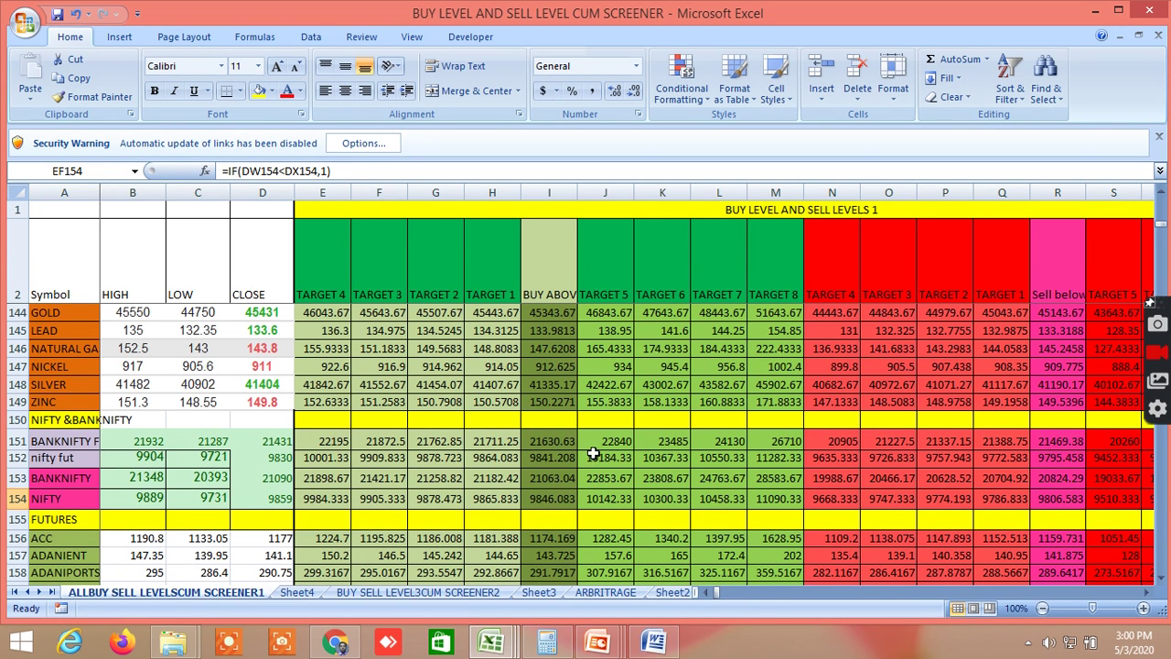
- Switch to the Word document on the online stock market webinar, read down to the registration details, and return to the workbook
{"action": "mouse_move", "coordinate": [491, 651]}
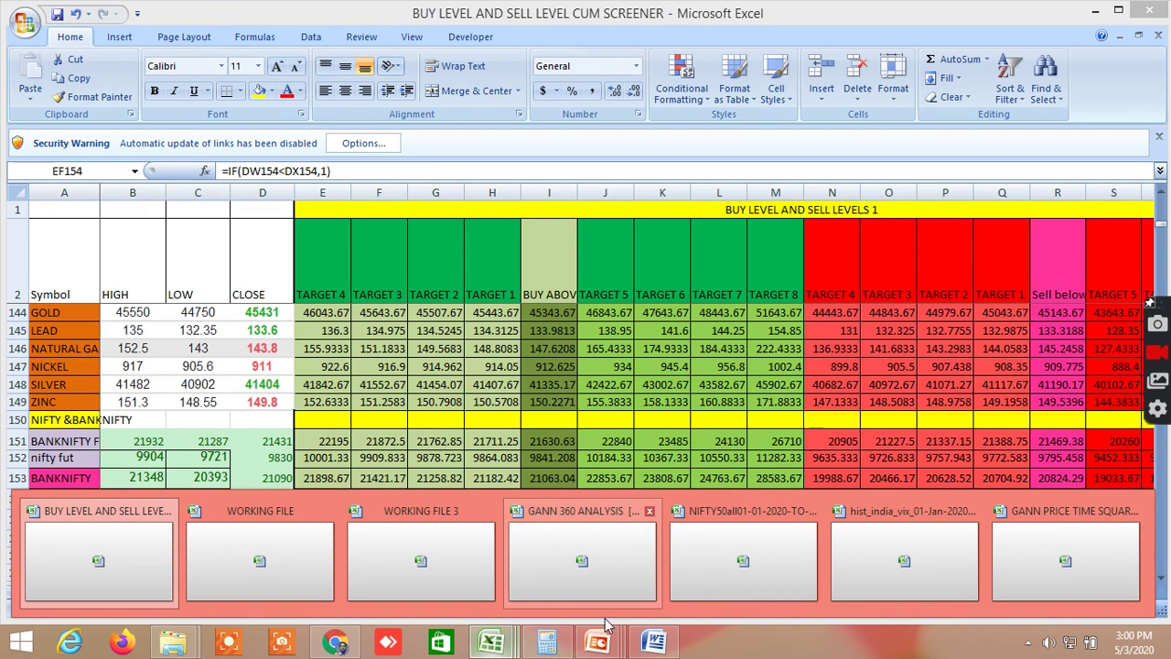
{"action": "left_click", "coordinate": [653, 642]}
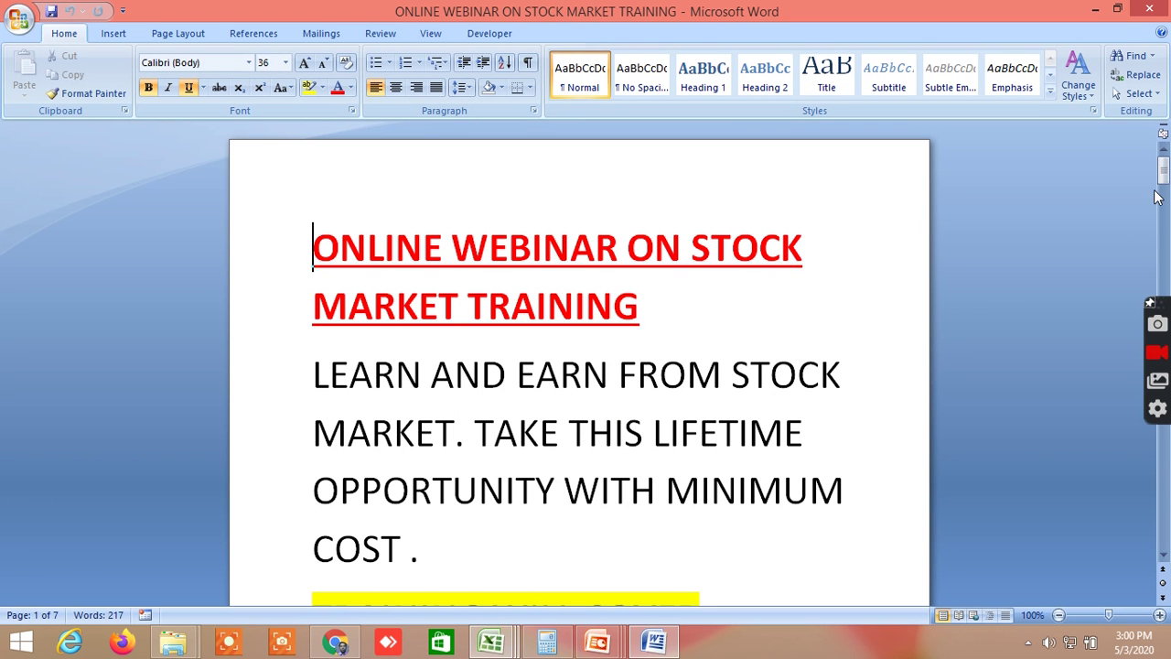
{"action": "left_click_drag", "start_coordinate": [1165, 179], "coordinate": [1164, 297]}
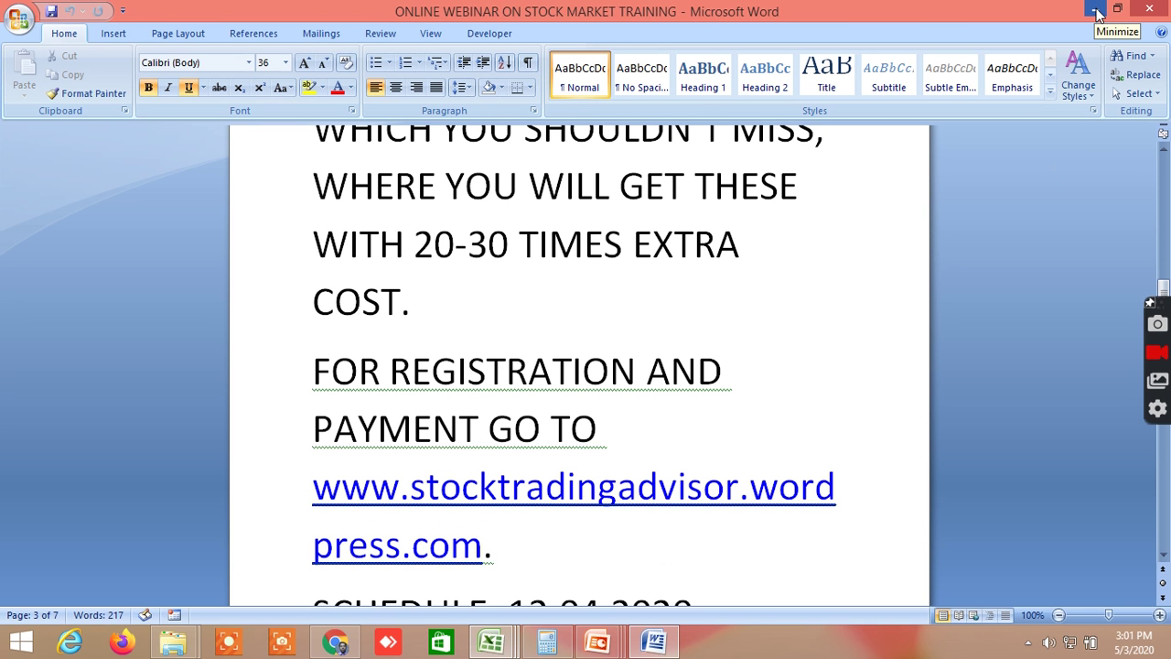
{"action": "left_click", "coordinate": [1096, 9]}
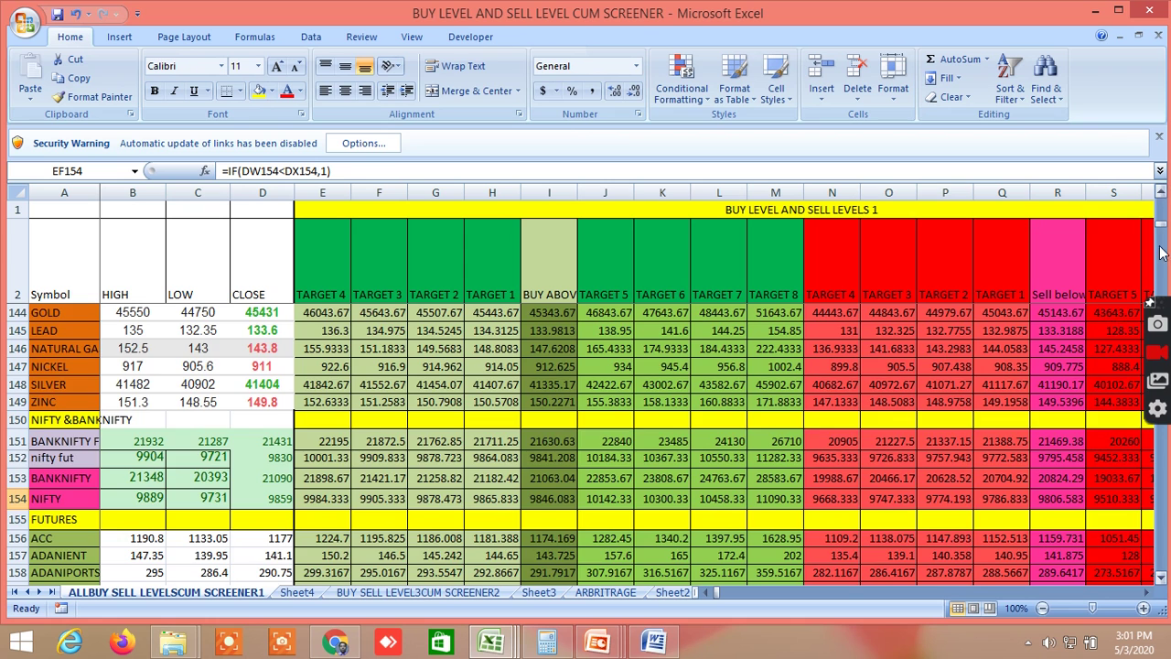
- Go back to the first stock rows of the buy and sell level sheet and select the BUY ABOVE header cell
{"action": "left_click_drag", "start_coordinate": [1158, 228], "coordinate": [1160, 199]}
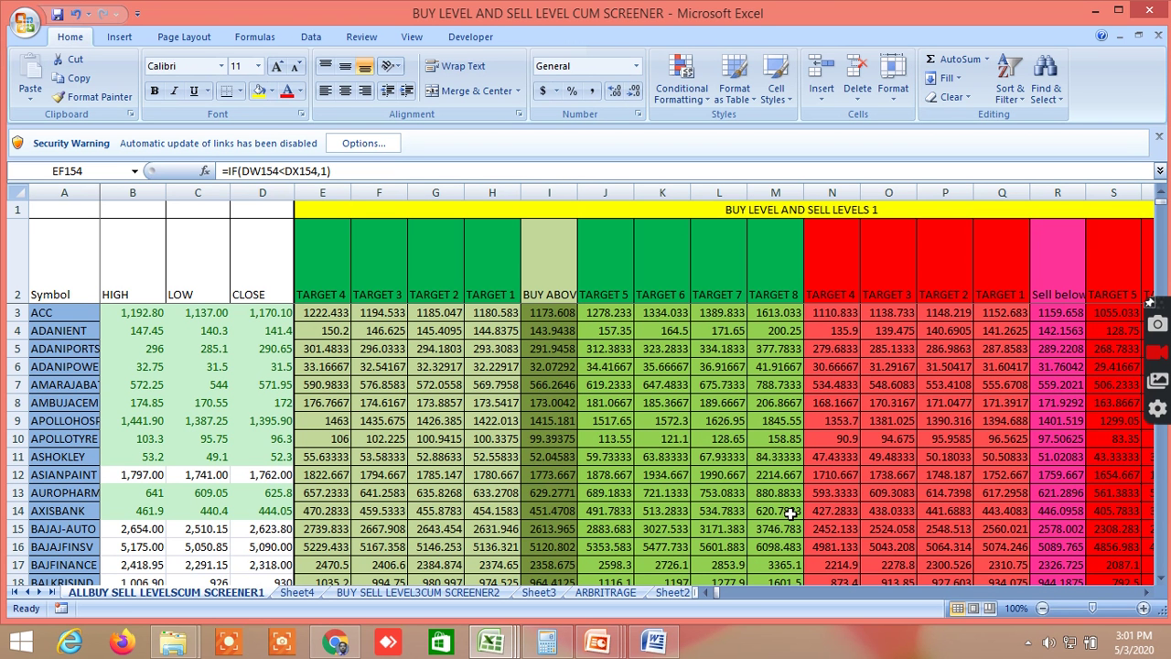
{"action": "left_click", "coordinate": [546, 260]}
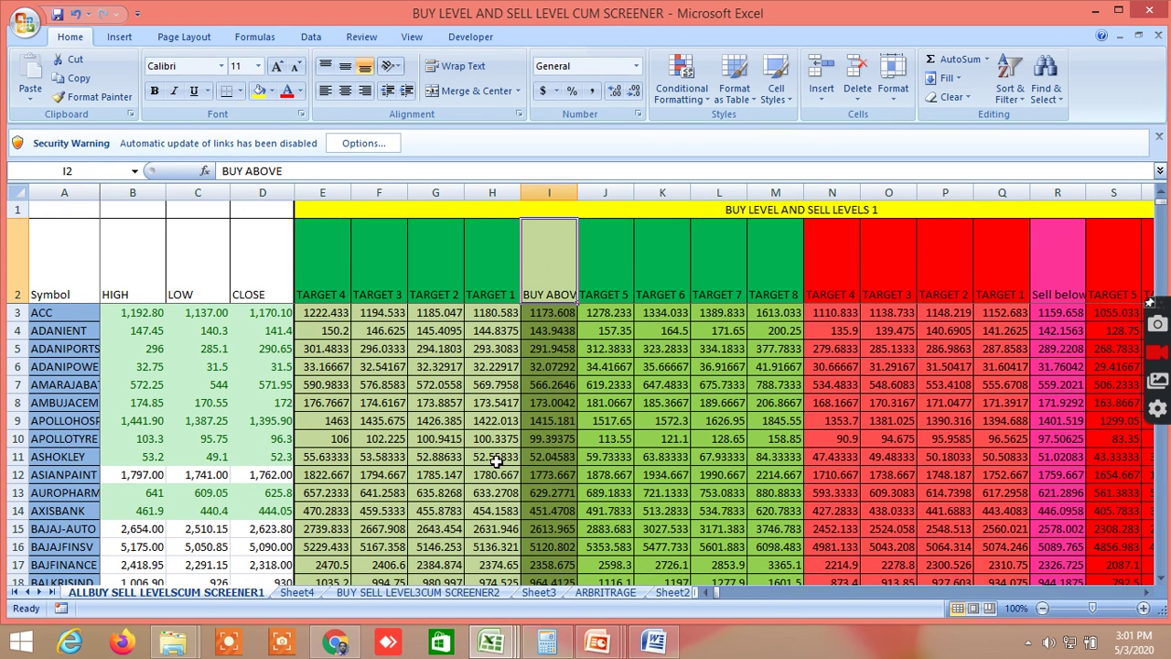
- Switch to the NIFTY daily chart on TradingView in Chrome and dismiss the ad promotions covering it
{"action": "left_click", "coordinate": [352, 642]}
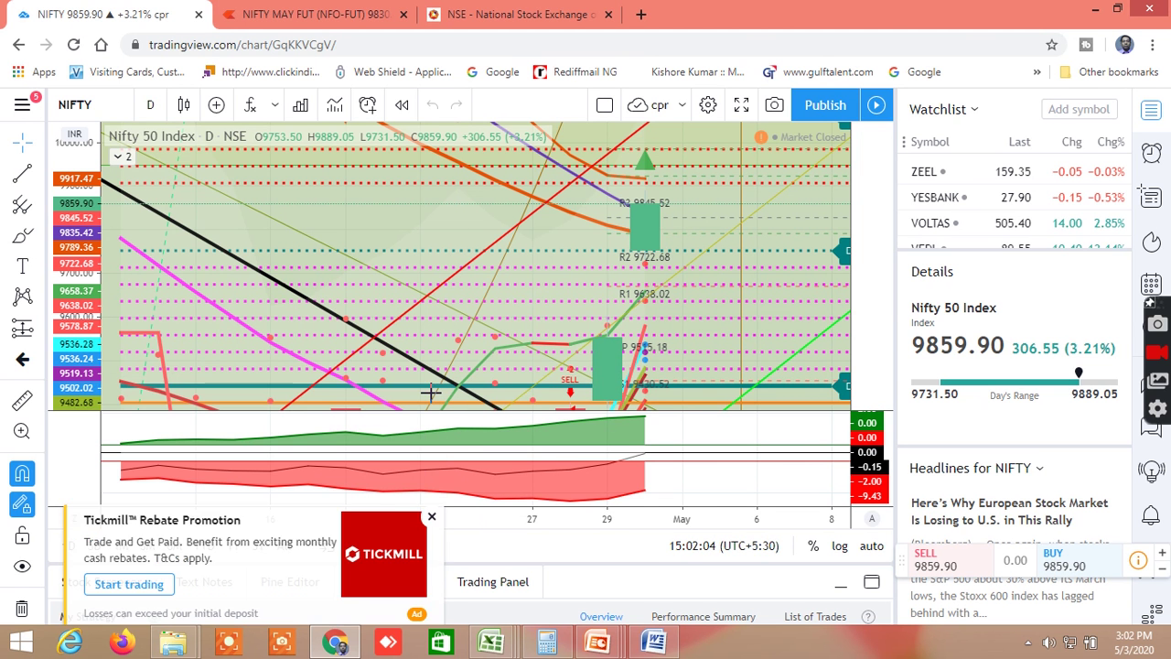
{"action": "left_click", "coordinate": [430, 396]}
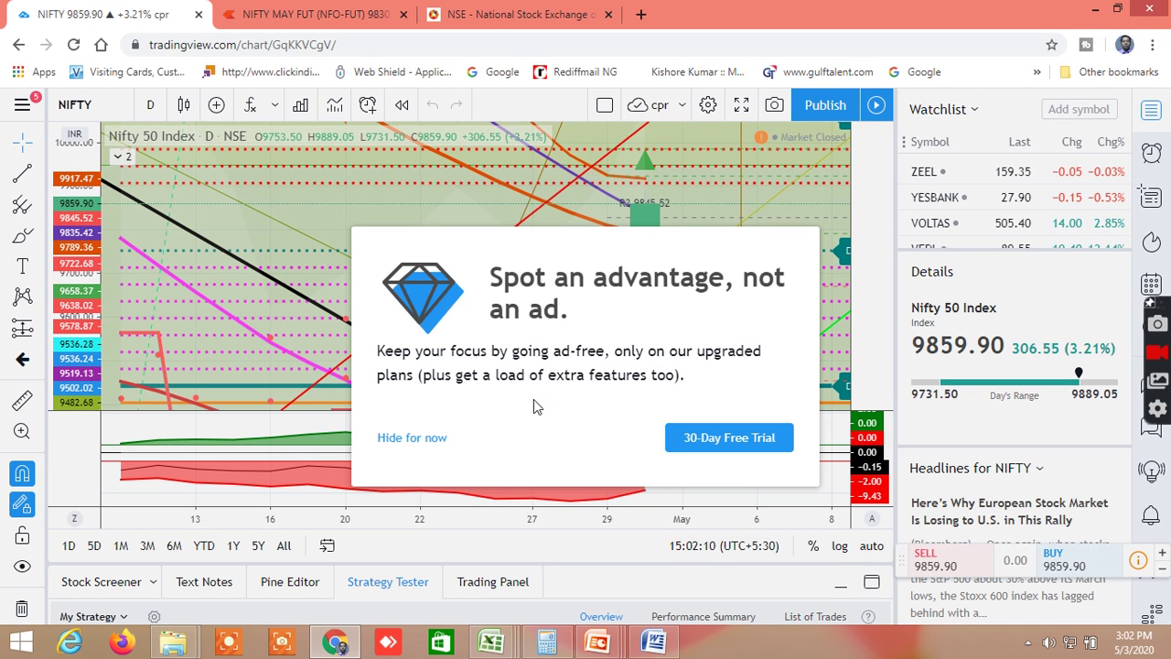
{"action": "left_click", "coordinate": [410, 437]}
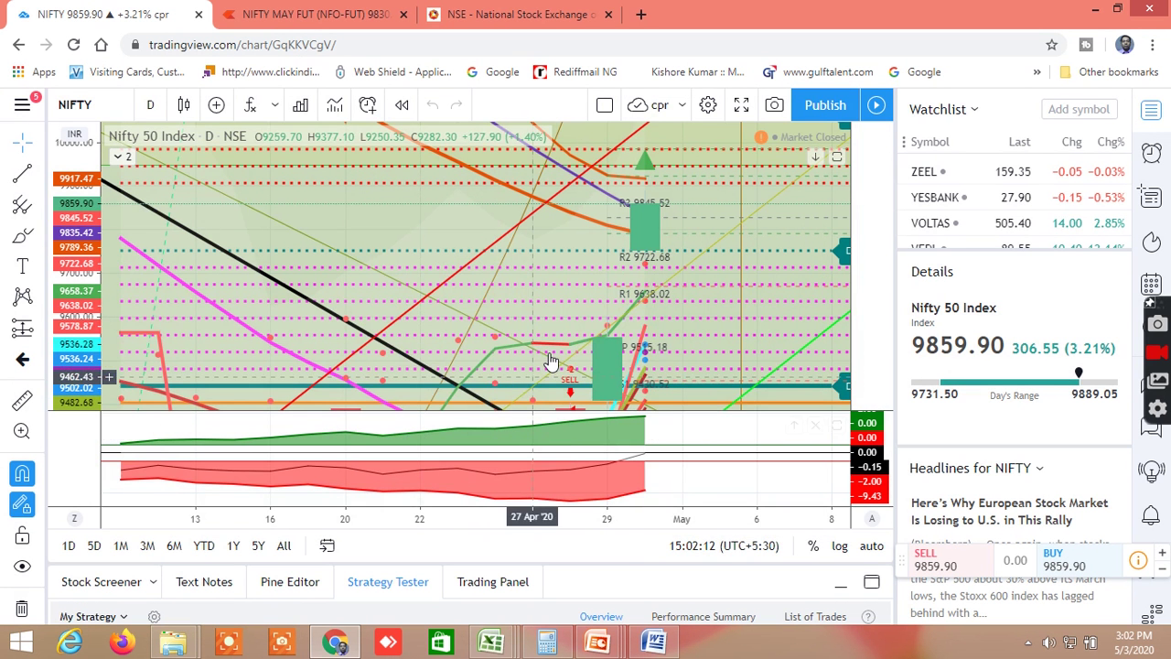
- Examine the NIFTY daily chart, from the latest candles and pivot levels out to the price history since November
{"action": "scroll", "coordinate": [677, 304], "scroll_direction": "up", "scroll_amount": 2}
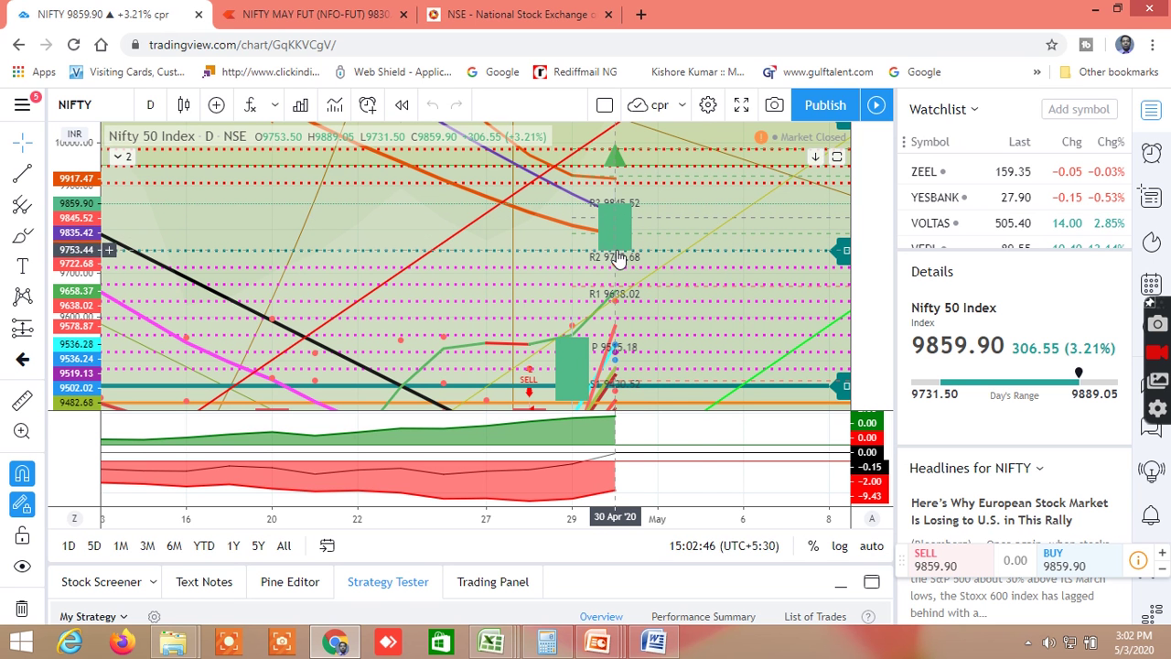
{"action": "scroll", "coordinate": [696, 273], "scroll_direction": "down", "scroll_amount": 1}
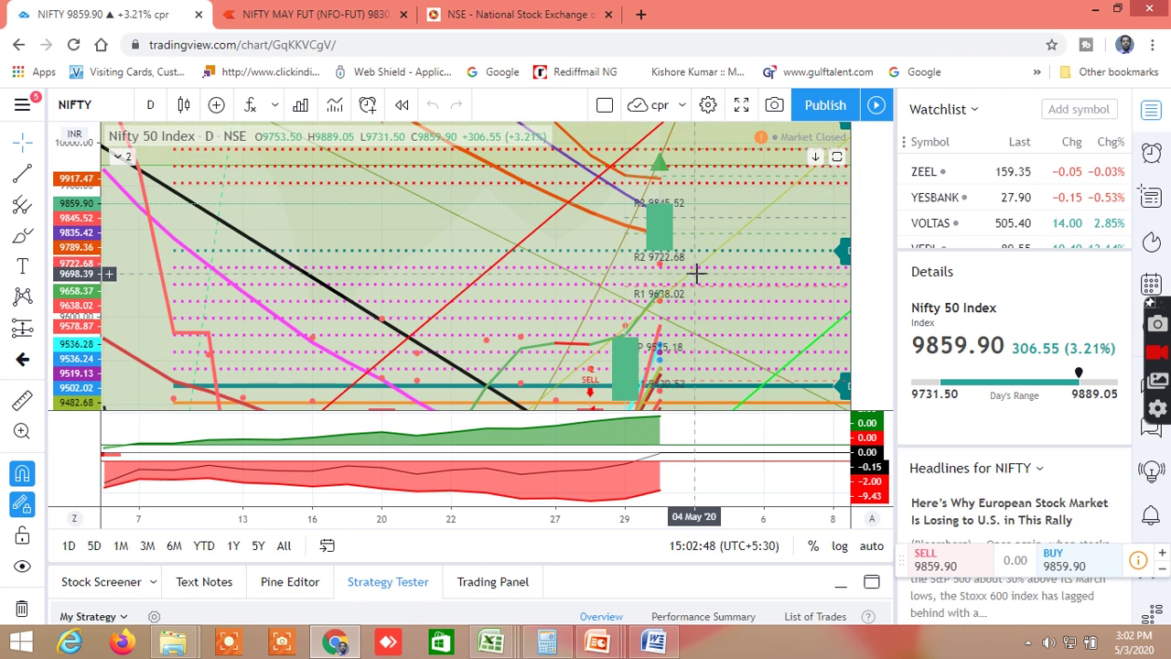
{"action": "scroll", "coordinate": [695, 272], "scroll_direction": "down", "scroll_amount": 1}
{"action": "left_click_drag", "start_coordinate": [78, 361], "coordinate": [86, 397]}
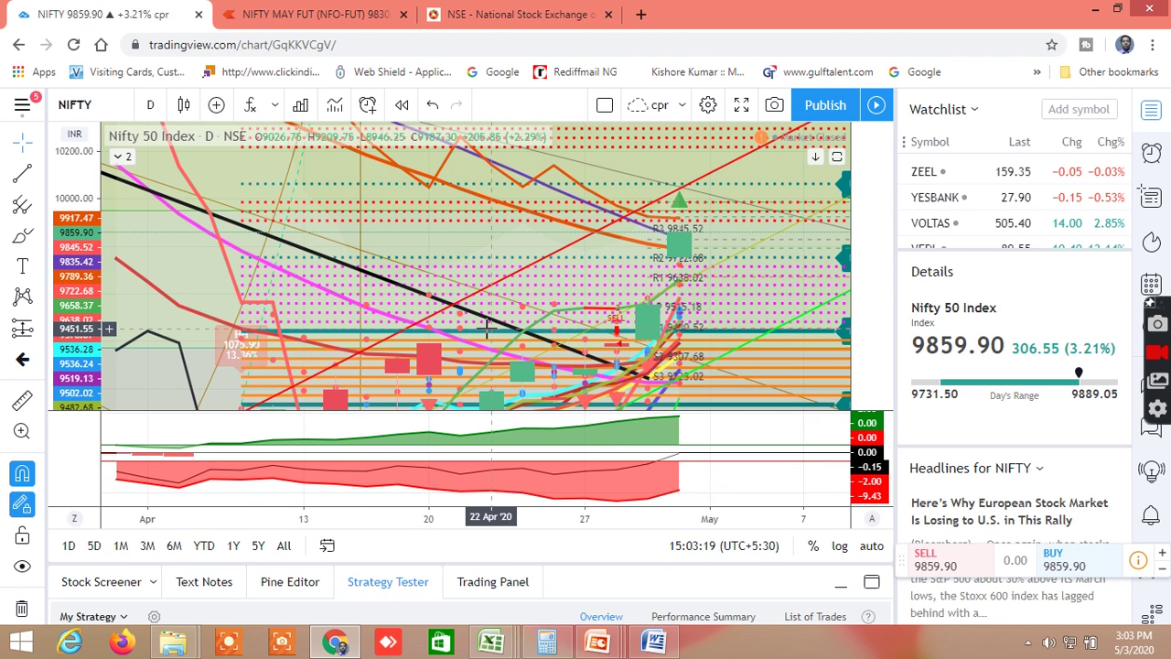
{"action": "scroll", "coordinate": [490, 327], "scroll_direction": "down", "scroll_amount": 5}
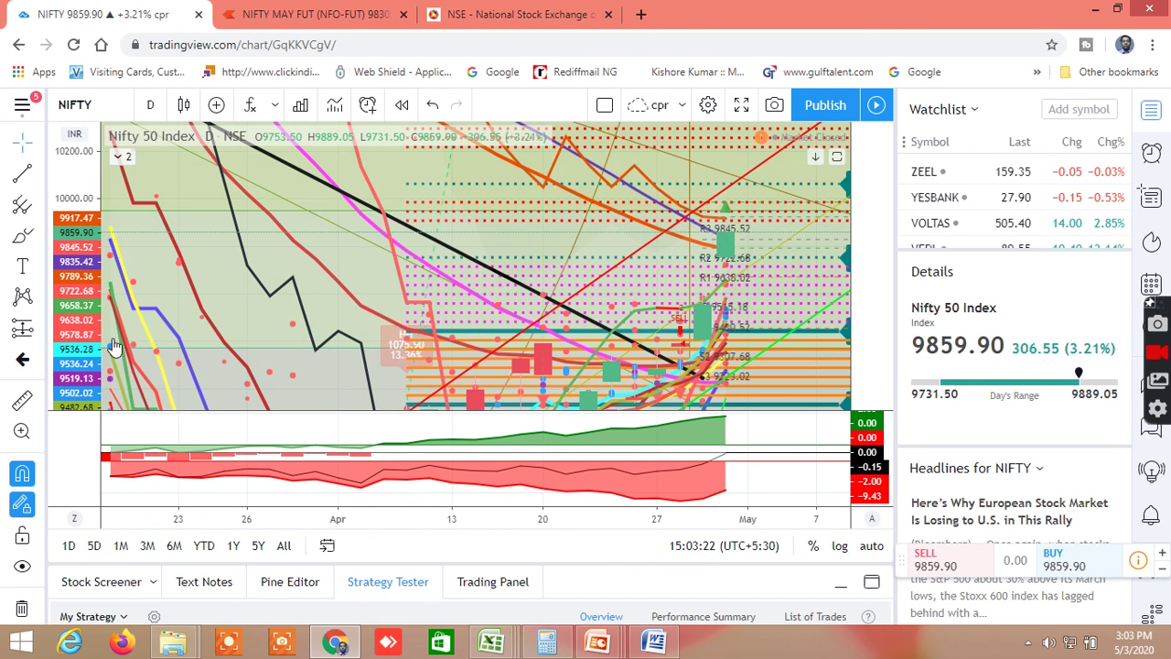
{"action": "right_click", "coordinate": [87, 370]}
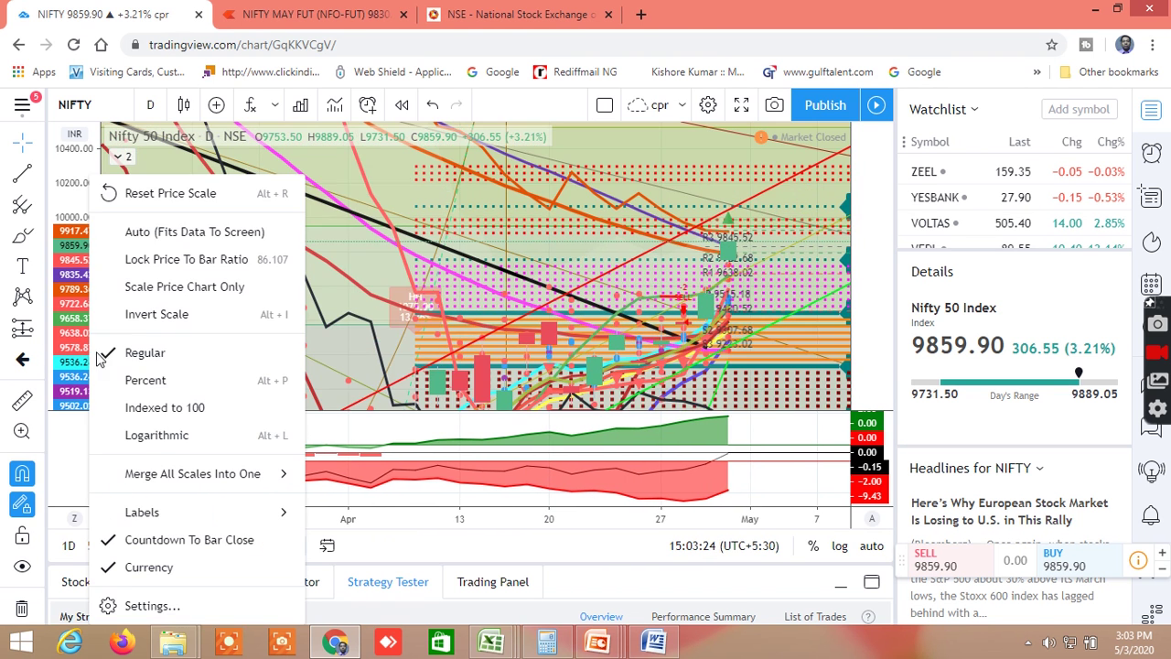
{"action": "scroll", "coordinate": [565, 249], "scroll_direction": "down", "scroll_amount": 7}
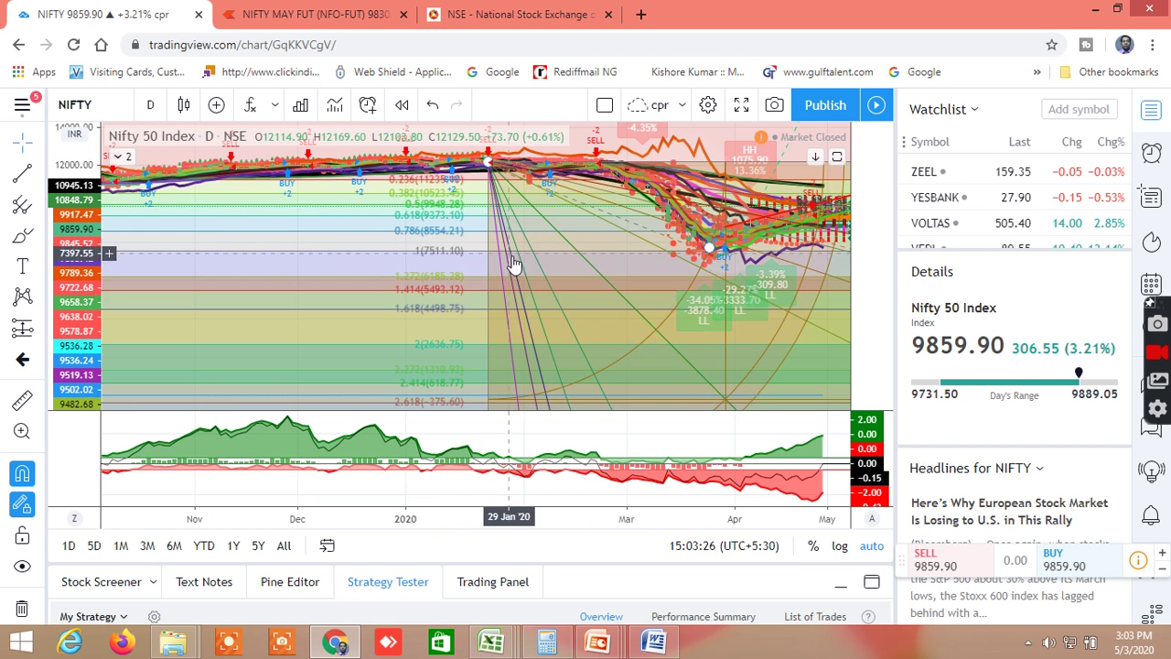
{"action": "scroll", "coordinate": [540, 293], "scroll_direction": "up", "scroll_amount": 3}
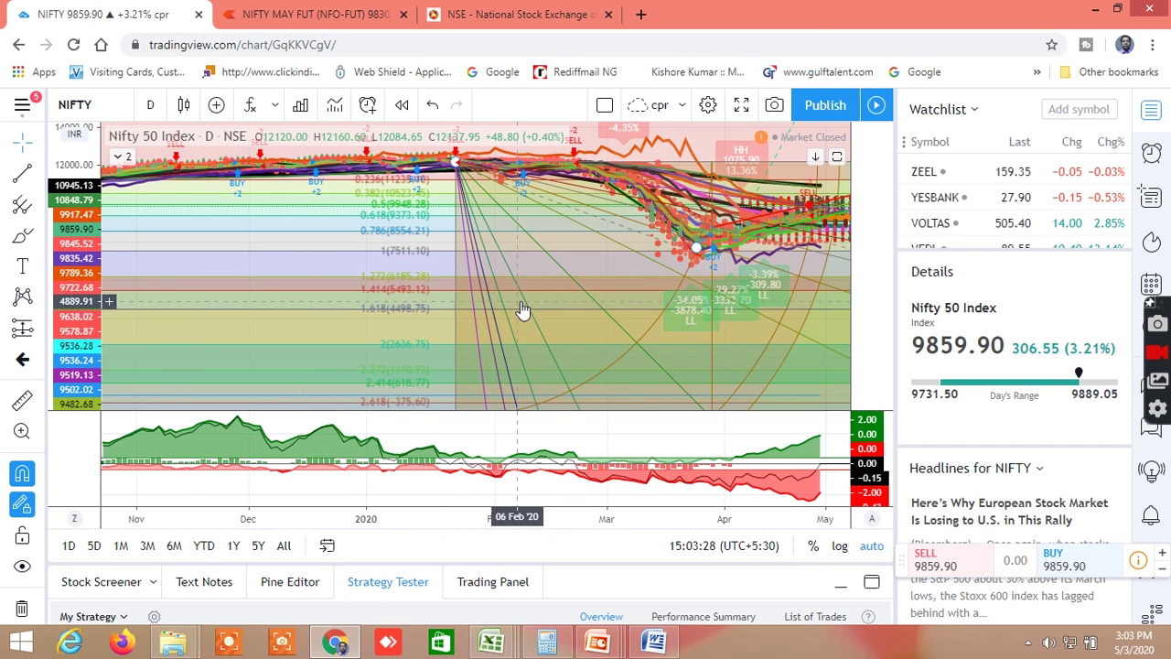
{"action": "scroll", "coordinate": [553, 288], "scroll_direction": "down", "scroll_amount": 1}
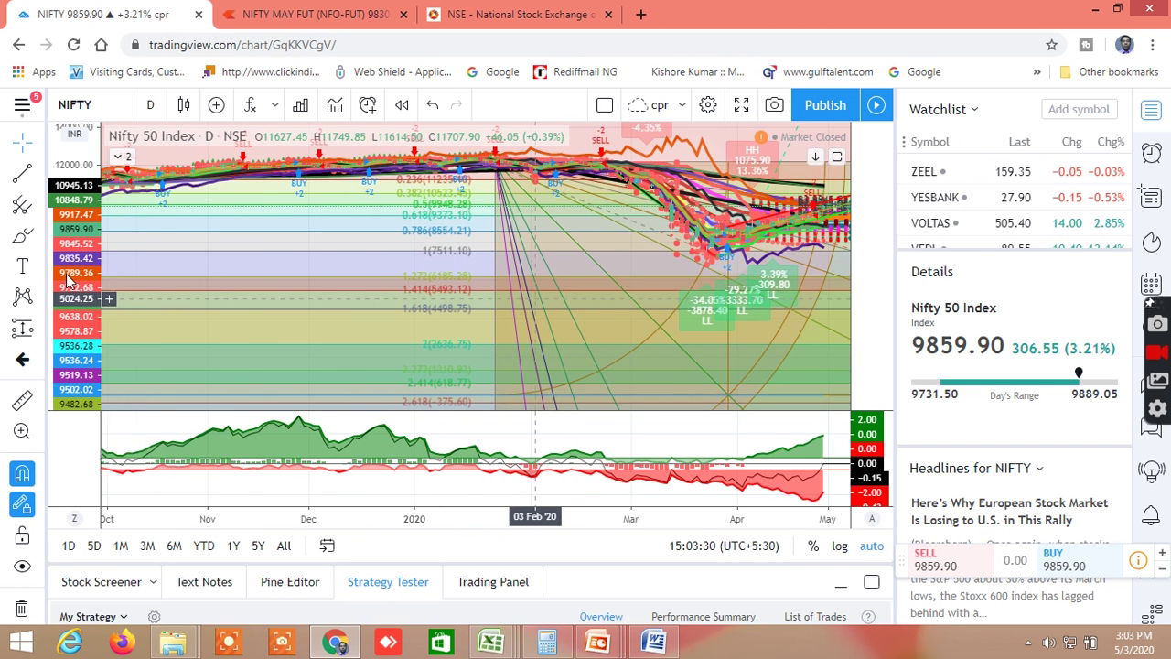
- Remove the Gann fan-and-arc drawing anchored in January 2020 from the NIFTY chart
{"action": "scroll", "coordinate": [89, 259], "scroll_direction": "down", "scroll_amount": 2}
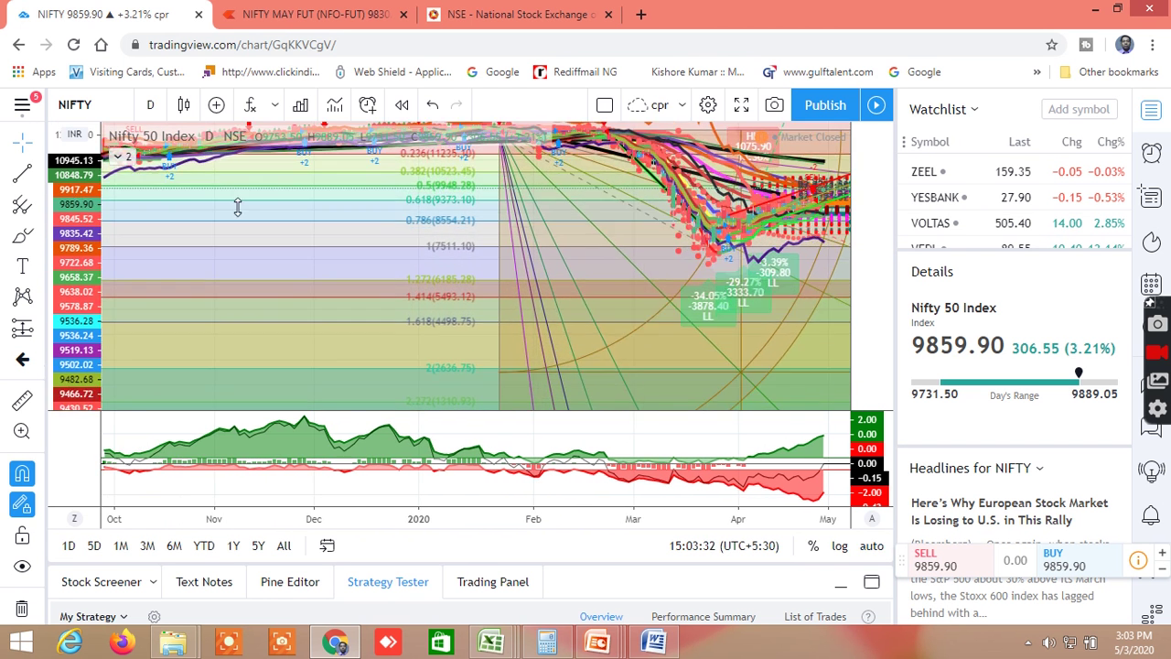
{"action": "scroll", "coordinate": [648, 280], "scroll_direction": "up", "scroll_amount": 3}
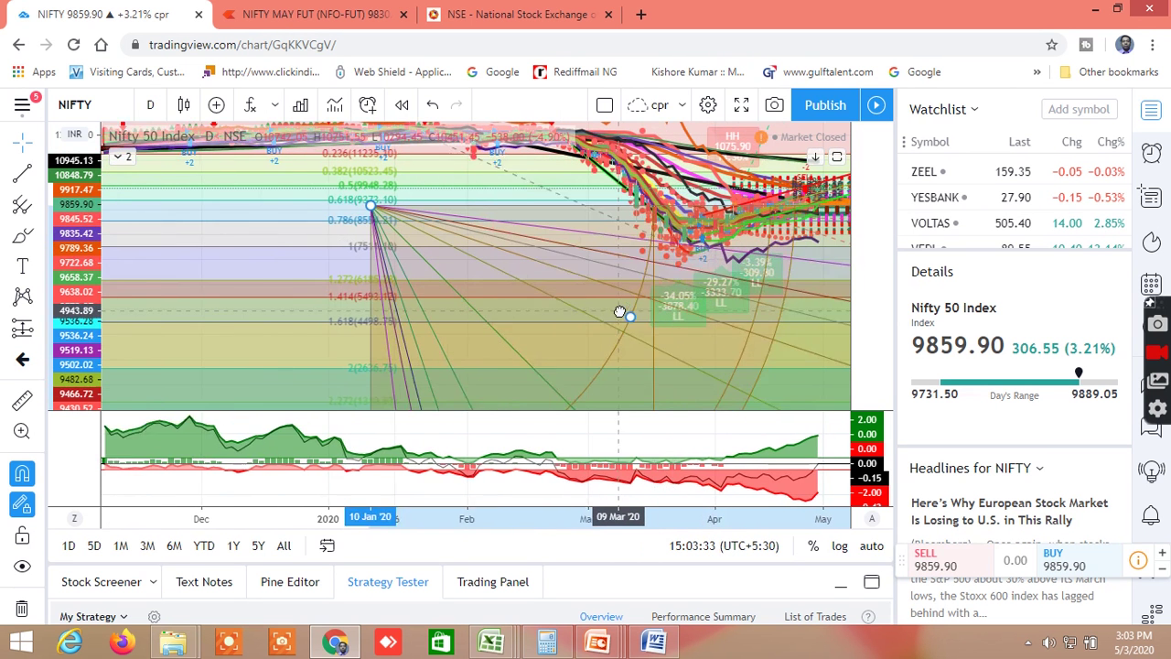
{"action": "scroll", "coordinate": [496, 266], "scroll_direction": "down", "scroll_amount": 1}
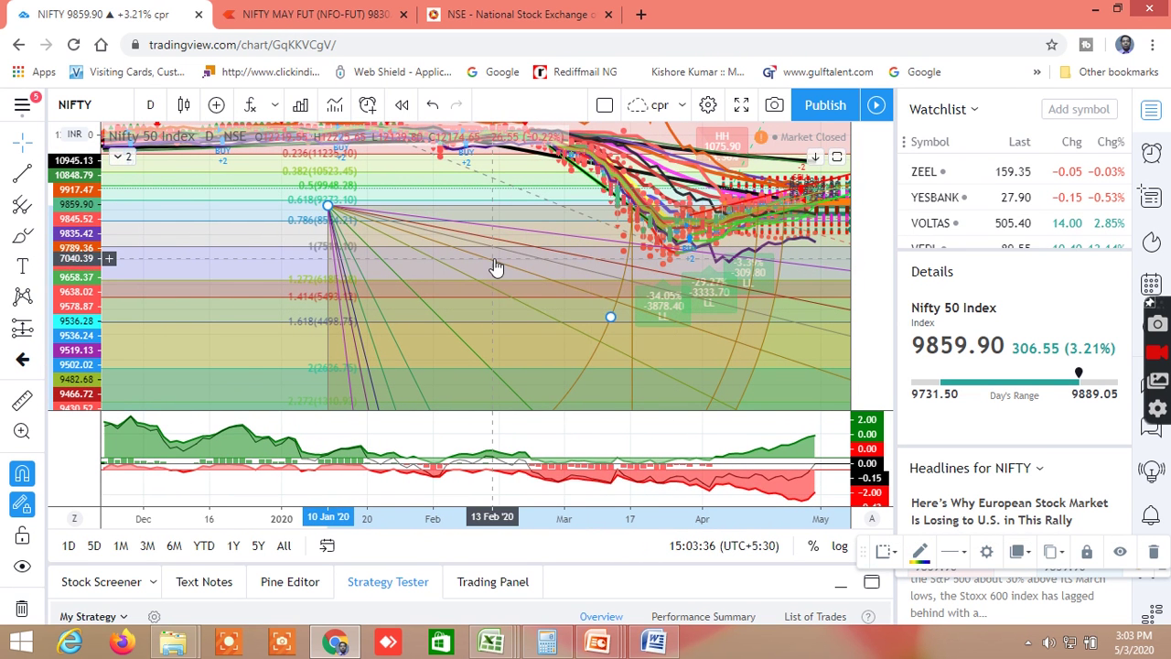
{"action": "right_click", "coordinate": [494, 261]}
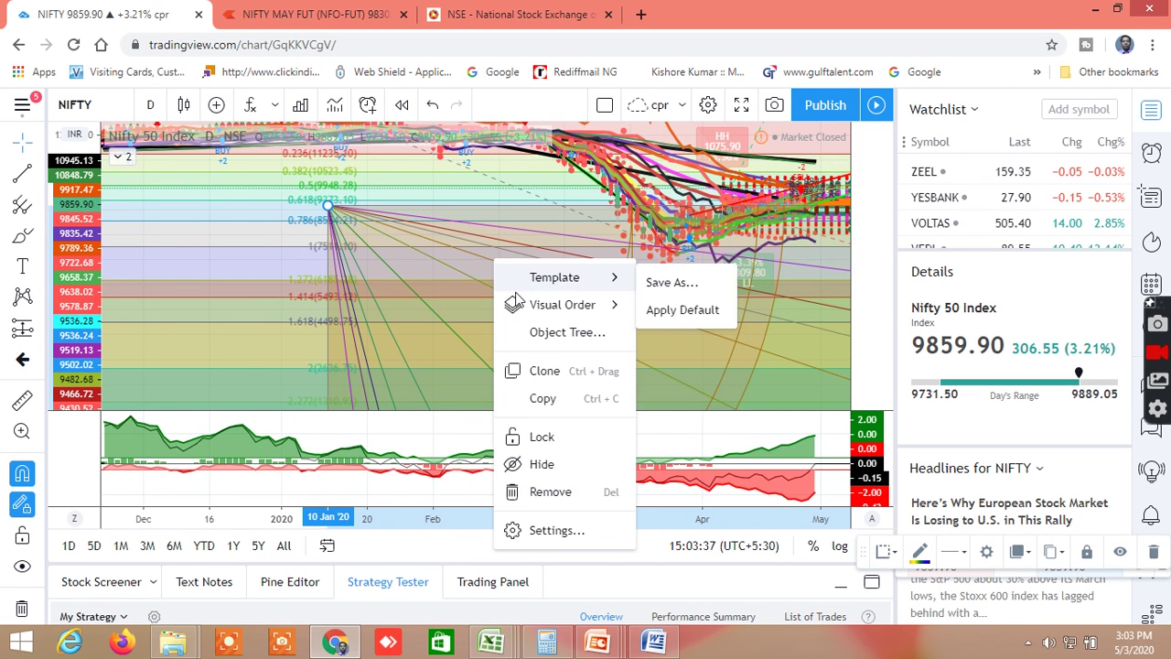
{"action": "left_click", "coordinate": [547, 492]}
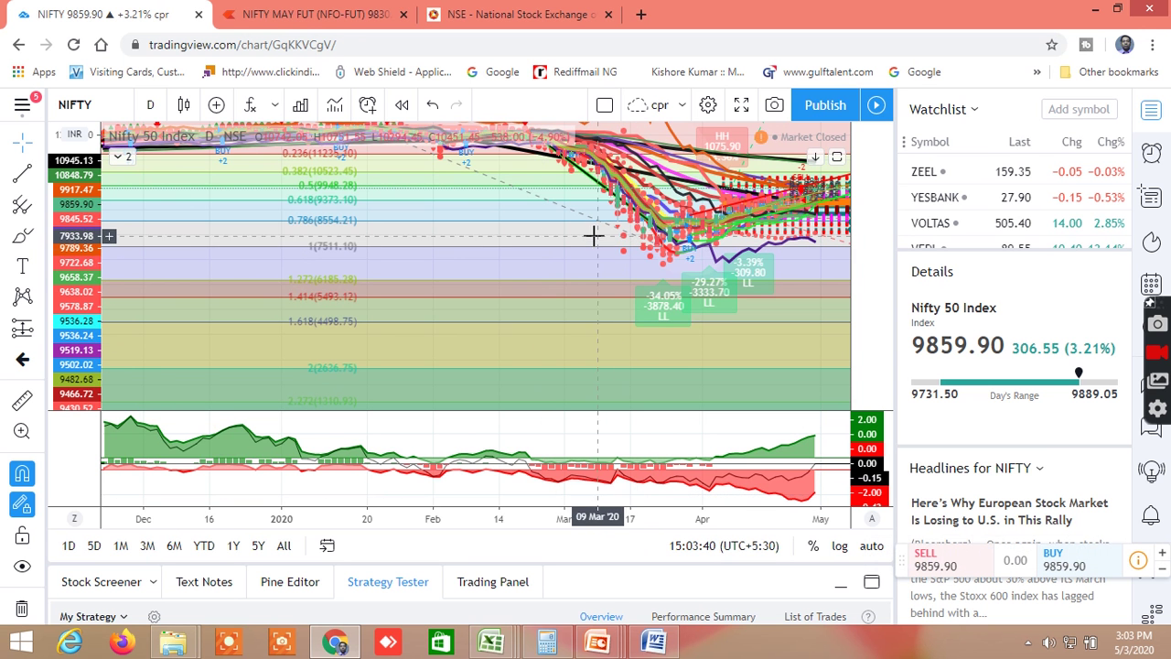
- Examine the January to April price decline and recovery against the moving averages, Fibonacci retracement and horizontal target levels
{"action": "left_click_drag", "start_coordinate": [540, 232], "coordinate": [428, 367]}
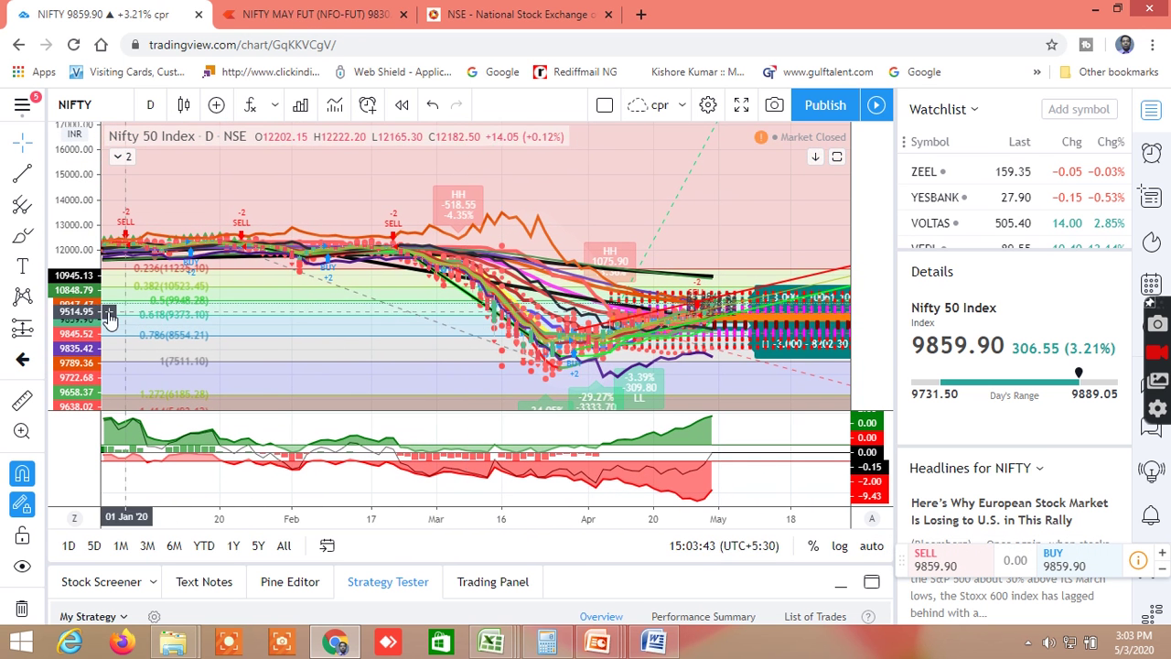
{"action": "left_click_drag", "start_coordinate": [81, 311], "coordinate": [81, 247]}
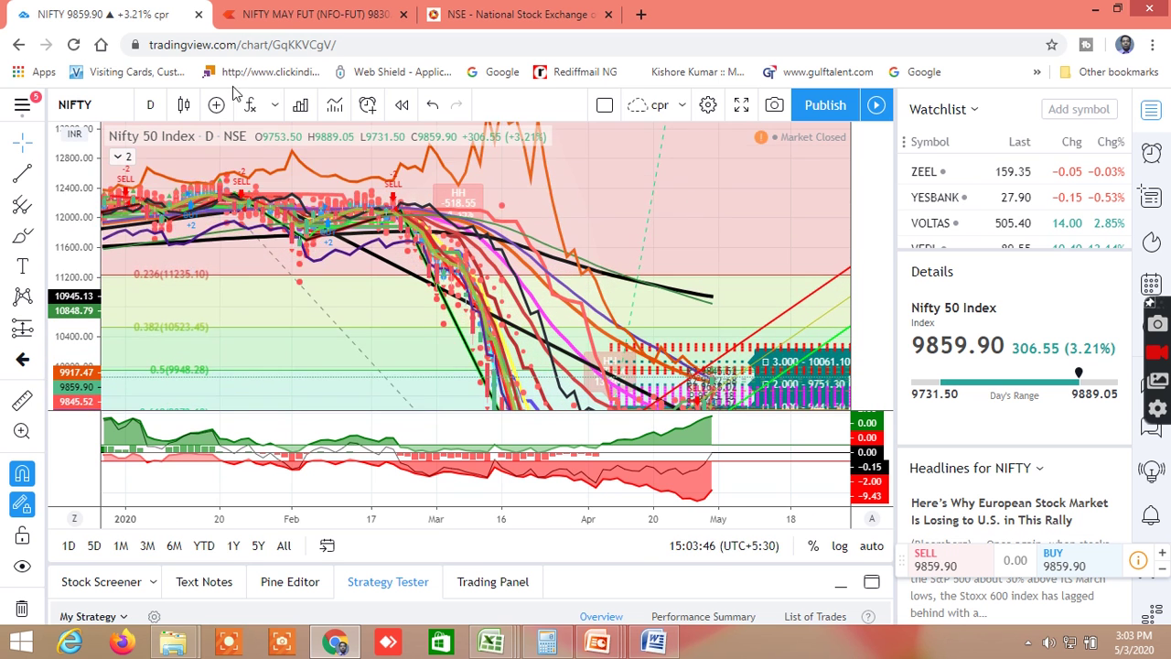
{"action": "scroll", "coordinate": [596, 257], "scroll_direction": "up", "scroll_amount": 4}
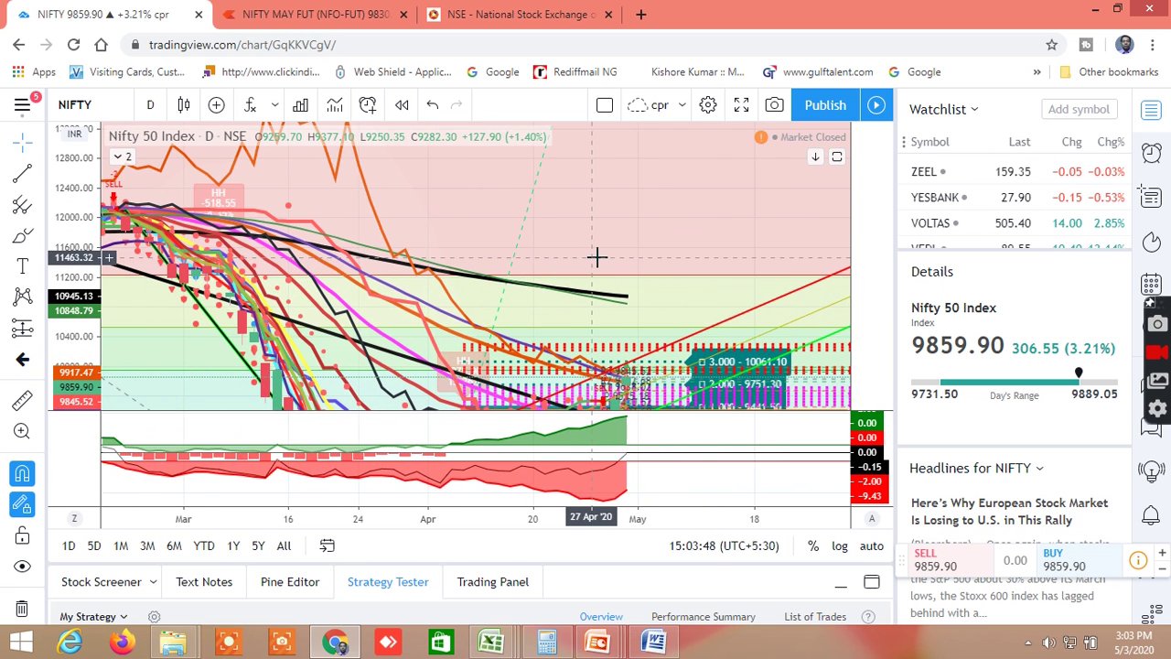
{"action": "scroll", "coordinate": [595, 253], "scroll_direction": "up", "scroll_amount": 1}
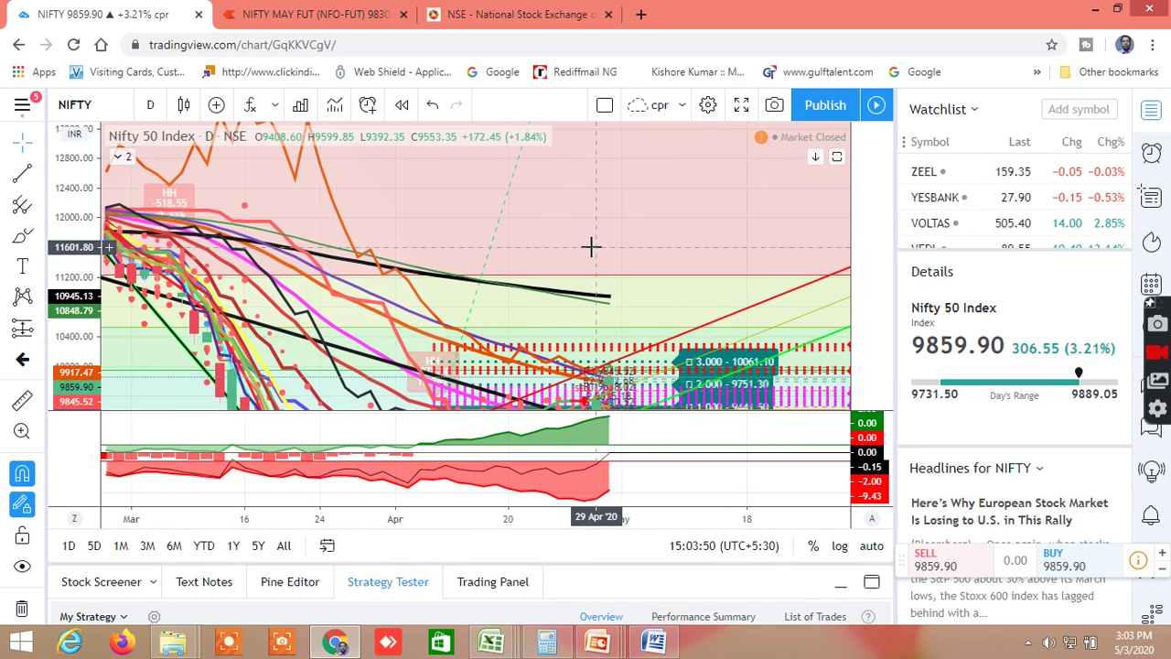
{"action": "left_click_drag", "start_coordinate": [513, 262], "coordinate": [569, 298]}
{"action": "scroll", "coordinate": [569, 297], "scroll_direction": "right", "scroll_amount": 3}
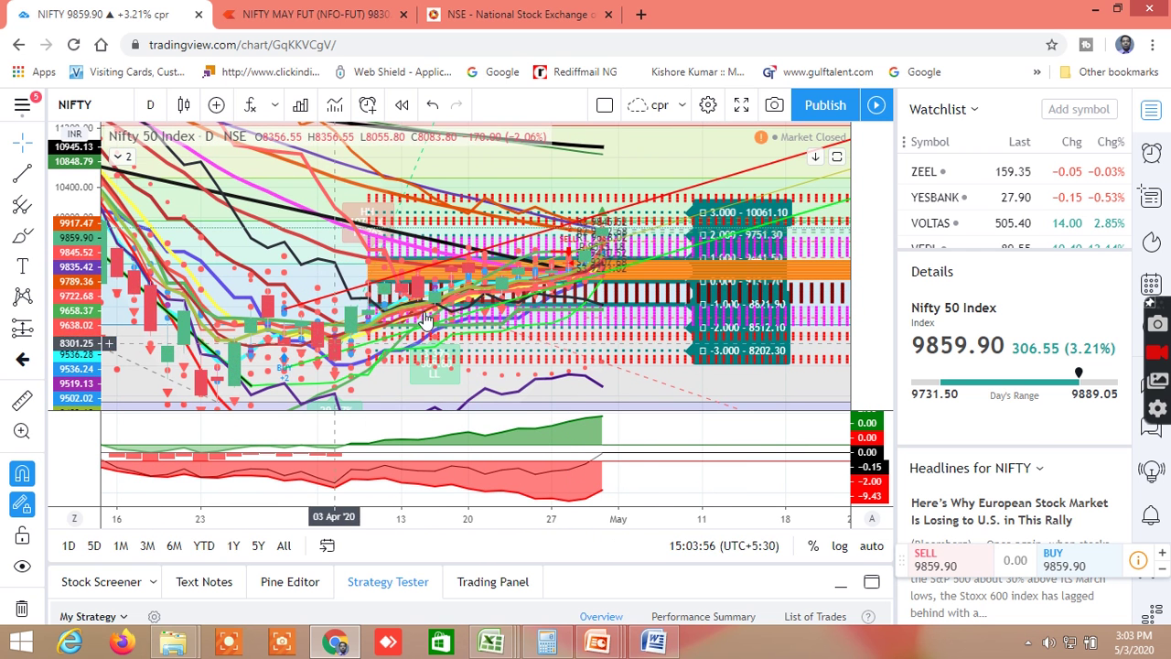
{"action": "left_click_drag", "start_coordinate": [48, 229], "coordinate": [46, 154]}
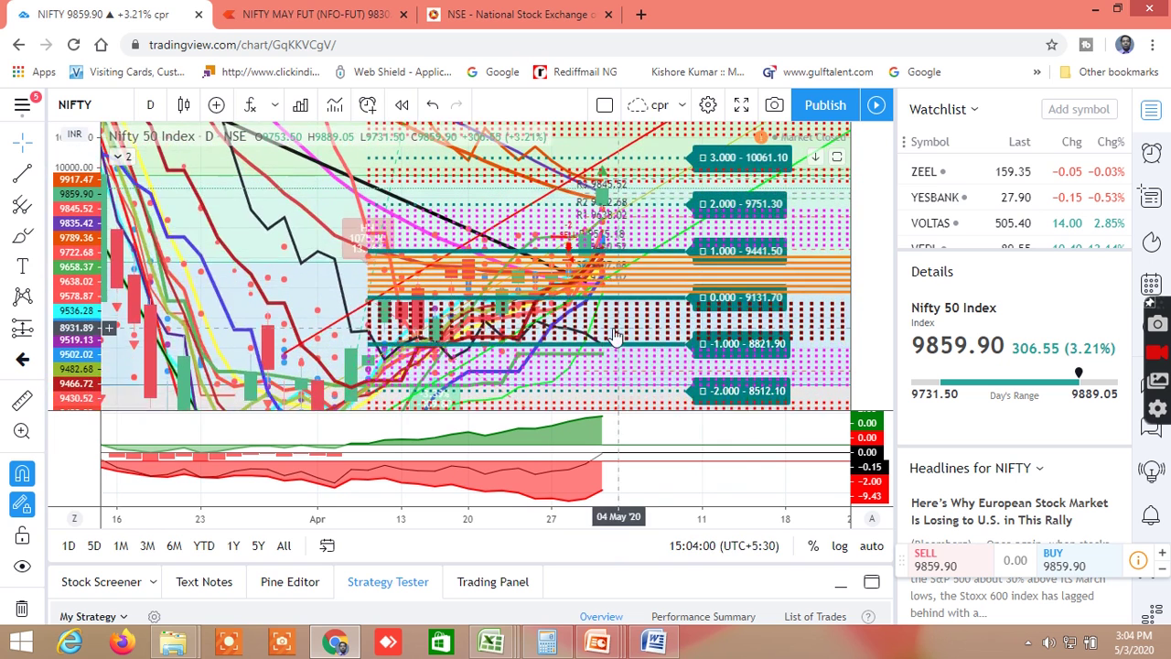
{"action": "scroll", "coordinate": [615, 337], "scroll_direction": "up", "scroll_amount": 3}
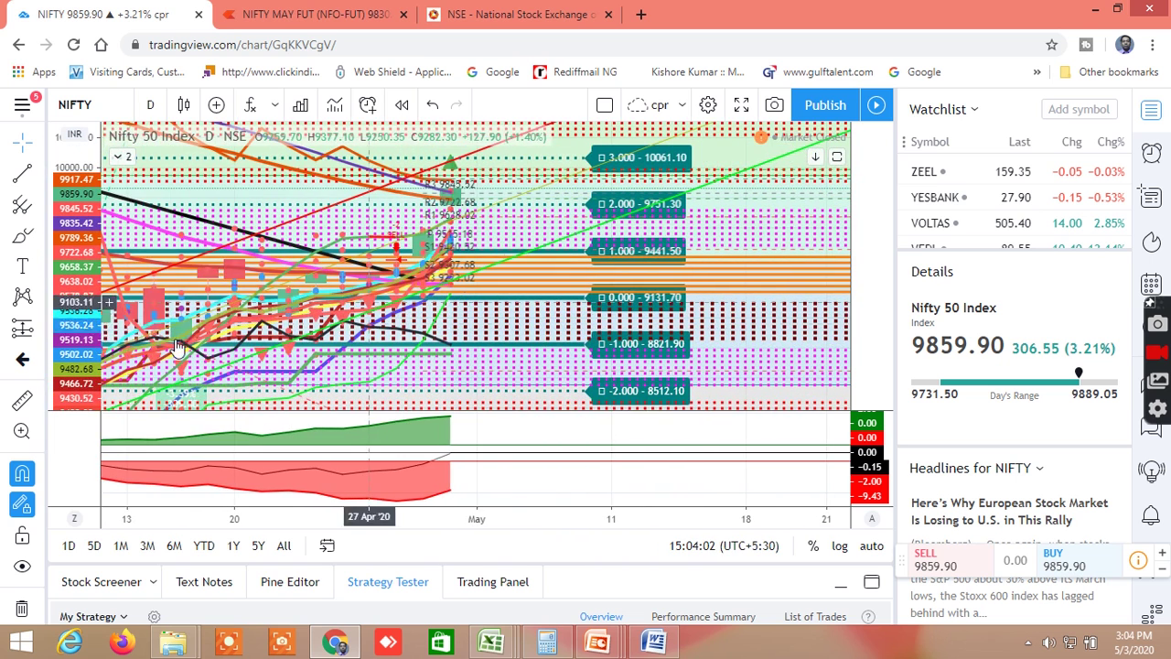
- Examine the April candles up close against the pivot levels, dotted level bands and rising trend lines
{"action": "left_click_drag", "start_coordinate": [72, 316], "coordinate": [73, 256]}
{"action": "left_click_drag", "start_coordinate": [512, 271], "coordinate": [758, 272]}
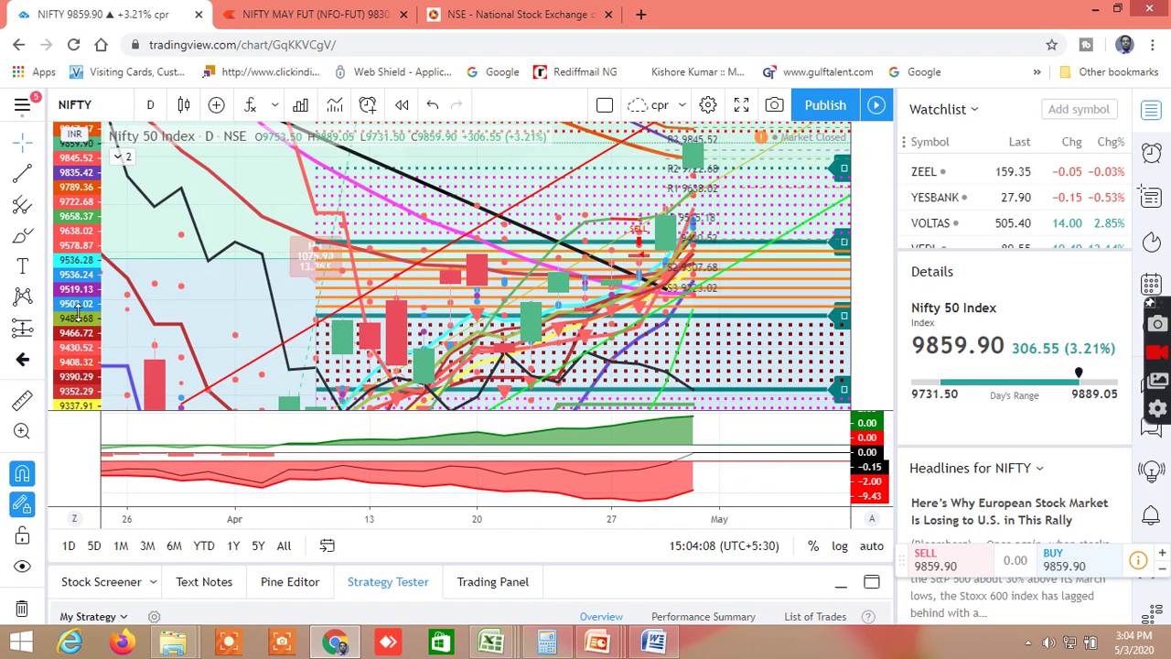
{"action": "scroll", "coordinate": [79, 314], "scroll_direction": "up", "scroll_amount": 2}
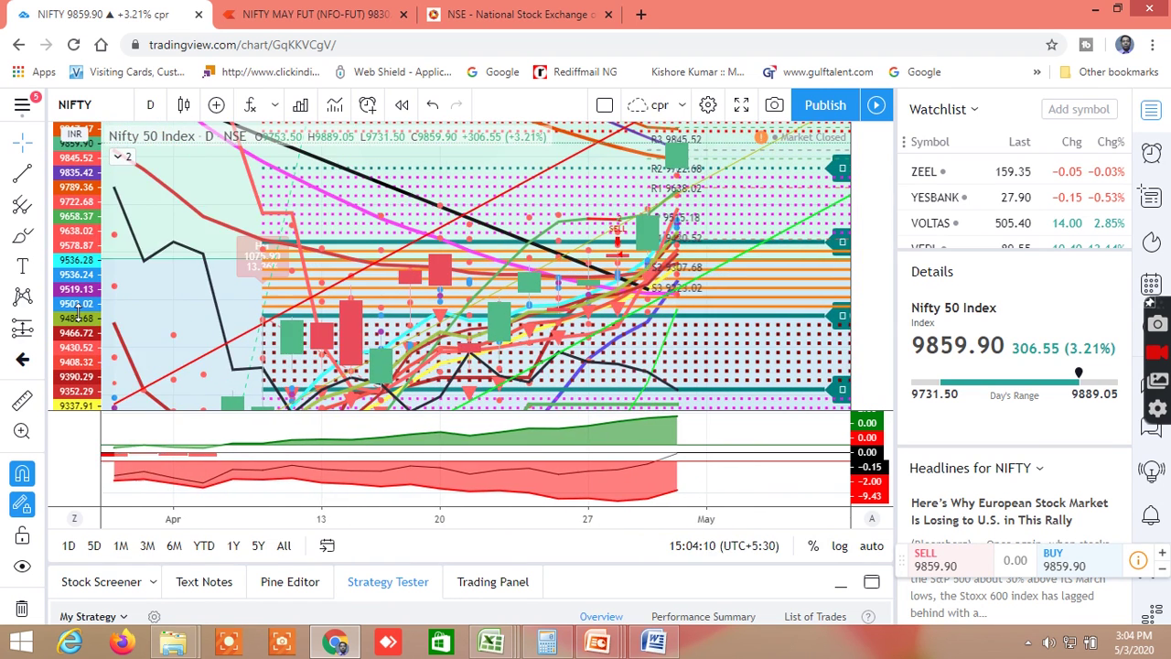
{"action": "scroll", "coordinate": [78, 313], "scroll_direction": "up", "scroll_amount": 1}
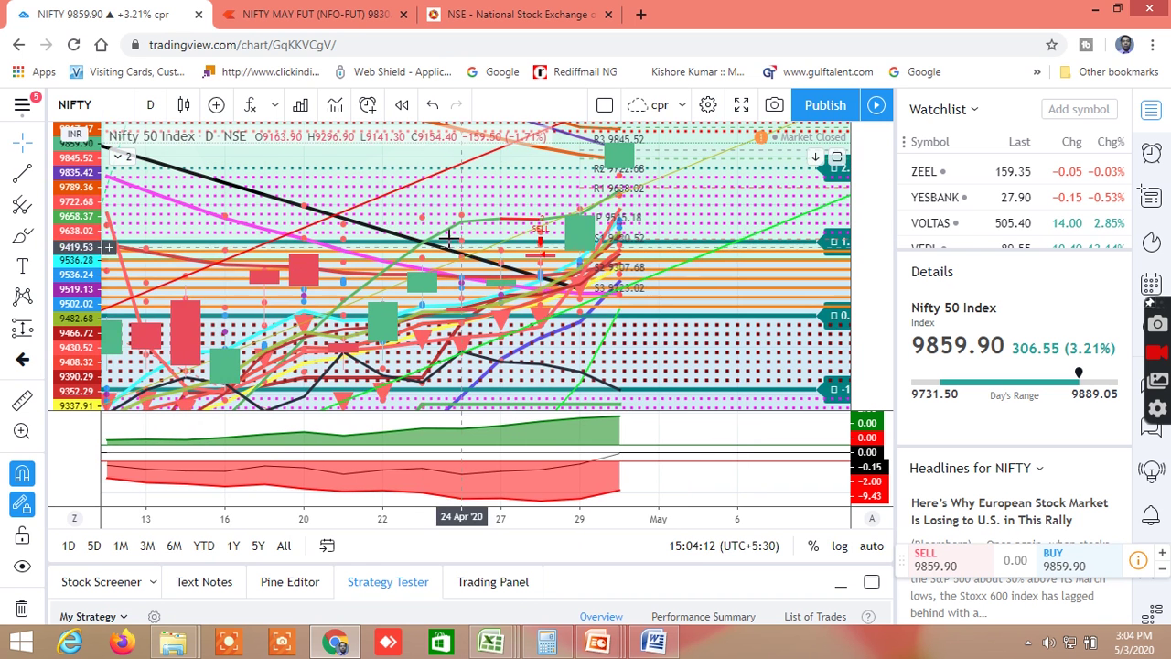
{"action": "left_click_drag", "start_coordinate": [345, 157], "coordinate": [558, 140]}
{"action": "right_click", "coordinate": [553, 295]}
{"action": "mouse_move", "coordinate": [629, 304]}
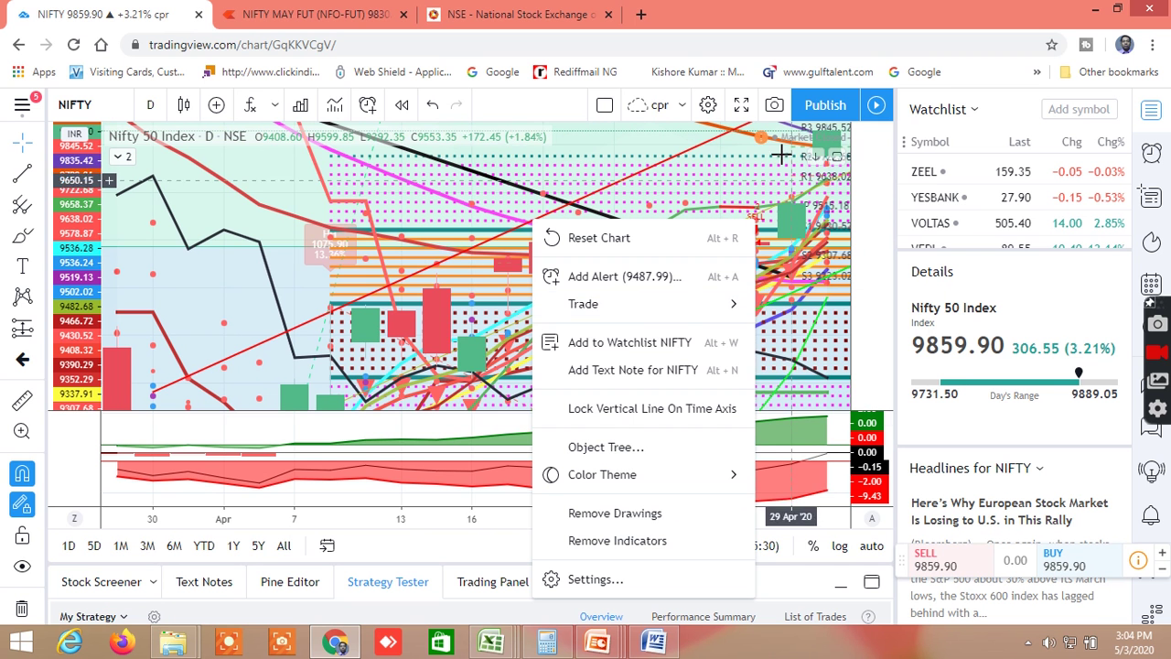
{"action": "left_click", "coordinate": [690, 157]}
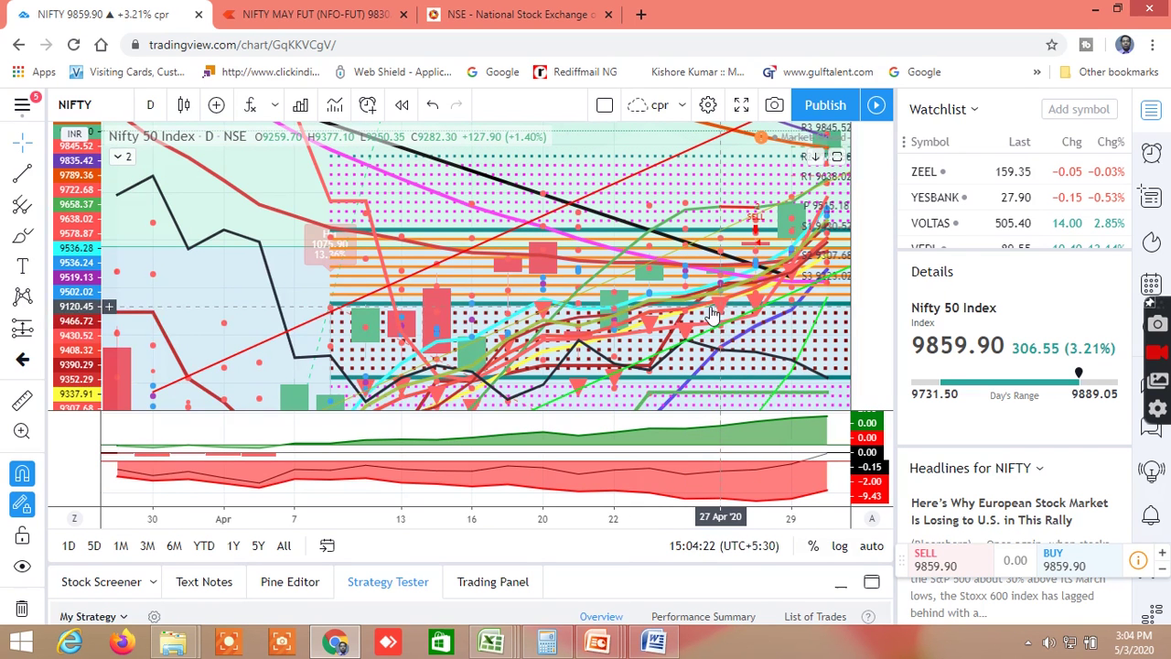
{"action": "left_click_drag", "start_coordinate": [729, 330], "coordinate": [641, 362]}
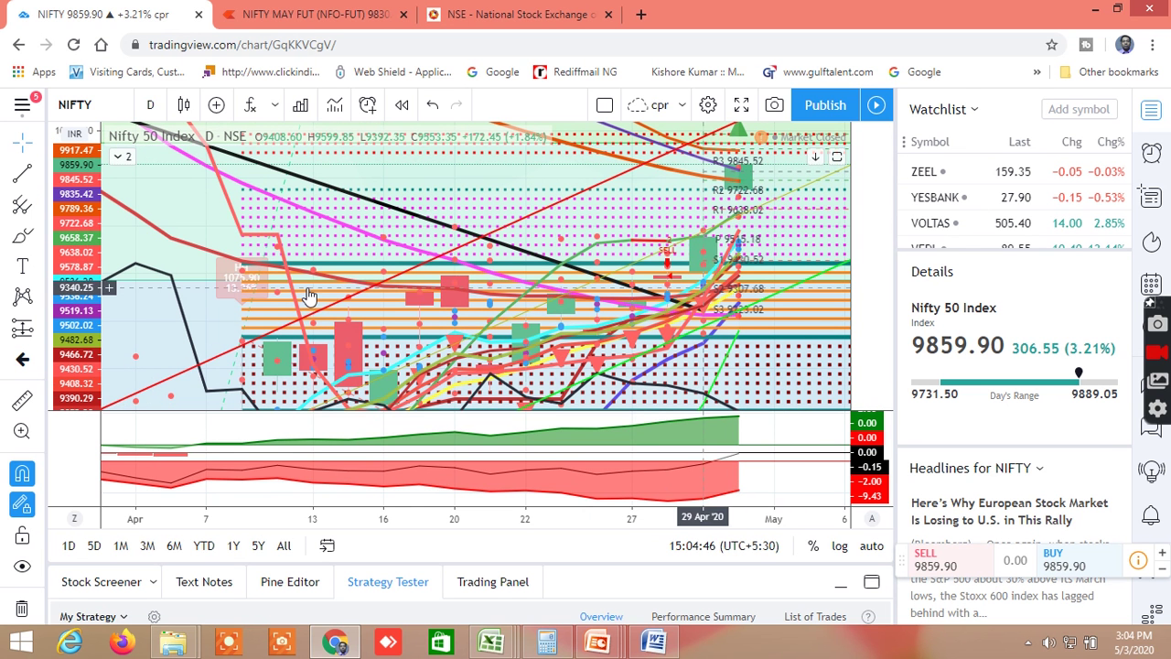
- Examine the late-April candles against the R1 to R3 pivot levels and the dotted target levels above them, staying on the chart page
{"action": "scroll", "coordinate": [609, 312], "scroll_direction": "up", "scroll_amount": 3}
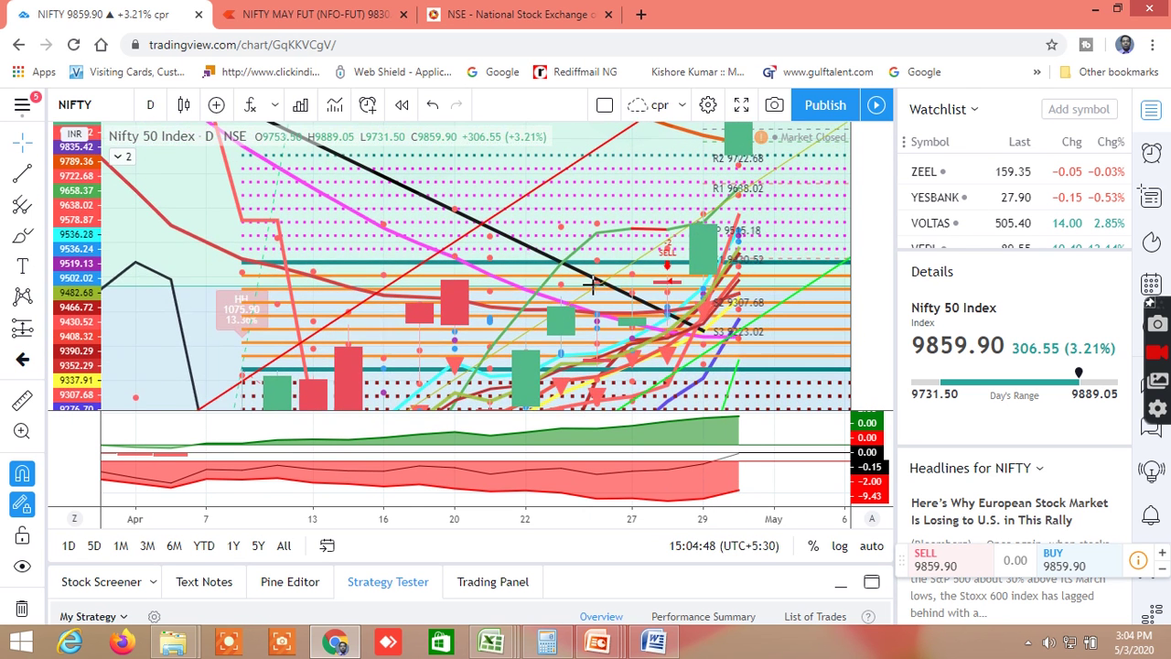
{"action": "right_click", "coordinate": [640, 311]}
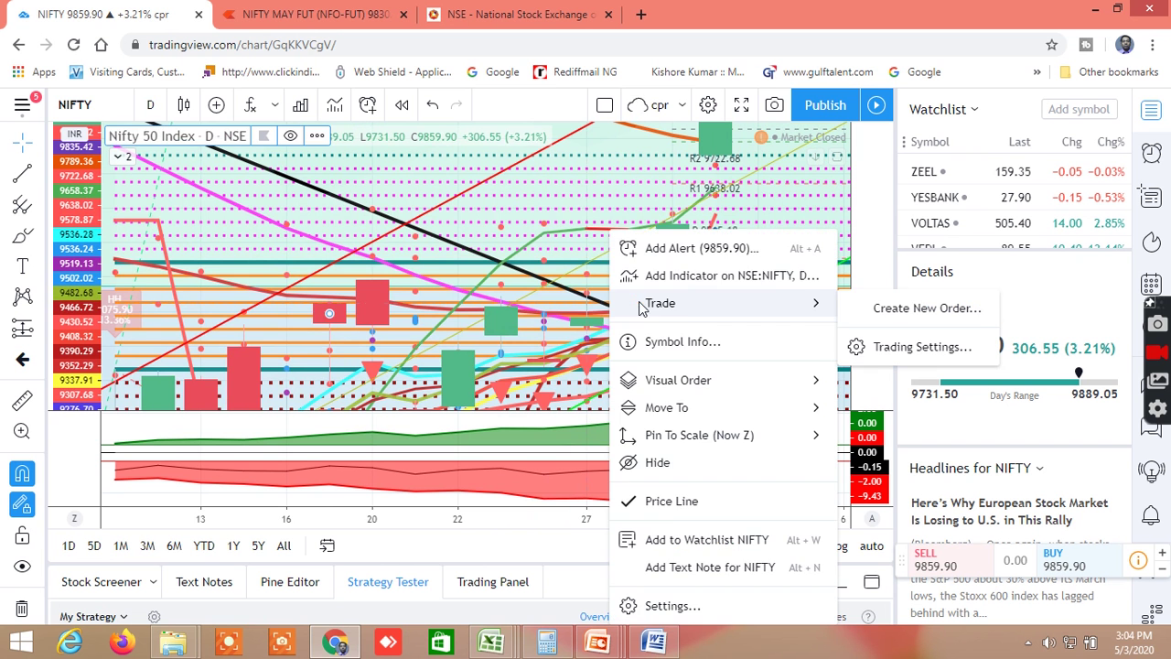
{"action": "left_click", "coordinate": [518, 243]}
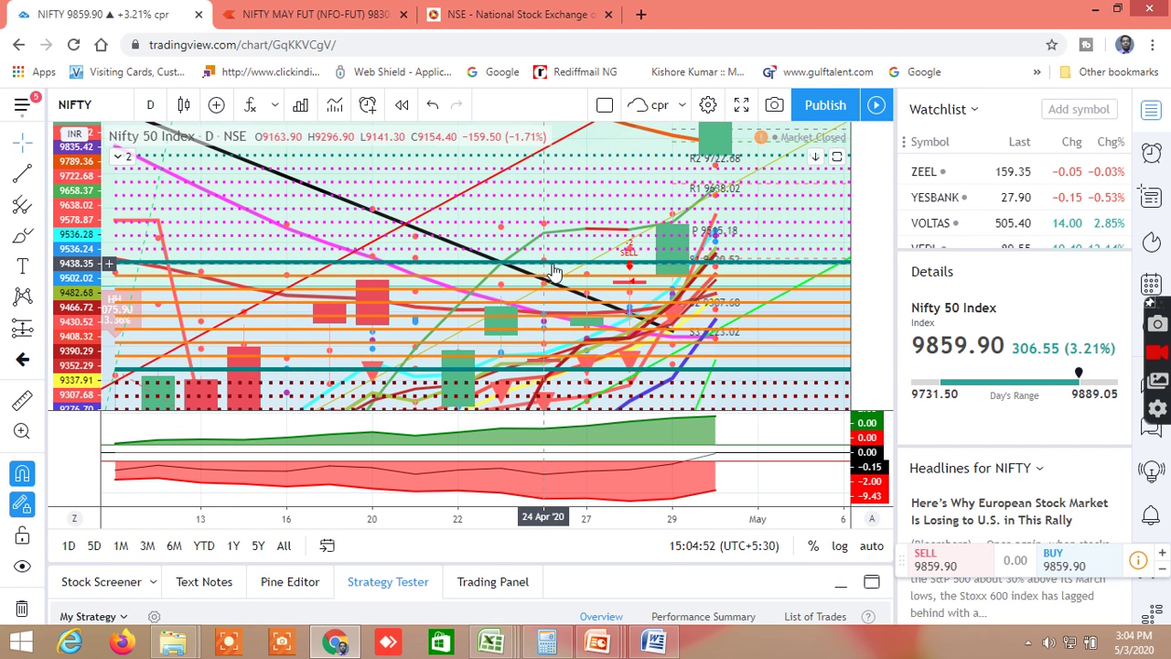
{"action": "left_click_drag", "start_coordinate": [574, 278], "coordinate": [578, 357]}
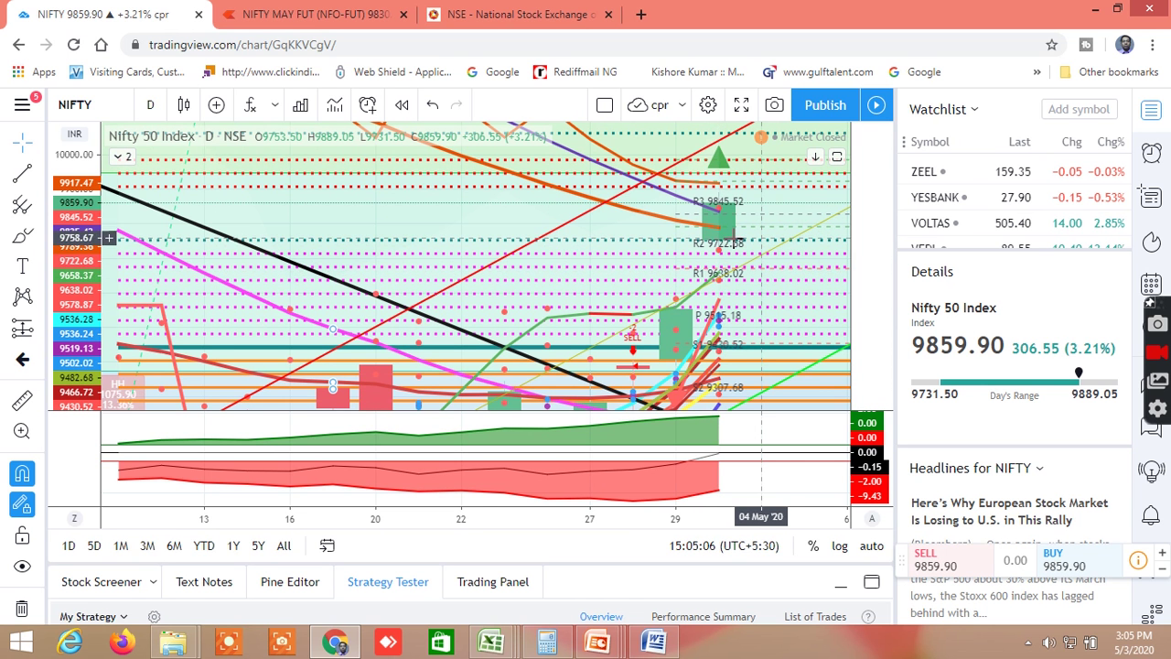
{"action": "left_click_drag", "start_coordinate": [84, 245], "coordinate": [78, 183]}
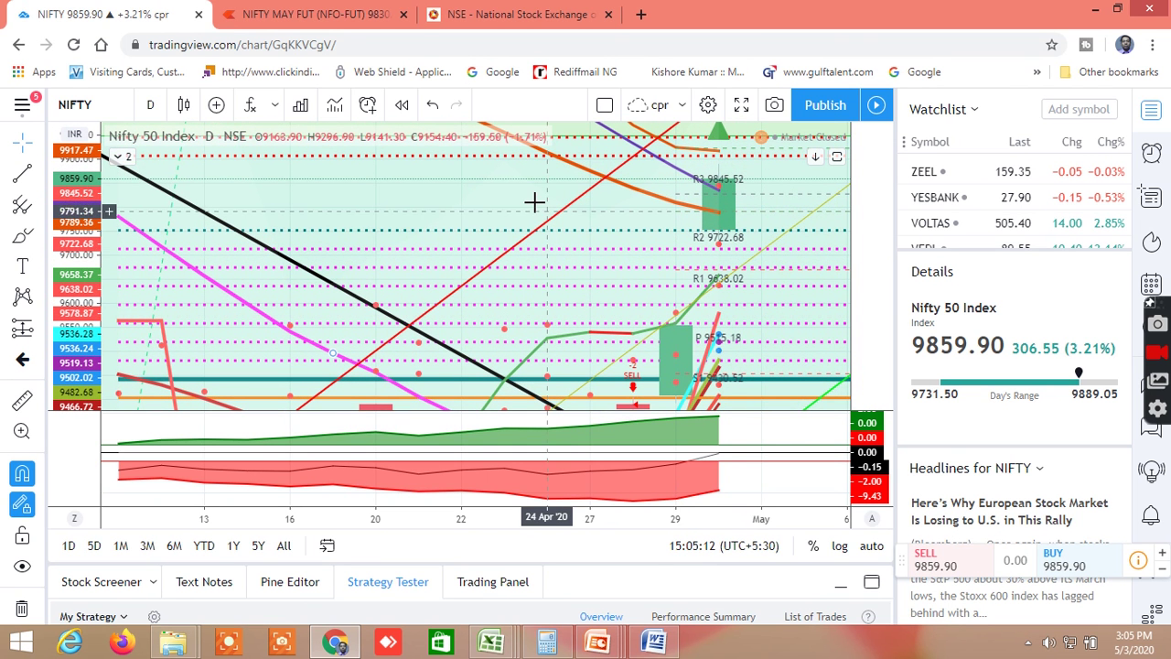
{"action": "left_click_drag", "start_coordinate": [533, 203], "coordinate": [398, 279]}
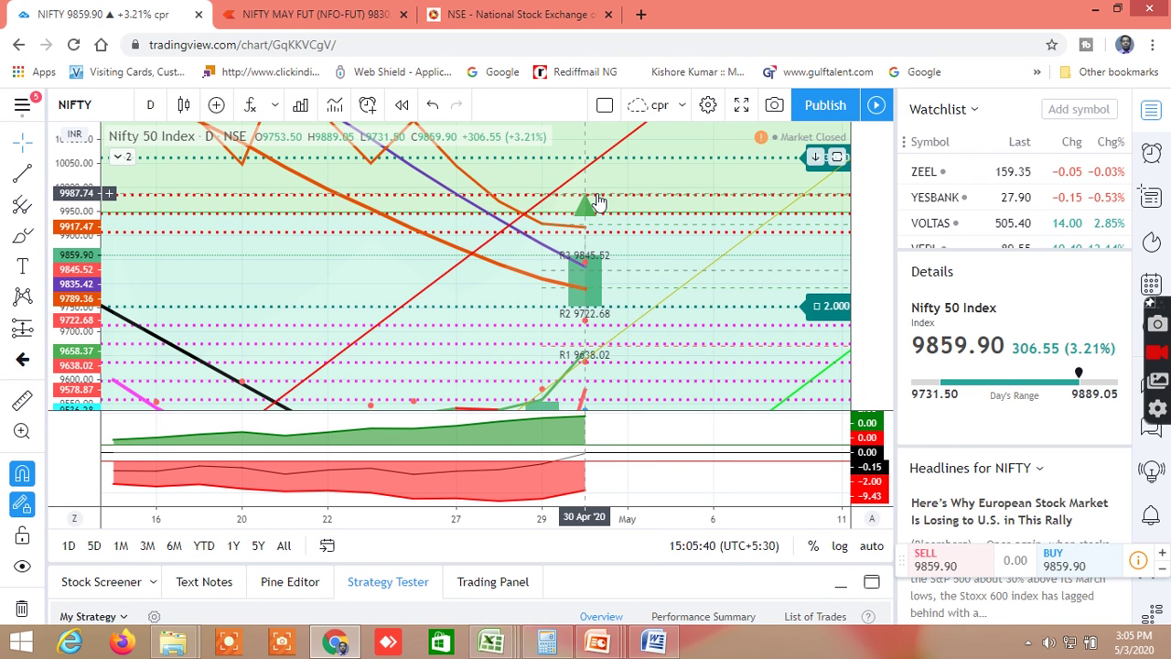
{"action": "left_click_drag", "start_coordinate": [739, 277], "coordinate": [718, 309]}
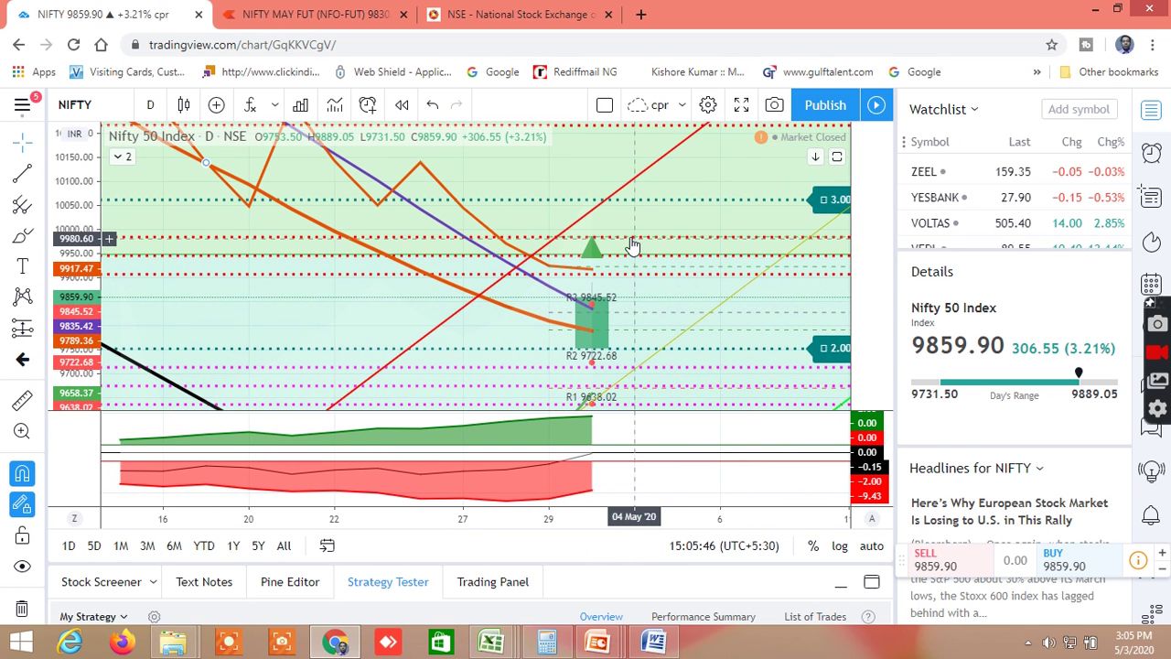
{"action": "left_click_drag", "start_coordinate": [680, 264], "coordinate": [718, 329]}
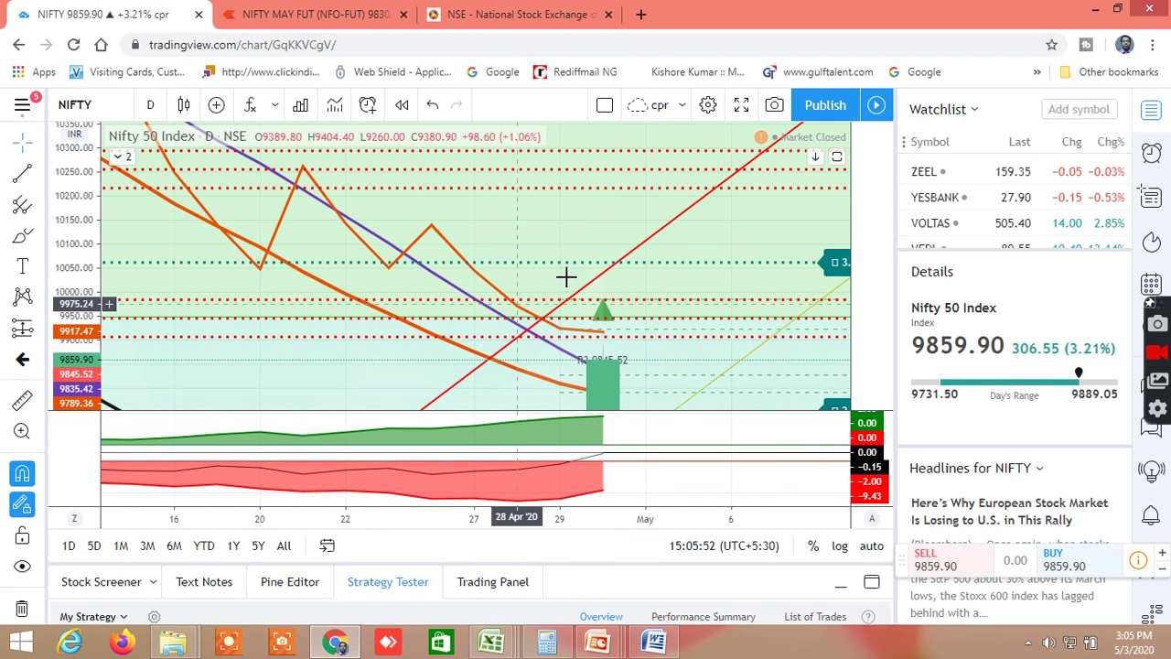
{"action": "left_click_drag", "start_coordinate": [559, 254], "coordinate": [548, 35]}
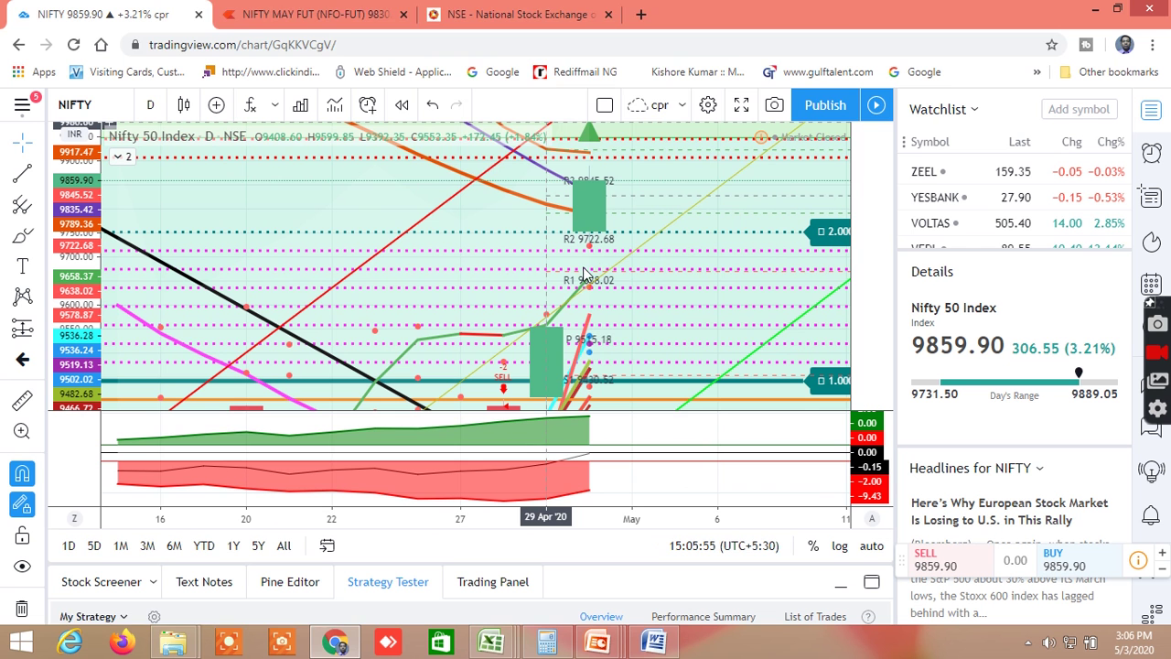
{"action": "left_click", "coordinate": [580, 71]}
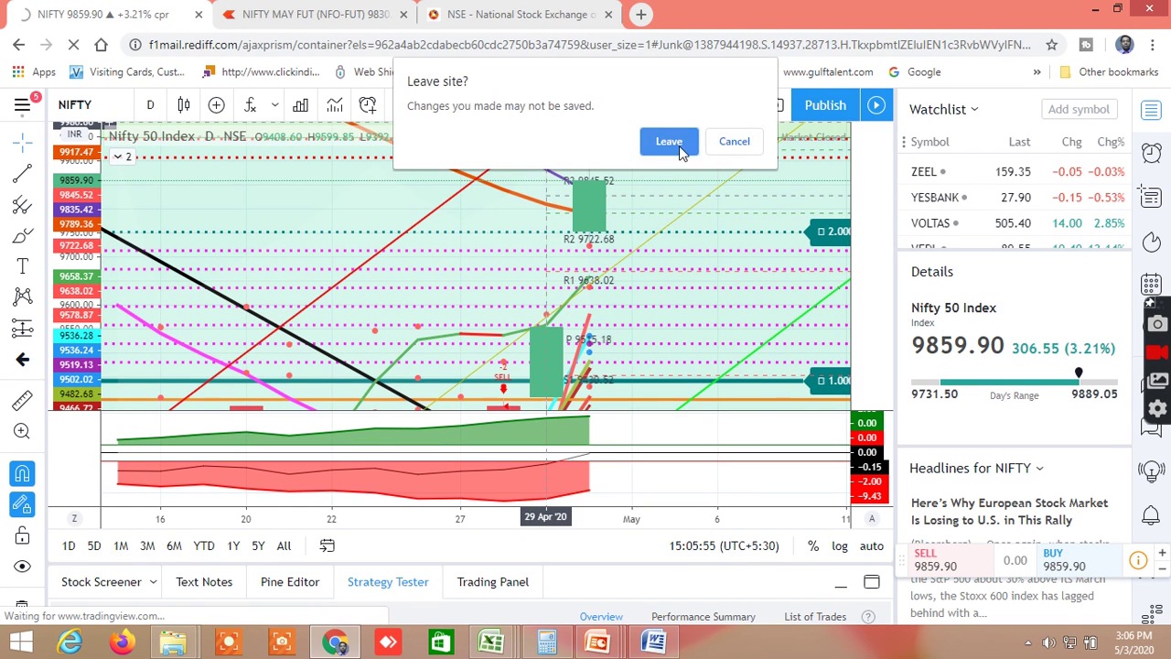
{"action": "left_click", "coordinate": [734, 142]}
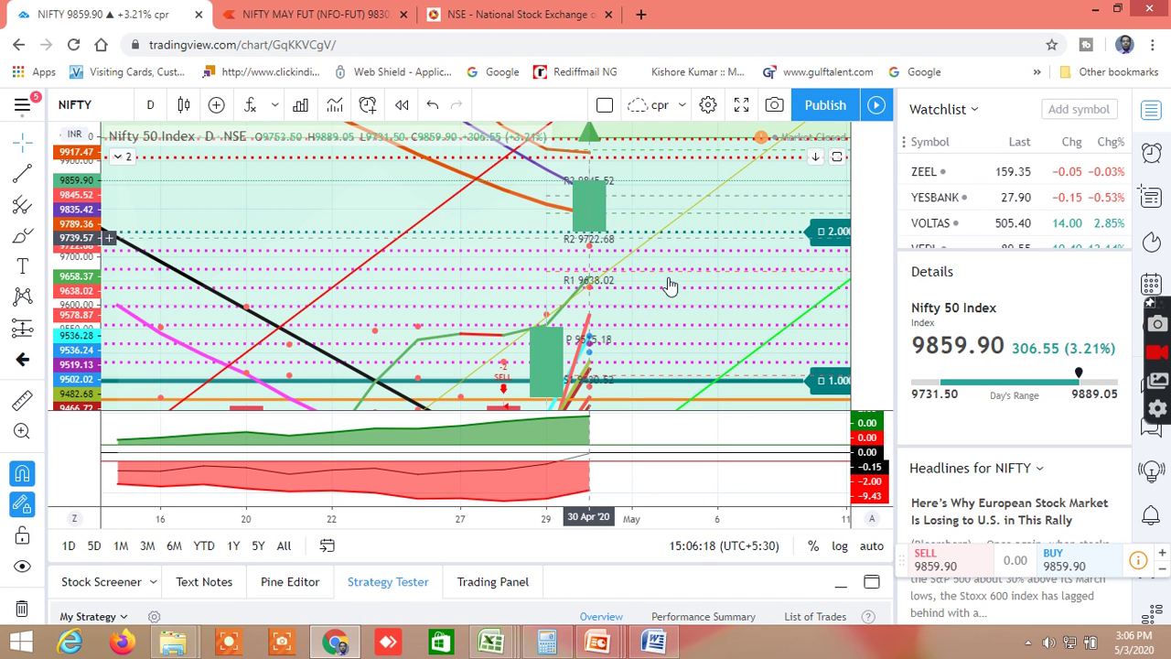
- Examine the support area beneath the latest candle, including the S1 to S3 pivots and the horizontal orange level band
{"action": "left_click_drag", "start_coordinate": [692, 295], "coordinate": [703, 259]}
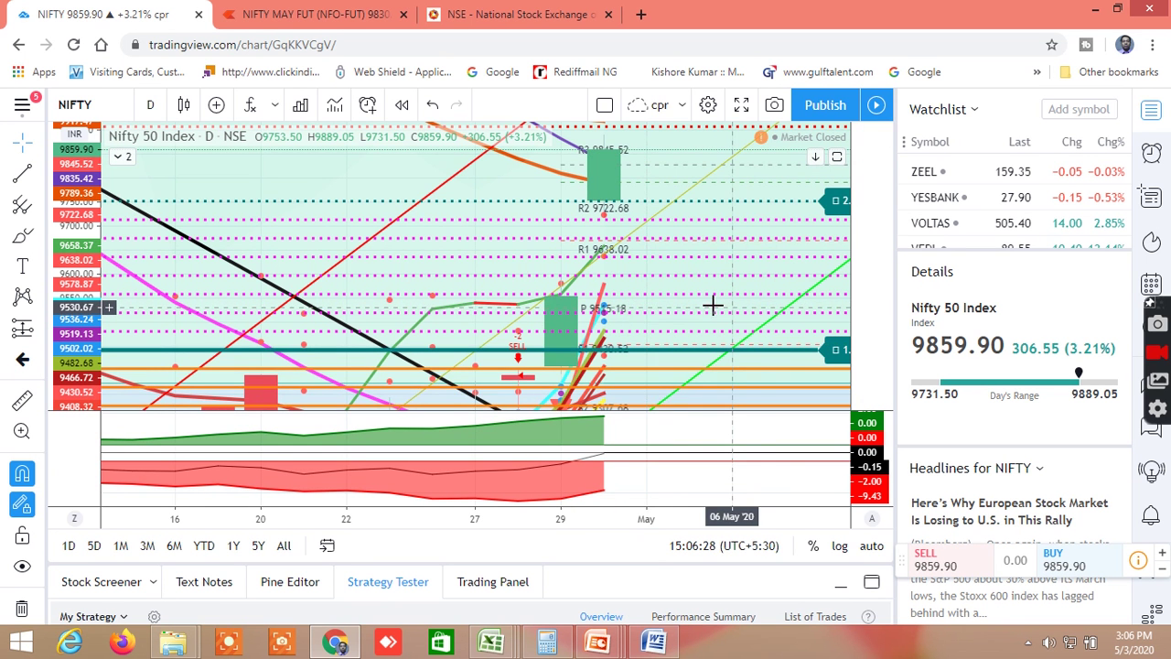
{"action": "left_click_drag", "start_coordinate": [706, 301], "coordinate": [739, 220]}
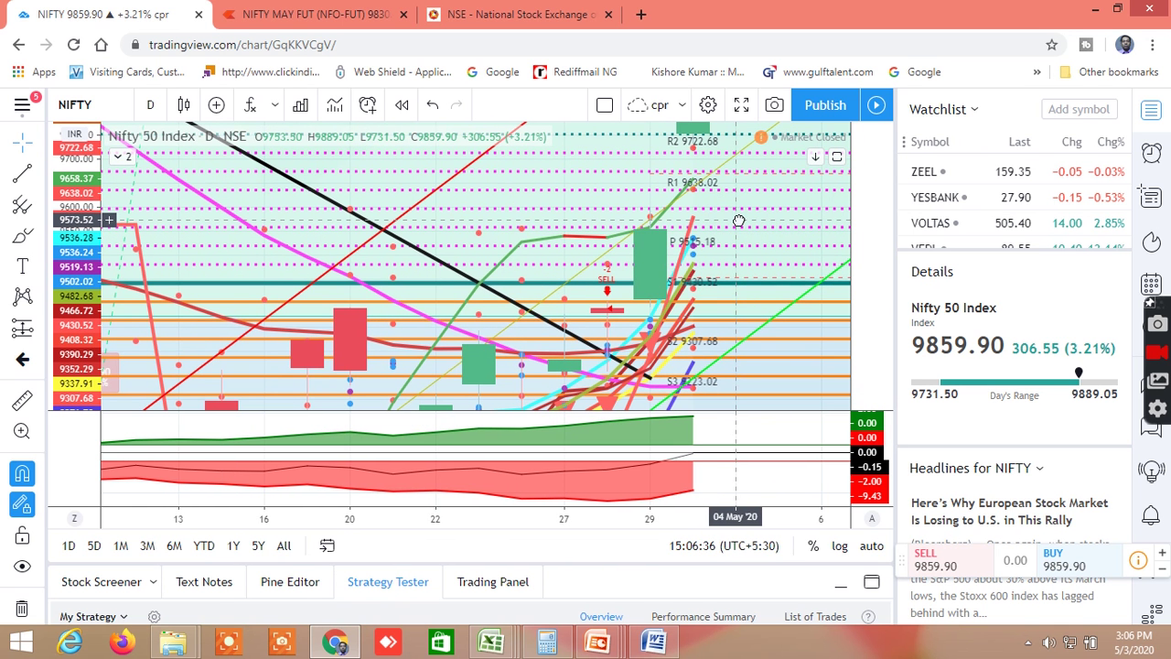
{"action": "scroll", "coordinate": [526, 272], "scroll_direction": "down", "scroll_amount": 1}
{"action": "scroll", "coordinate": [526, 272], "scroll_direction": "up", "scroll_amount": 2}
{"action": "scroll", "coordinate": [530, 272], "scroll_direction": "down", "scroll_amount": 2}
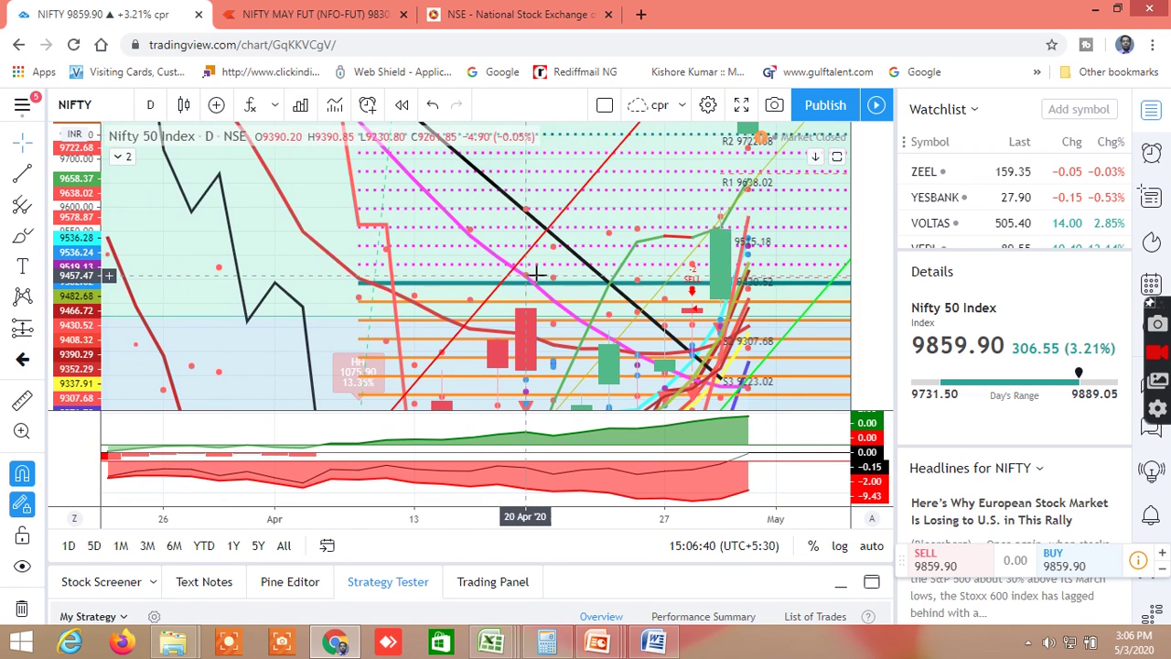
{"action": "scroll", "coordinate": [535, 273], "scroll_direction": "down", "scroll_amount": 3}
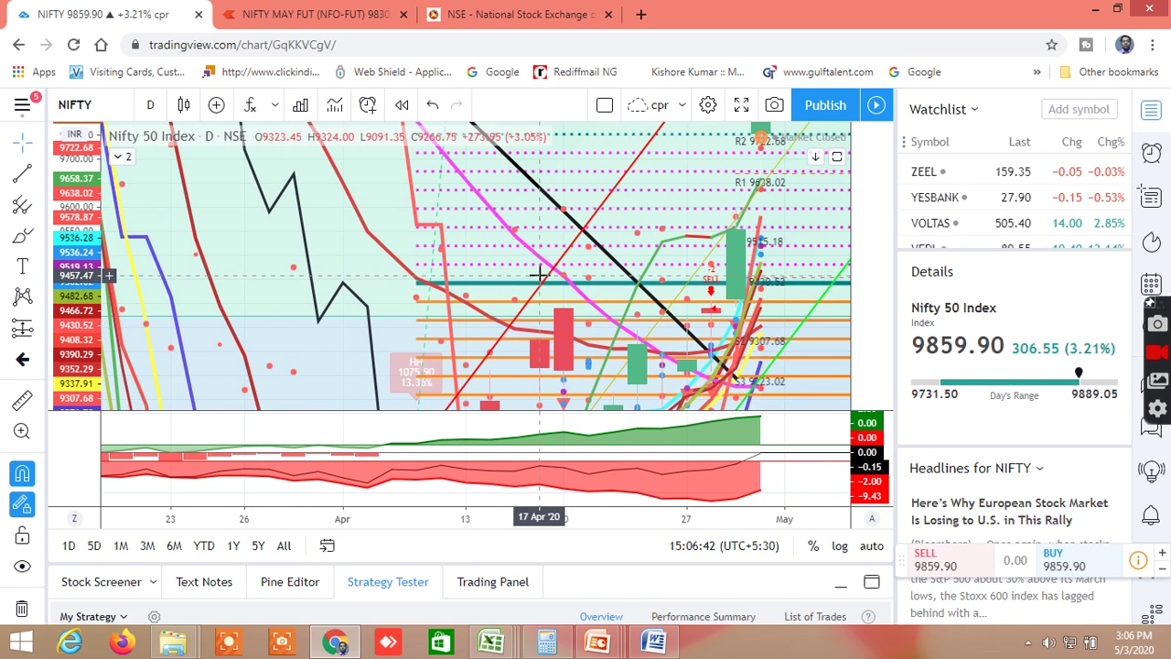
- Examine the Fibonacci retracement levels from 0.236 to 1 across the January to April price history, dismissing the advertisement
{"action": "left_click_drag", "start_coordinate": [64, 316], "coordinate": [87, 402]}
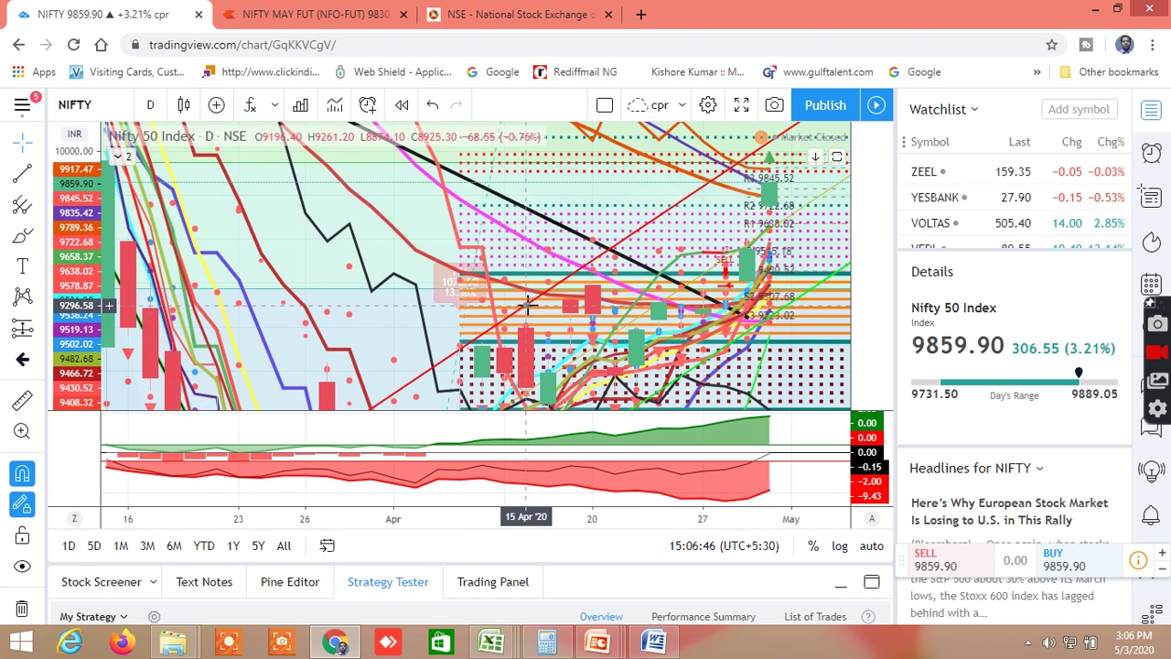
{"action": "scroll", "coordinate": [552, 307], "scroll_direction": "down", "scroll_amount": 1}
{"action": "scroll", "coordinate": [551, 307], "scroll_direction": "down", "scroll_amount": 2}
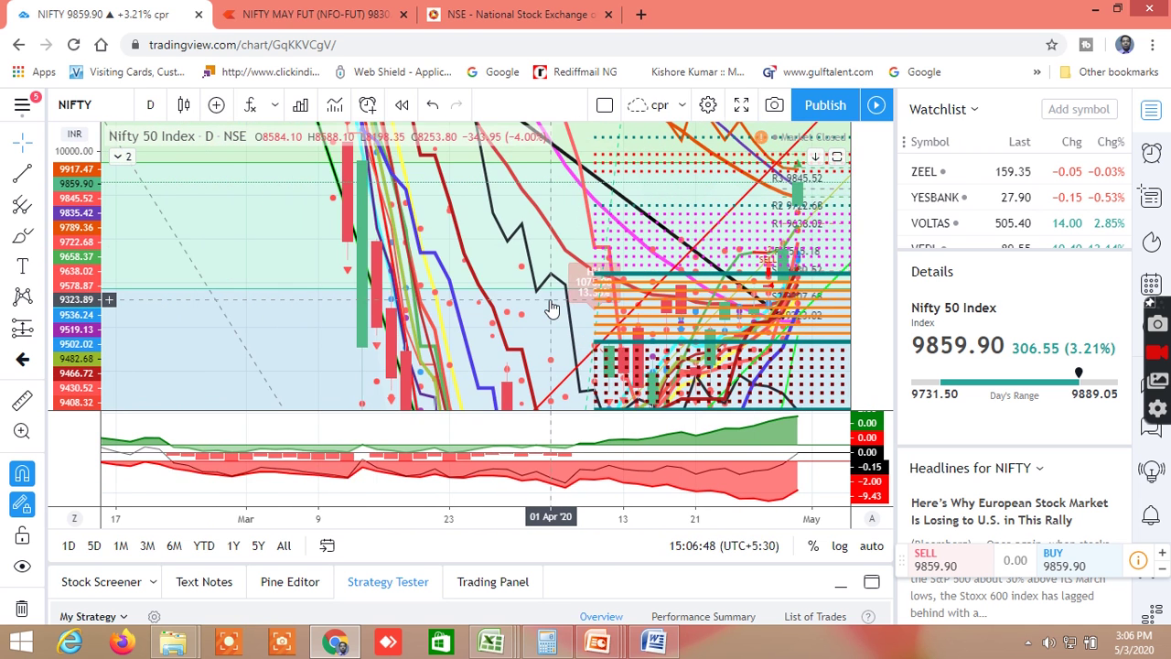
{"action": "scroll", "coordinate": [551, 308], "scroll_direction": "down", "scroll_amount": 1}
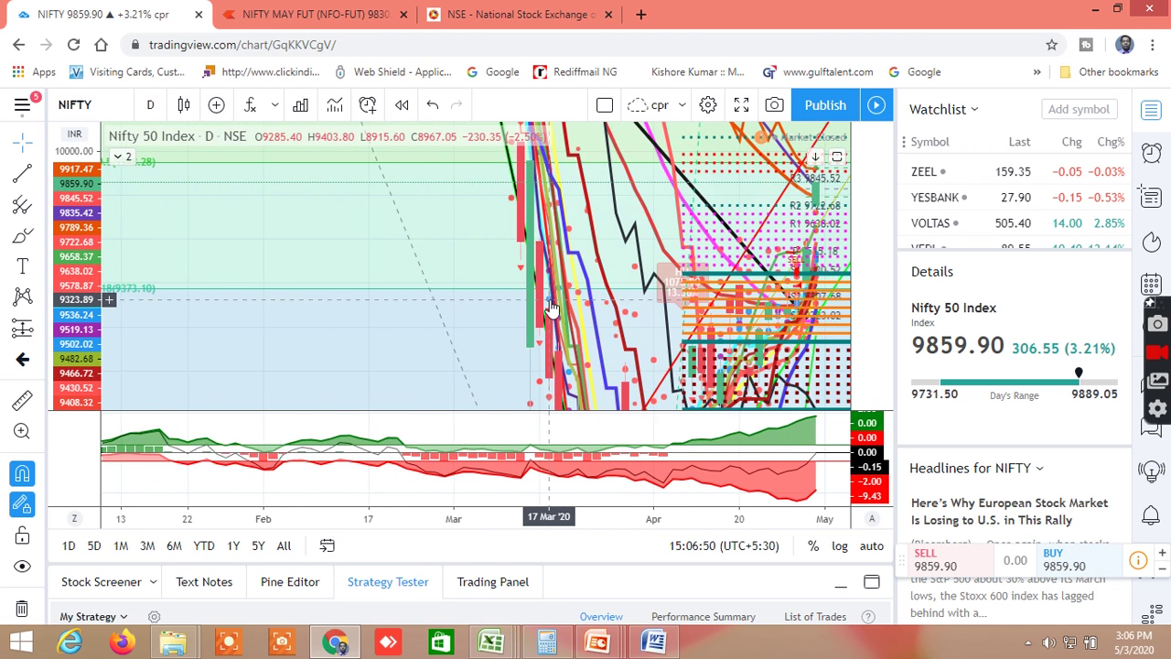
{"action": "scroll", "coordinate": [551, 308], "scroll_direction": "down", "scroll_amount": 1}
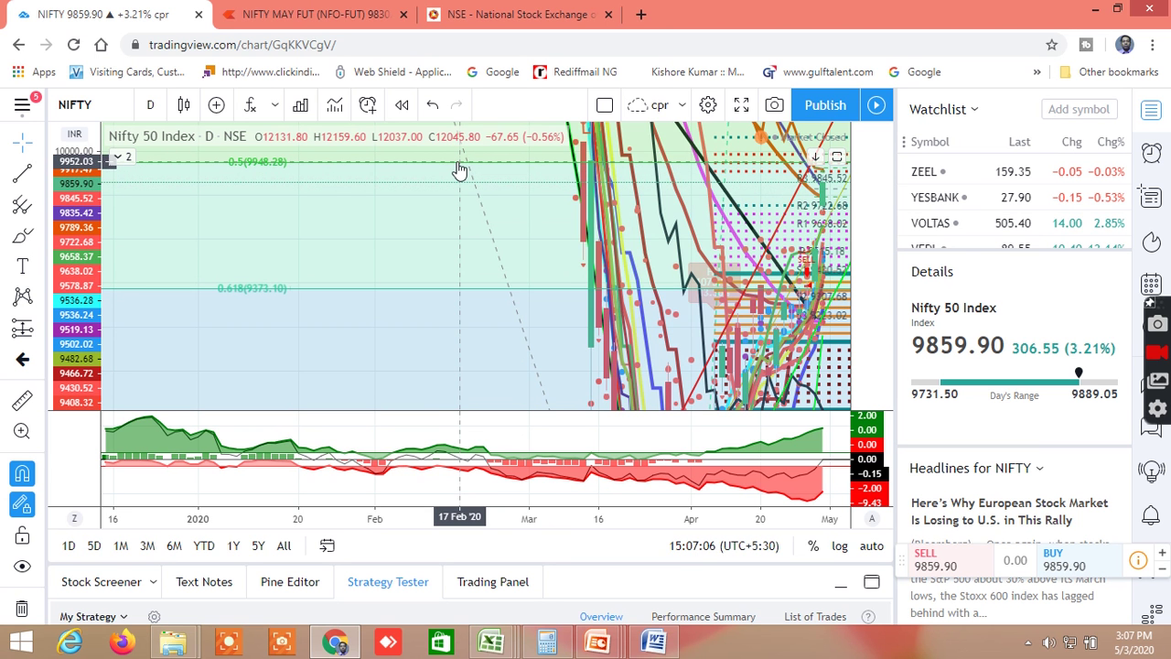
{"action": "scroll", "coordinate": [119, 266], "scroll_direction": "up", "scroll_amount": 2}
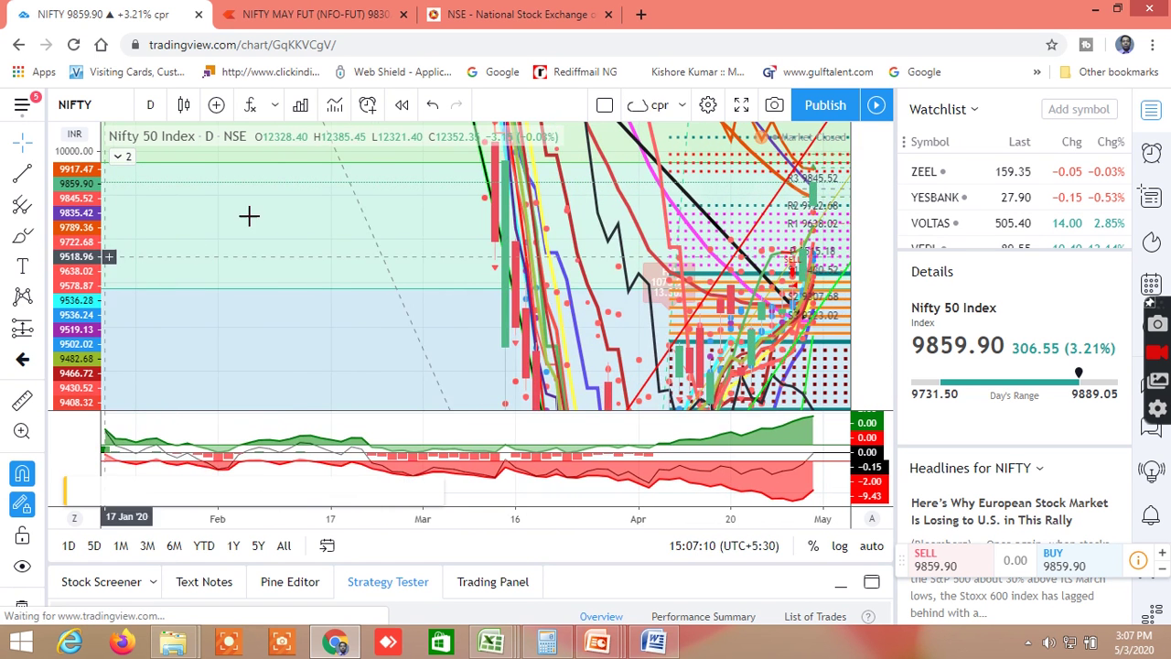
{"action": "scroll", "coordinate": [345, 214], "scroll_direction": "up", "scroll_amount": 1}
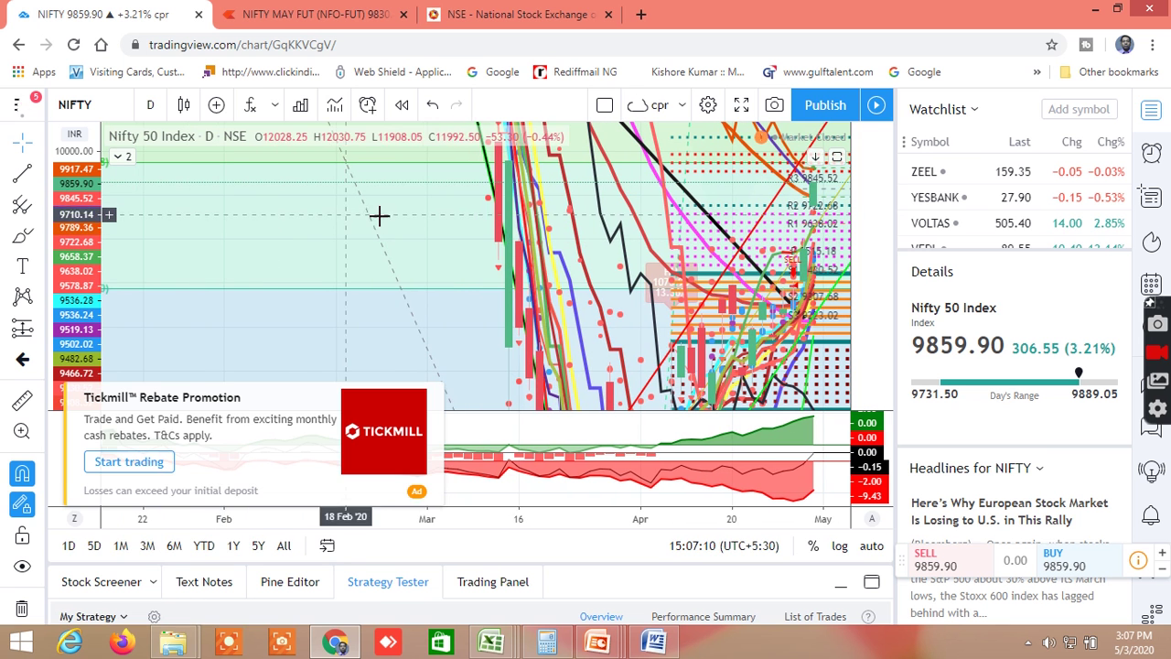
{"action": "left_click", "coordinate": [432, 396]}
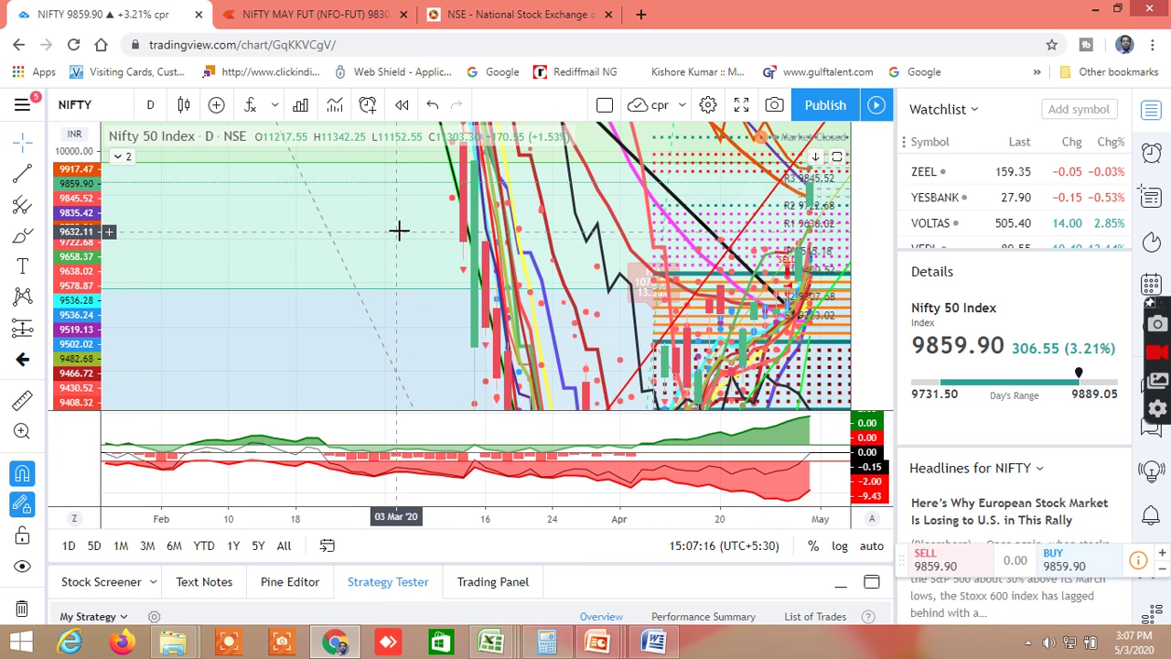
{"action": "scroll", "coordinate": [403, 231], "scroll_direction": "up", "scroll_amount": 2}
{"action": "left_click_drag", "start_coordinate": [492, 232], "coordinate": [541, 233]}
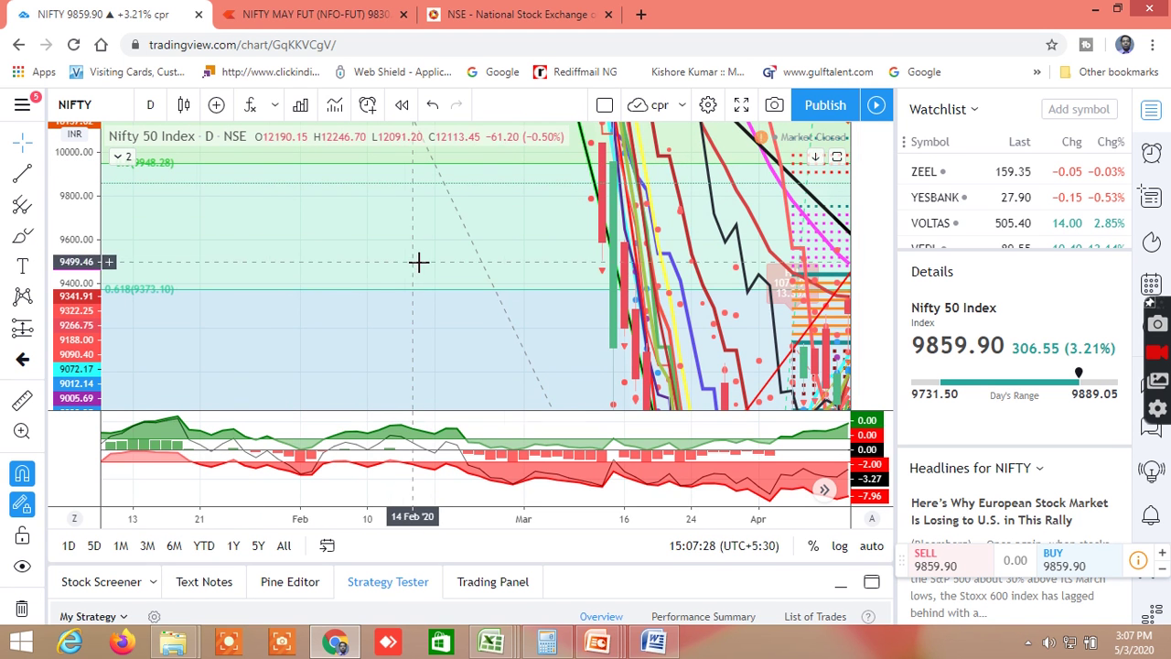
{"action": "scroll", "coordinate": [418, 261], "scroll_direction": "down", "scroll_amount": 2}
{"action": "left_click_drag", "start_coordinate": [62, 275], "coordinate": [82, 362]}
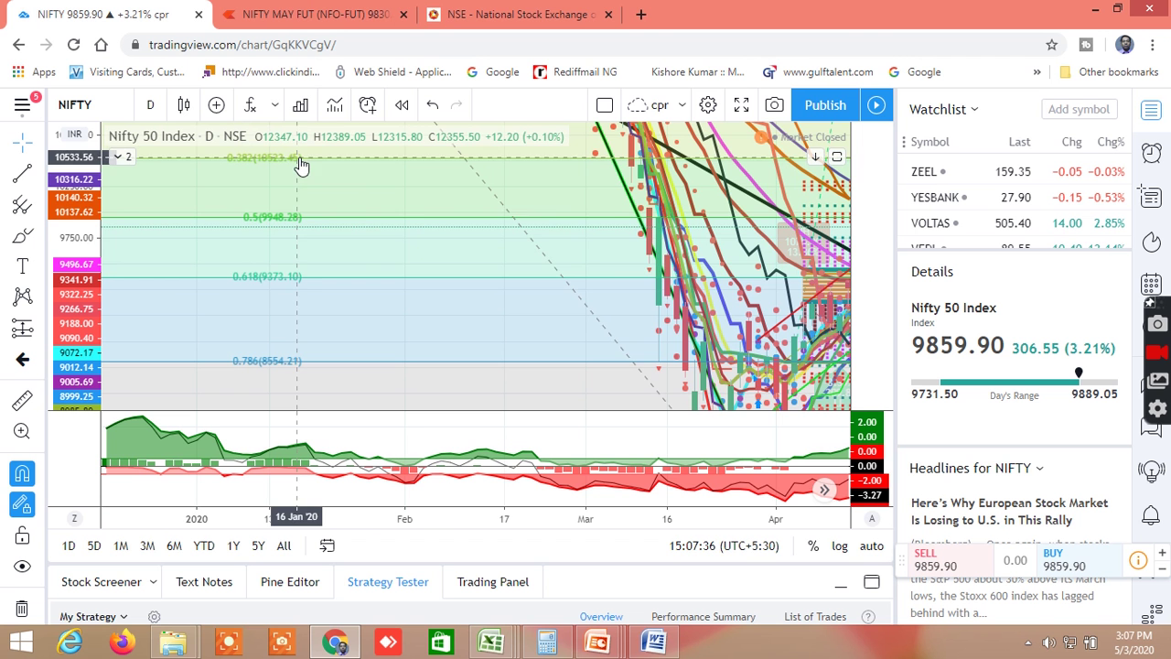
{"action": "left_click_drag", "start_coordinate": [85, 309], "coordinate": [94, 359]}
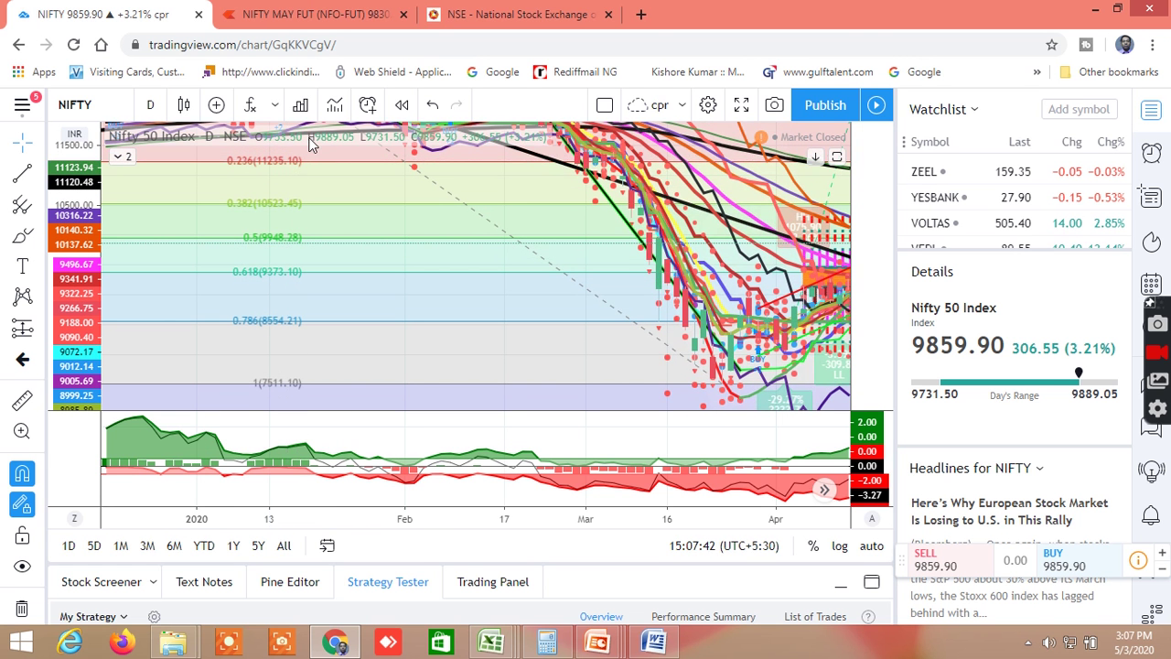
- Examine the March decline and the recovery from the 23 March low against the moving averages and trend lines
{"action": "scroll", "coordinate": [640, 335], "scroll_direction": "up", "scroll_amount": 2}
{"action": "scroll", "coordinate": [640, 335], "scroll_direction": "up", "scroll_amount": 2}
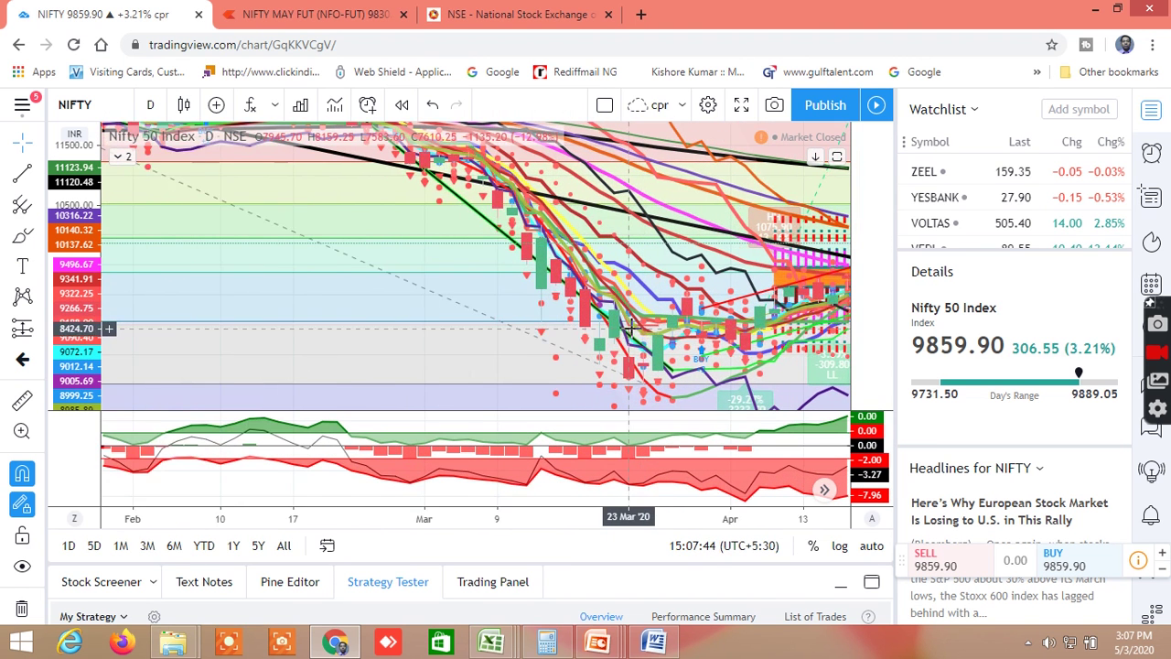
{"action": "scroll", "coordinate": [626, 337], "scroll_direction": "up", "scroll_amount": 2}
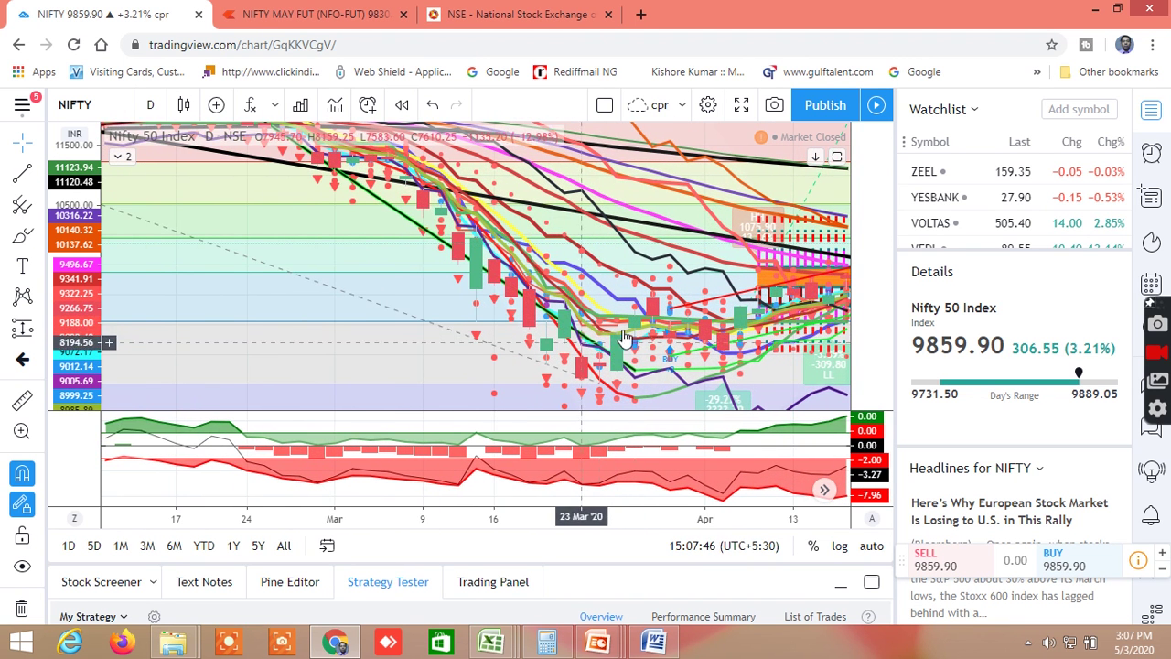
{"action": "scroll", "coordinate": [580, 350], "scroll_direction": "up", "scroll_amount": 3}
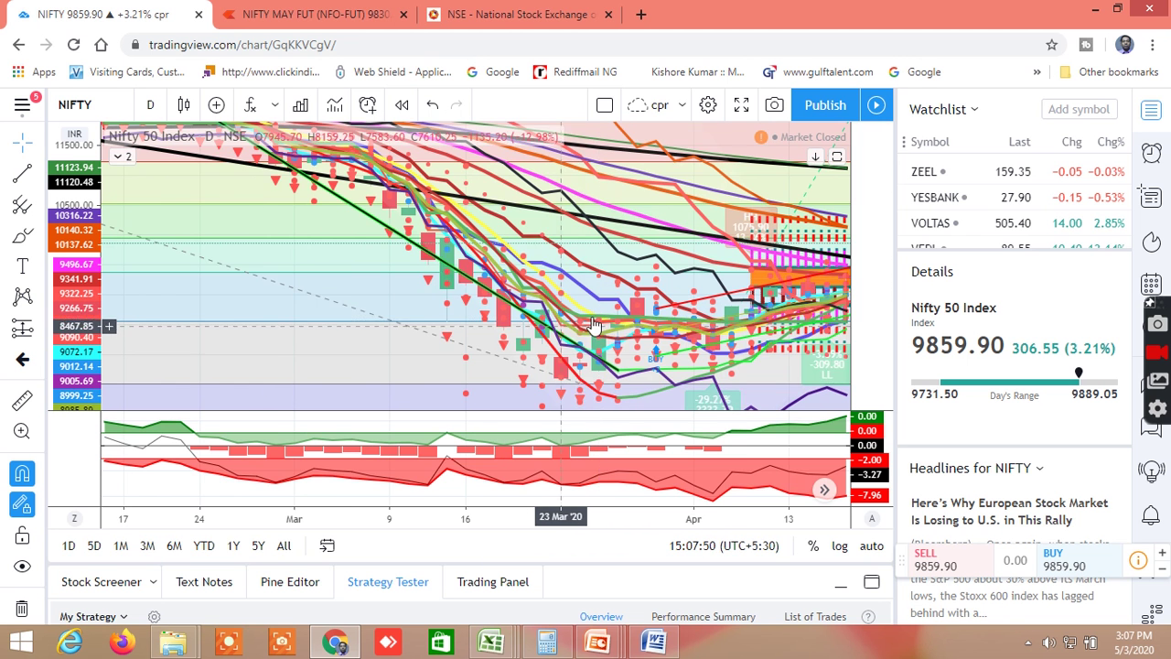
{"action": "scroll", "coordinate": [789, 302], "scroll_direction": "down", "scroll_amount": 1}
{"action": "left_click_drag", "start_coordinate": [789, 302], "coordinate": [615, 323]}
{"action": "scroll", "coordinate": [615, 324], "scroll_direction": "up", "scroll_amount": 1}
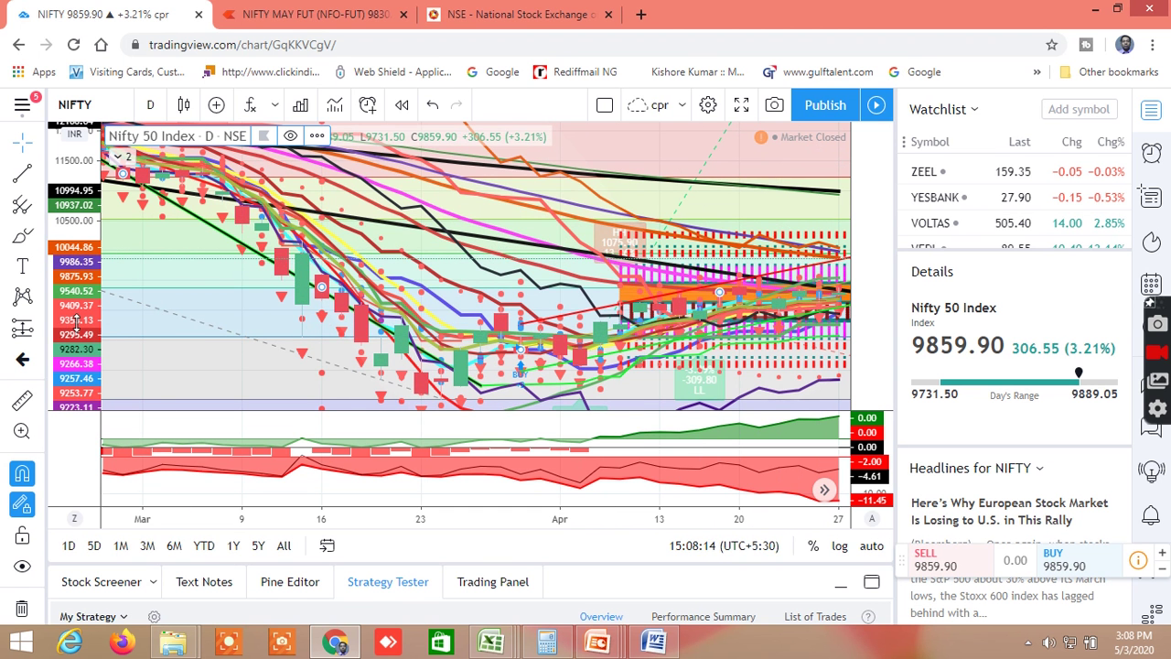
{"action": "right_click", "coordinate": [64, 265]}
{"action": "left_click", "coordinate": [523, 302]}
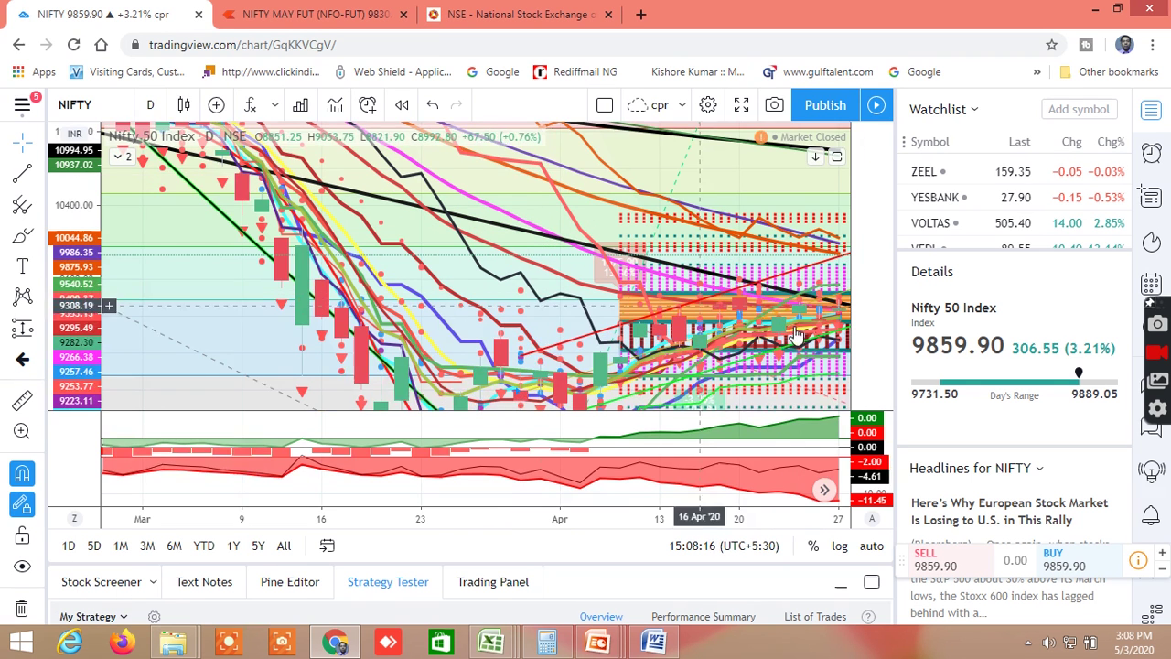
- Examine the April recovery through 30 April against the pivot levels, dotted level bands and rising trend lines, with March for context
{"action": "left_click_drag", "start_coordinate": [747, 315], "coordinate": [596, 290]}
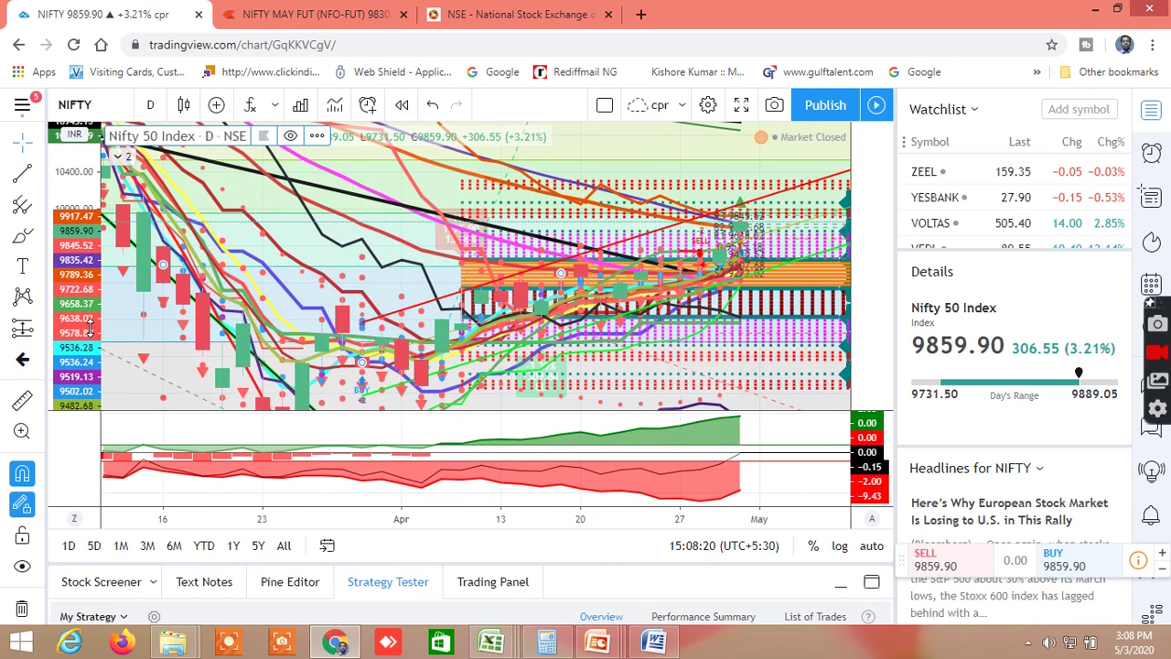
{"action": "scroll", "coordinate": [395, 302], "scroll_direction": "up", "scroll_amount": 1}
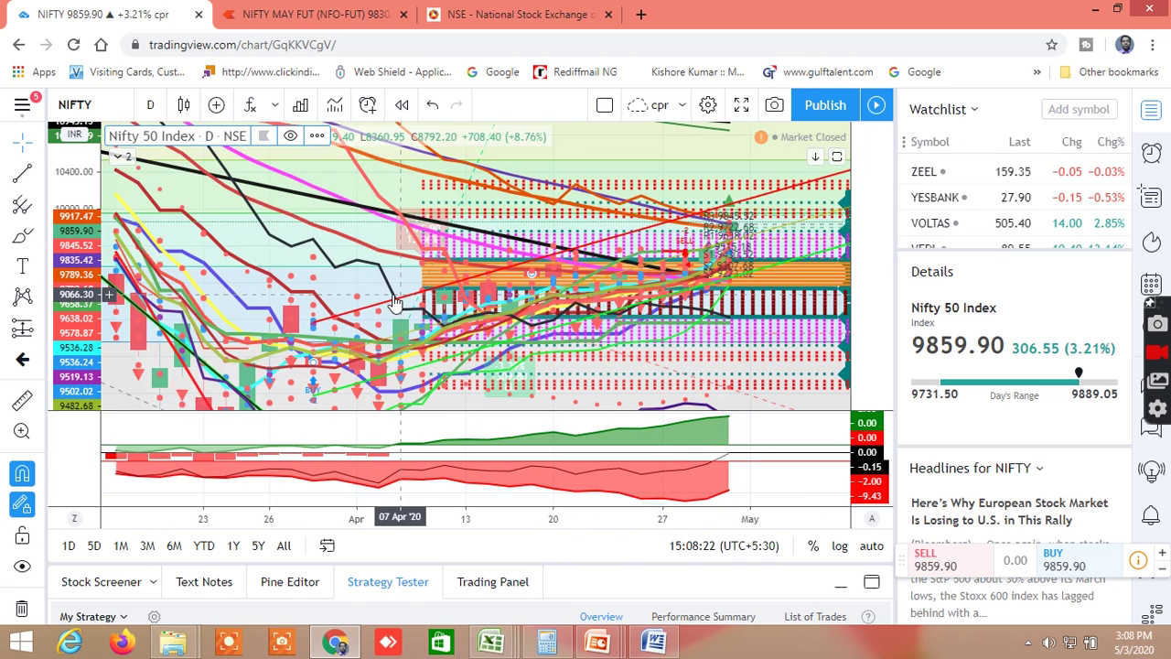
{"action": "scroll", "coordinate": [395, 302], "scroll_direction": "up", "scroll_amount": 6}
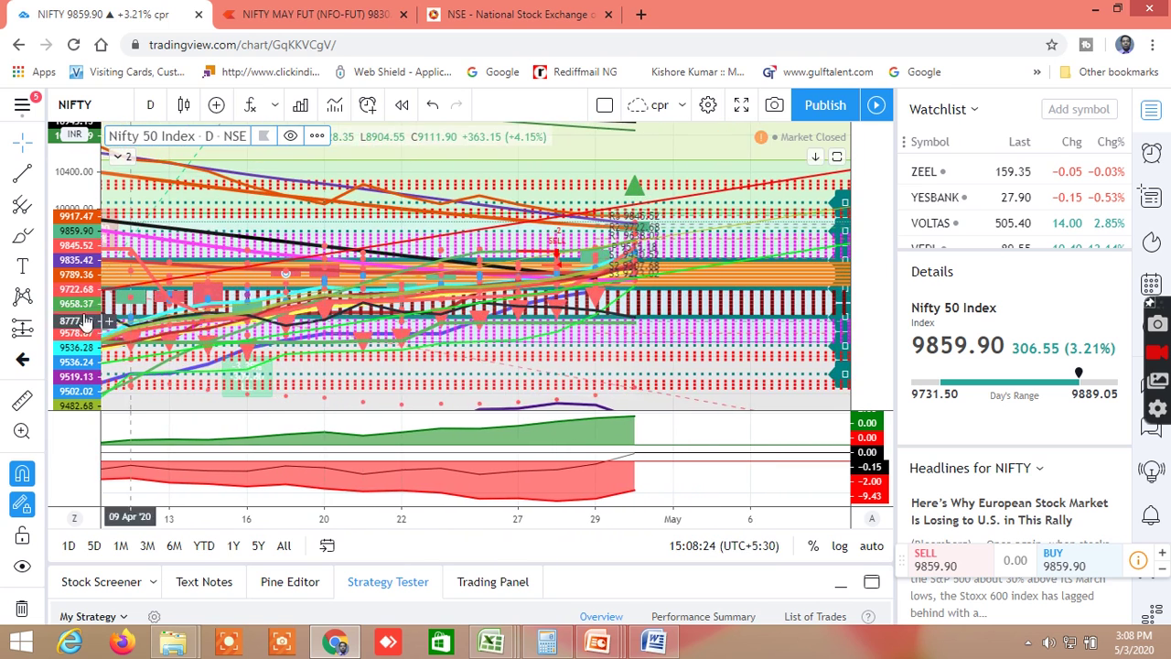
{"action": "left_click_drag", "start_coordinate": [85, 322], "coordinate": [79, 183]}
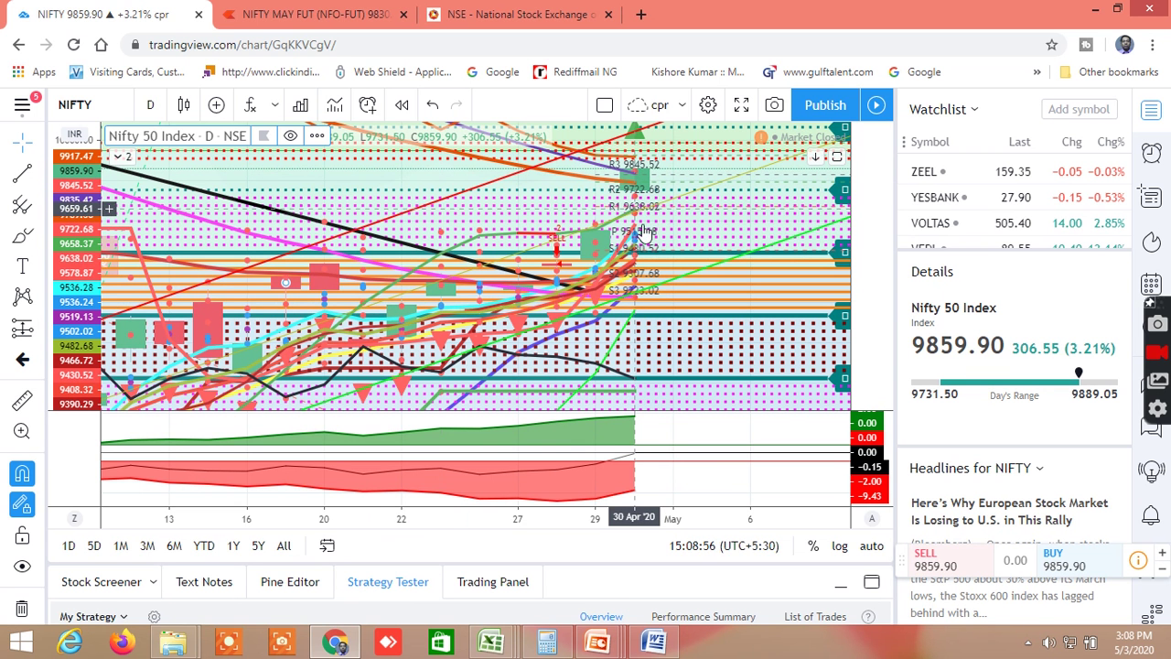
{"action": "scroll", "coordinate": [594, 265], "scroll_direction": "down", "scroll_amount": 3}
{"action": "scroll", "coordinate": [504, 302], "scroll_direction": "down", "scroll_amount": 5}
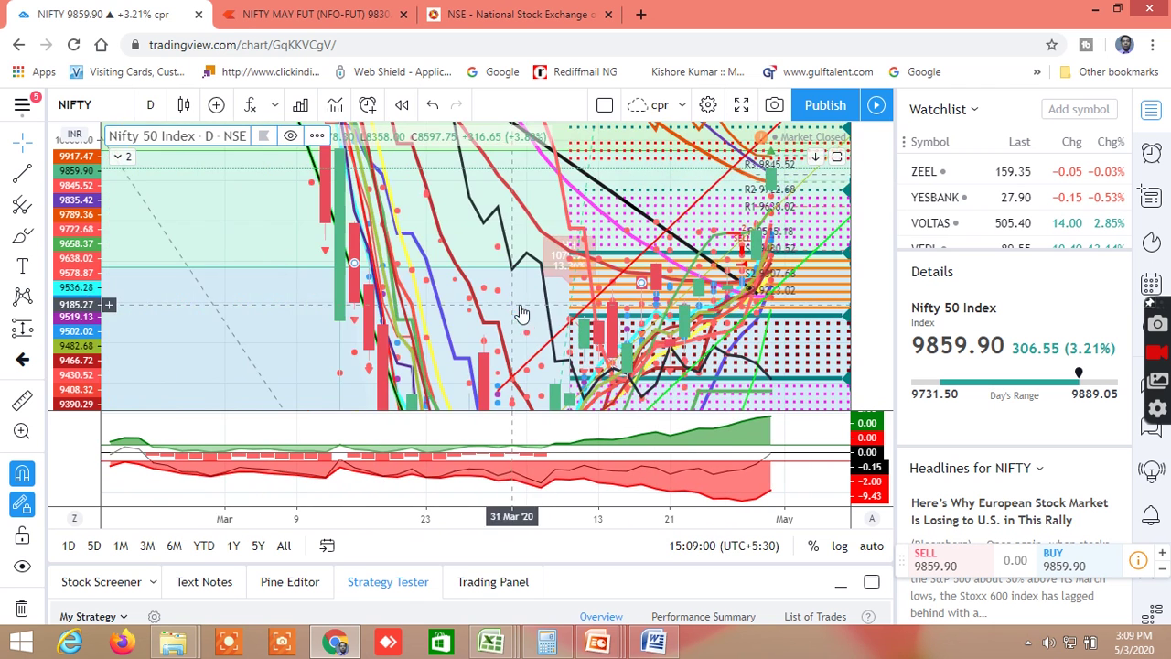
- Examine the NIFTY March decline and April recovery against the Fibonacci zones, moving averages and dotted level bands in a compressed price view
{"action": "left_click_drag", "start_coordinate": [75, 333], "coordinate": [90, 425]}
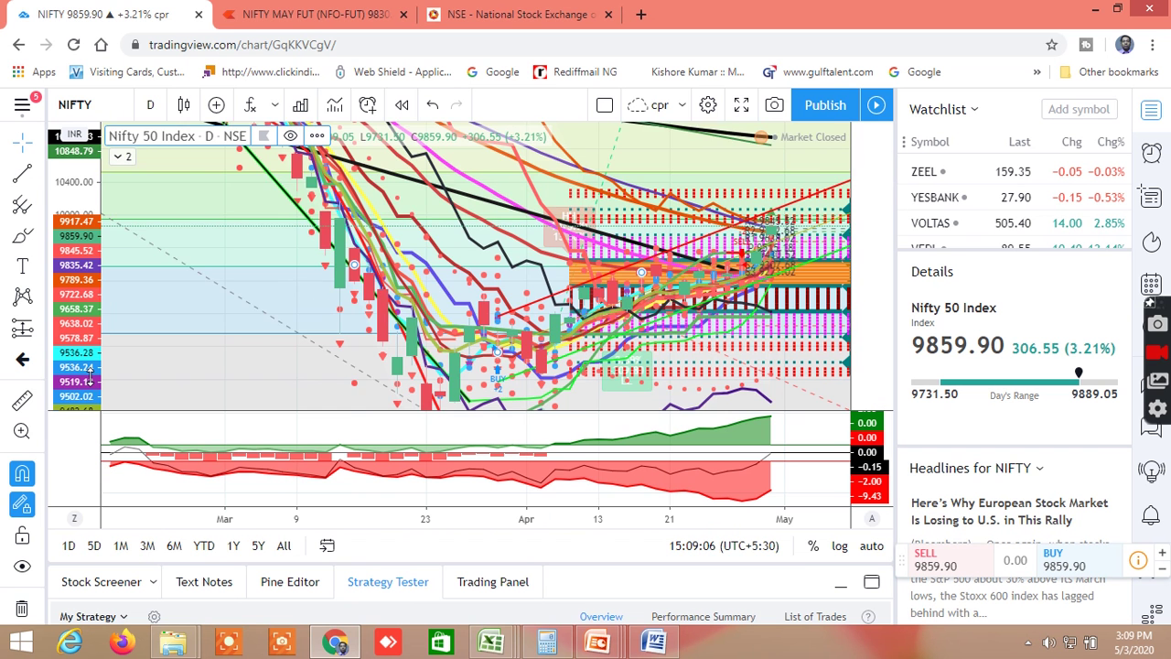
{"action": "left_click_drag", "start_coordinate": [89, 375], "coordinate": [91, 402]}
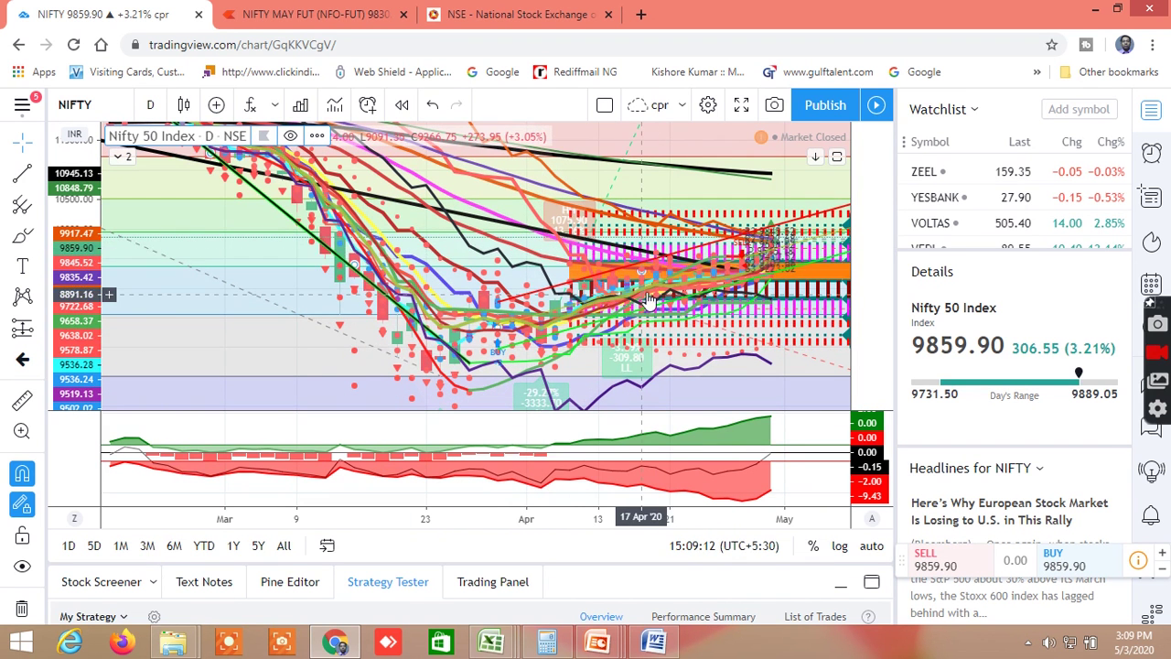
{"action": "scroll", "coordinate": [340, 320], "scroll_direction": "up", "scroll_amount": 3}
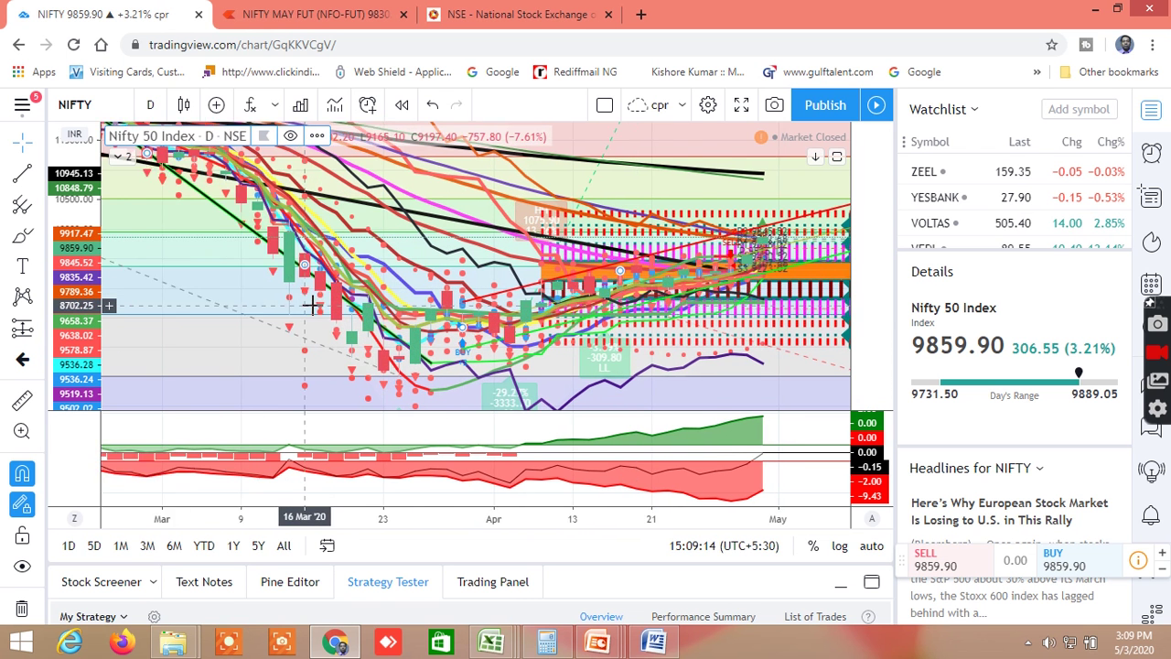
{"action": "scroll", "coordinate": [337, 316], "scroll_direction": "up", "scroll_amount": 1}
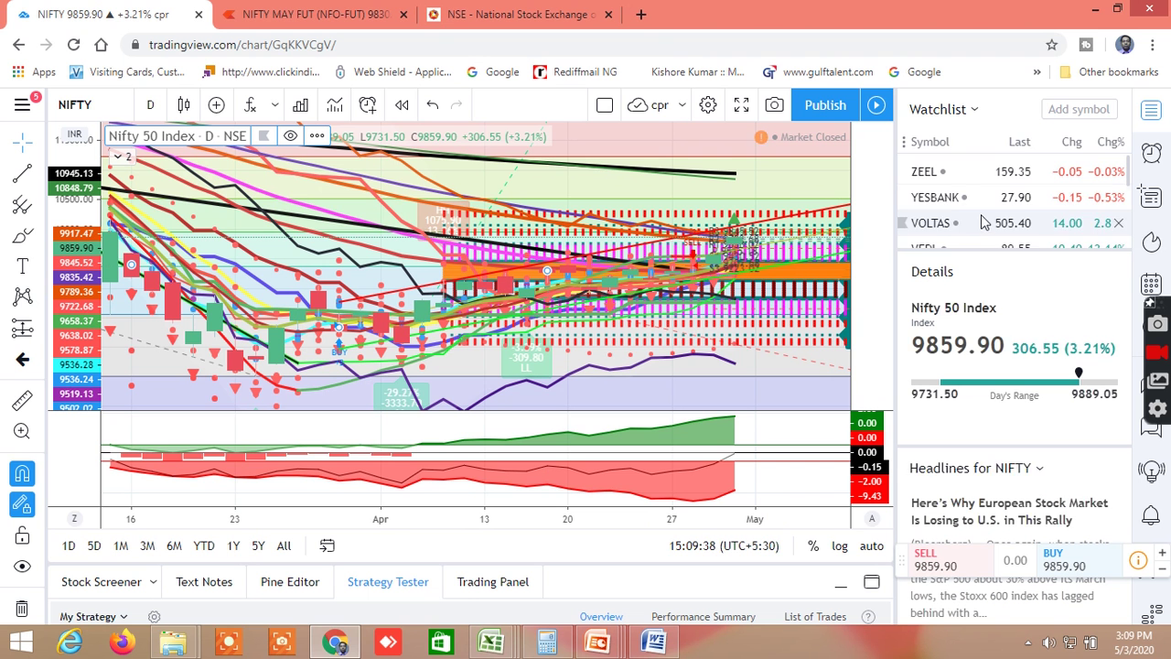
- Look through the watchlist from ZEEL down to the symbols around ICICIBANK for the bank index
{"action": "scroll", "coordinate": [982, 204], "scroll_direction": "down", "scroll_amount": 1}
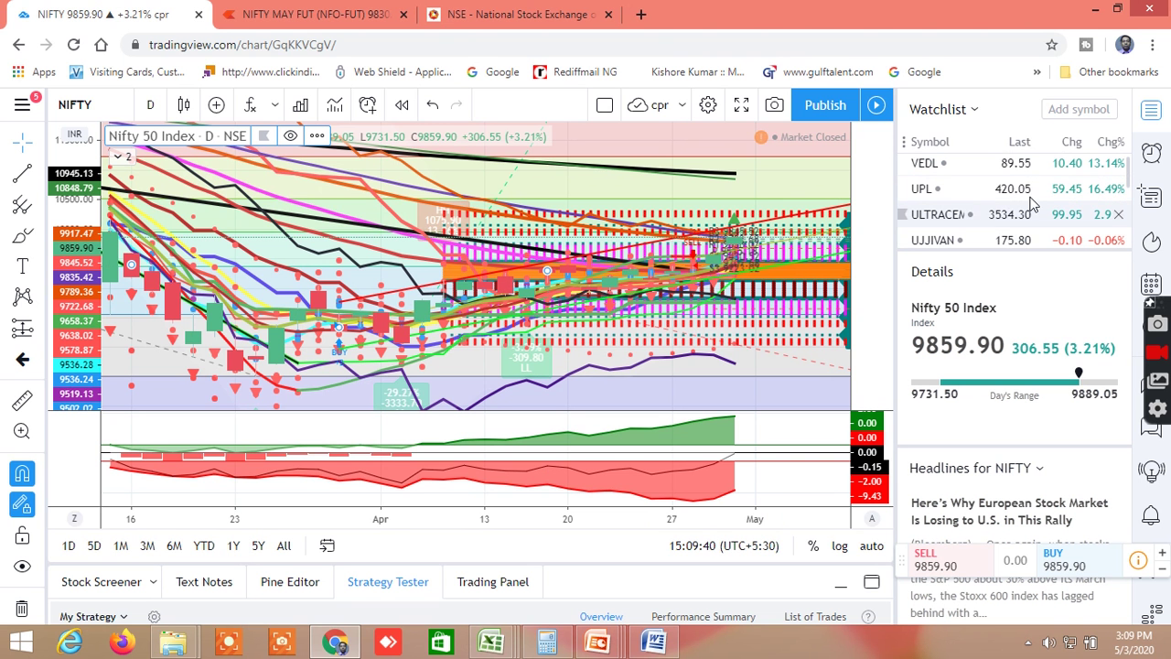
{"action": "scroll", "coordinate": [986, 216], "scroll_direction": "down", "scroll_amount": 1}
{"action": "scroll", "coordinate": [988, 215], "scroll_direction": "down", "scroll_amount": 3}
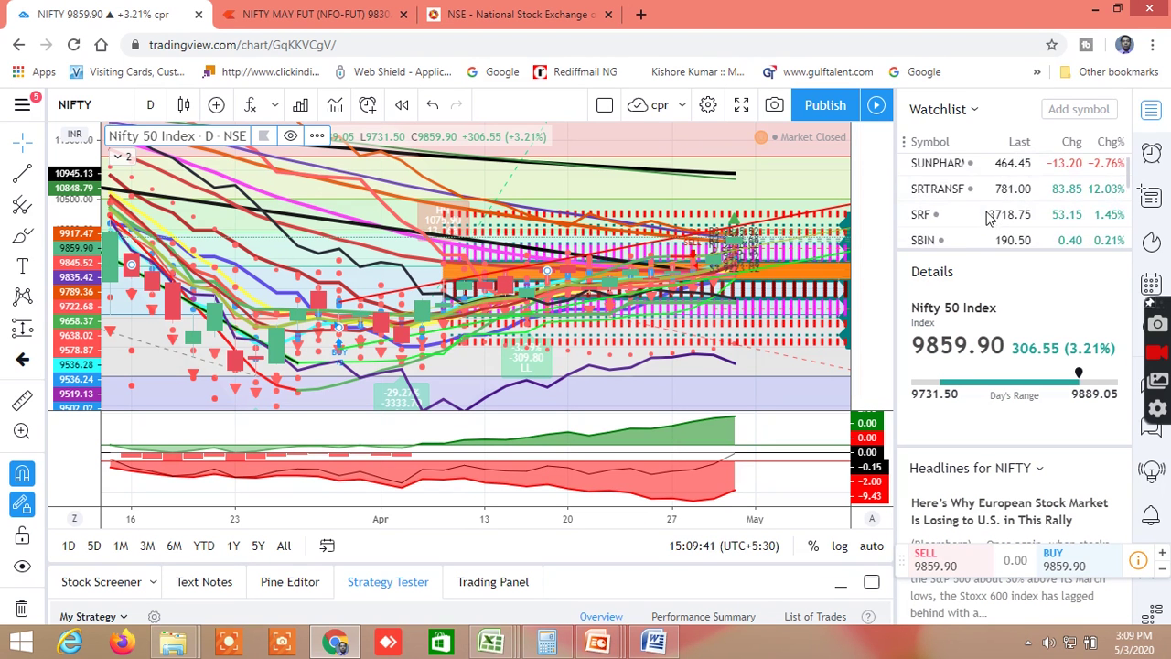
{"action": "scroll", "coordinate": [986, 217], "scroll_direction": "down", "scroll_amount": 5}
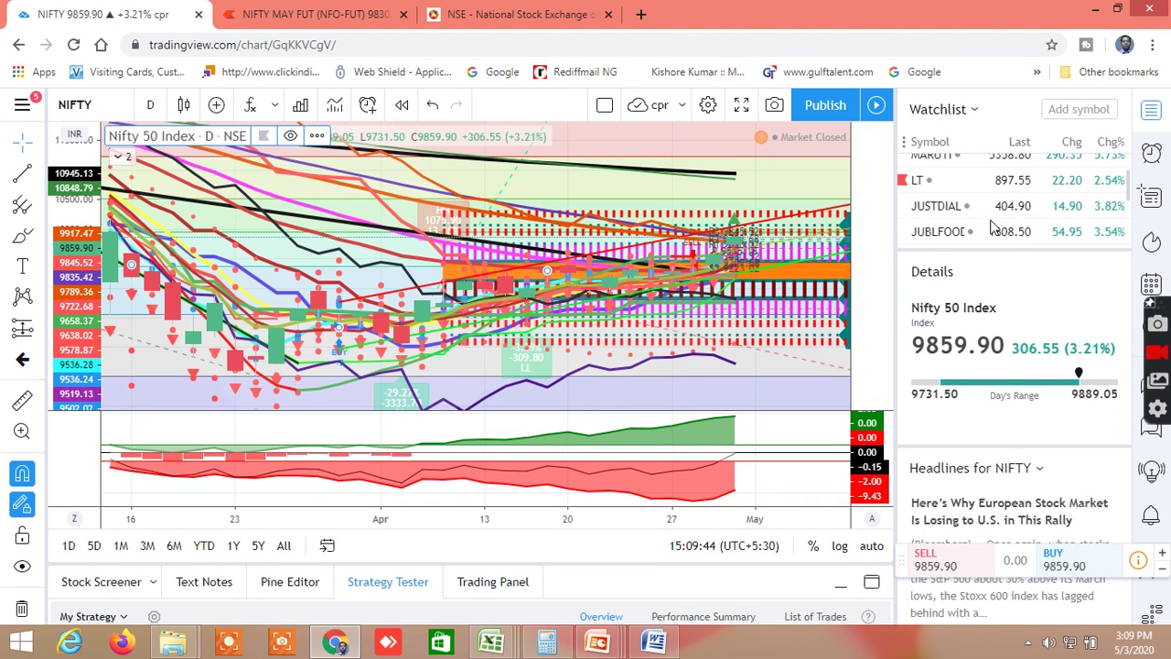
{"action": "scroll", "coordinate": [945, 210], "scroll_direction": "up", "scroll_amount": 2}
{"action": "scroll", "coordinate": [947, 206], "scroll_direction": "up", "scroll_amount": 10}
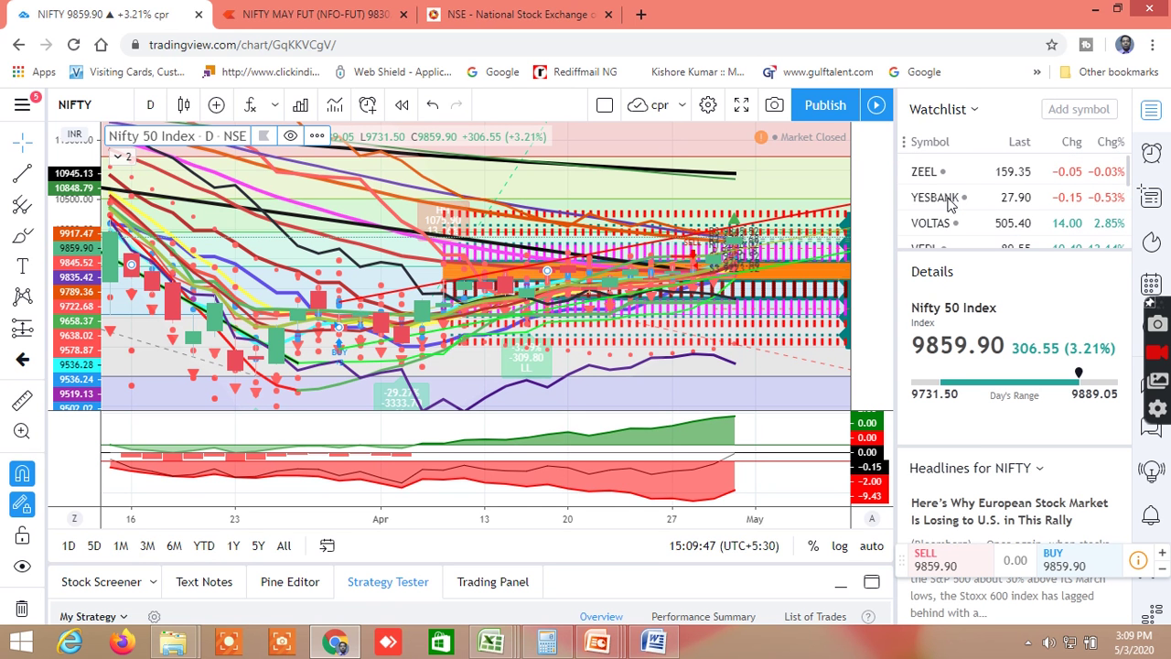
{"action": "scroll", "coordinate": [948, 206], "scroll_direction": "down", "scroll_amount": 3}
{"action": "scroll", "coordinate": [949, 204], "scroll_direction": "down", "scroll_amount": 3}
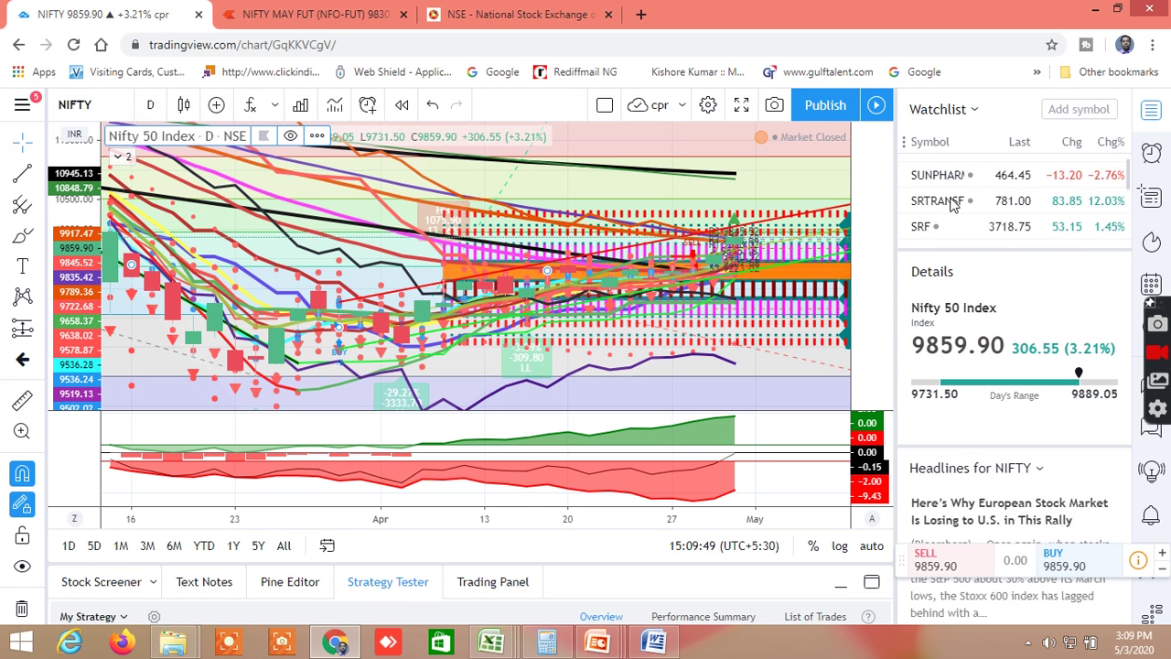
{"action": "scroll", "coordinate": [951, 203], "scroll_direction": "up", "scroll_amount": 6}
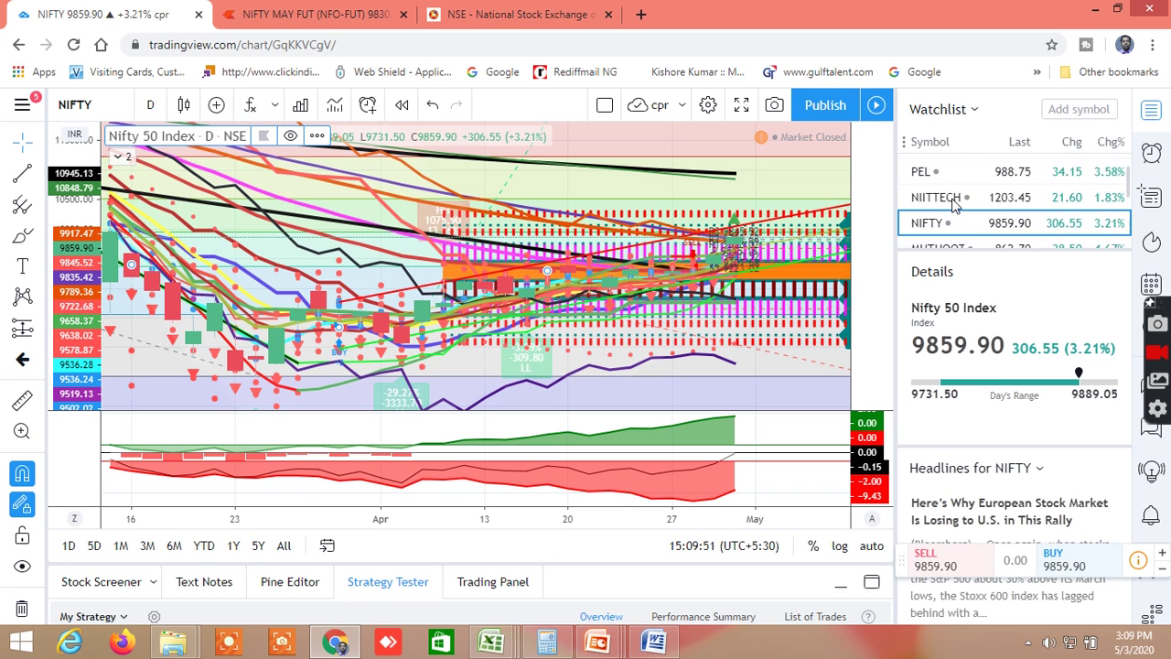
{"action": "scroll", "coordinate": [951, 206], "scroll_direction": "up", "scroll_amount": 5}
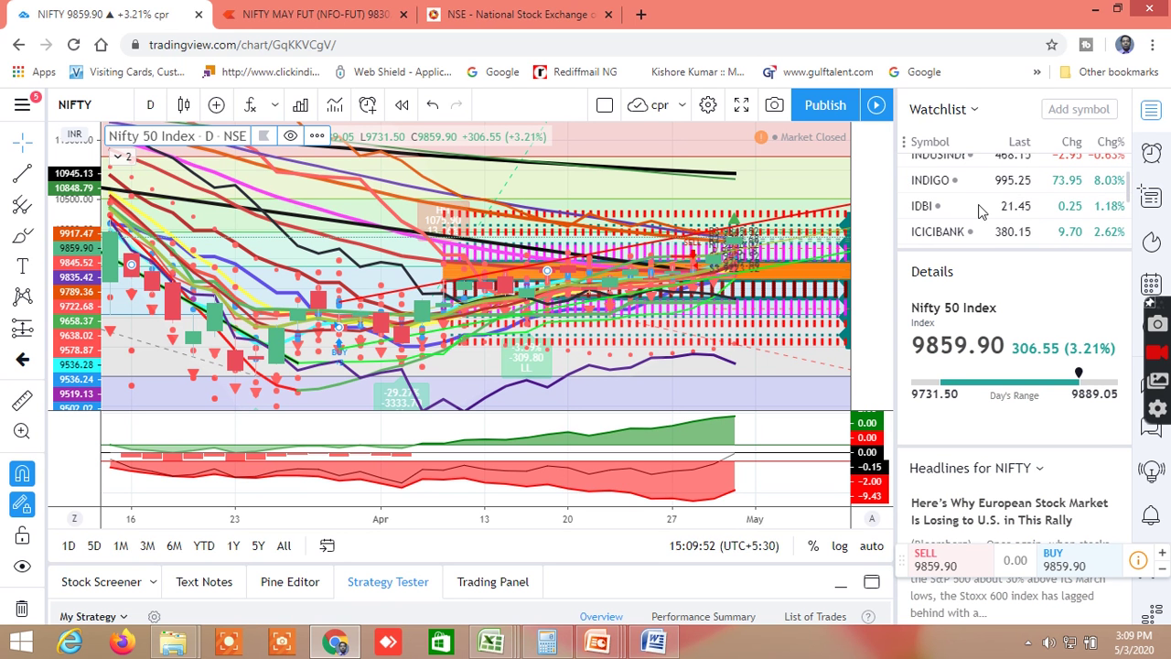
- Continue through the watchlist past HAVELLS, CANBK and BIOCON, and open the BAJFINANCE daily chart
{"action": "scroll", "coordinate": [979, 212], "scroll_direction": "down", "scroll_amount": 1}
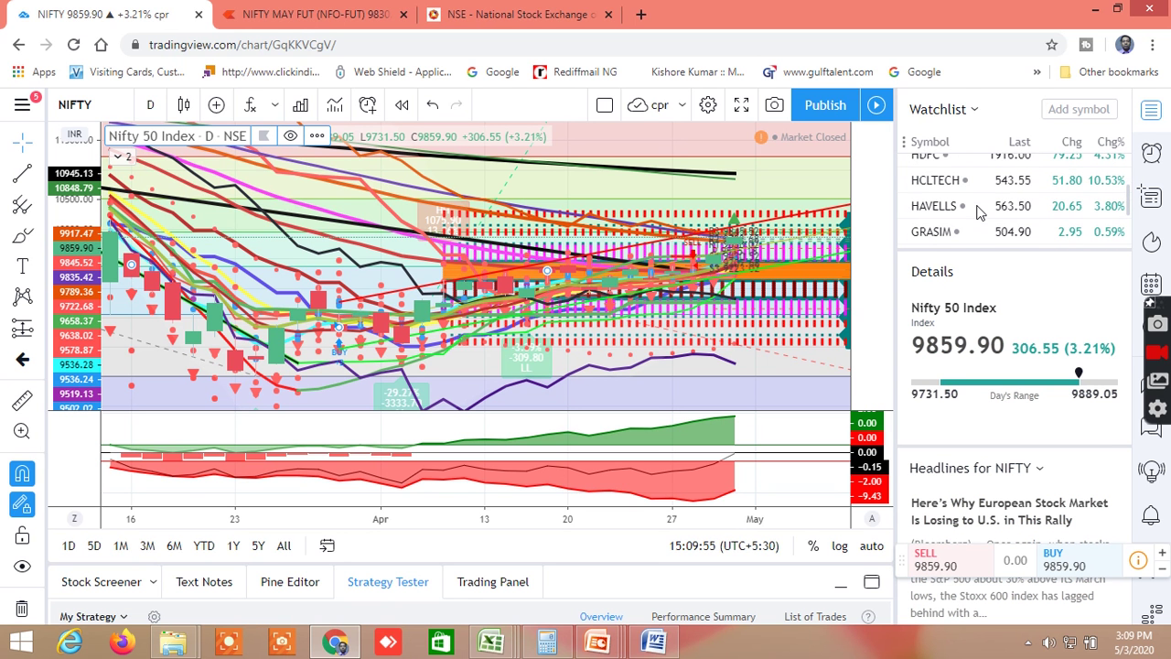
{"action": "scroll", "coordinate": [979, 212], "scroll_direction": "down", "scroll_amount": 2}
{"action": "scroll", "coordinate": [977, 216], "scroll_direction": "down", "scroll_amount": 4}
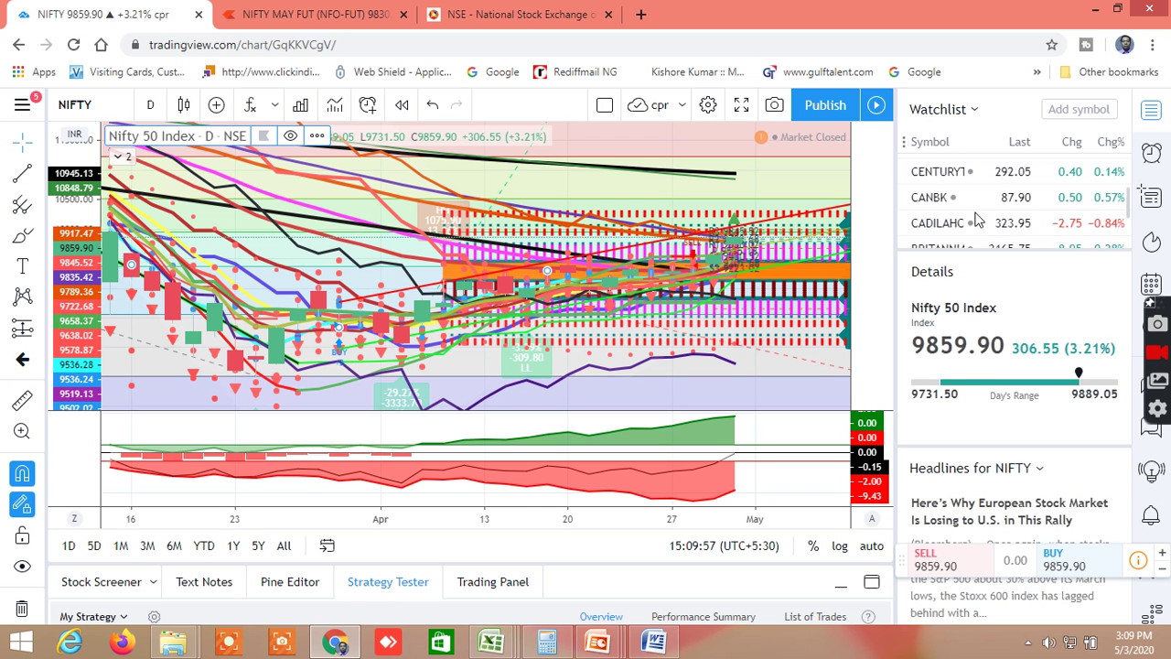
{"action": "right_click", "coordinate": [977, 218]}
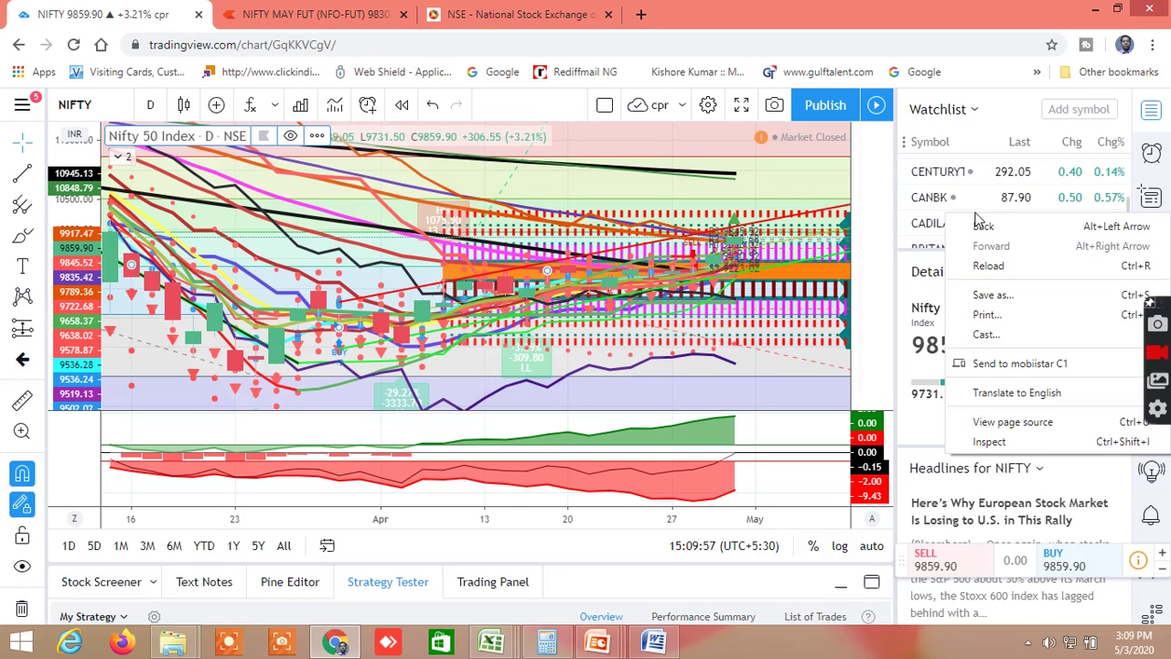
{"action": "left_click", "coordinate": [879, 180]}
{"action": "scroll", "coordinate": [1004, 222], "scroll_direction": "down", "scroll_amount": 5}
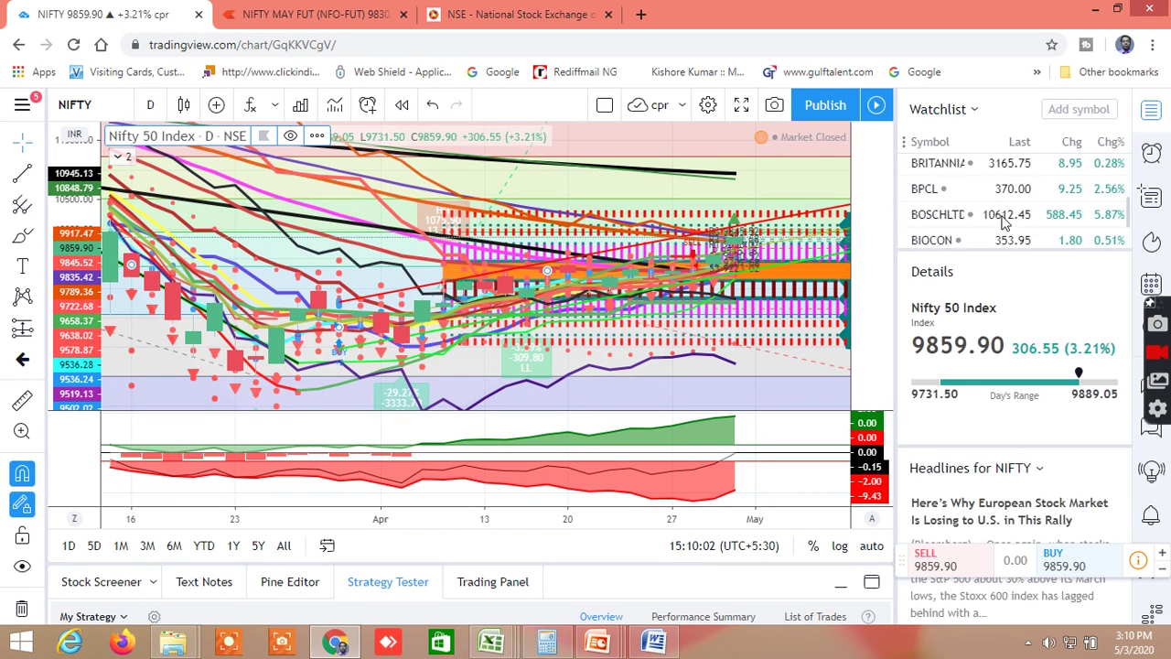
{"action": "scroll", "coordinate": [997, 220], "scroll_direction": "down", "scroll_amount": 3}
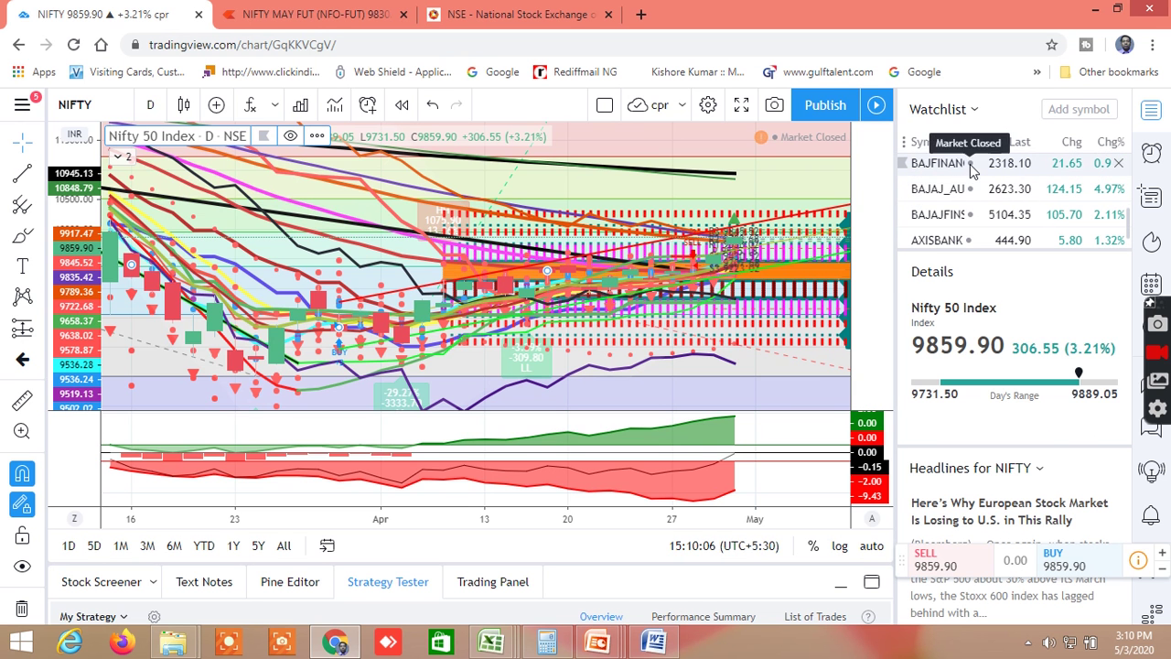
{"action": "left_click", "coordinate": [973, 170]}
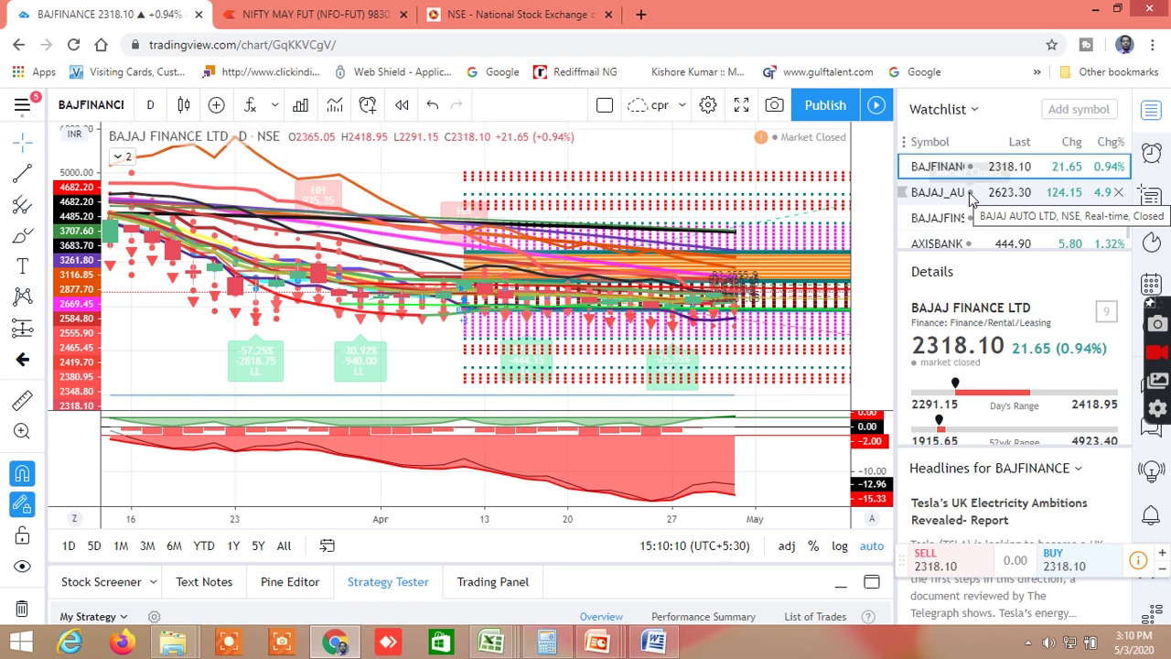
- Open the BANKNIFTY daily chart from the watchlist and examine the April candles against the R3 to S3 pivots, moving averages and trend lines
{"action": "scroll", "coordinate": [971, 196], "scroll_direction": "up", "scroll_amount": 1}
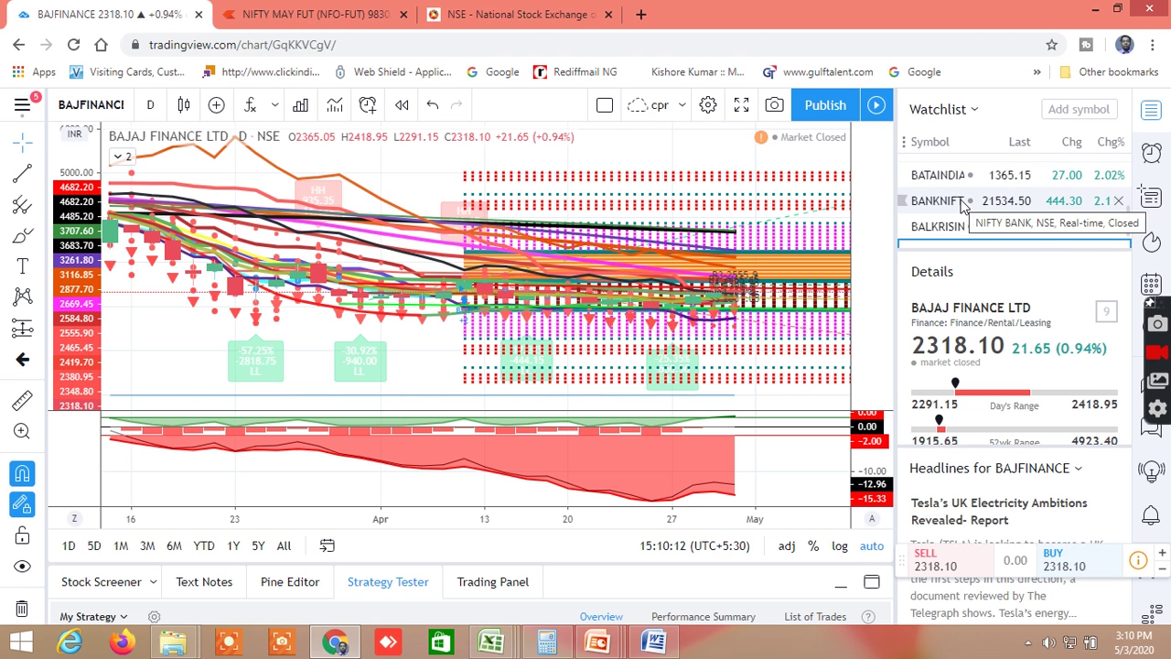
{"action": "left_click", "coordinate": [962, 202]}
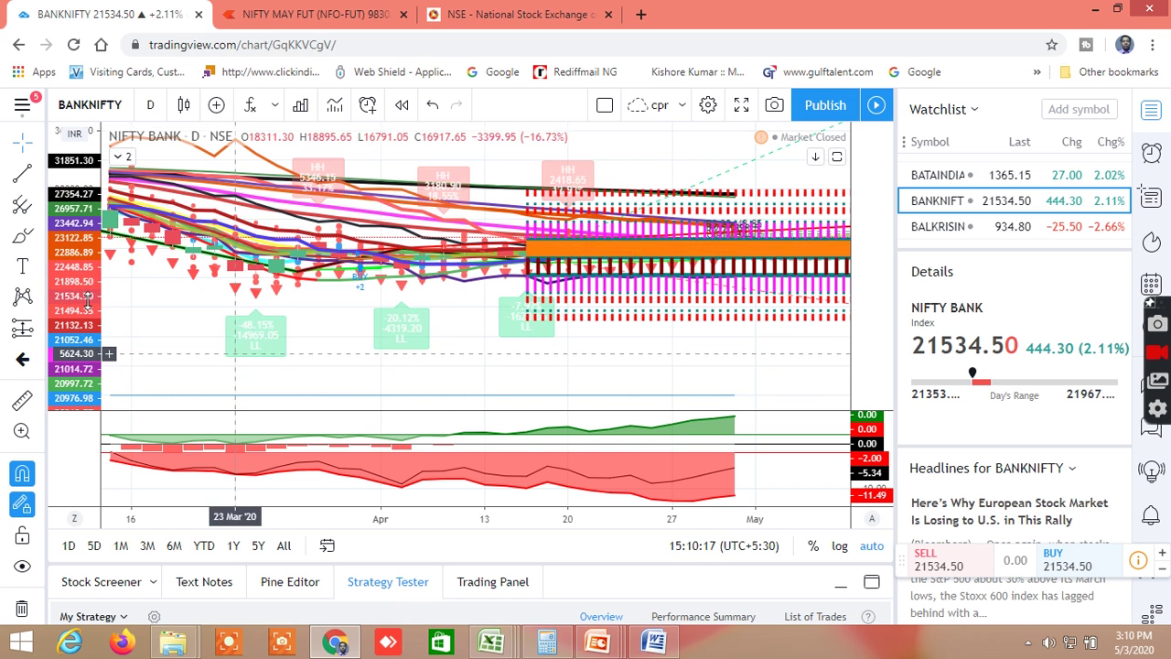
{"action": "left_click_drag", "start_coordinate": [88, 271], "coordinate": [89, 229]}
{"action": "left_click_drag", "start_coordinate": [567, 275], "coordinate": [549, 366]}
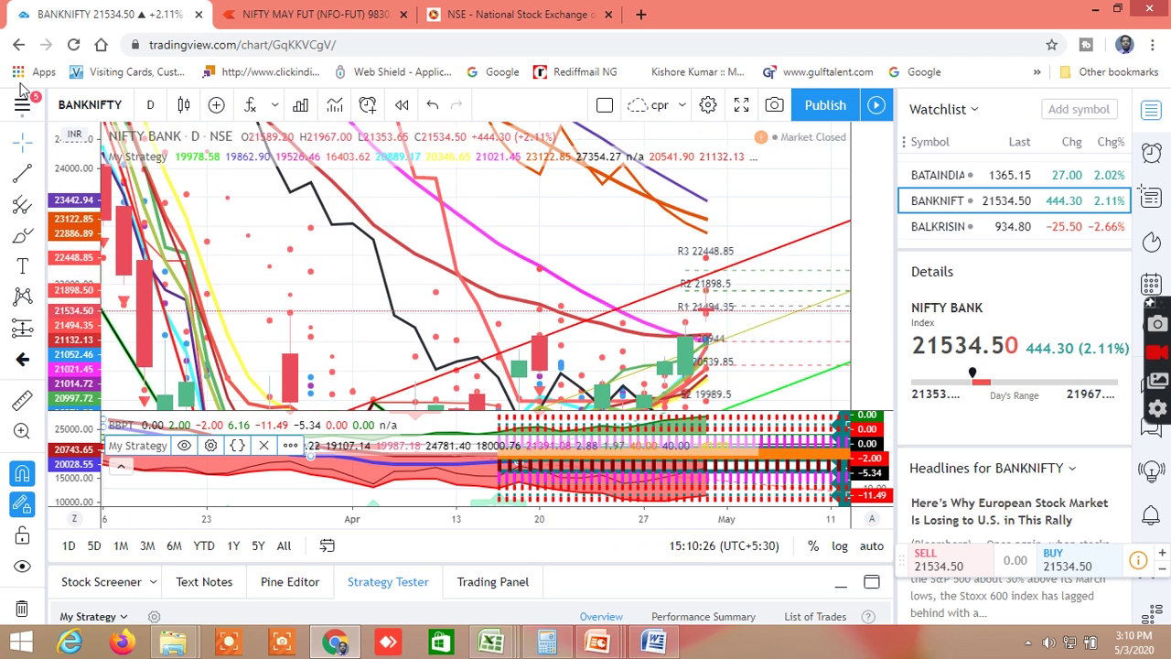
{"action": "scroll", "coordinate": [661, 292], "scroll_direction": "up", "scroll_amount": 3}
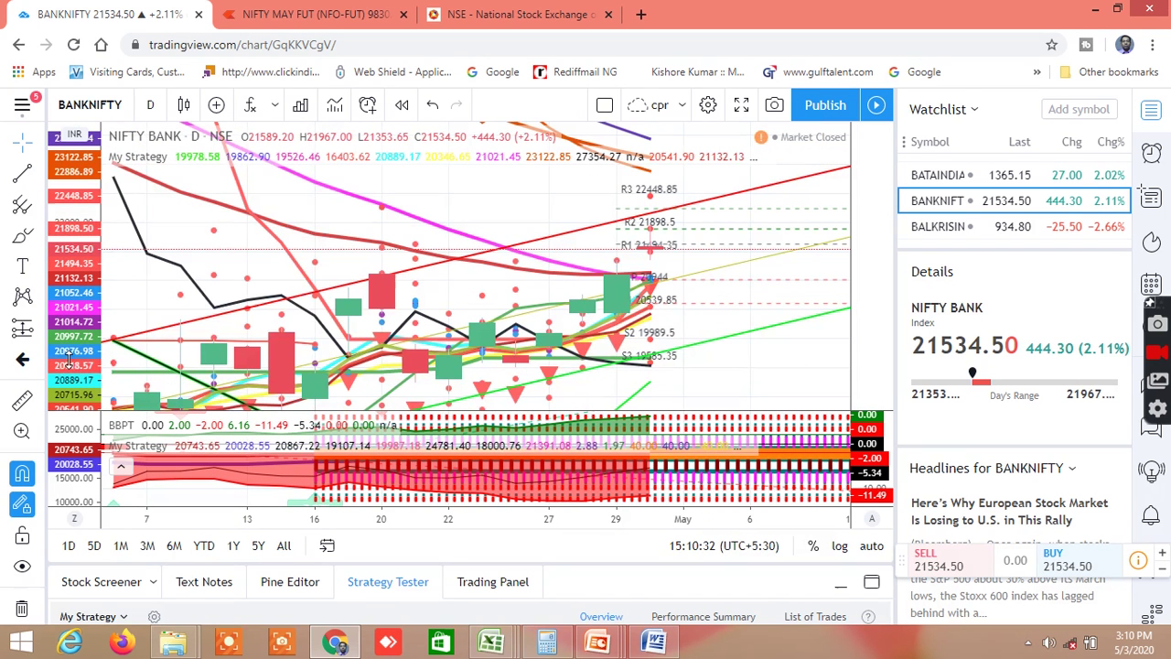
{"action": "left_click_drag", "start_coordinate": [69, 364], "coordinate": [41, 264]}
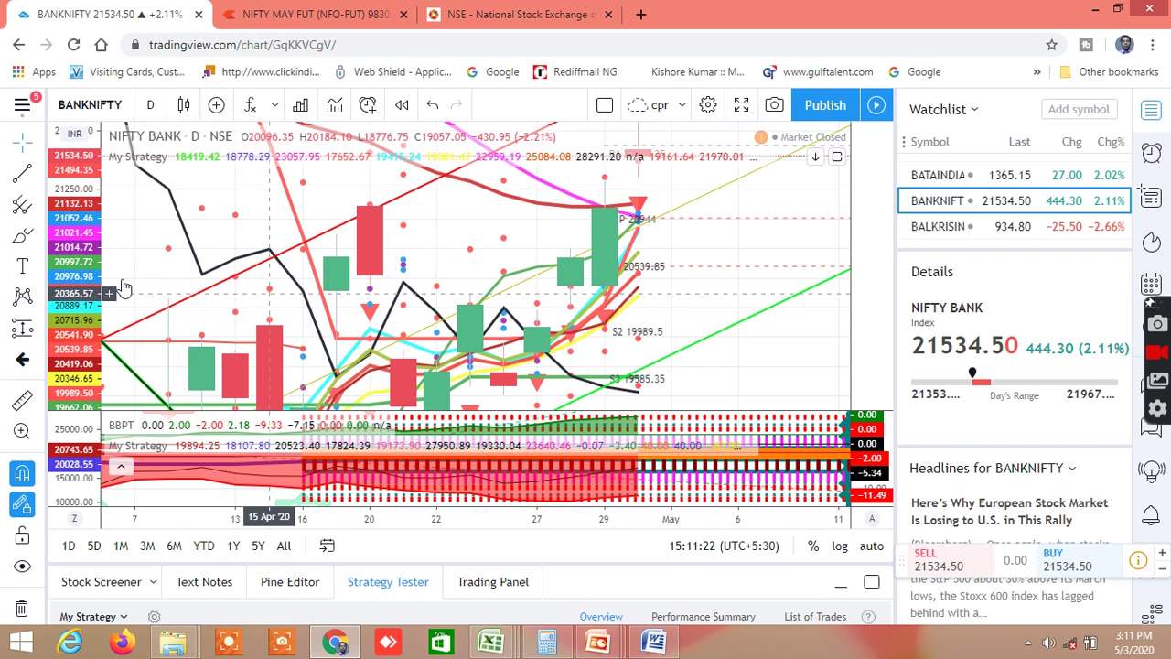
{"action": "left_click_drag", "start_coordinate": [73, 288], "coordinate": [71, 338]}
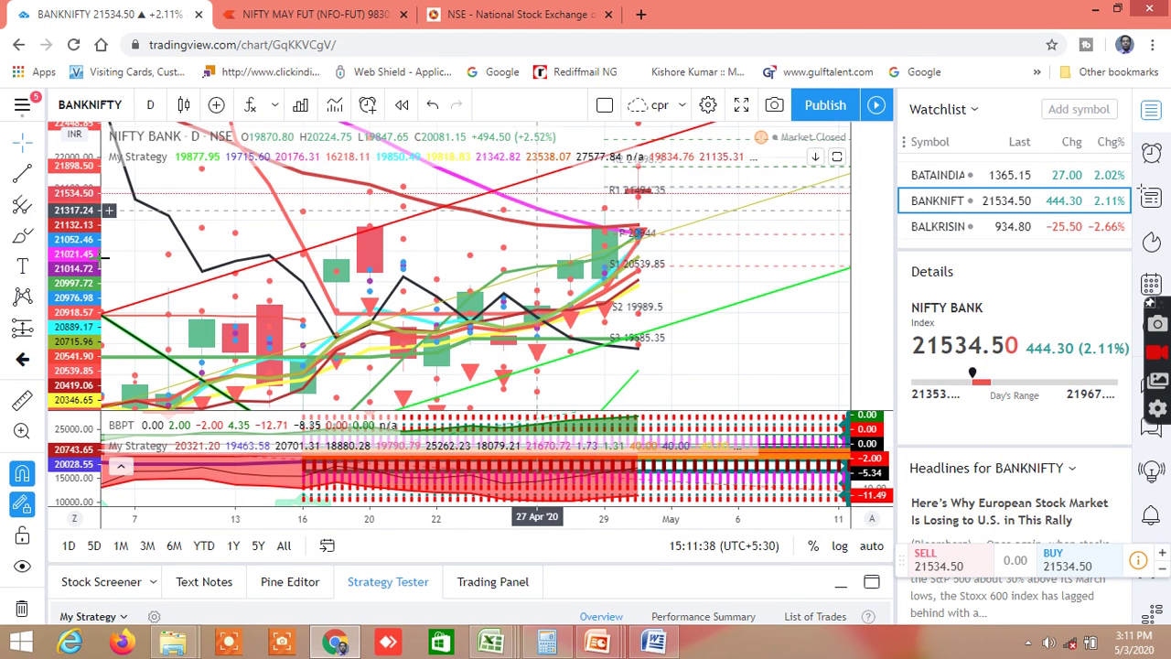
{"action": "left_click_drag", "start_coordinate": [85, 256], "coordinate": [87, 275]}
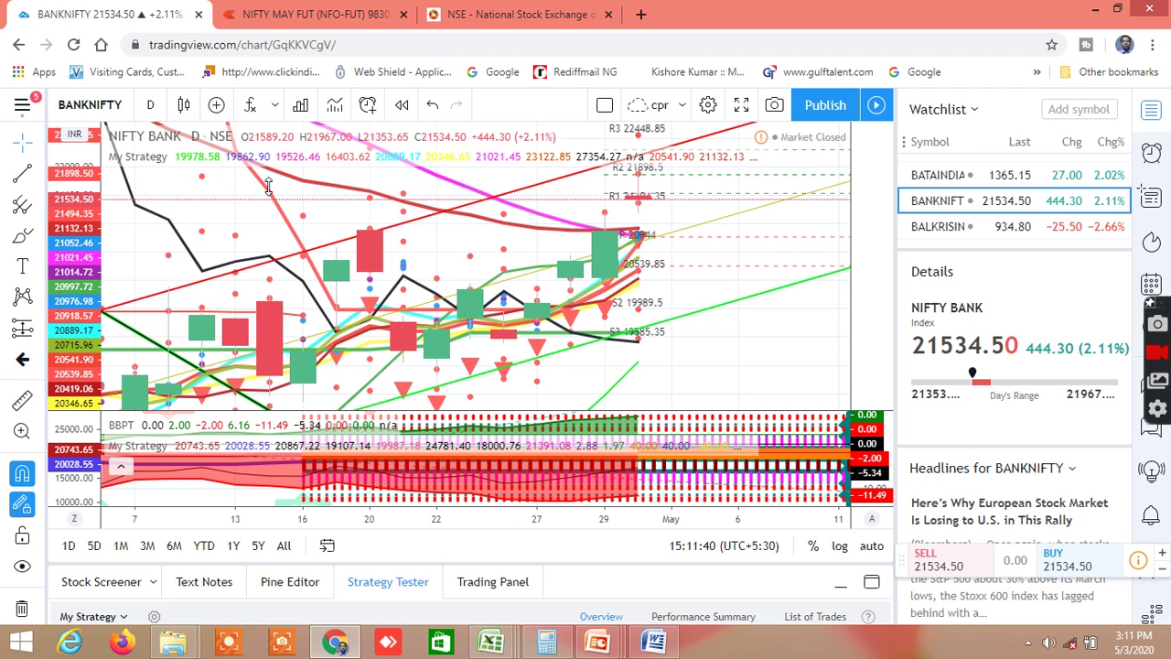
- Reload the TradingView chart page from its current address, accepting that unsaved changes may be lost
{"action": "left_click", "coordinate": [342, 44]}
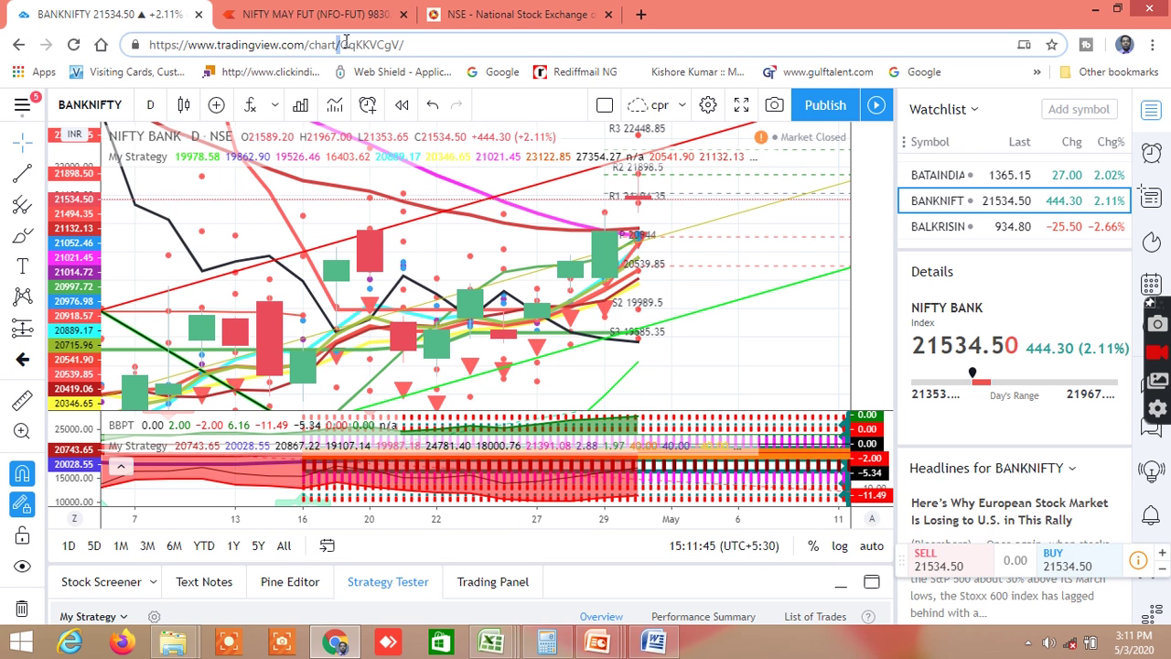
{"action": "triple_click", "coordinate": [409, 44]}
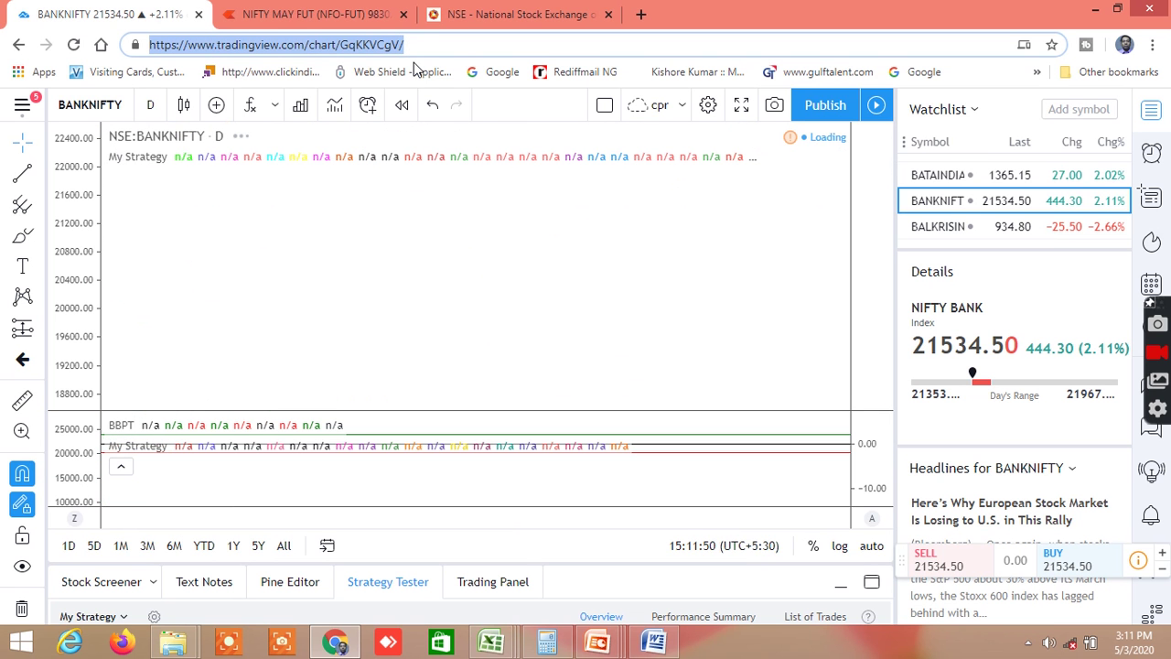
{"action": "key", "text": "Return"}
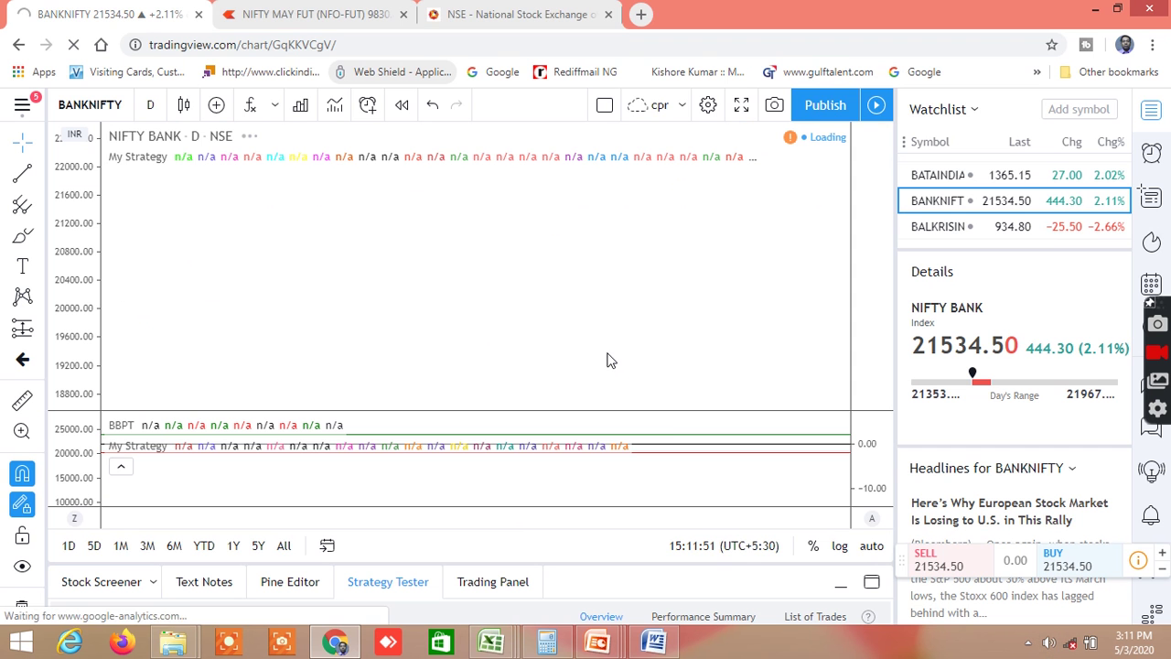
{"action": "key", "text": "F5"}
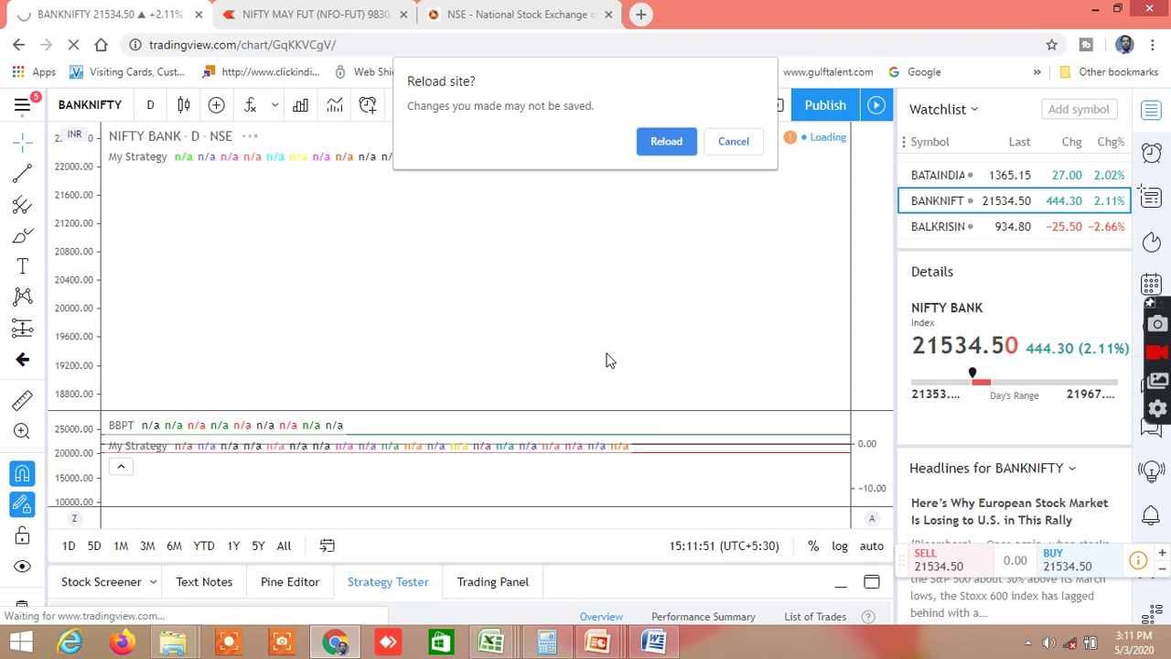
{"action": "left_click", "coordinate": [655, 142]}
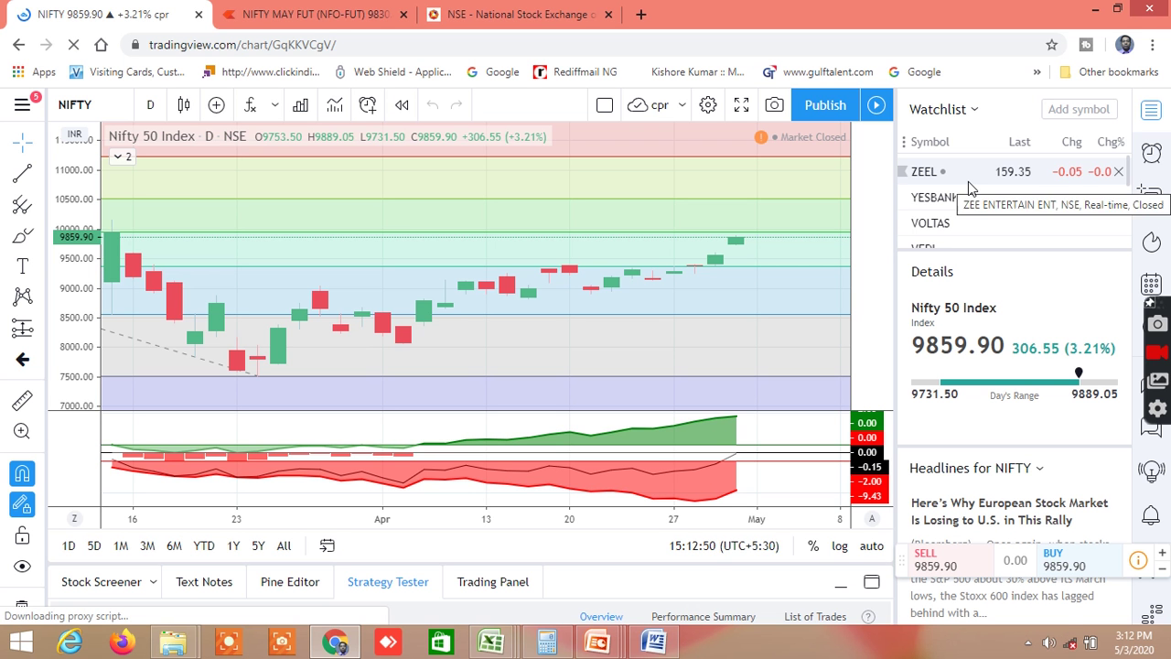
- Look up the NSE index BANKNIFTY through the watchlist's symbol search and open its daily chart
{"action": "scroll", "coordinate": [972, 209], "scroll_direction": "down", "scroll_amount": 3}
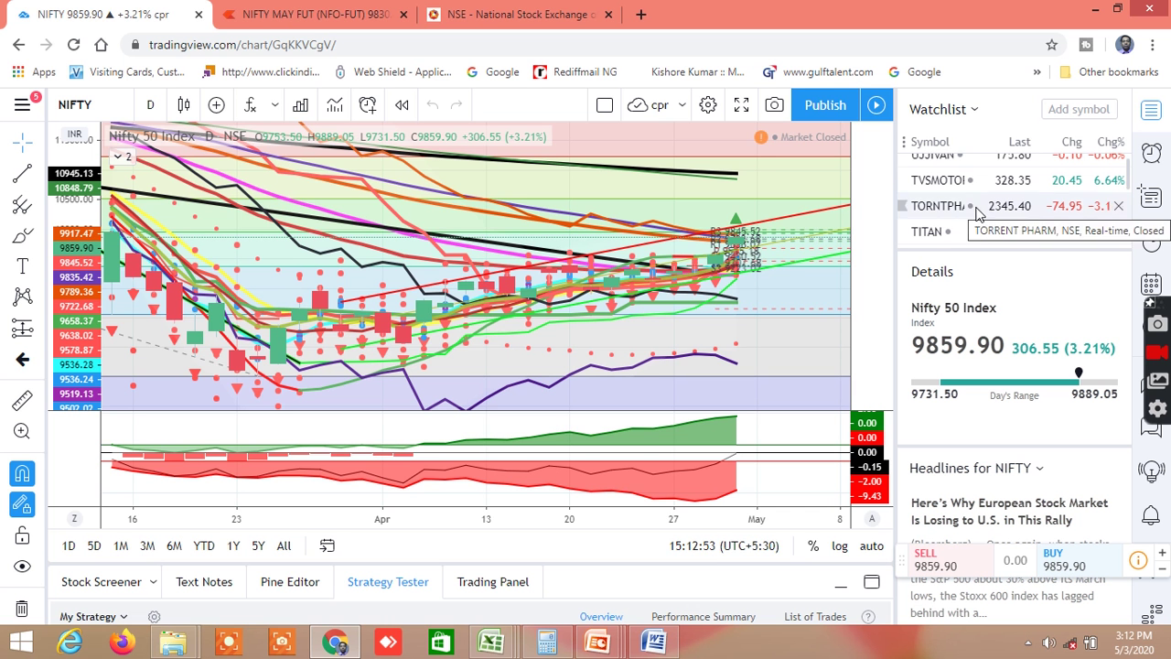
{"action": "scroll", "coordinate": [972, 213], "scroll_direction": "down", "scroll_amount": 3}
{"action": "scroll", "coordinate": [972, 214], "scroll_direction": "up", "scroll_amount": 3}
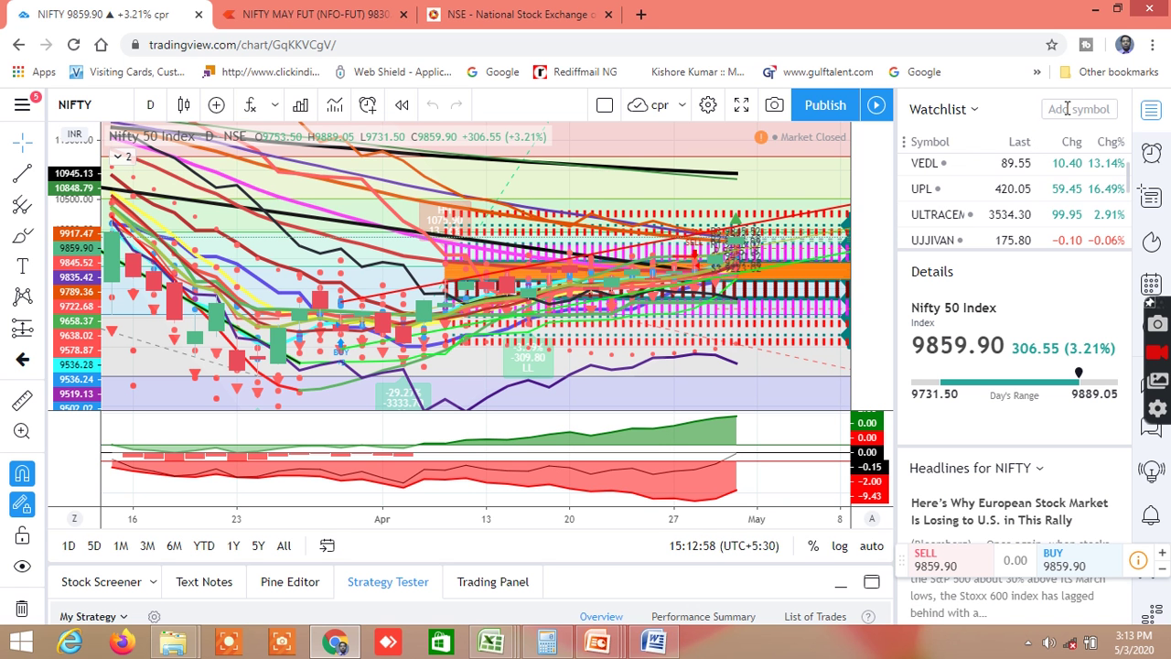
{"action": "left_click", "coordinate": [1067, 109]}
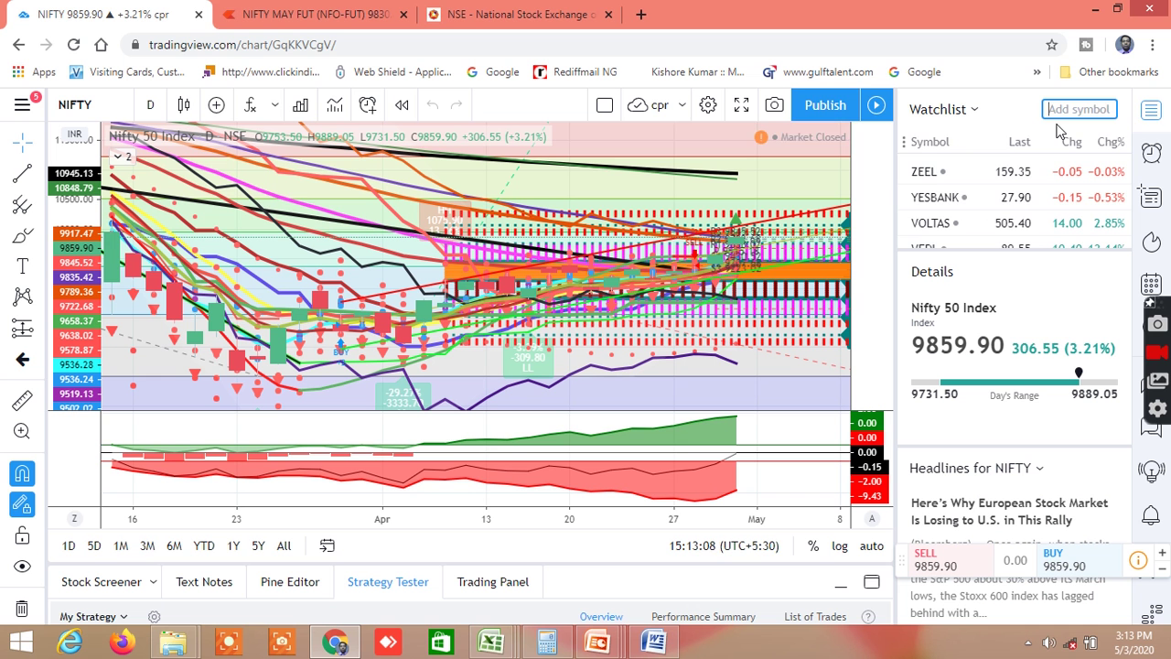
{"action": "type", "text": "BANKNIFTY"}
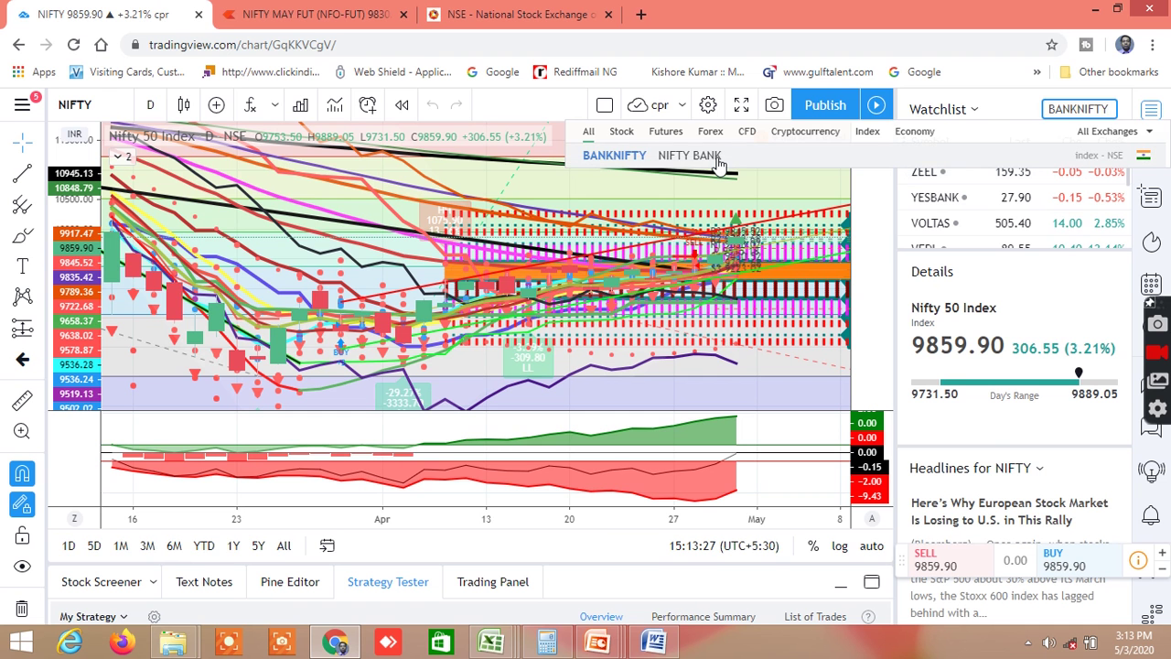
{"action": "left_click", "coordinate": [718, 160]}
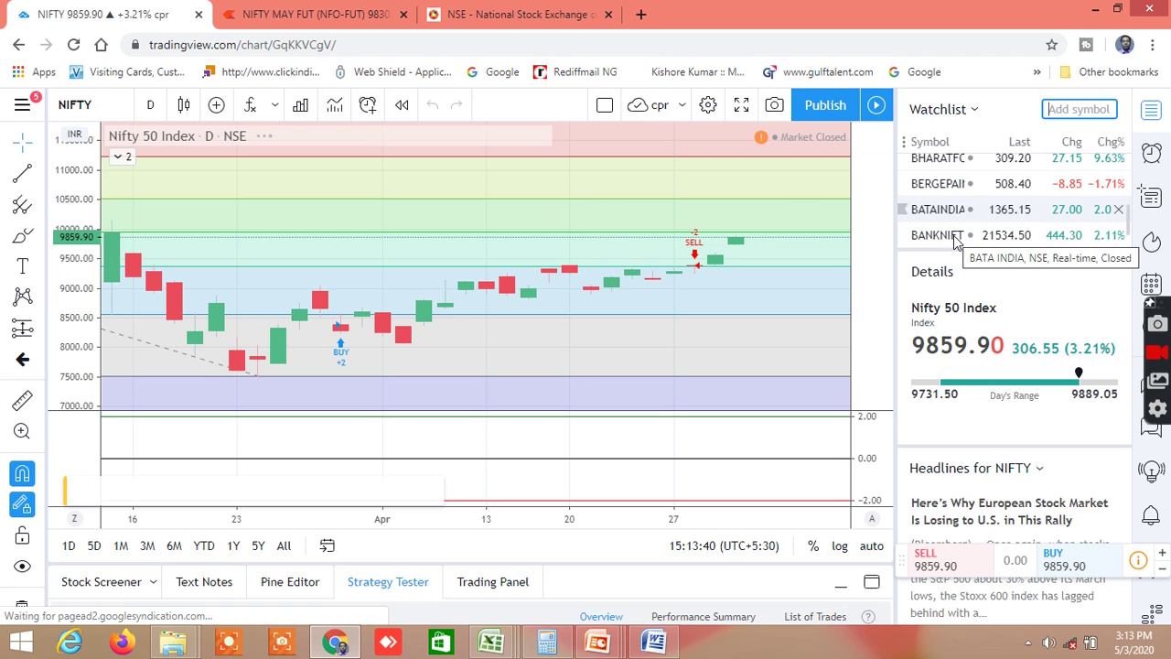
{"action": "left_click", "coordinate": [954, 237]}
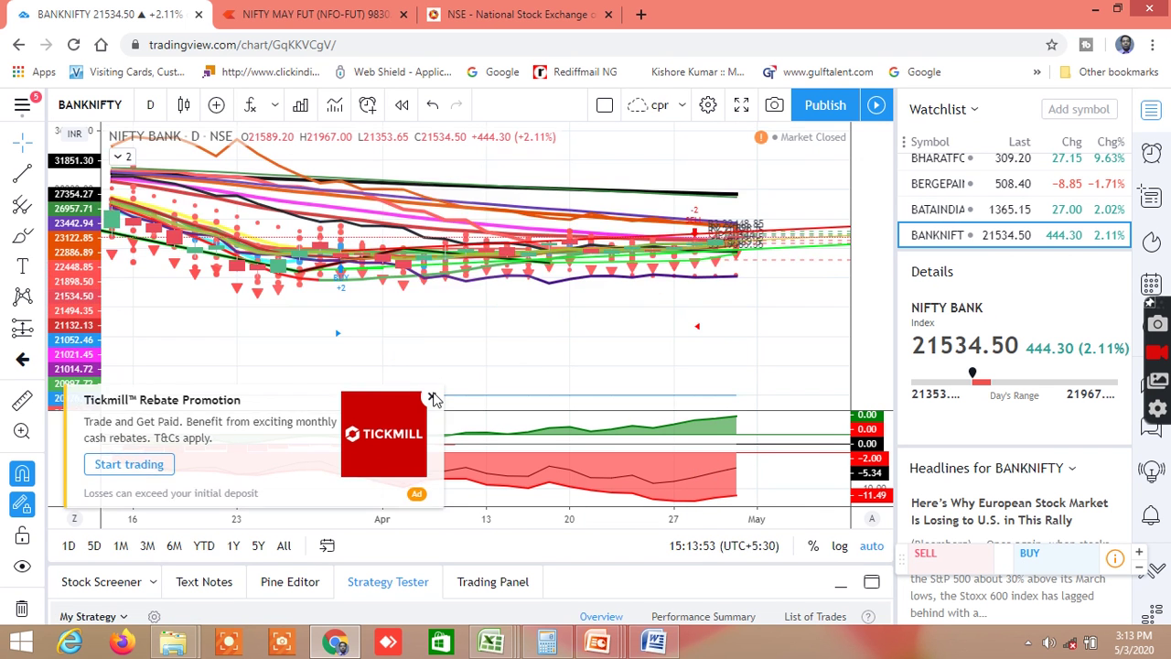
- Hide the Tickmill promotion on the BANKNIFTY chart for now and stay on the page instead of leaving it
{"action": "left_click", "coordinate": [433, 397]}
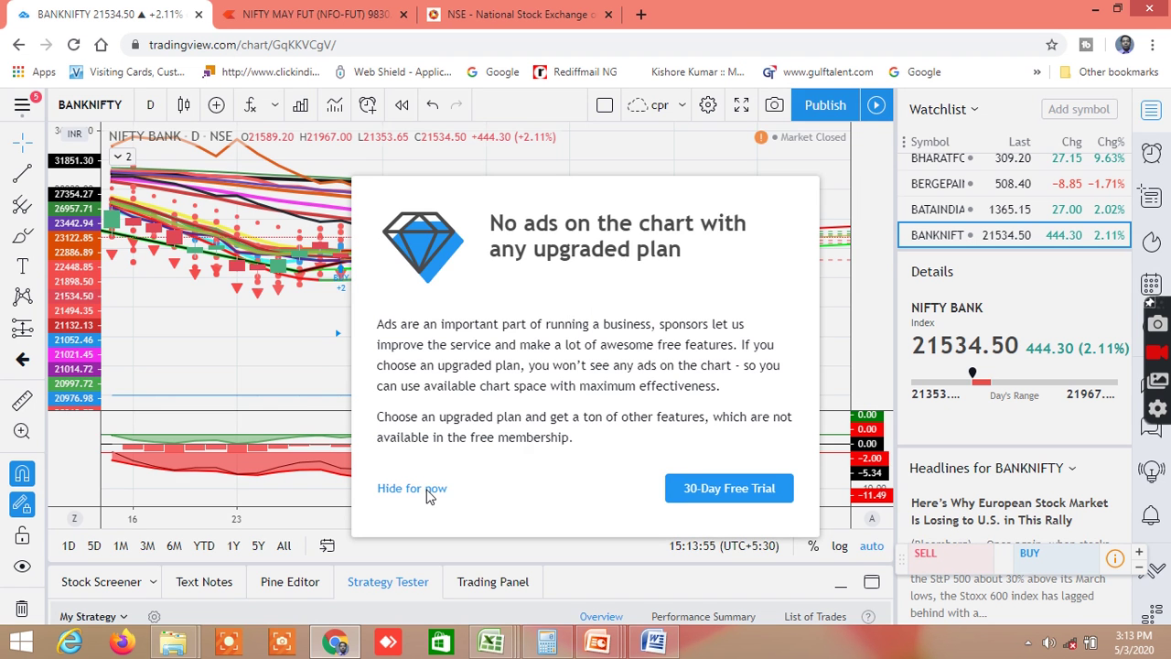
{"action": "left_click", "coordinate": [425, 491]}
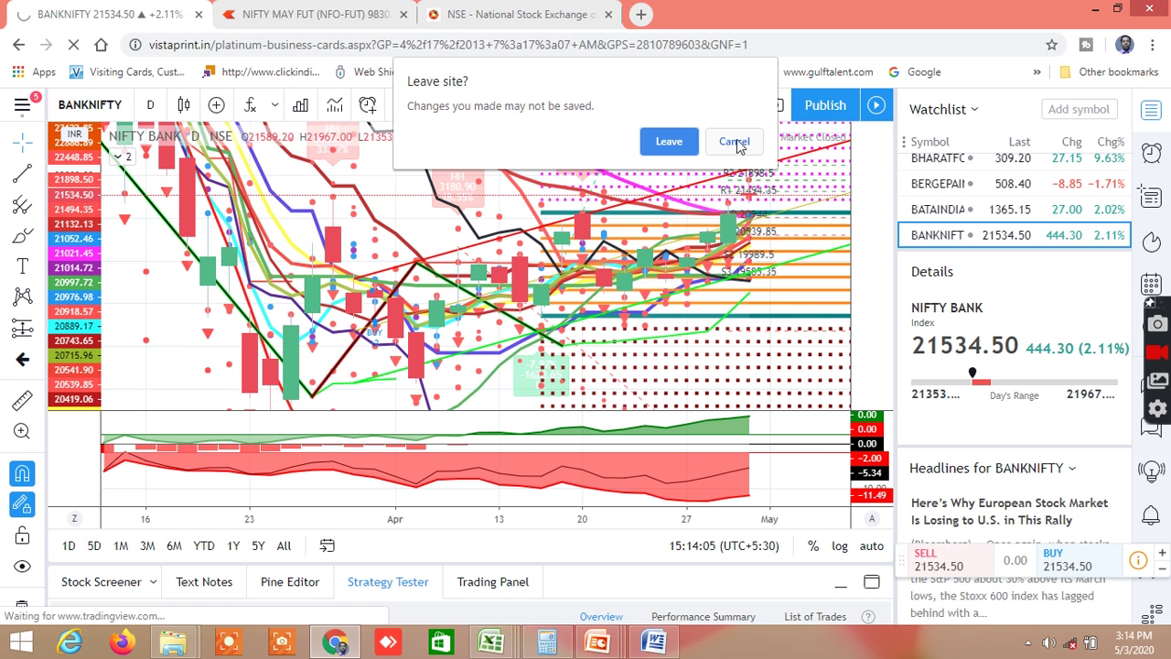
{"action": "left_click", "coordinate": [735, 142]}
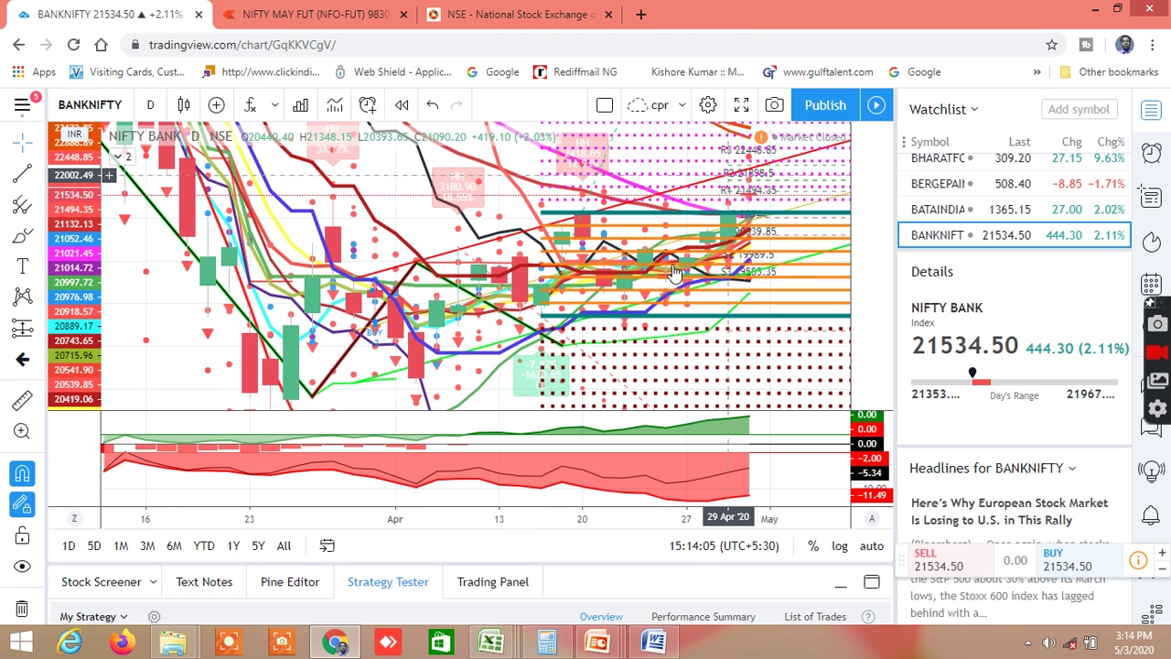
- Examine BANKNIFTY's late-April daily candles against the R3 to S3 pivots, trend lines, moving averages and target bands at different scales
{"action": "scroll", "coordinate": [734, 265], "scroll_direction": "up", "scroll_amount": 1}
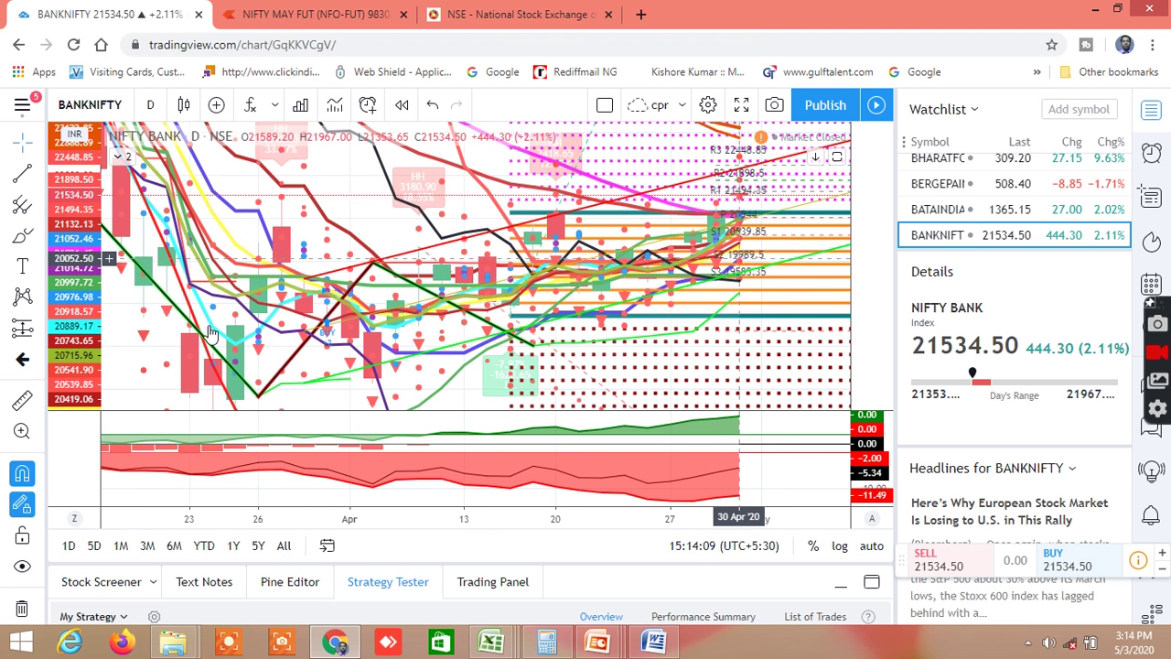
{"action": "left_click_drag", "start_coordinate": [78, 285], "coordinate": [57, 187]}
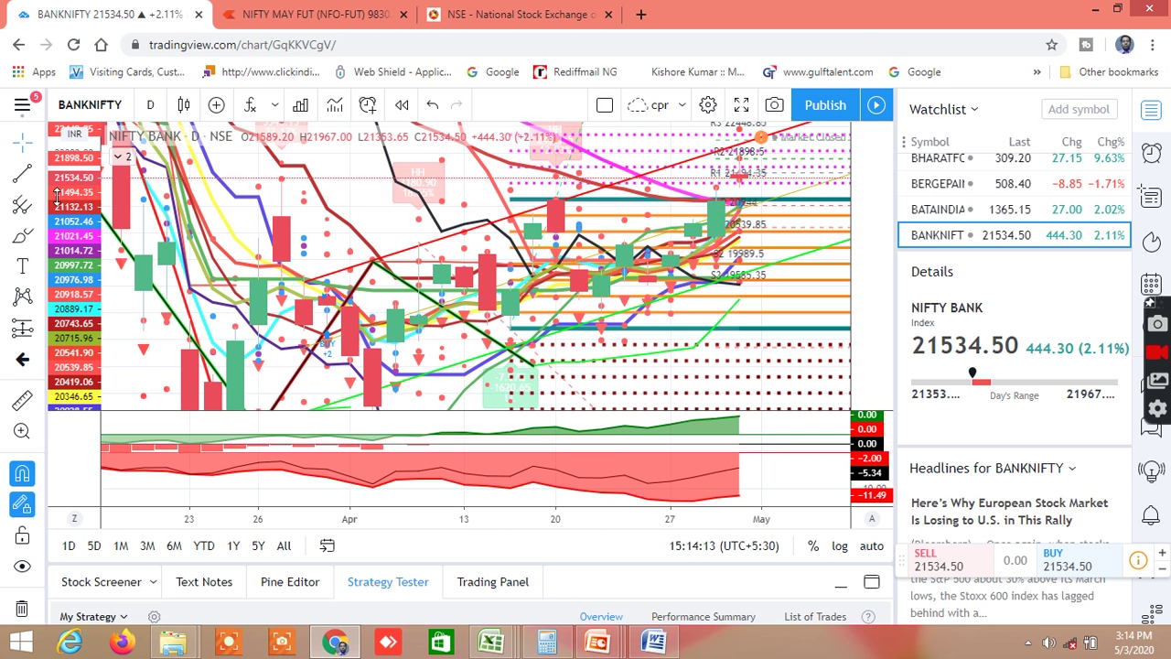
{"action": "left_click_drag", "start_coordinate": [682, 239], "coordinate": [693, 223]}
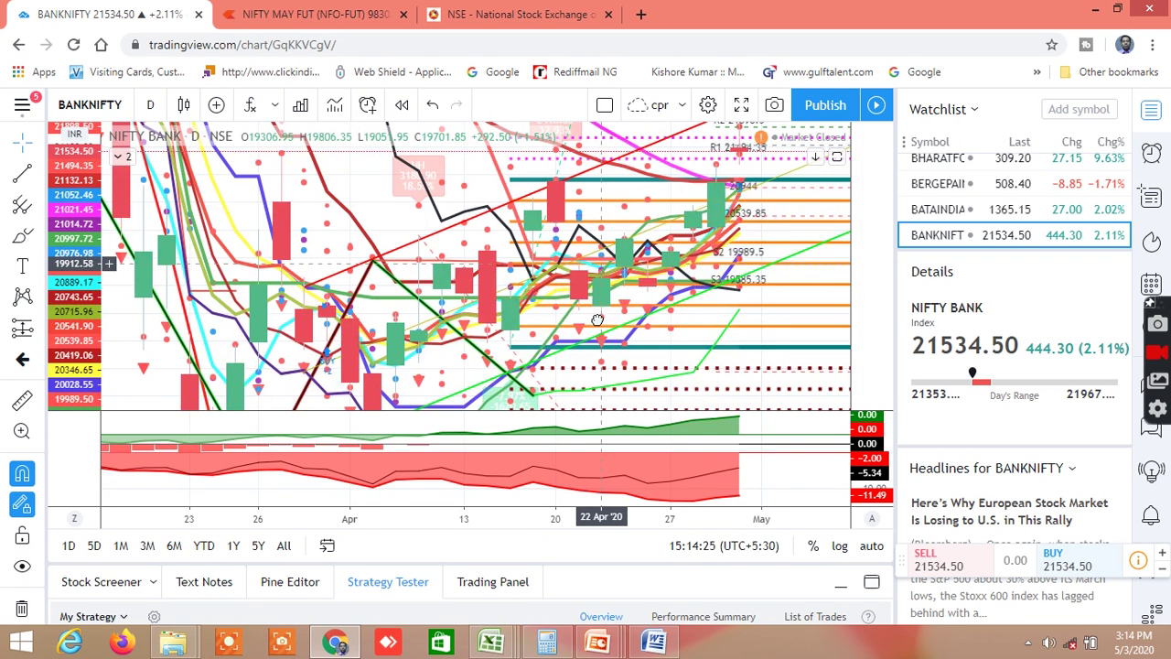
{"action": "left_click_drag", "start_coordinate": [597, 320], "coordinate": [590, 372]}
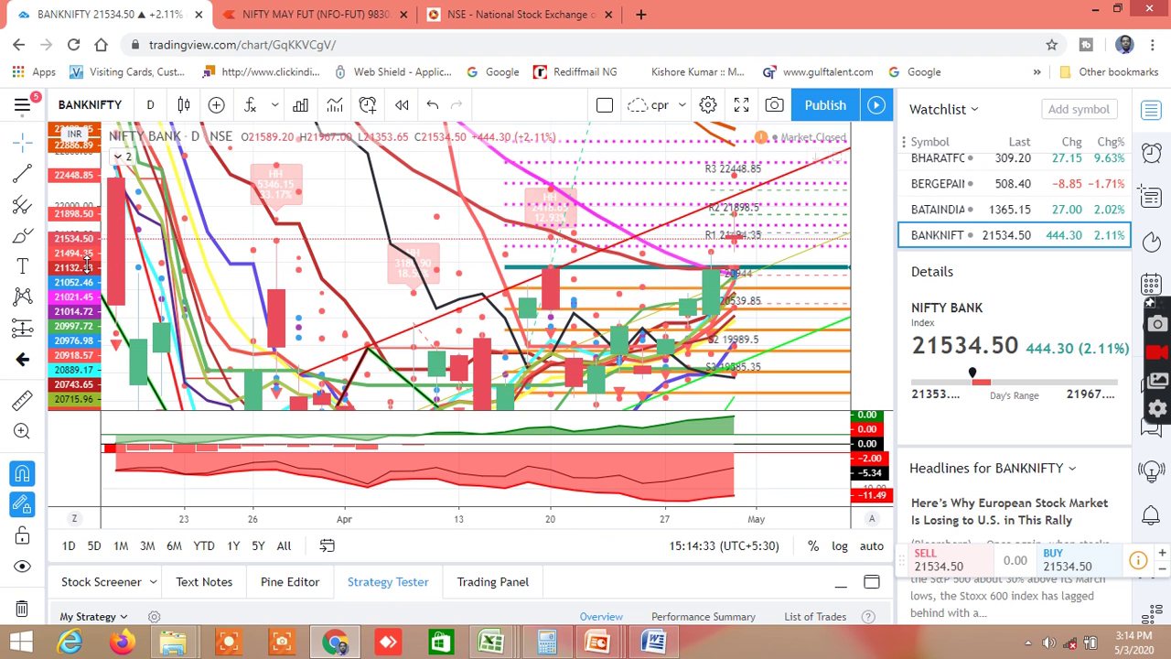
{"action": "left_click_drag", "start_coordinate": [87, 262], "coordinate": [95, 385]}
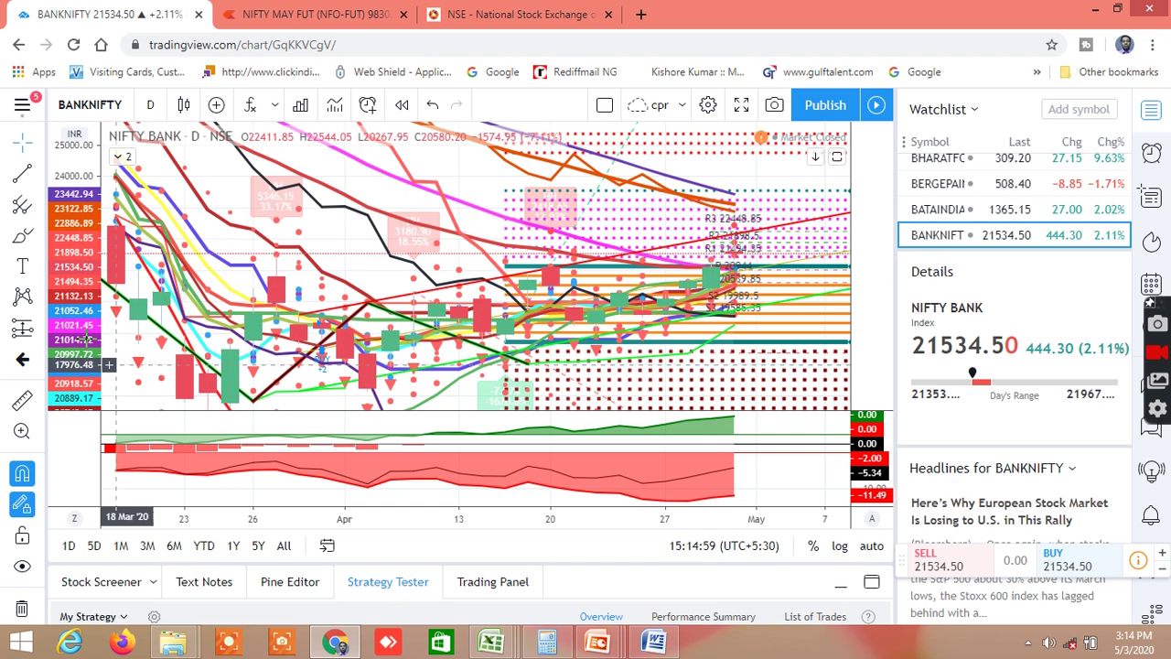
{"action": "left_click_drag", "start_coordinate": [87, 341], "coordinate": [53, 189]}
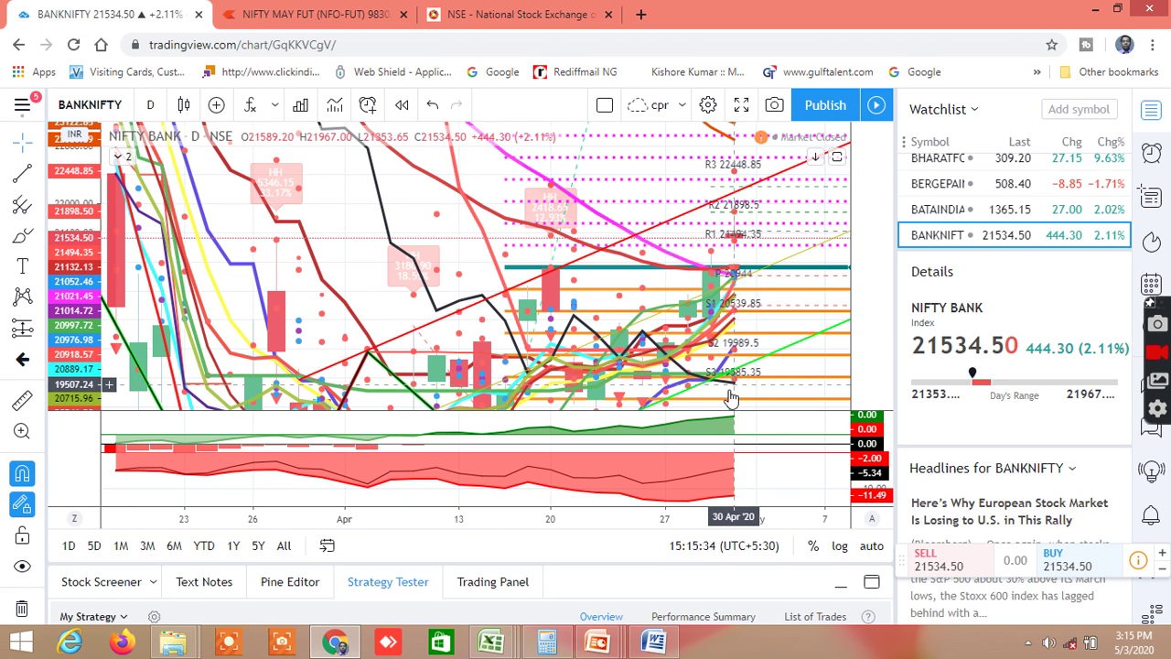
{"action": "scroll", "coordinate": [759, 371], "scroll_direction": "up", "scroll_amount": 2}
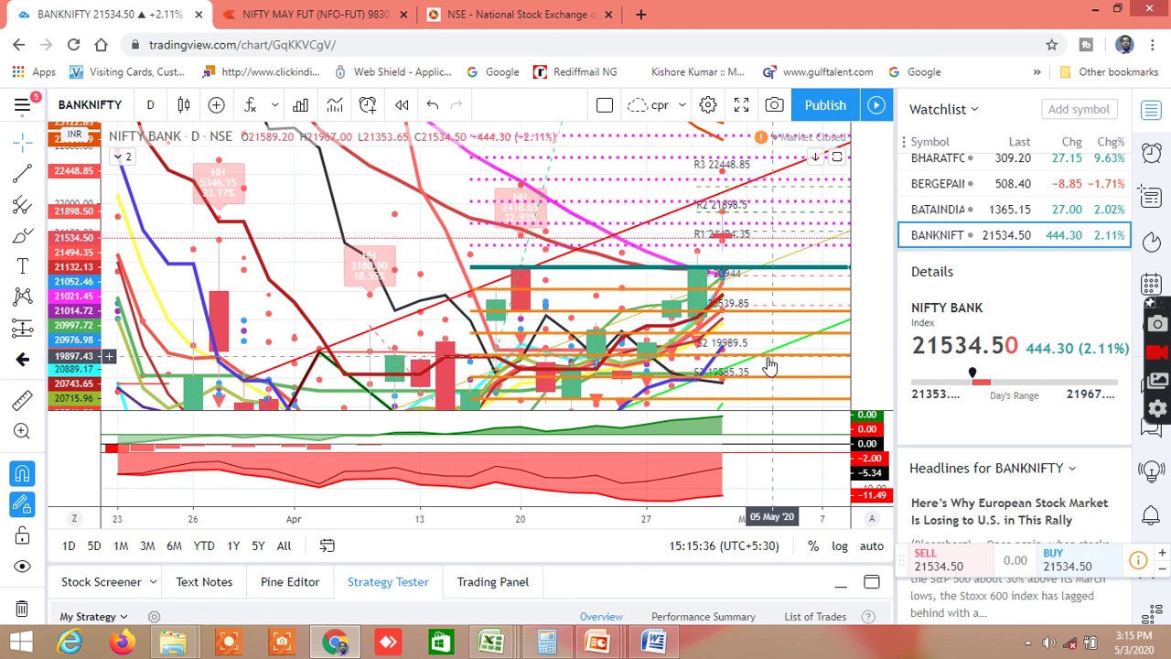
{"action": "scroll", "coordinate": [700, 330], "scroll_direction": "down", "scroll_amount": 4}
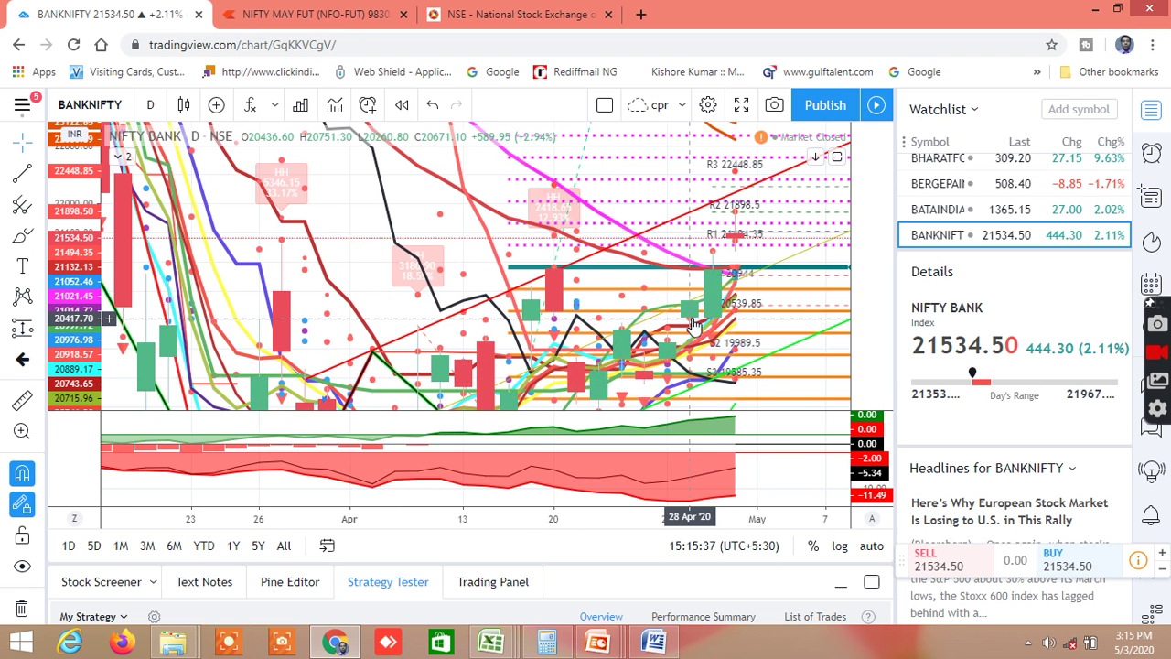
{"action": "scroll", "coordinate": [693, 325], "scroll_direction": "down", "scroll_amount": 1}
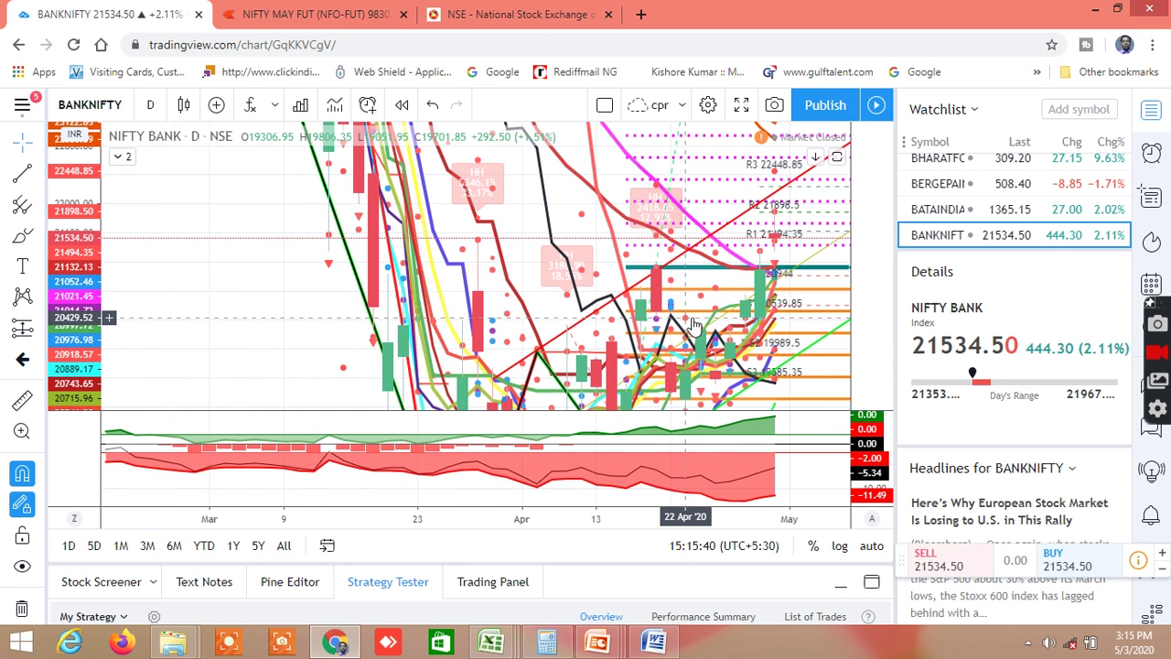
{"action": "scroll", "coordinate": [640, 320], "scroll_direction": "down", "scroll_amount": 3}
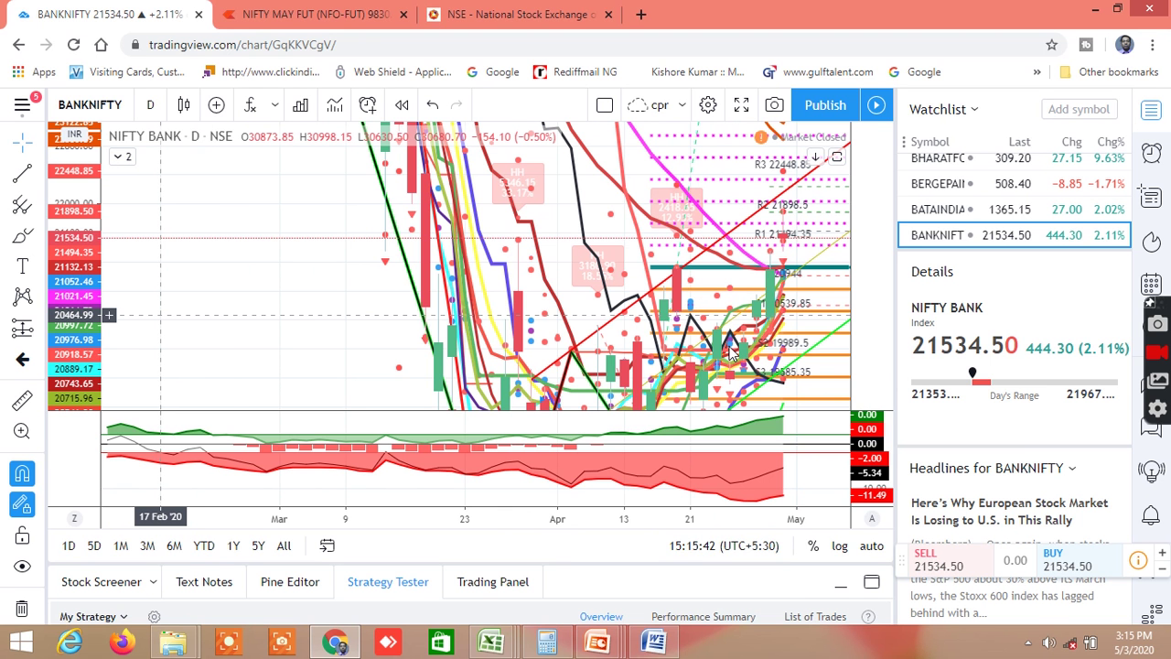
{"action": "right_click", "coordinate": [752, 320]}
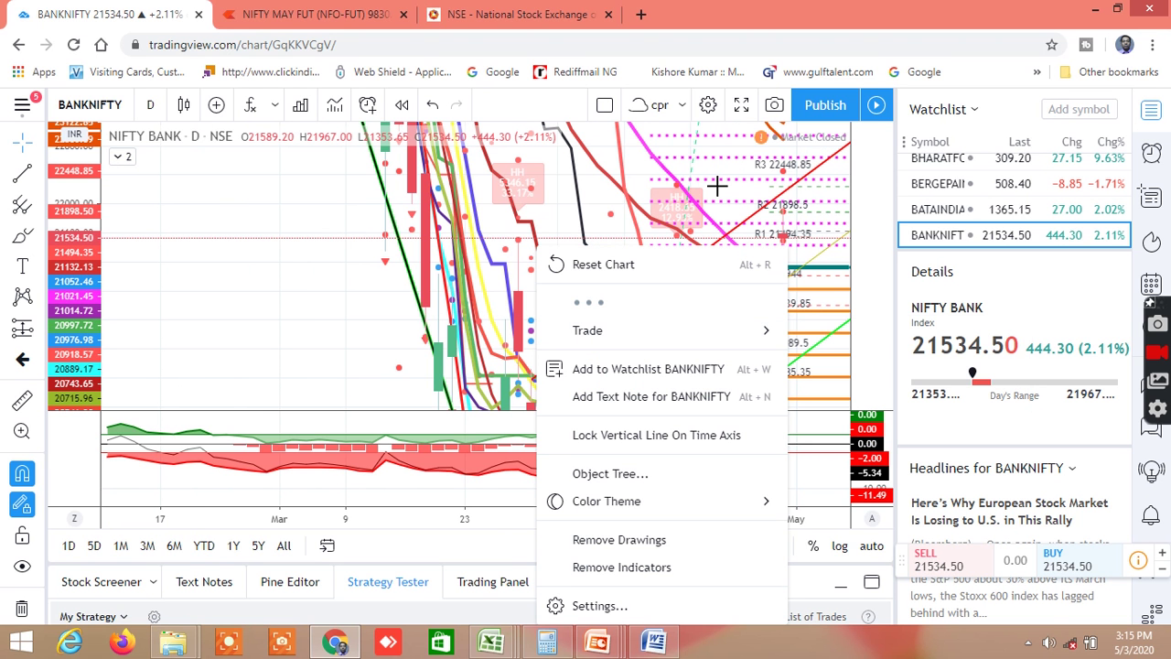
{"action": "right_click", "coordinate": [717, 188]}
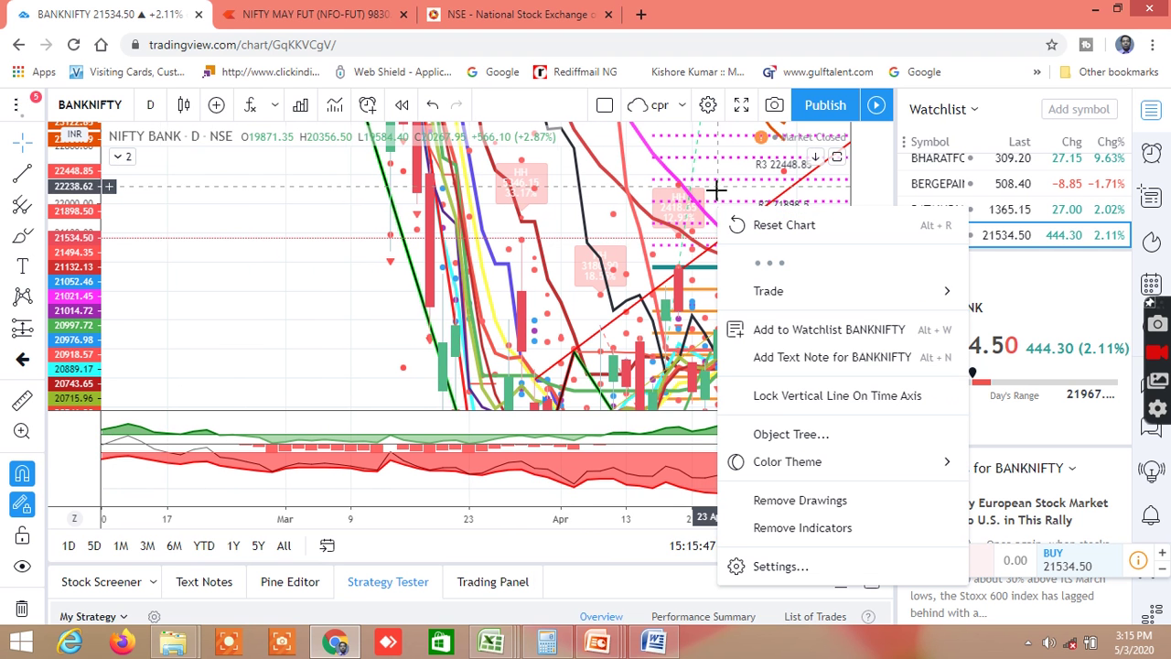
{"action": "scroll", "coordinate": [640, 194], "scroll_direction": "up", "scroll_amount": 1}
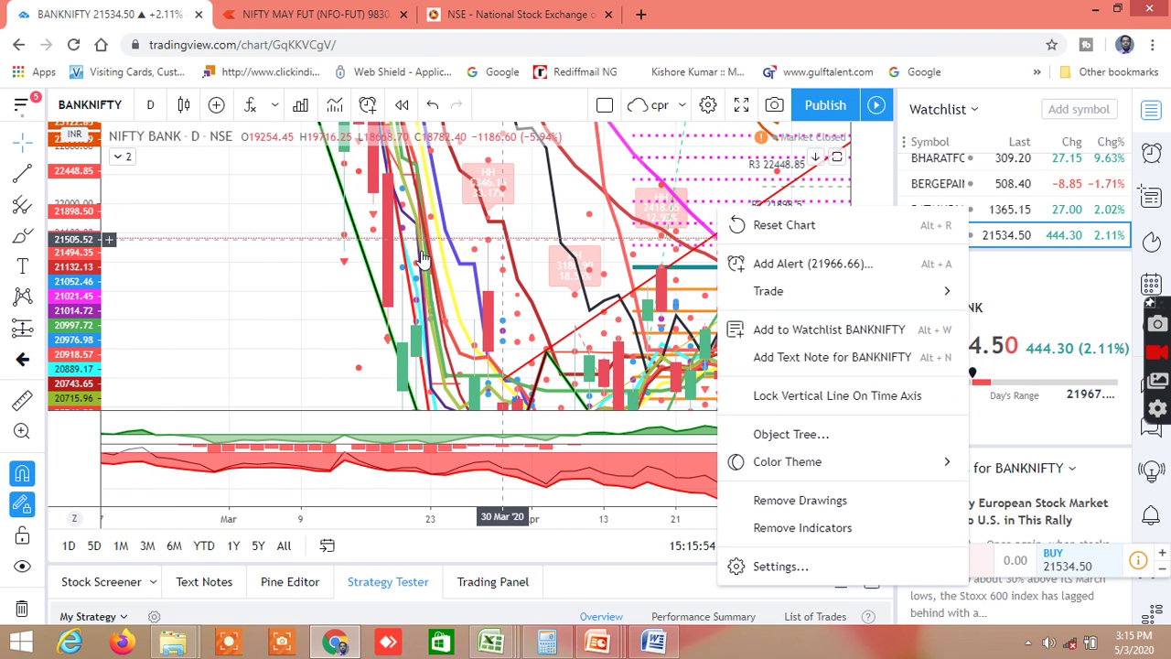
{"action": "left_click", "coordinate": [519, 266]}
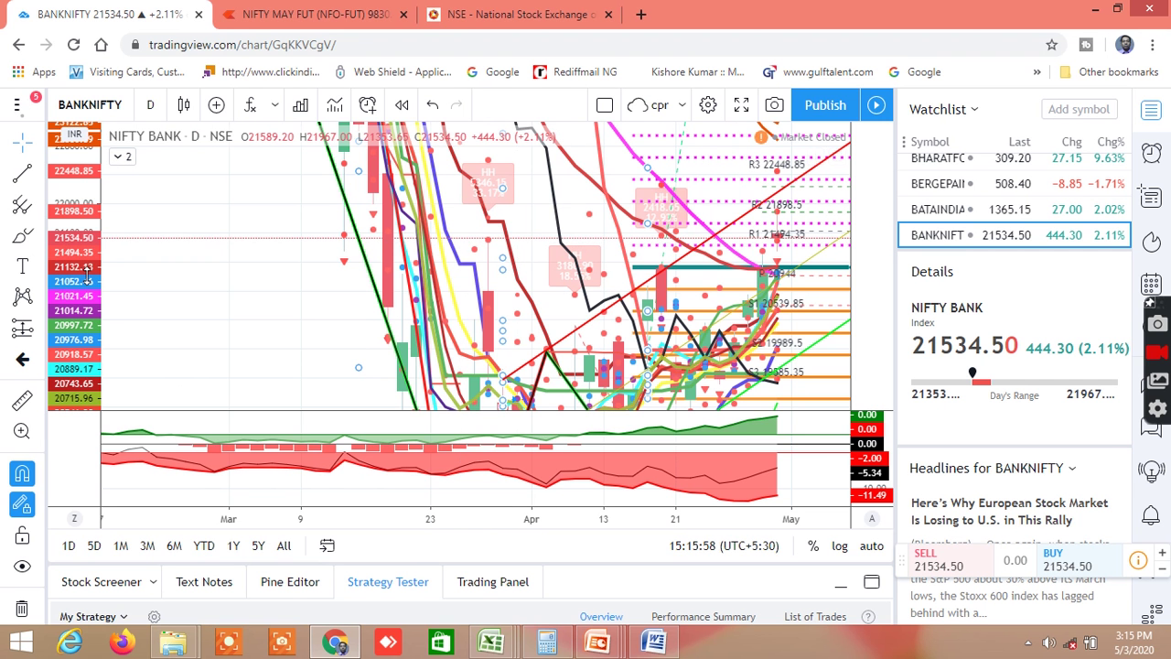
- Draw a Fib Retracement on the BANKNIFTY daily chart from 6 January 2020 at 31914.45 to the 31 March 2020 low at 18792.40
{"action": "left_click_drag", "start_coordinate": [85, 337], "coordinate": [85, 430]}
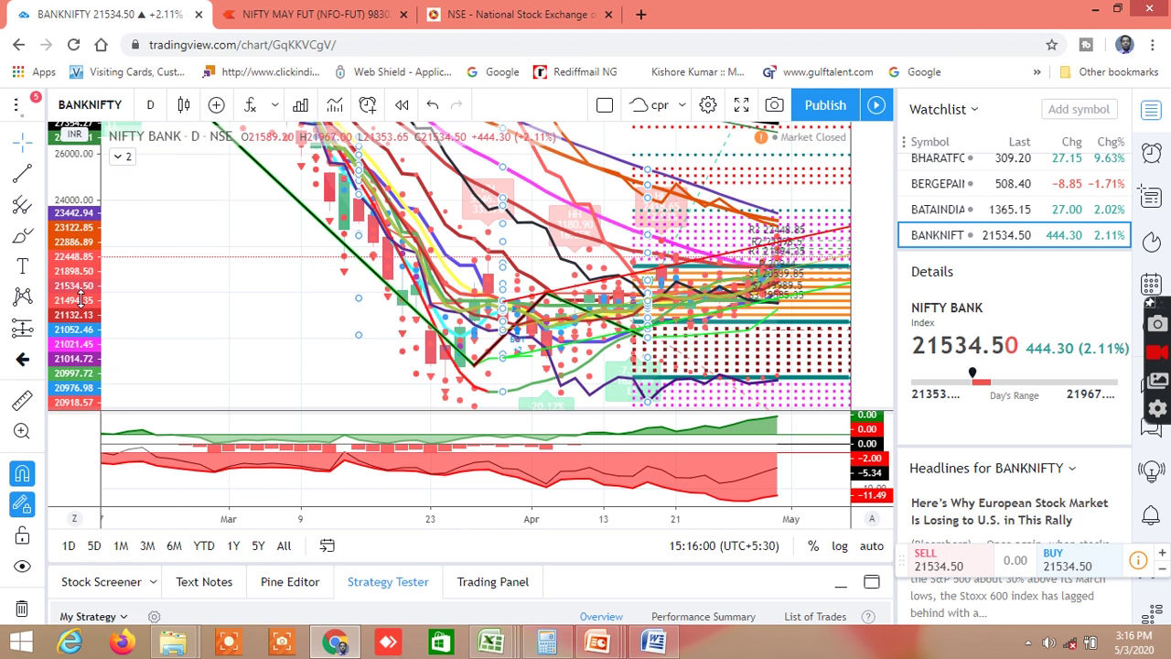
{"action": "mouse_move", "coordinate": [80, 298]}
{"action": "left_mouse_down"}
{"action": "mouse_move", "coordinate": [72, 327]}
{"action": "mouse_move", "coordinate": [71, 316]}
{"action": "left_mouse_up"}
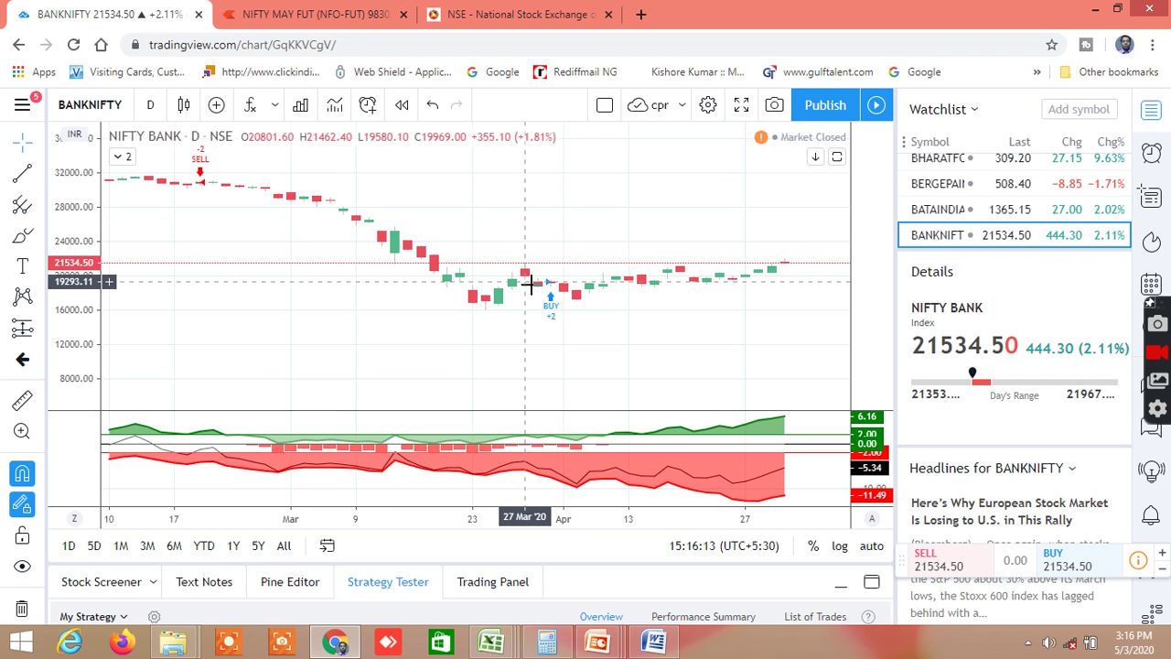
{"action": "scroll", "coordinate": [547, 283], "scroll_direction": "up", "scroll_amount": 1}
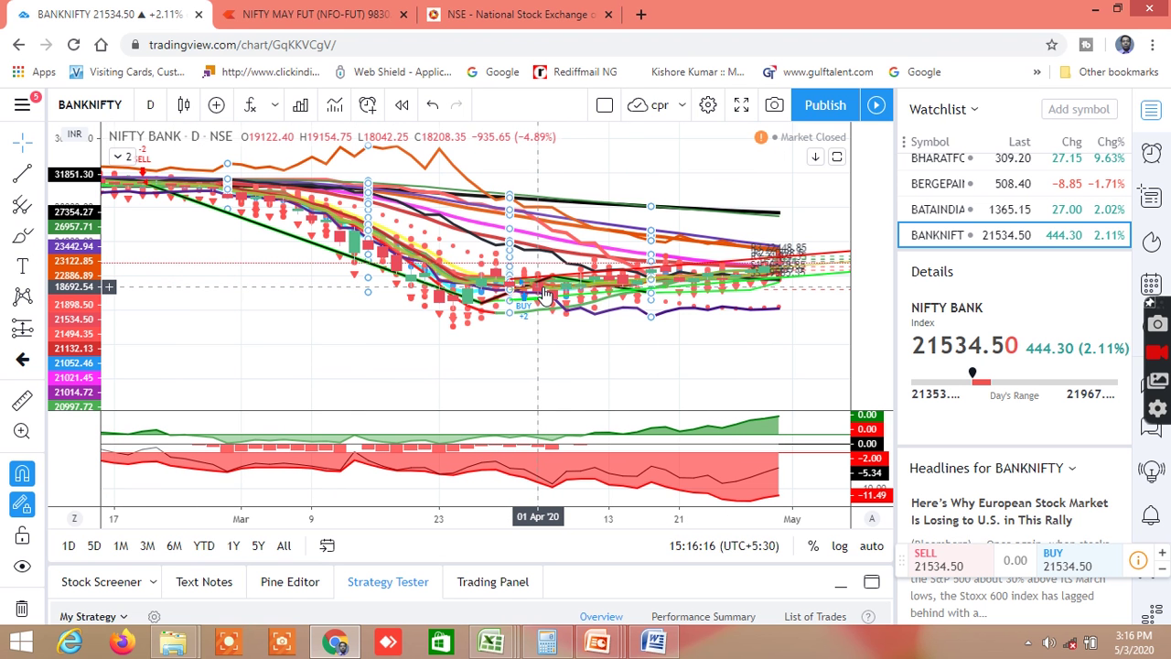
{"action": "scroll", "coordinate": [545, 293], "scroll_direction": "down", "scroll_amount": 1}
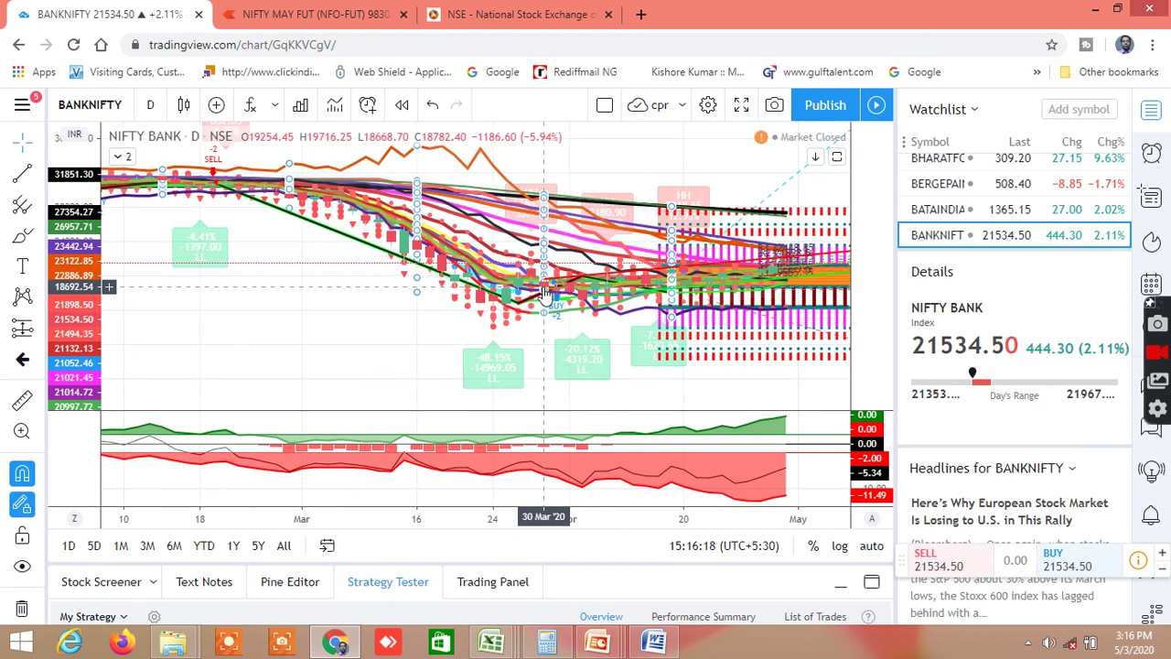
{"action": "scroll", "coordinate": [545, 296], "scroll_direction": "down", "scroll_amount": 2}
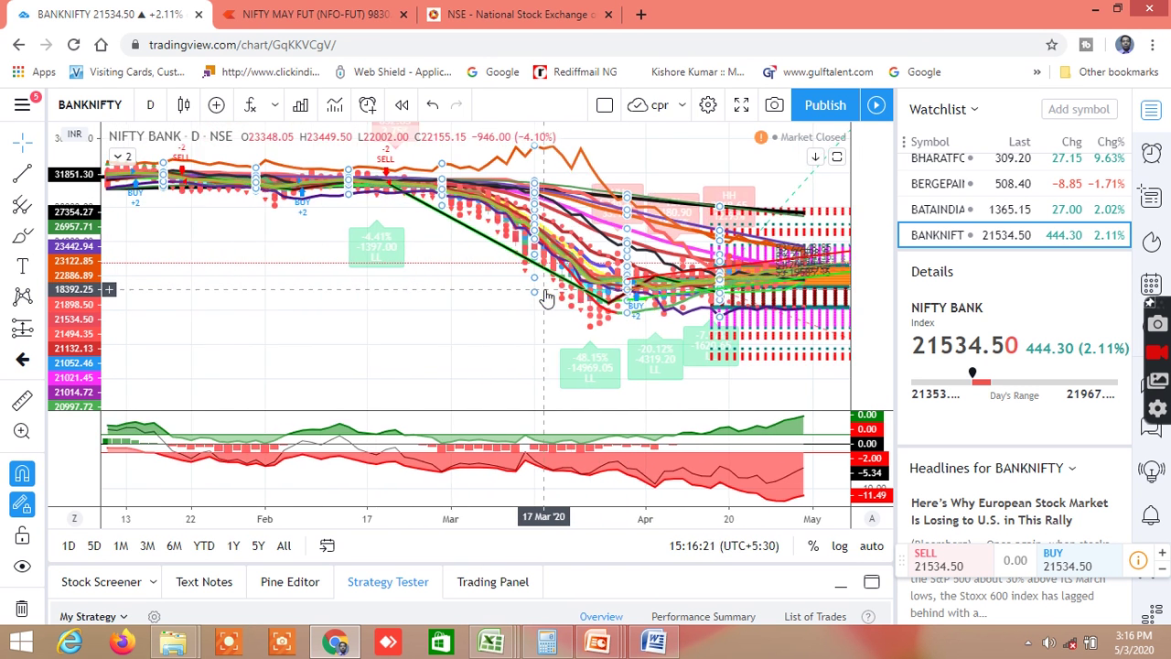
{"action": "scroll", "coordinate": [544, 295], "scroll_direction": "down", "scroll_amount": 1}
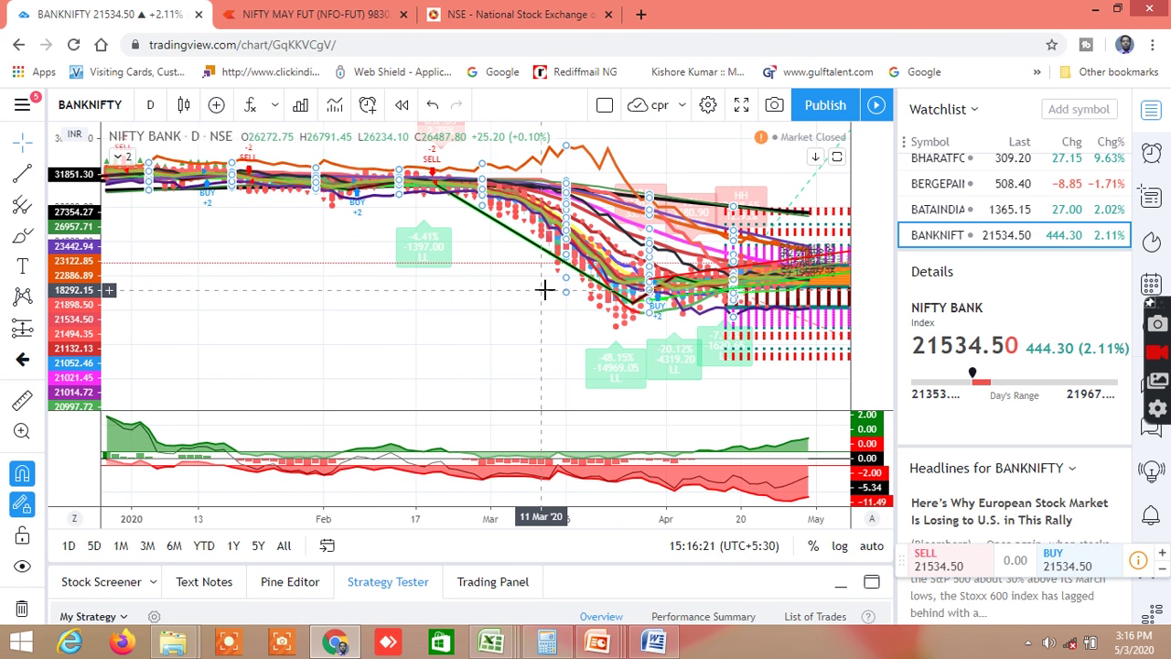
{"action": "scroll", "coordinate": [544, 290], "scroll_direction": "down", "scroll_amount": 4}
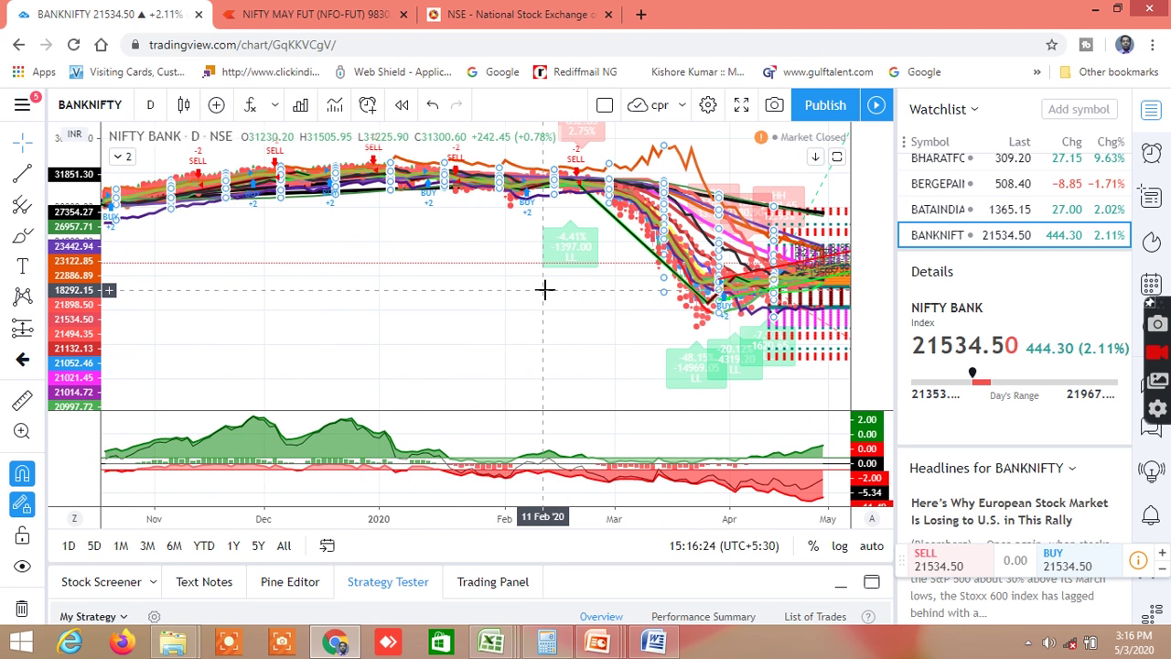
{"action": "scroll", "coordinate": [545, 290], "scroll_direction": "down", "scroll_amount": 1}
{"action": "scroll", "coordinate": [137, 263], "scroll_direction": "down", "scroll_amount": 4}
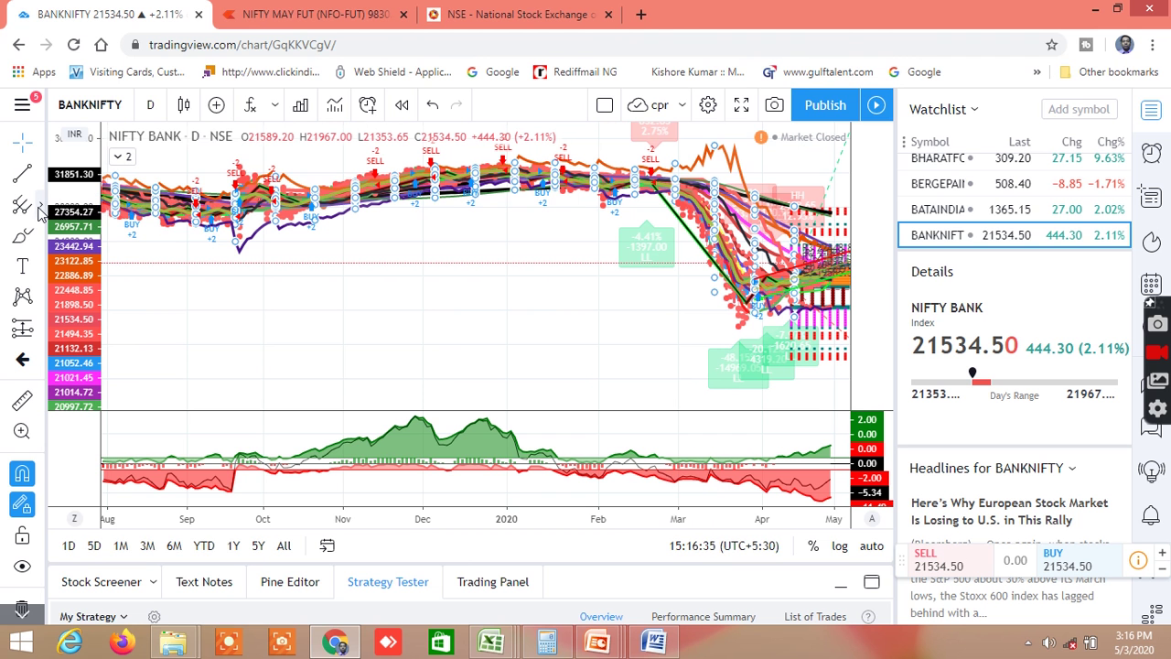
{"action": "left_click", "coordinate": [42, 209]}
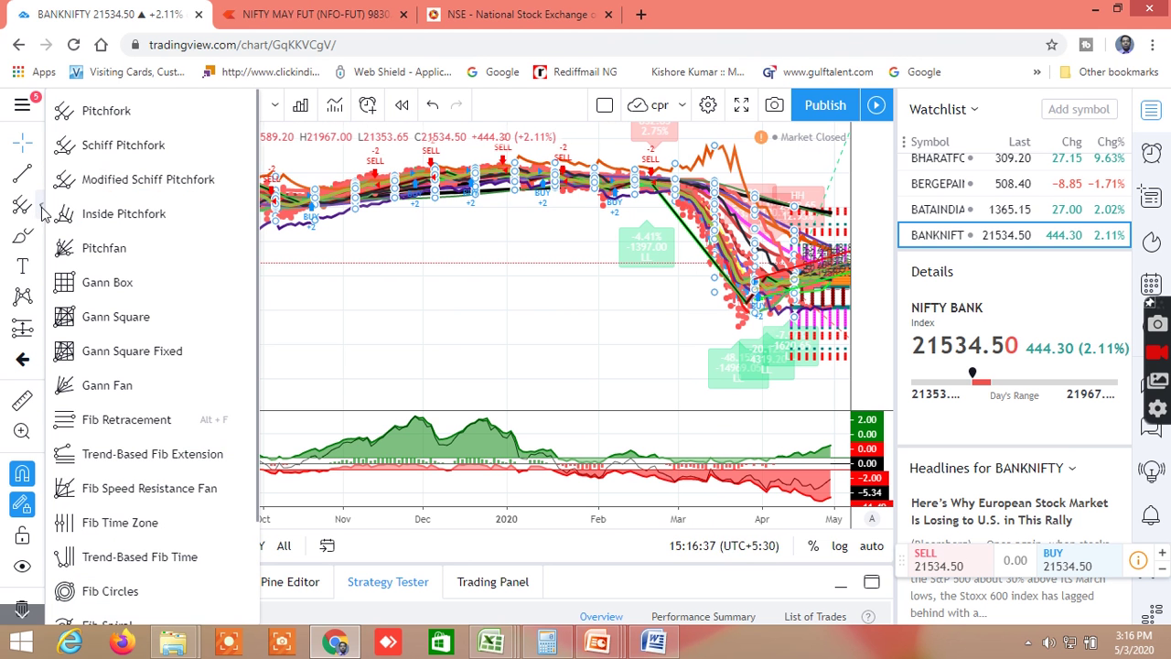
{"action": "left_click", "coordinate": [105, 420]}
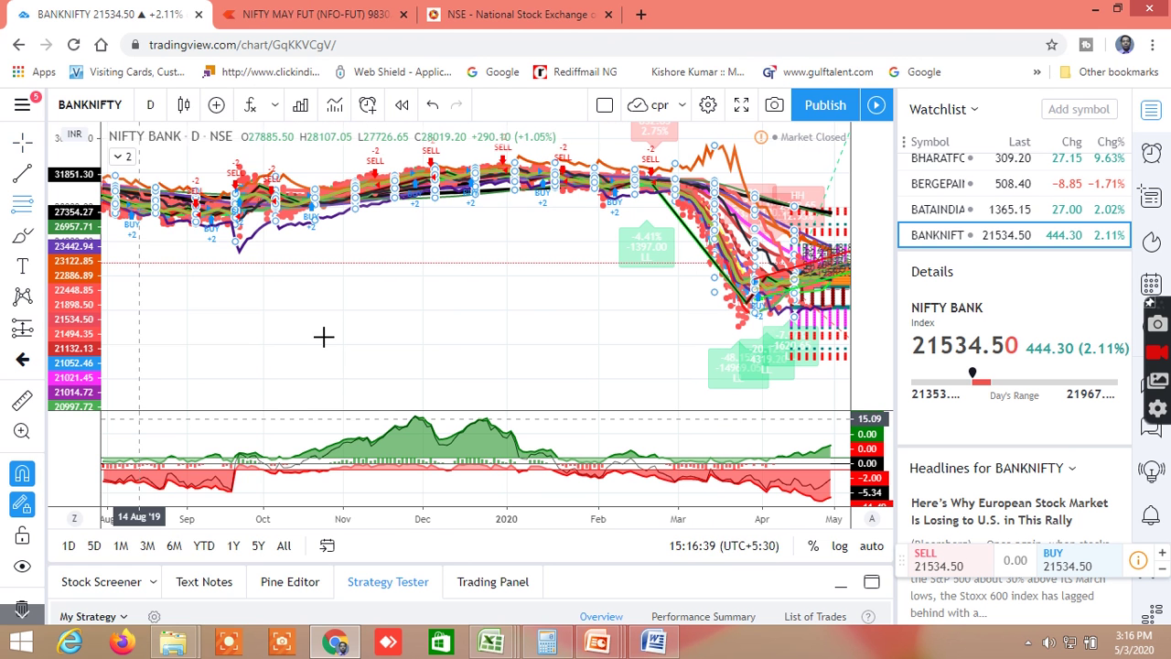
{"action": "left_click", "coordinate": [521, 160]}
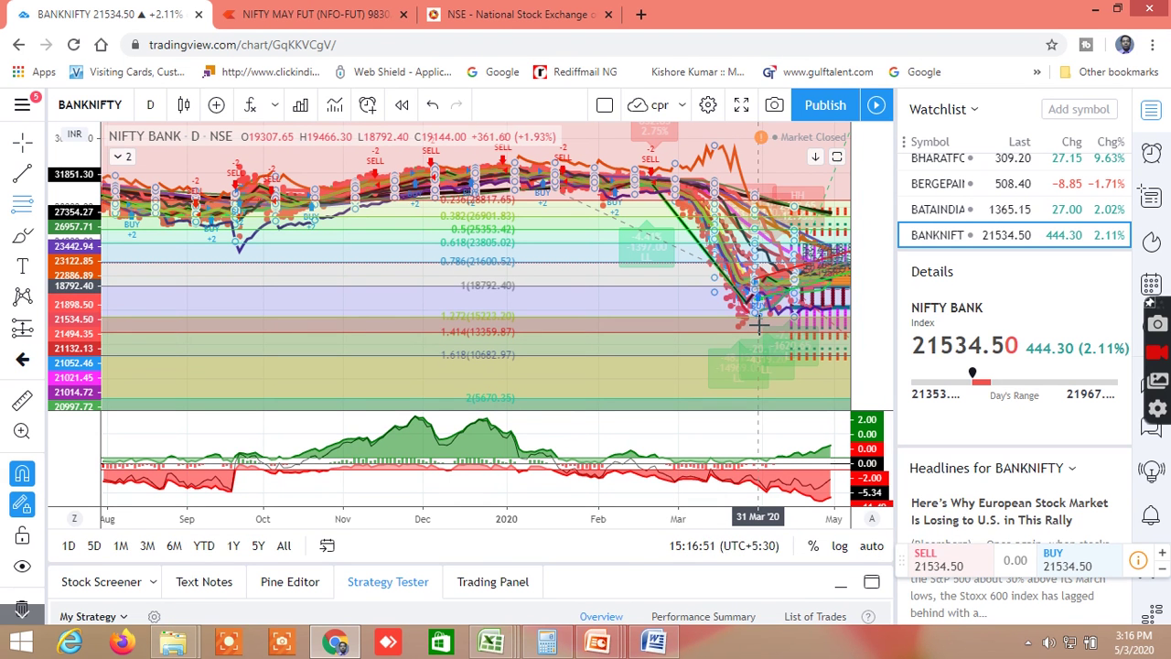
{"action": "left_click", "coordinate": [757, 323]}
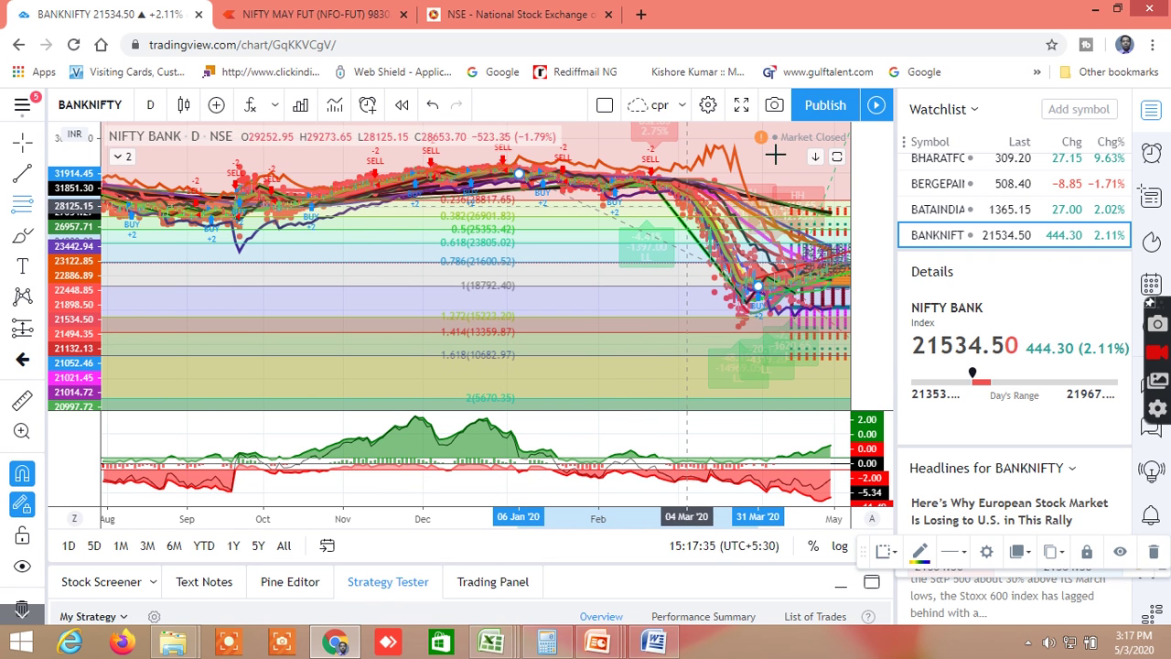
- Switch to Zerodha Kite, expand the market depth of NIFTY MAY FUT, and open the daily chart of BANKNIFTY MAY FUT
{"action": "left_click", "coordinate": [300, 20]}
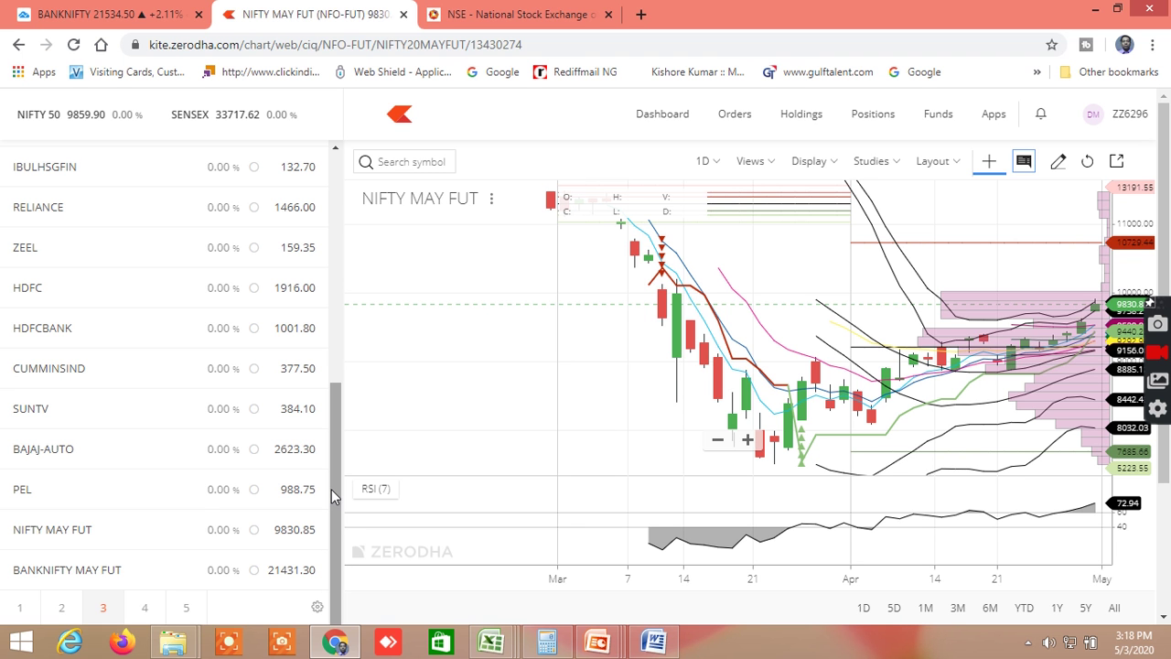
{"action": "mouse_move", "coordinate": [188, 536]}
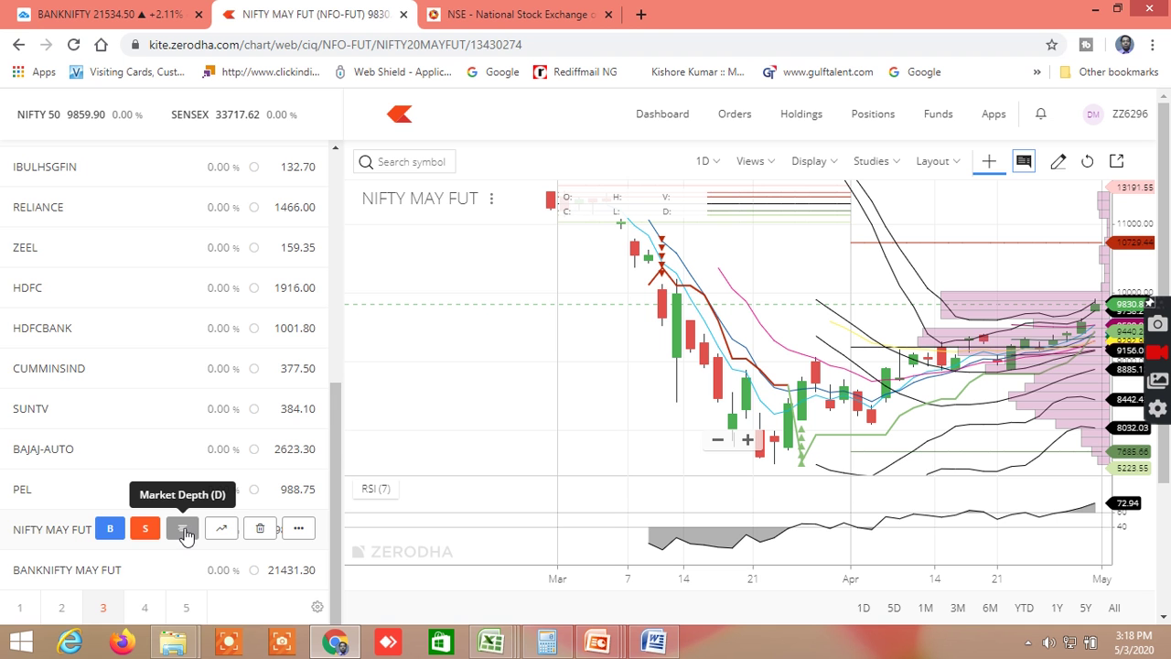
{"action": "left_click", "coordinate": [186, 535]}
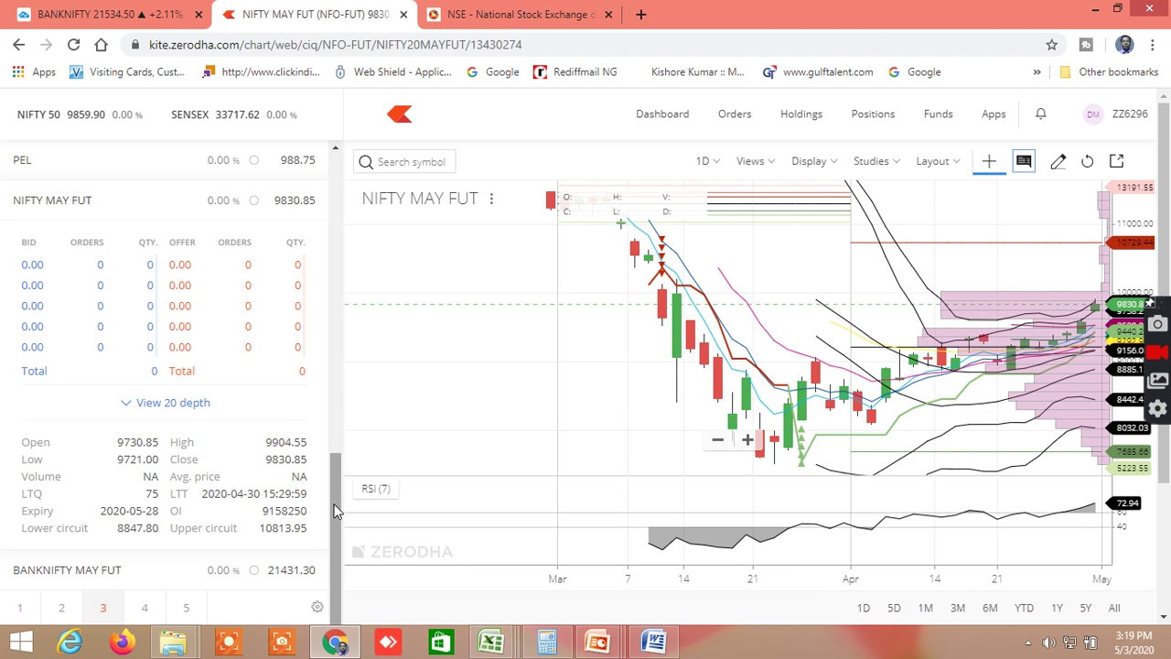
{"action": "mouse_move", "coordinate": [220, 570]}
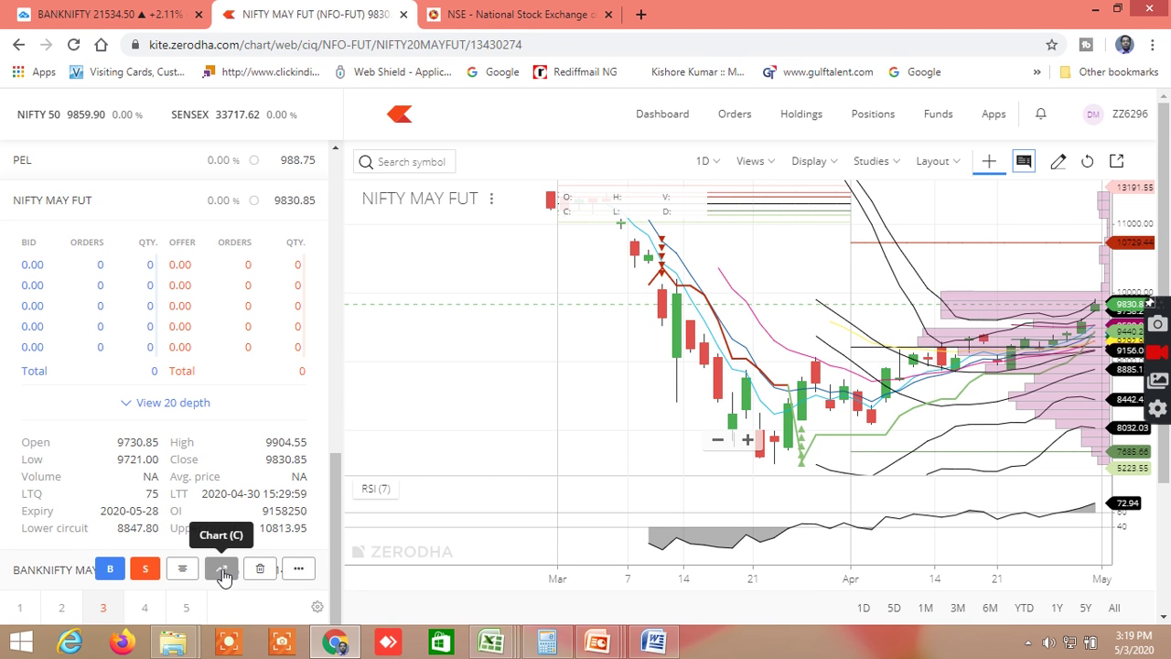
{"action": "left_click", "coordinate": [224, 569]}
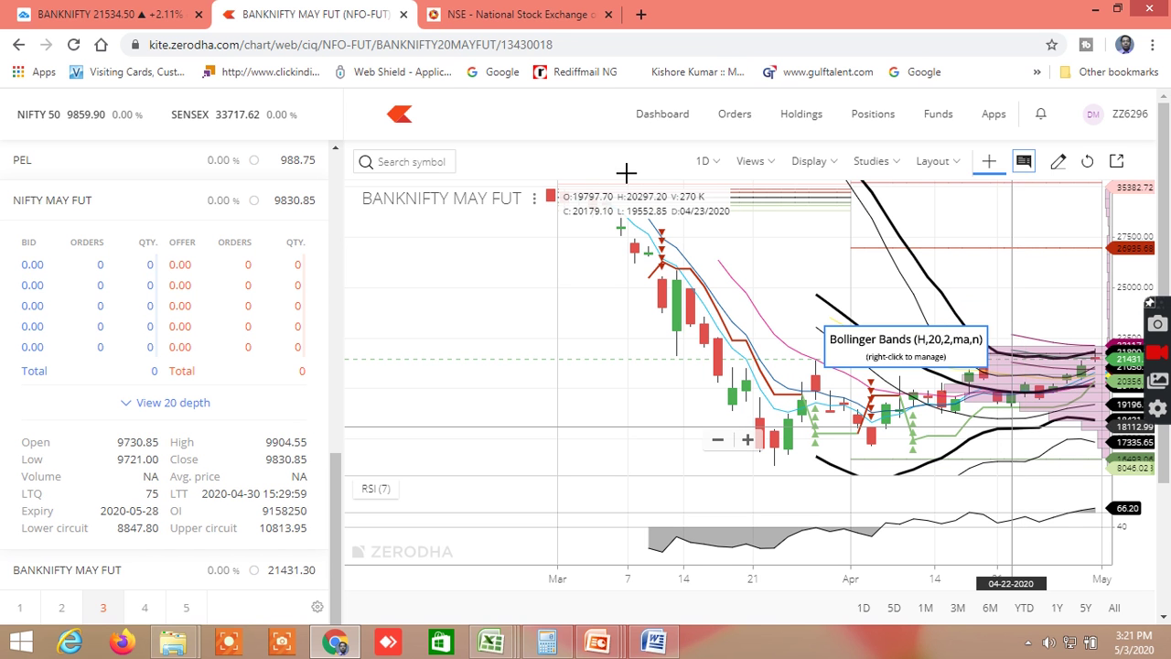
- Switch to the NSE option chain page for NIFTY index options expiring 7 May 2020
{"action": "left_click", "coordinate": [515, 18]}
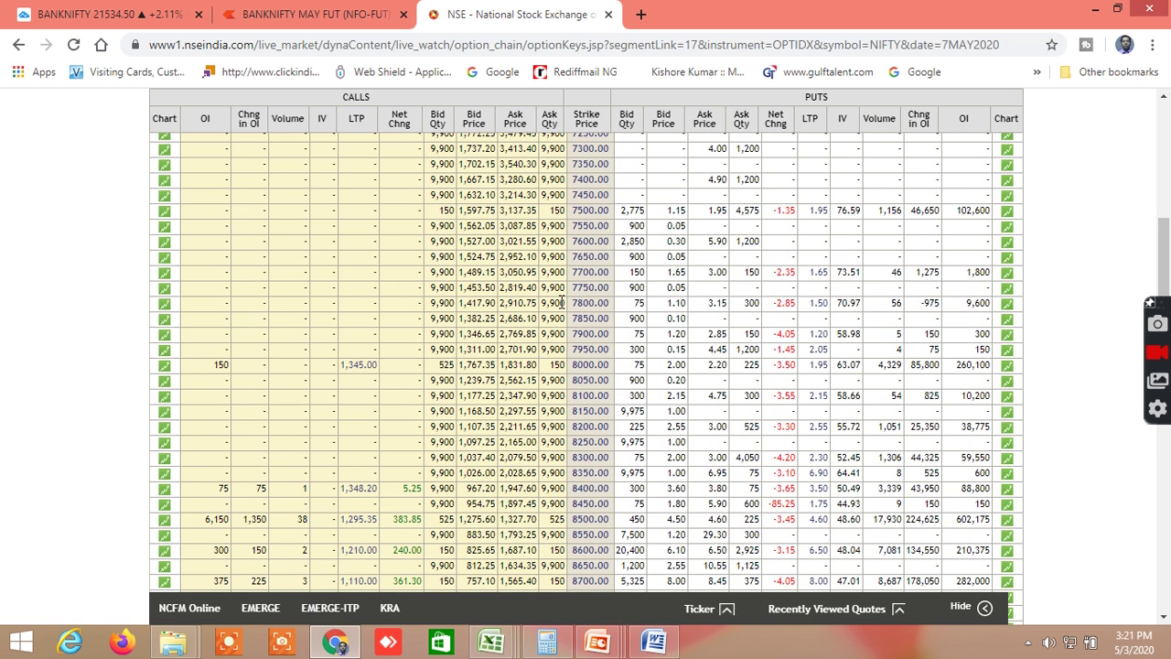
- Examine the NIFTY option chain for the 7 May 2020 expiry, comparing call and put open interest around the 9850 strike
{"action": "scroll", "coordinate": [562, 302], "scroll_direction": "up", "scroll_amount": 1}
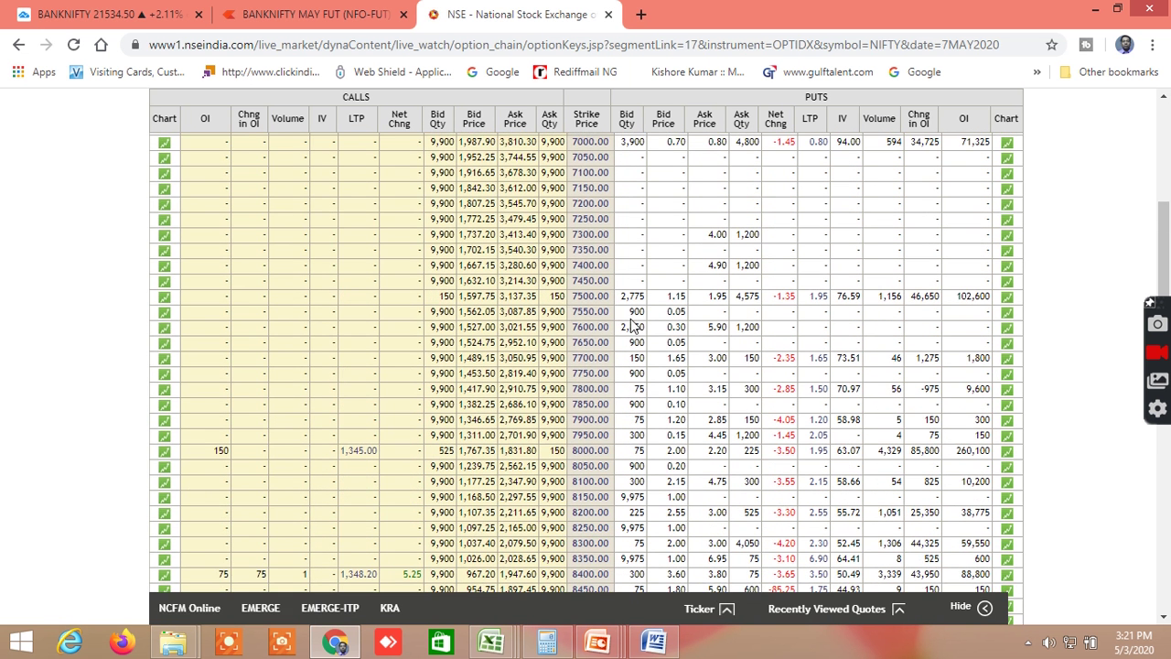
{"action": "scroll", "coordinate": [640, 279], "scroll_direction": "up", "scroll_amount": 2}
{"action": "scroll", "coordinate": [660, 280], "scroll_direction": "up", "scroll_amount": 2}
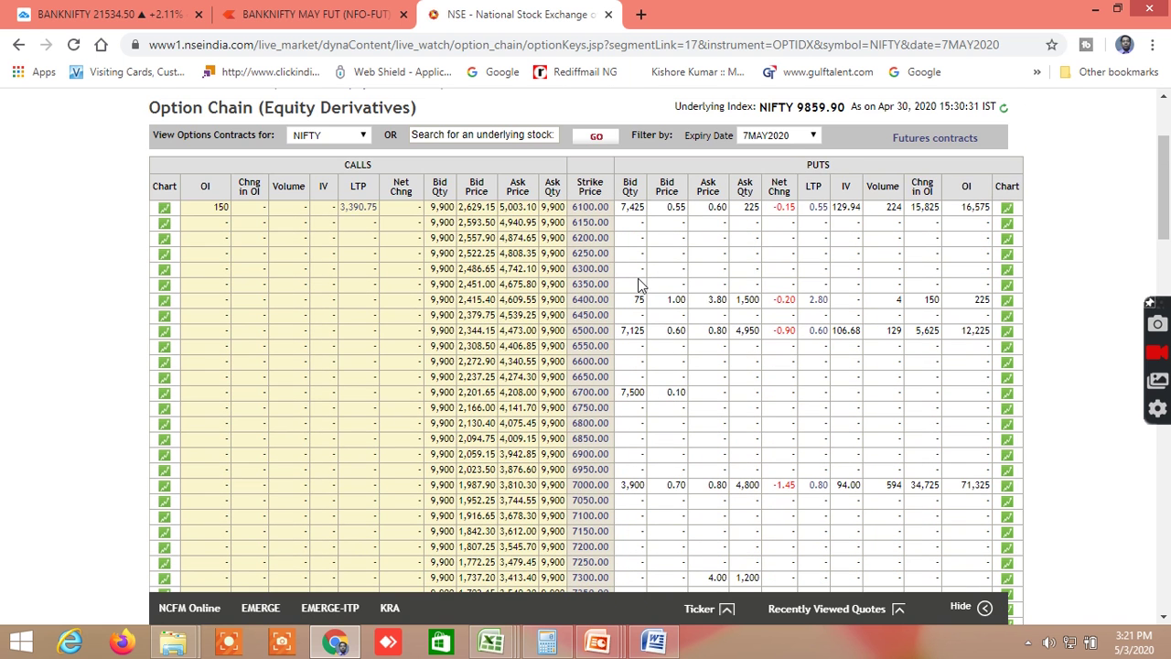
{"action": "scroll", "coordinate": [690, 317], "scroll_direction": "down", "scroll_amount": 1}
{"action": "scroll", "coordinate": [690, 317], "scroll_direction": "down", "scroll_amount": 5}
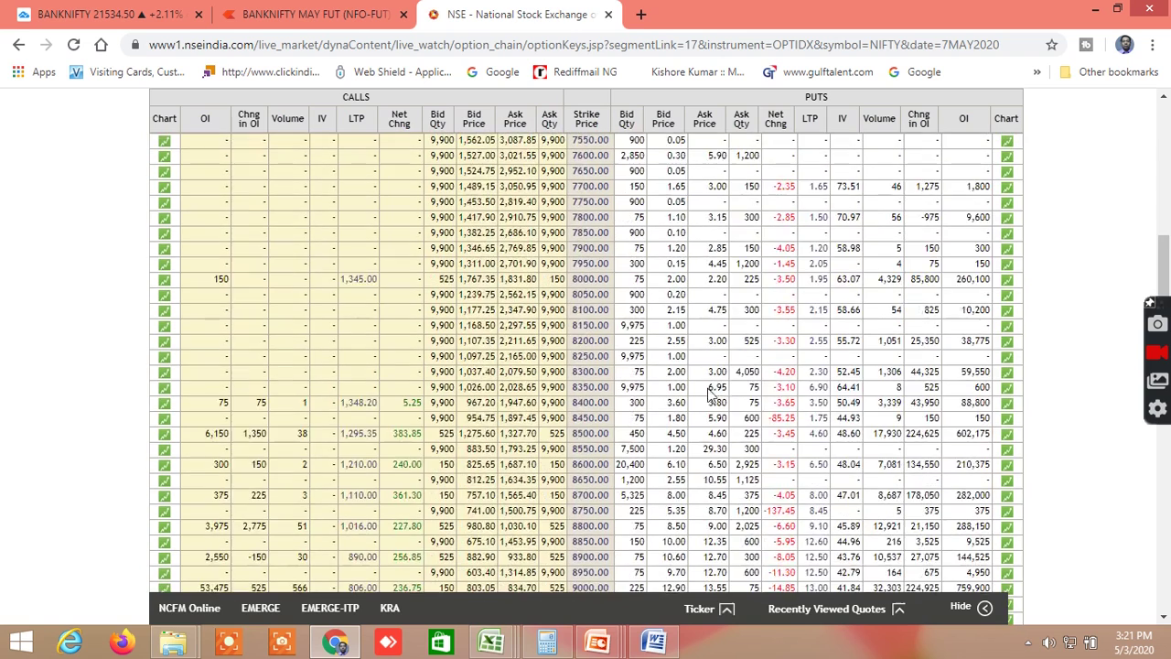
{"action": "scroll", "coordinate": [713, 394], "scroll_direction": "up", "scroll_amount": 1}
{"action": "left_click_drag", "start_coordinate": [1167, 247], "coordinate": [1163, 422]}
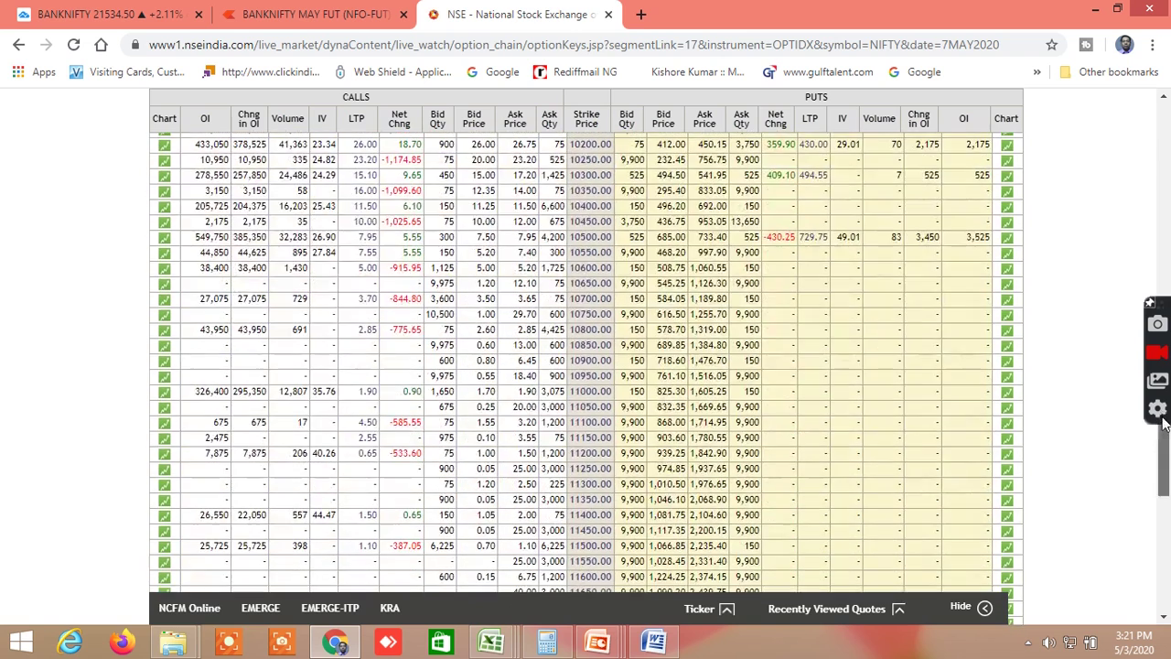
{"action": "scroll", "coordinate": [622, 275], "scroll_direction": "up", "scroll_amount": 1}
{"action": "scroll", "coordinate": [622, 274], "scroll_direction": "up", "scroll_amount": 3}
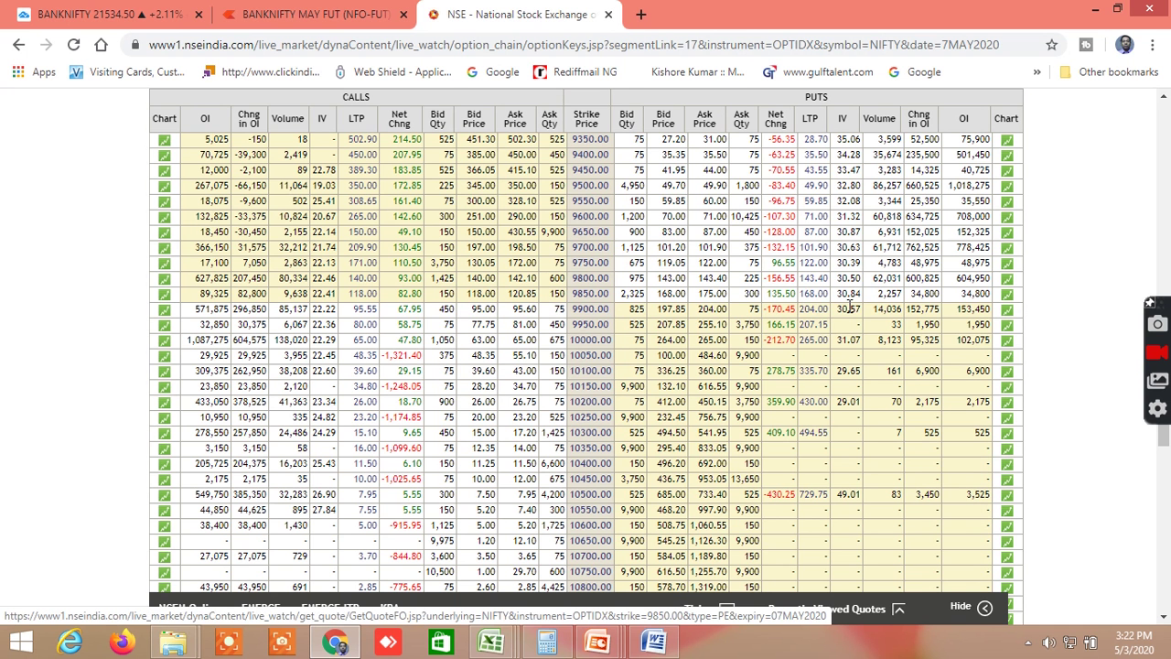
- Filter the NIFTY option chain to the 14MAY2020 expiry and examine open interest for strikes around 9000 to 10500
{"action": "scroll", "coordinate": [849, 305], "scroll_direction": "up", "scroll_amount": 4}
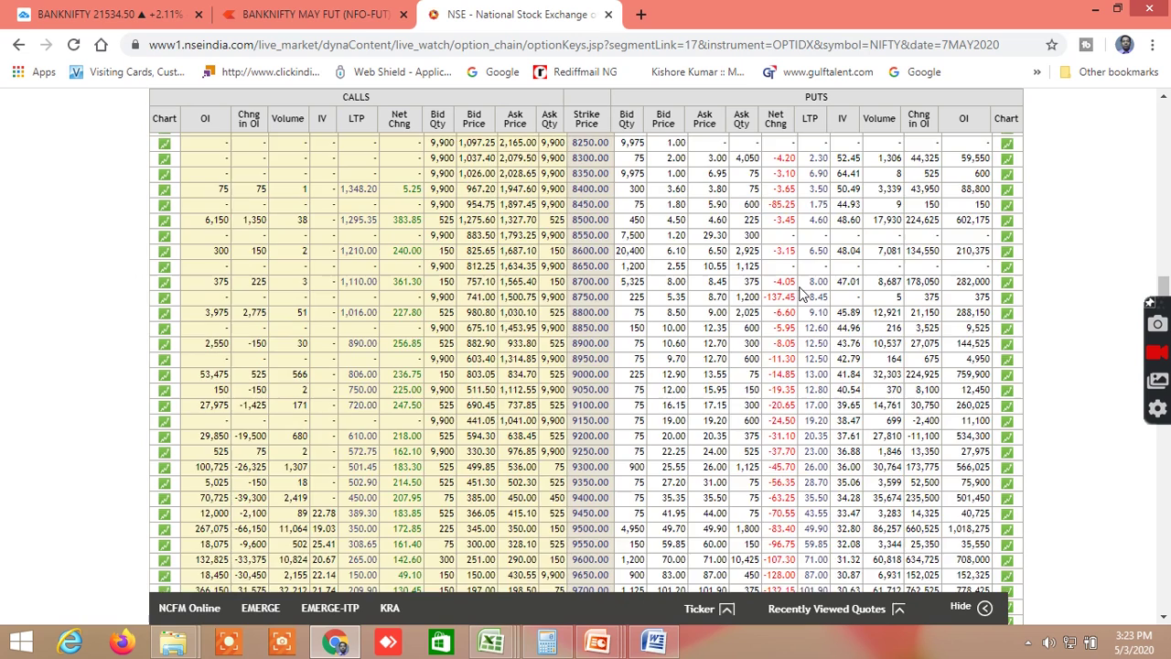
{"action": "scroll", "coordinate": [800, 293], "scroll_direction": "up", "scroll_amount": 2}
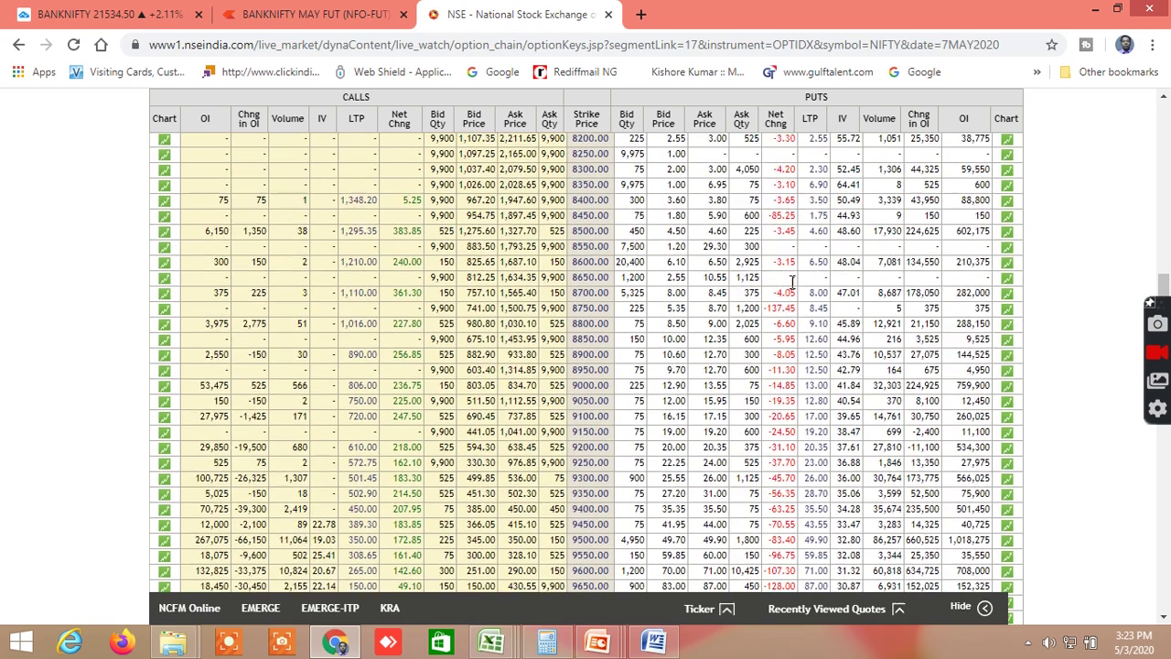
{"action": "scroll", "coordinate": [794, 289], "scroll_direction": "up", "scroll_amount": 4}
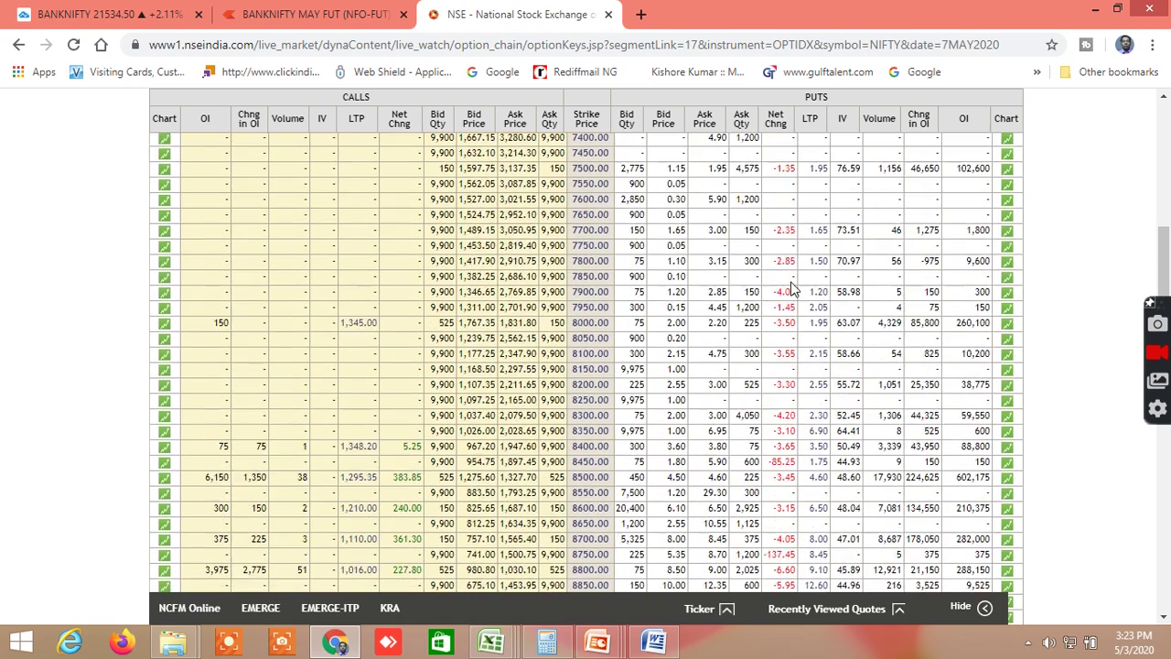
{"action": "scroll", "coordinate": [794, 289], "scroll_direction": "up", "scroll_amount": 2}
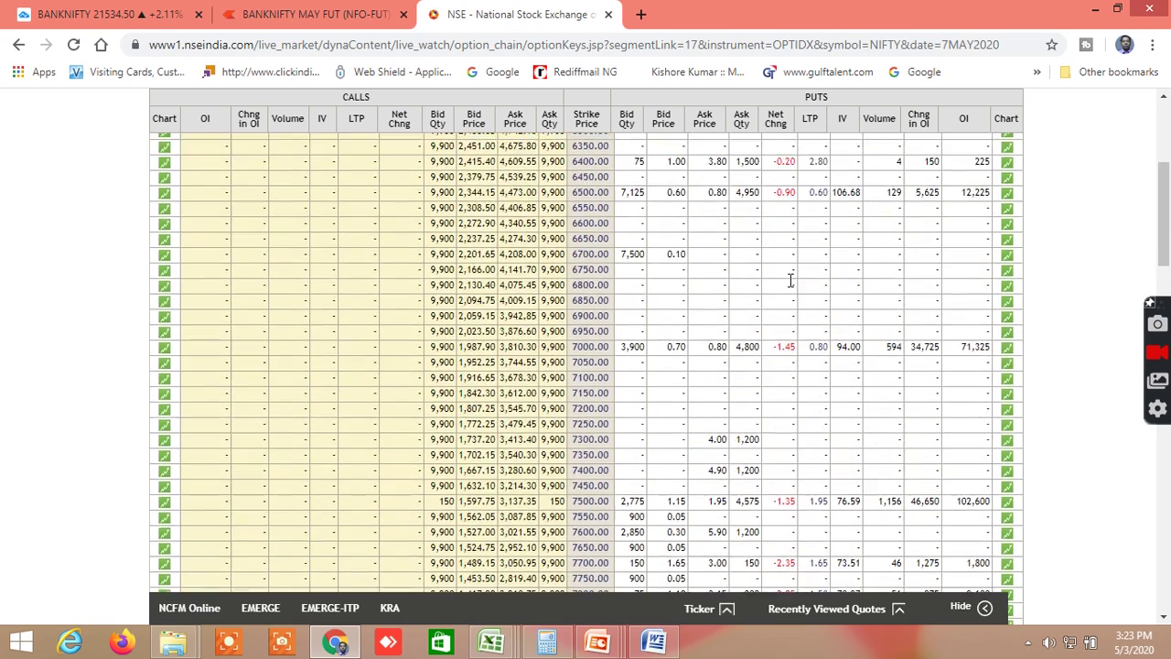
{"action": "scroll", "coordinate": [1160, 212], "scroll_direction": "up", "scroll_amount": 3}
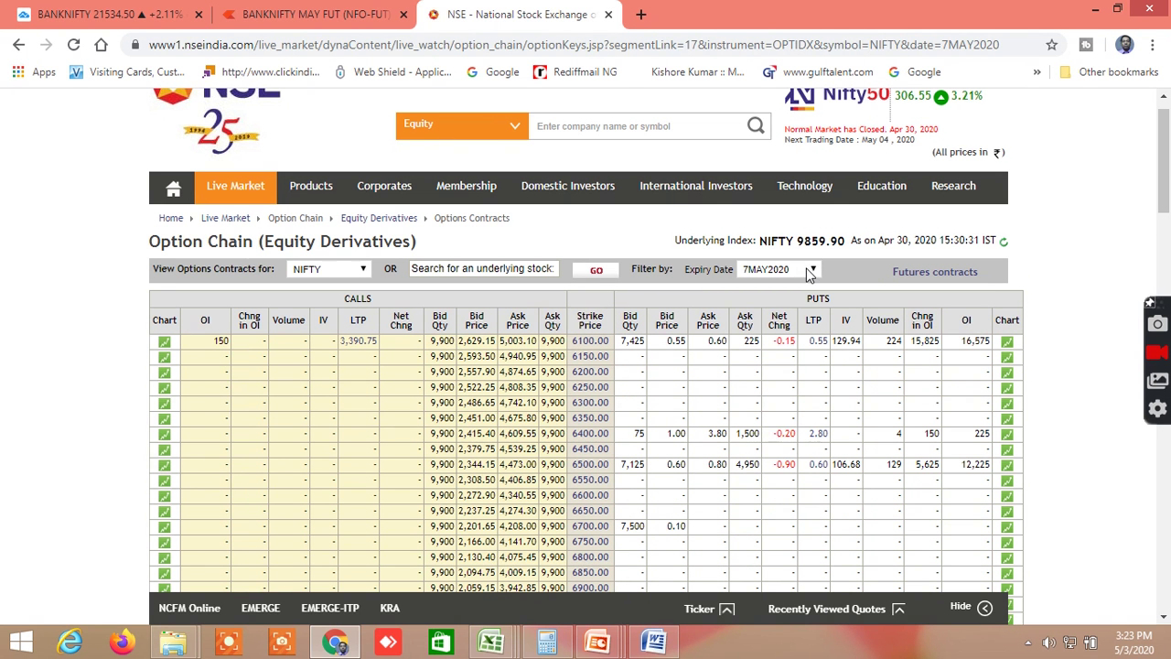
{"action": "left_click", "coordinate": [810, 273]}
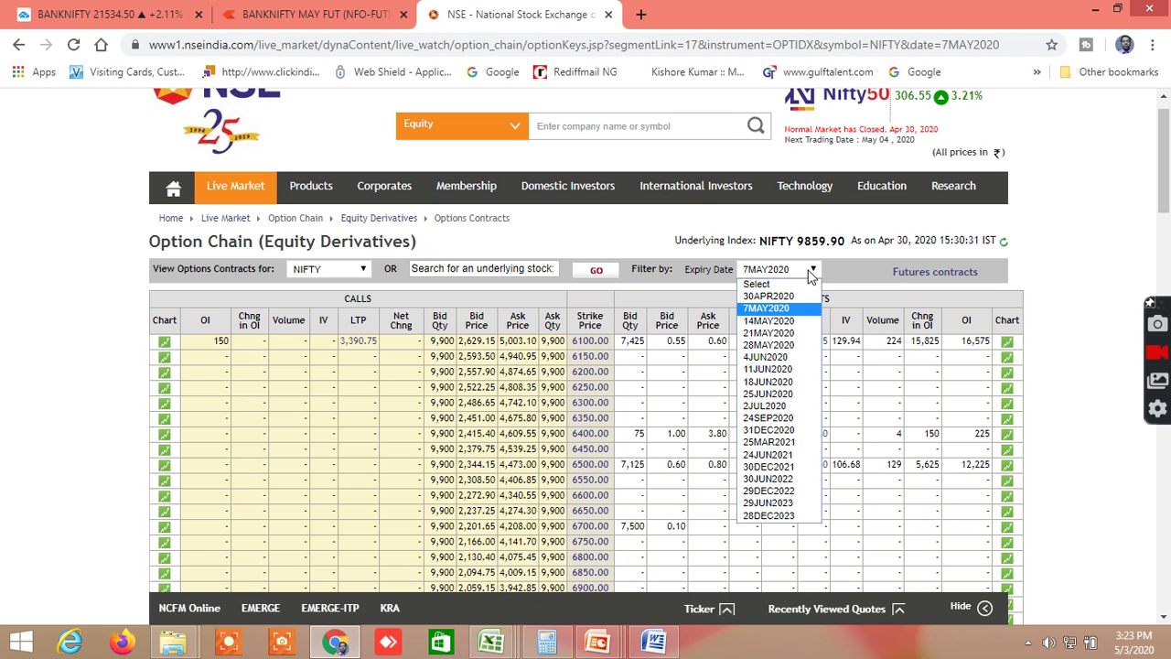
{"action": "left_click", "coordinate": [785, 322]}
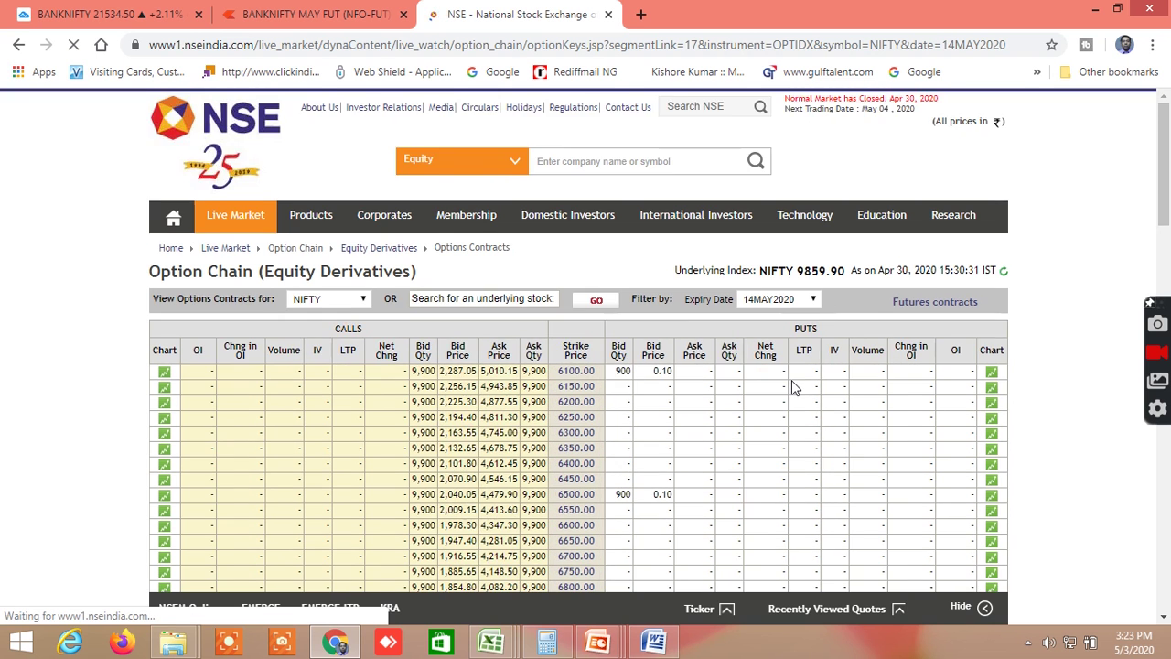
{"action": "scroll", "coordinate": [793, 386], "scroll_direction": "down", "scroll_amount": 5}
{"action": "scroll", "coordinate": [792, 388], "scroll_direction": "down", "scroll_amount": 6}
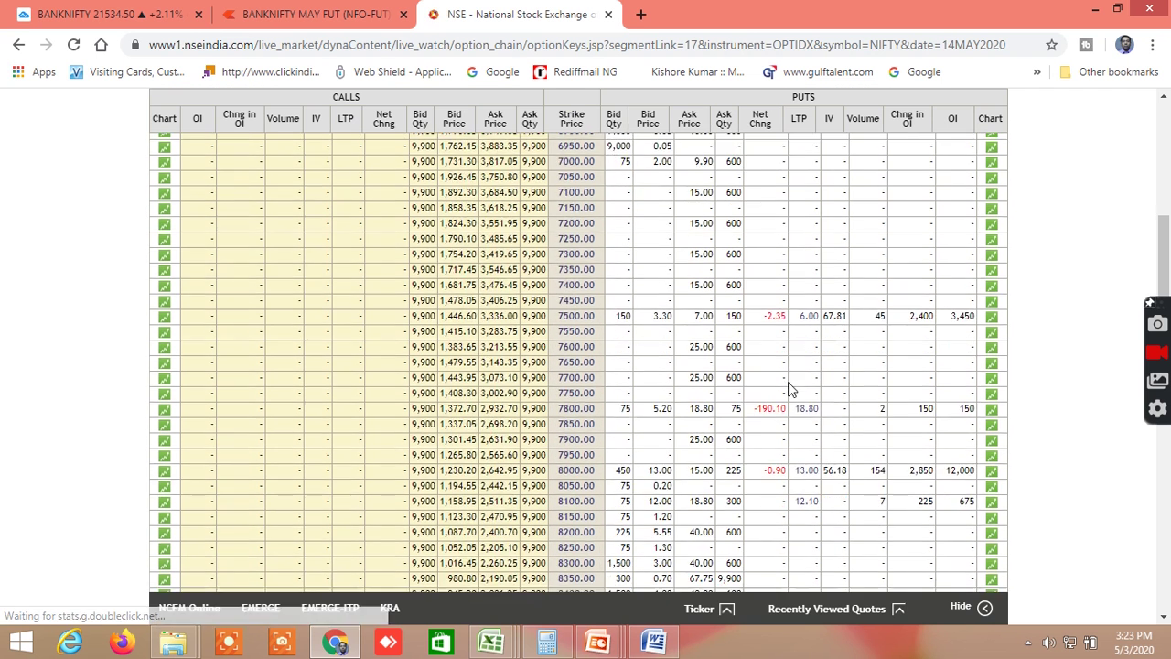
{"action": "scroll", "coordinate": [792, 388], "scroll_direction": "down", "scroll_amount": 2}
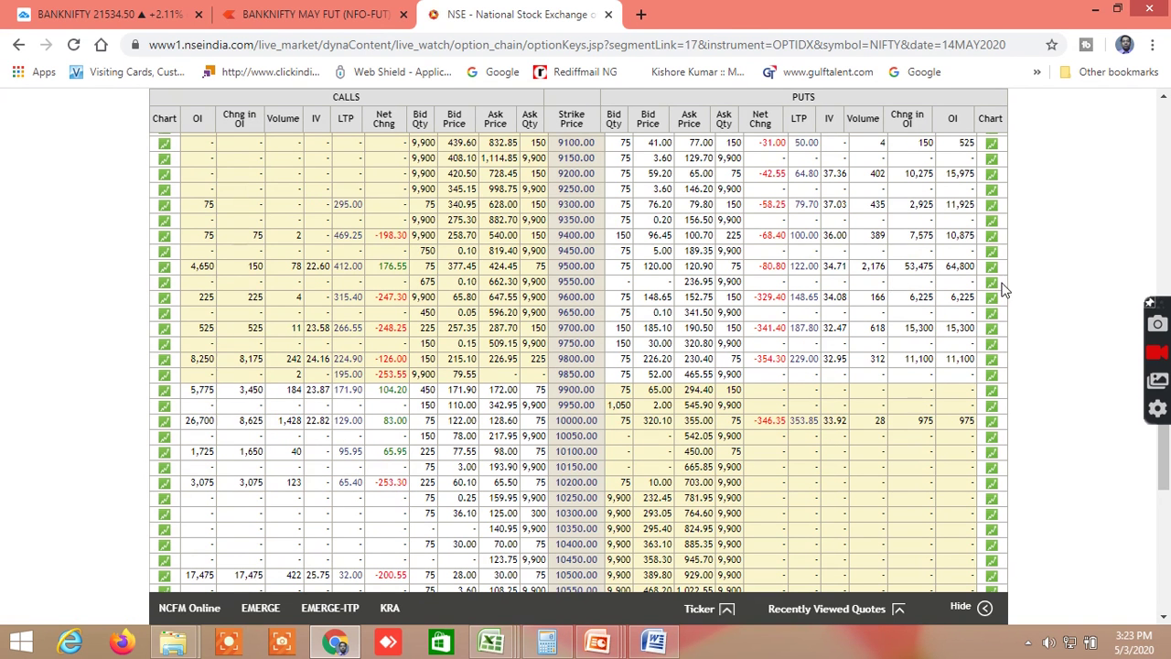
{"action": "scroll", "coordinate": [1164, 435], "scroll_direction": "up", "scroll_amount": 1}
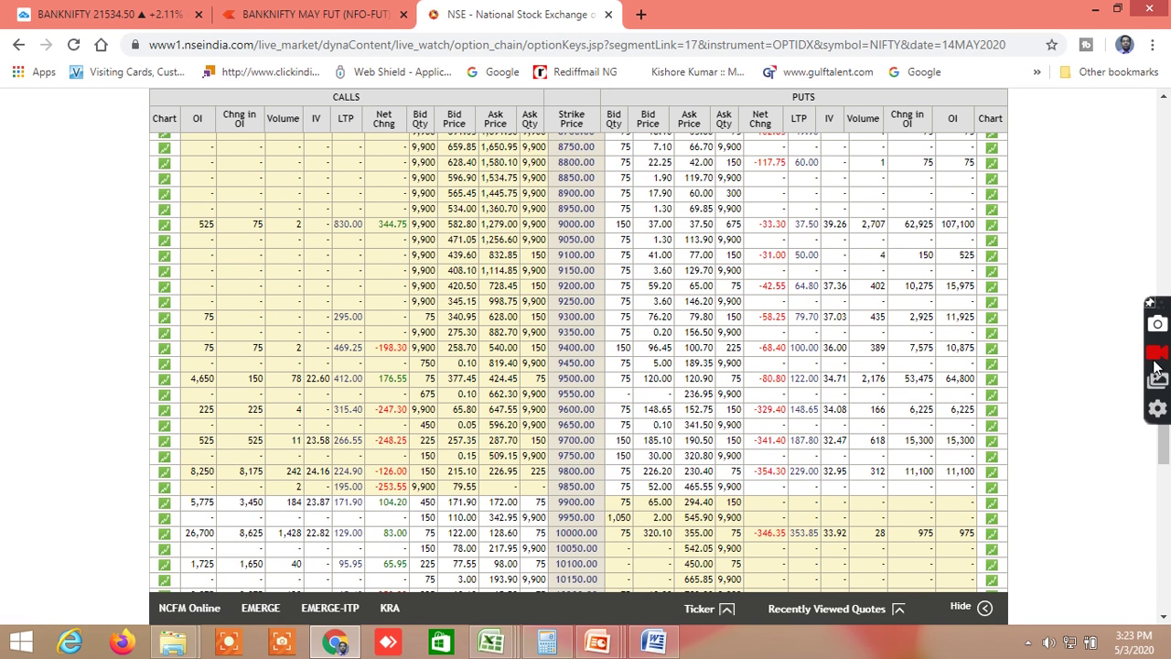
- Filter the NIFTY option chain to the 21MAY2020 expiry and examine its call and put open interest across strikes
{"action": "left_click_drag", "start_coordinate": [1163, 443], "coordinate": [1162, 231]}
{"action": "scroll", "coordinate": [1049, 263], "scroll_direction": "up", "scroll_amount": 1}
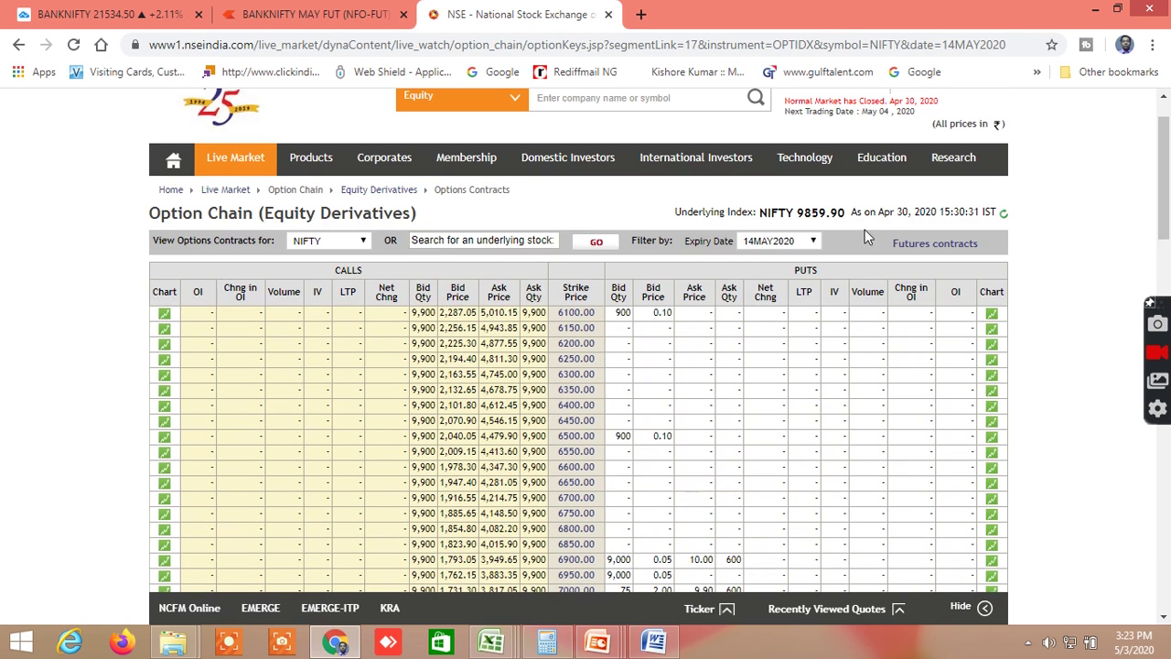
{"action": "left_click", "coordinate": [810, 243]}
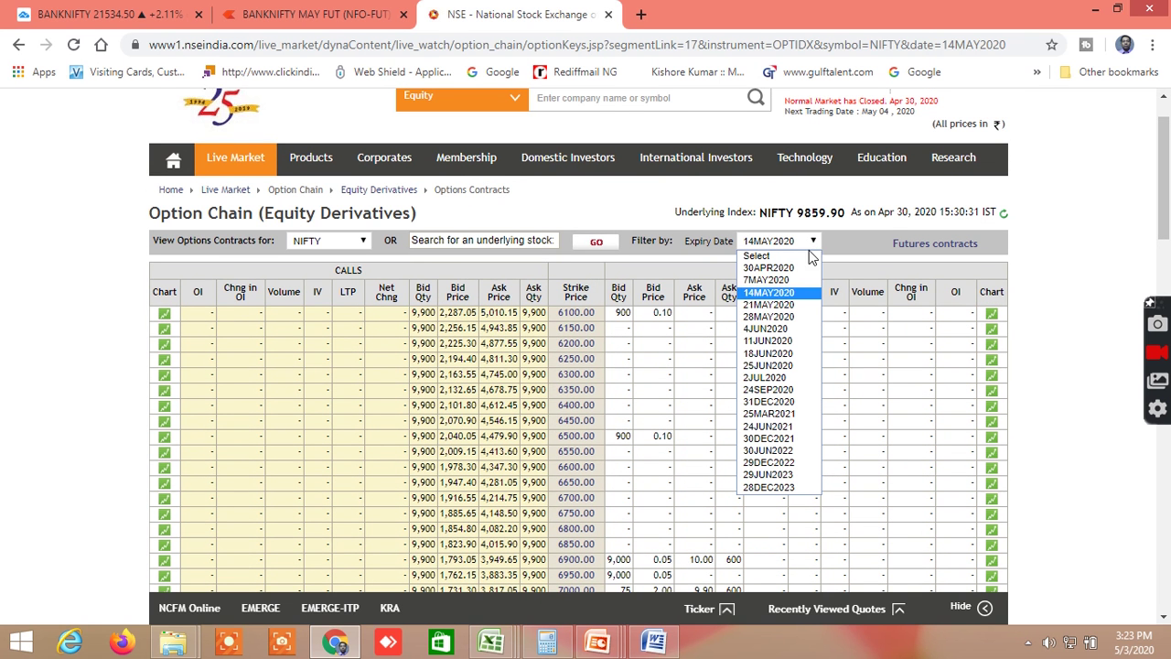
{"action": "left_click", "coordinate": [768, 305]}
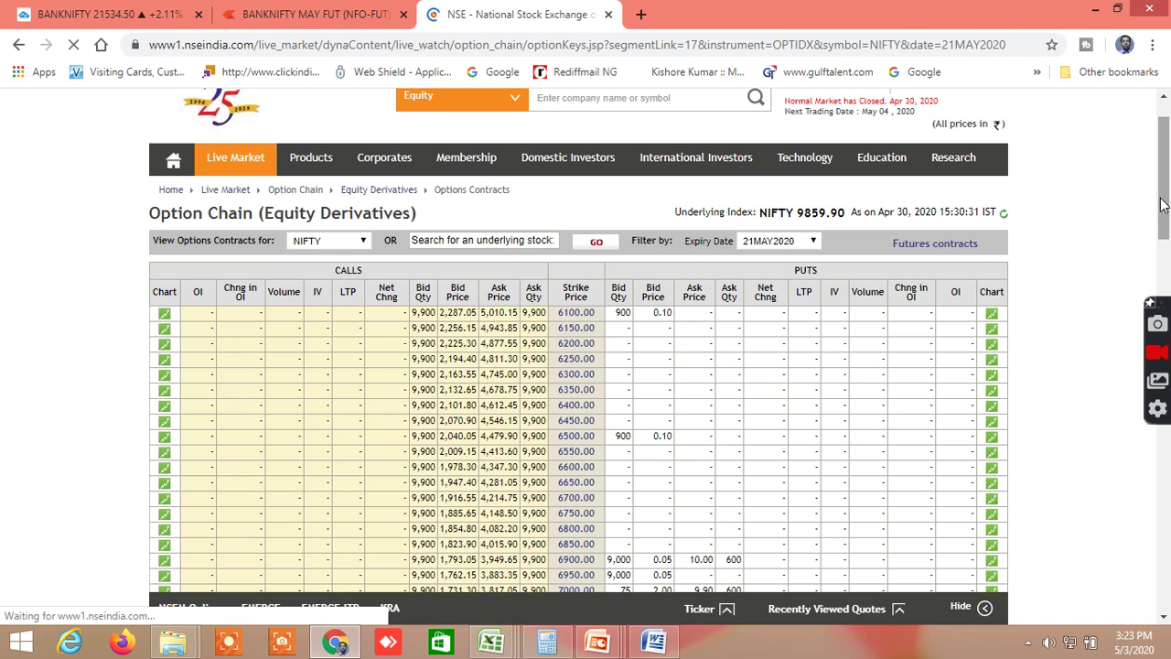
{"action": "scroll", "coordinate": [1161, 274], "scroll_direction": "down", "scroll_amount": 6}
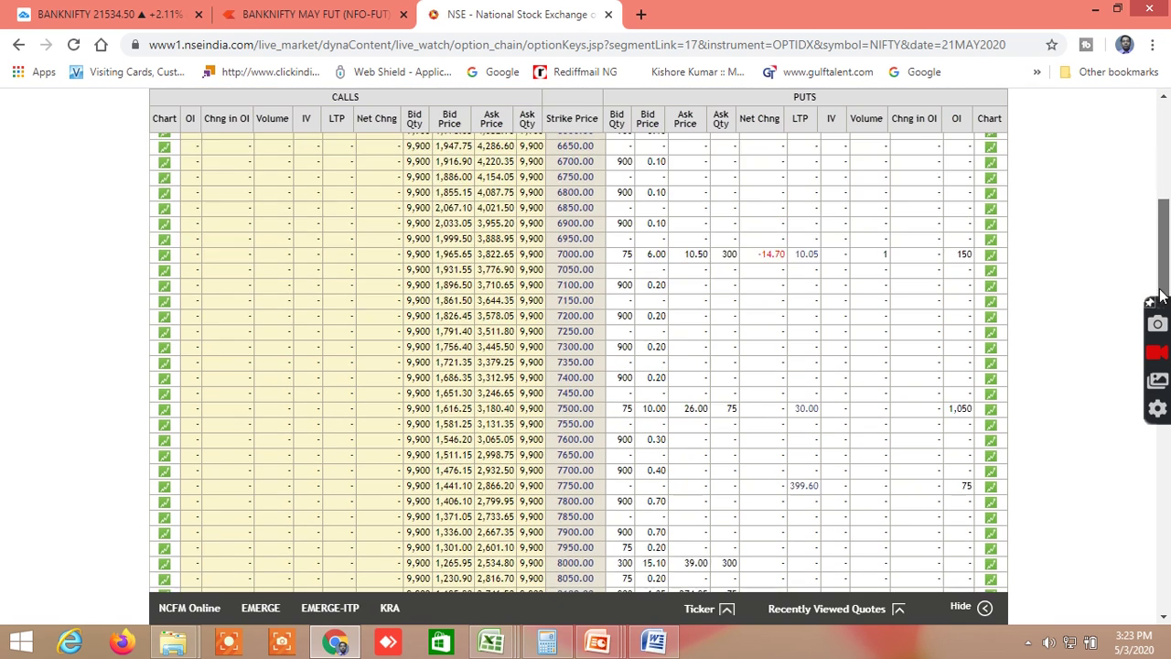
{"action": "scroll", "coordinate": [1160, 341], "scroll_direction": "down", "scroll_amount": 10}
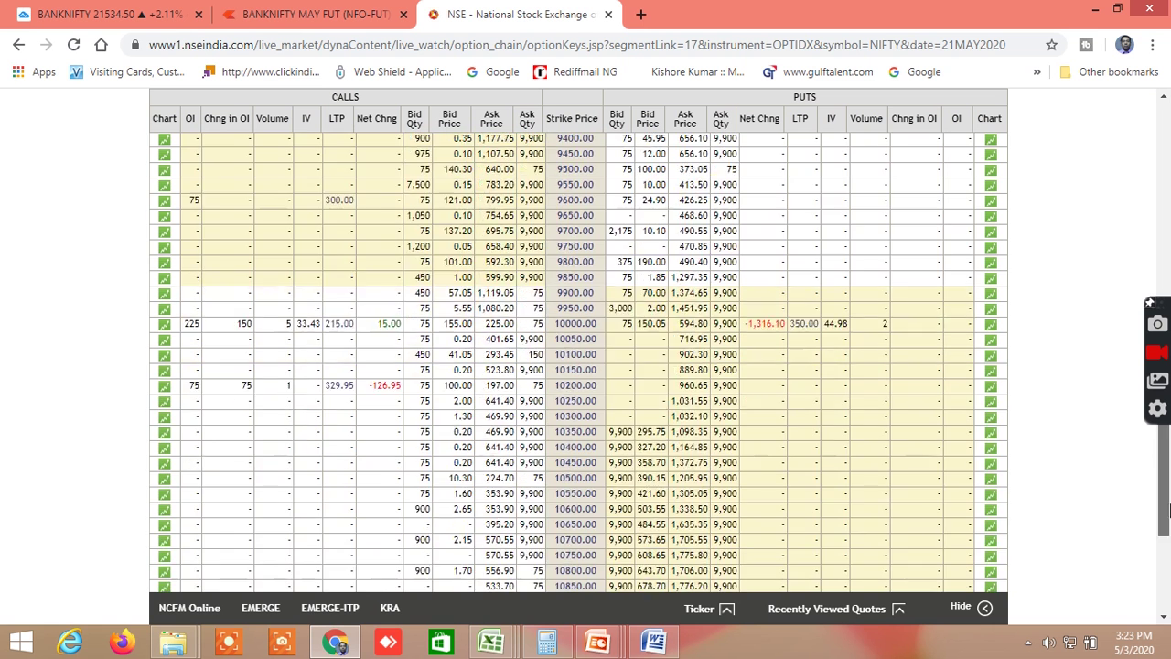
{"action": "scroll", "coordinate": [1168, 570], "scroll_direction": "down", "scroll_amount": 1}
{"action": "left_click_drag", "start_coordinate": [1168, 570], "coordinate": [1168, 480]}
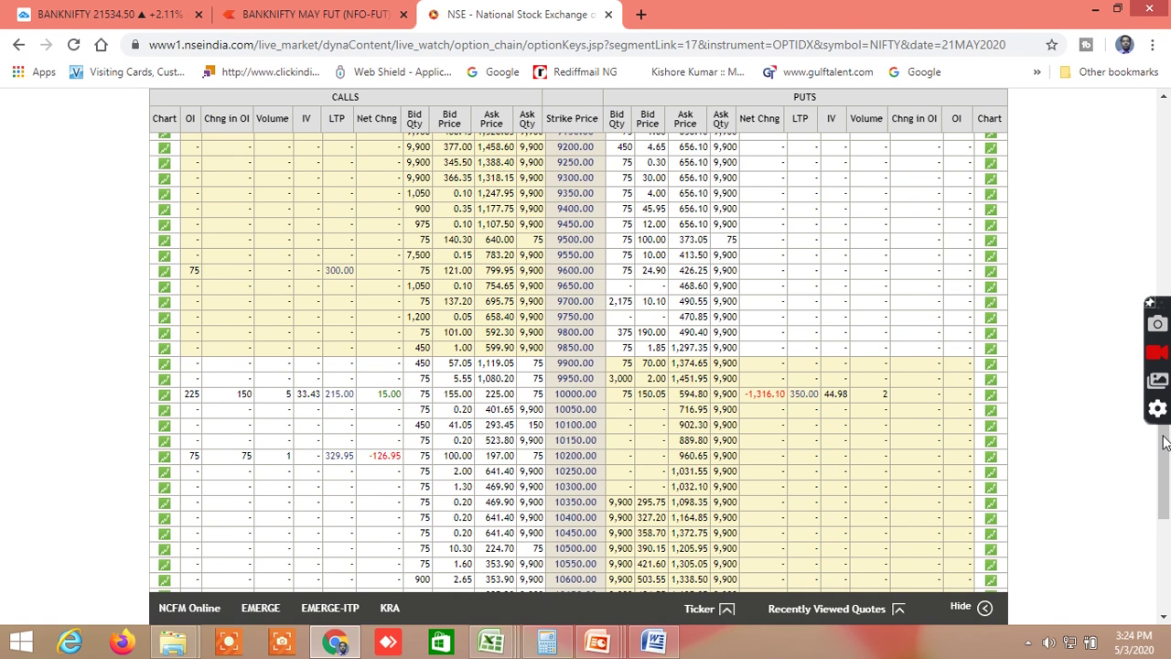
{"action": "left_click_drag", "start_coordinate": [1168, 464], "coordinate": [1168, 307]}
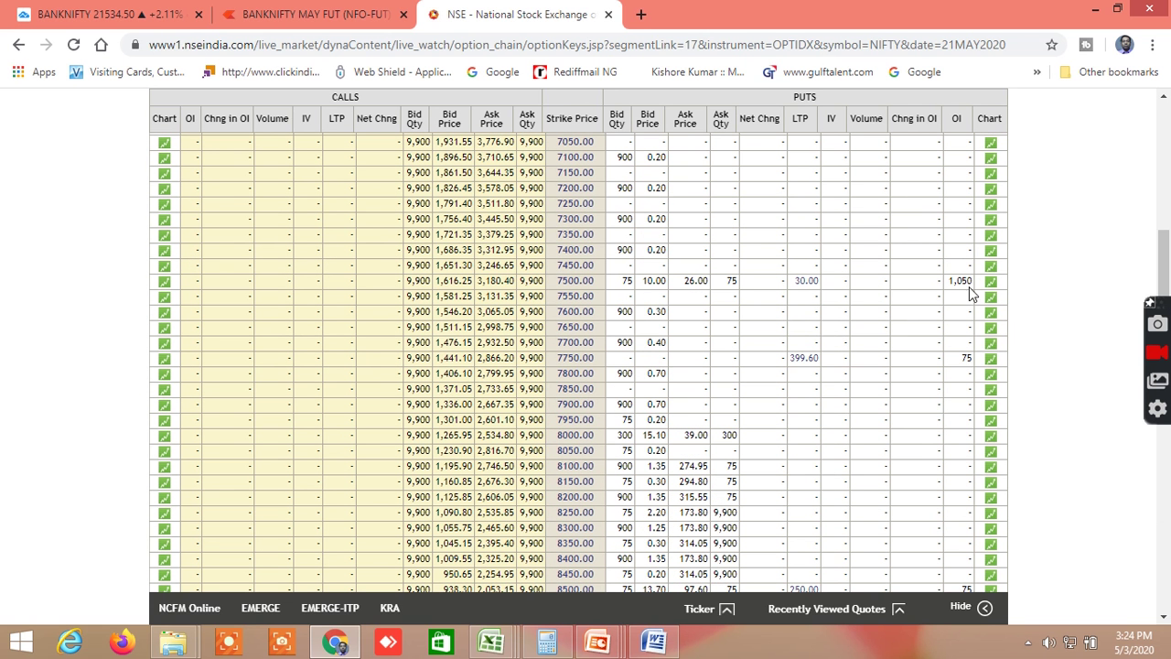
- Filter the NIFTY option chain to the 28MAY2020 expiry and examine open interest for strikes around 9500 to 10800
{"action": "left_click_drag", "start_coordinate": [1167, 283], "coordinate": [1160, 117]}
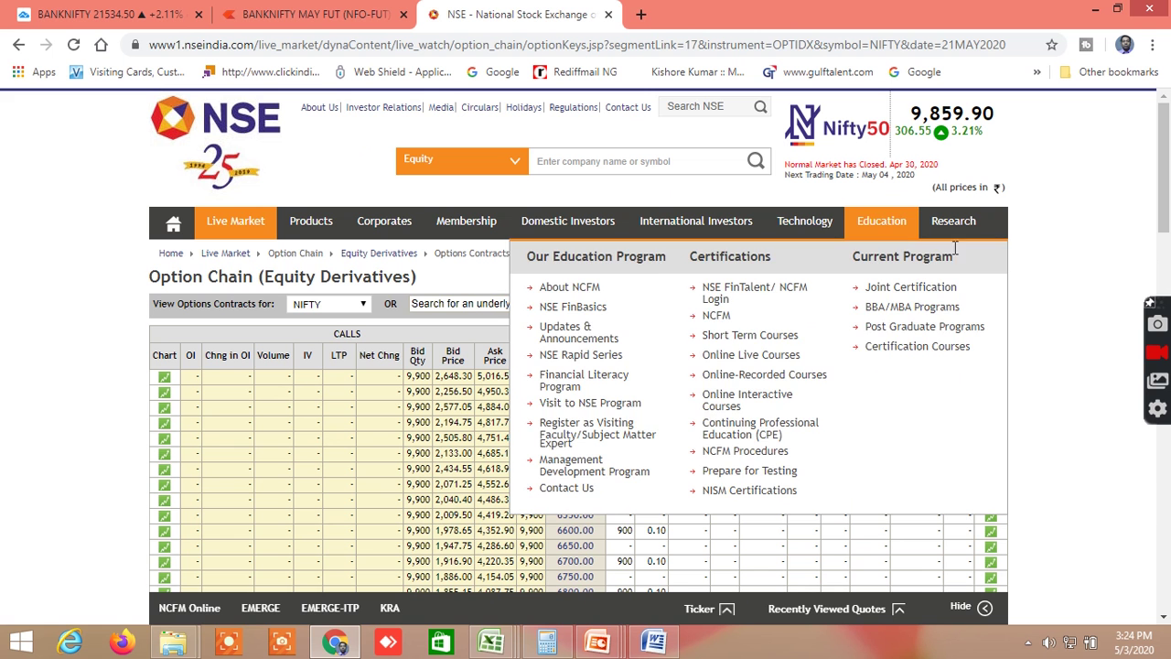
{"action": "left_click", "coordinate": [806, 306]}
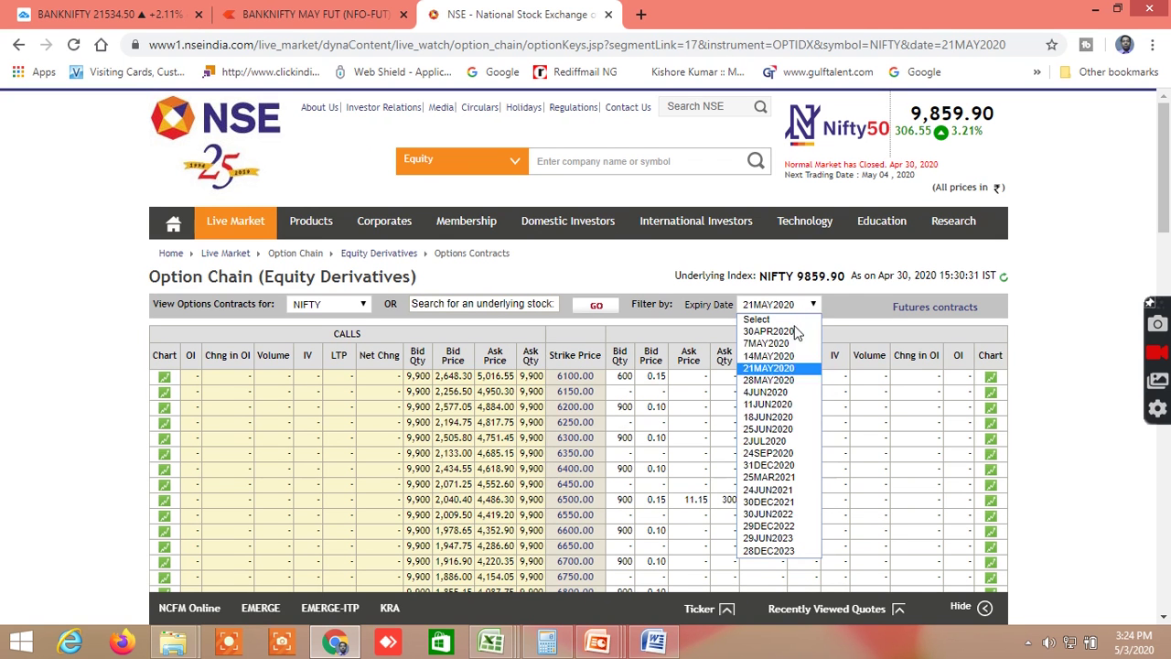
{"action": "left_click", "coordinate": [774, 381]}
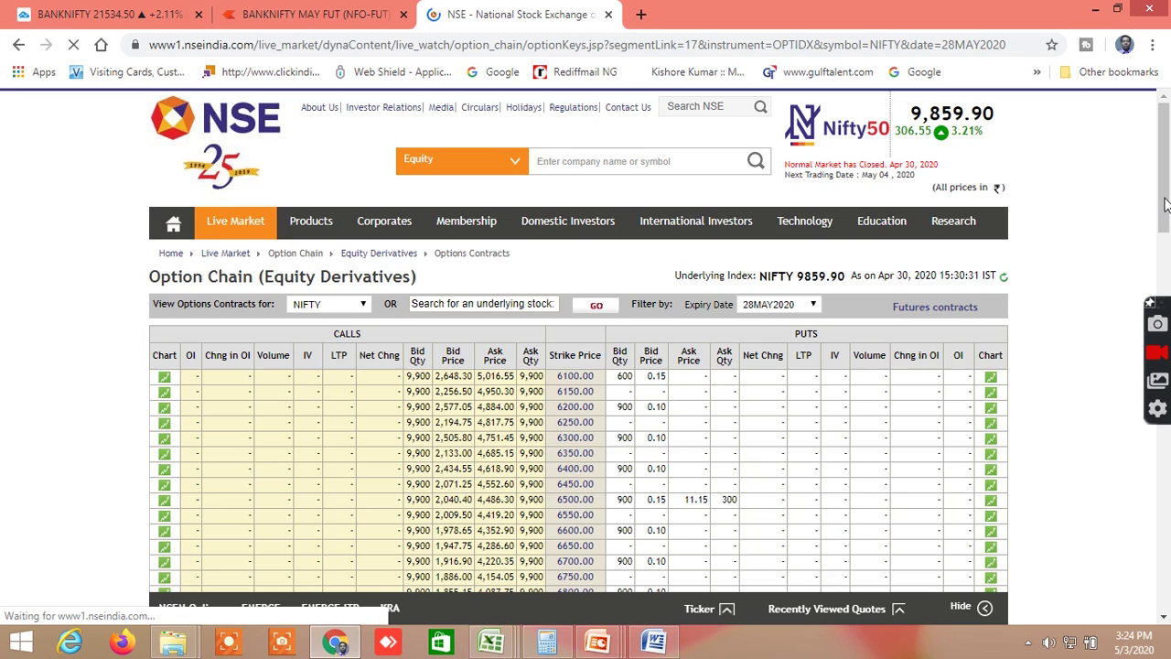
{"action": "left_click_drag", "start_coordinate": [1164, 203], "coordinate": [1150, 413]}
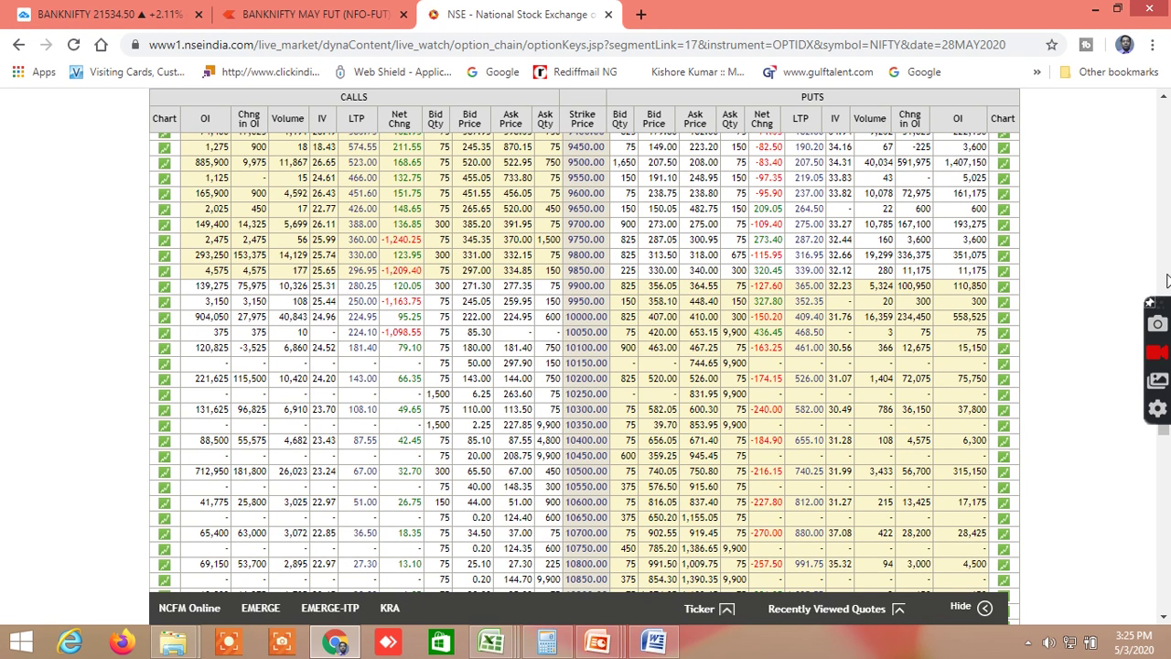
- Switch the option chain's underlying to BANKNIFTY and view the total call and put open interest at the table's end
{"action": "left_click_drag", "start_coordinate": [1163, 437], "coordinate": [1142, 134]}
{"action": "left_click", "coordinate": [343, 309]}
{"action": "left_click", "coordinate": [329, 355]}
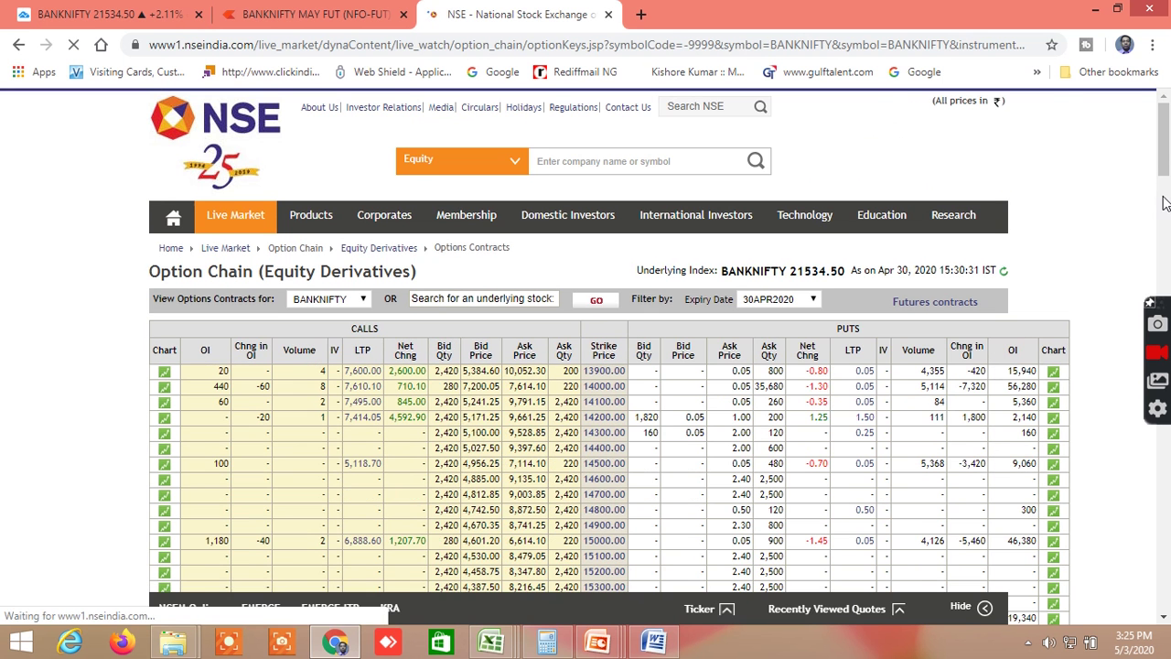
{"action": "left_click_drag", "start_coordinate": [1164, 209], "coordinate": [1164, 595]}
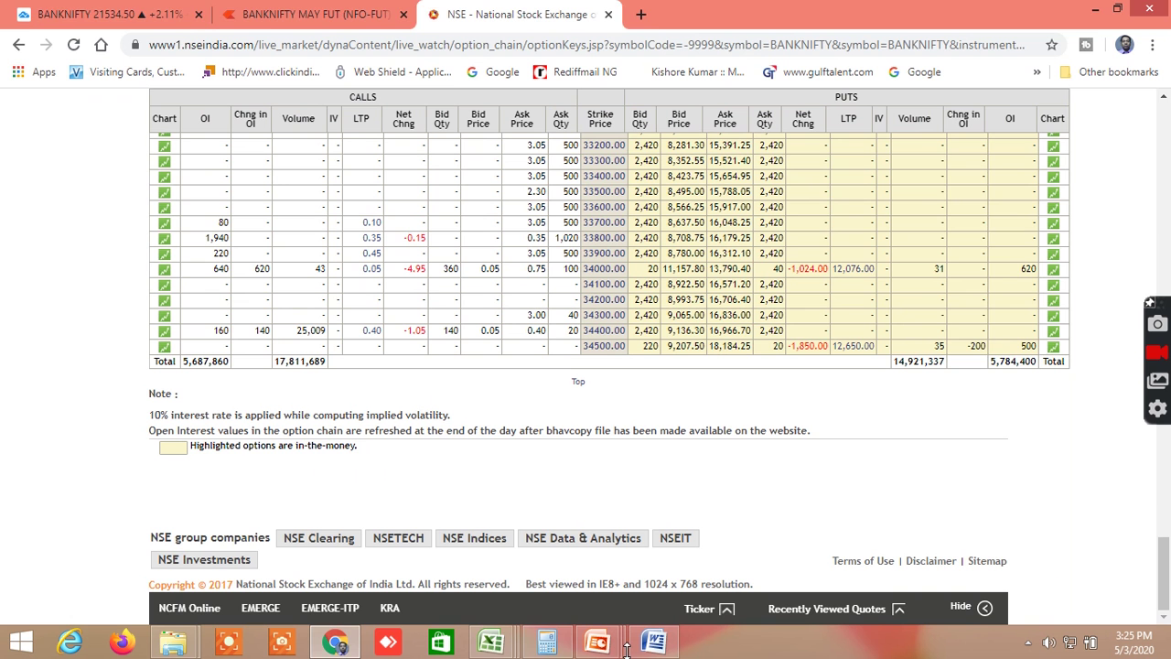
- In Calculator, work out BANKNIFTY's put-to-call open interest ratio by dividing 5784 by 5687, then minimize the calculator
{"action": "left_click", "coordinate": [547, 644]}
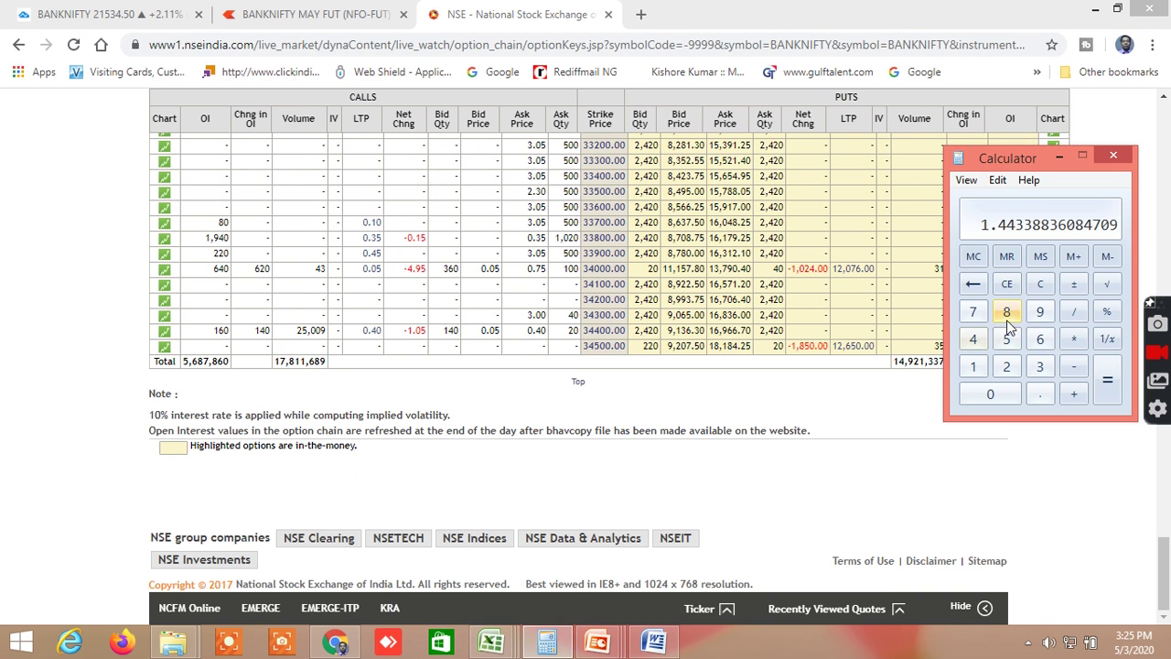
{"action": "left_click", "coordinate": [1040, 284]}
{"action": "left_click_drag", "start_coordinate": [1021, 159], "coordinate": [680, 77]}
{"action": "left_click", "coordinate": [665, 256]}
{"action": "left_click", "coordinate": [631, 229]}
{"action": "left_click", "coordinate": [665, 229]}
{"action": "left_click", "coordinate": [631, 256]}
{"action": "left_click", "coordinate": [732, 228]}
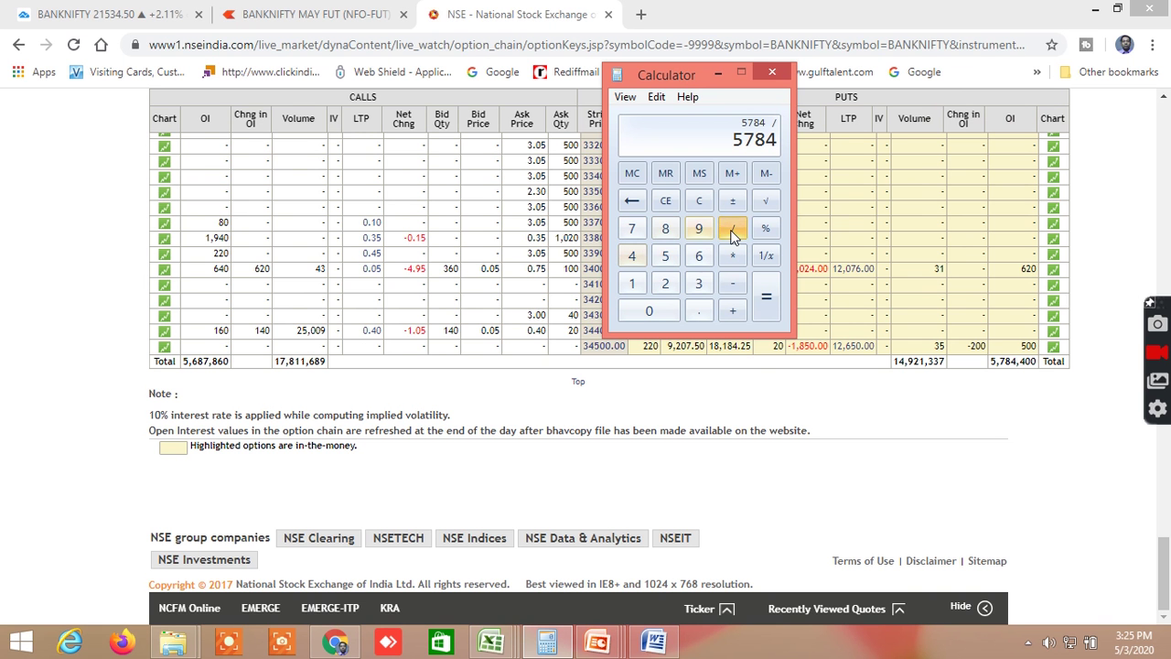
{"action": "left_click", "coordinate": [665, 256]}
{"action": "left_click", "coordinate": [699, 256]}
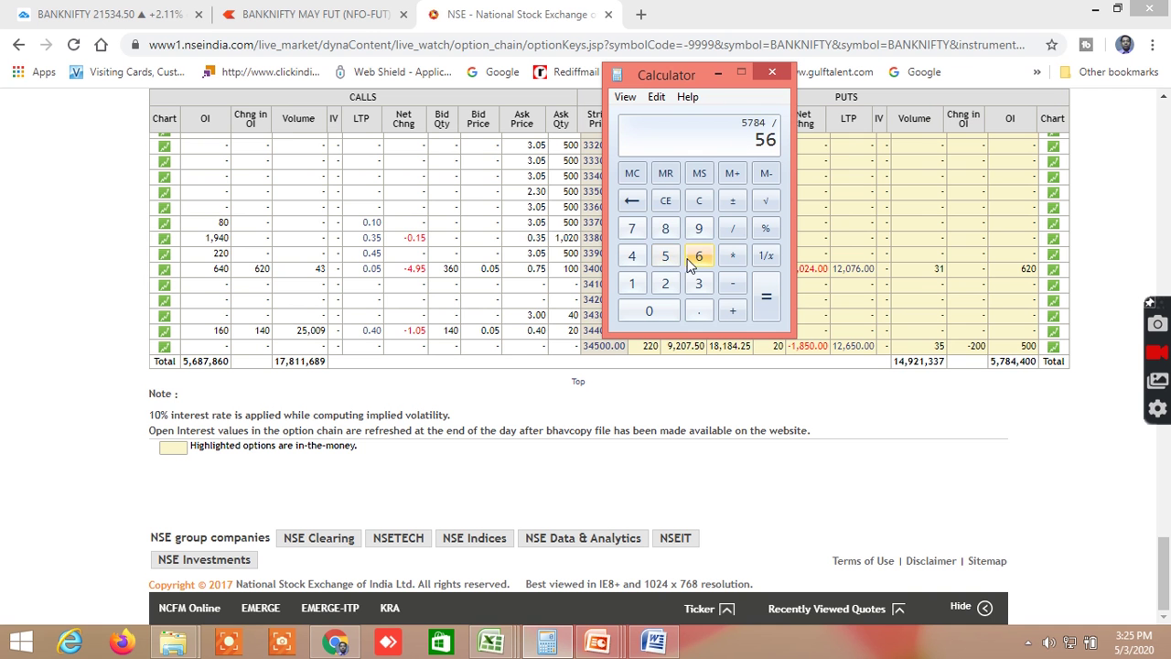
{"action": "left_click", "coordinate": [665, 229]}
{"action": "left_click", "coordinate": [631, 228]}
{"action": "left_click", "coordinate": [765, 304]}
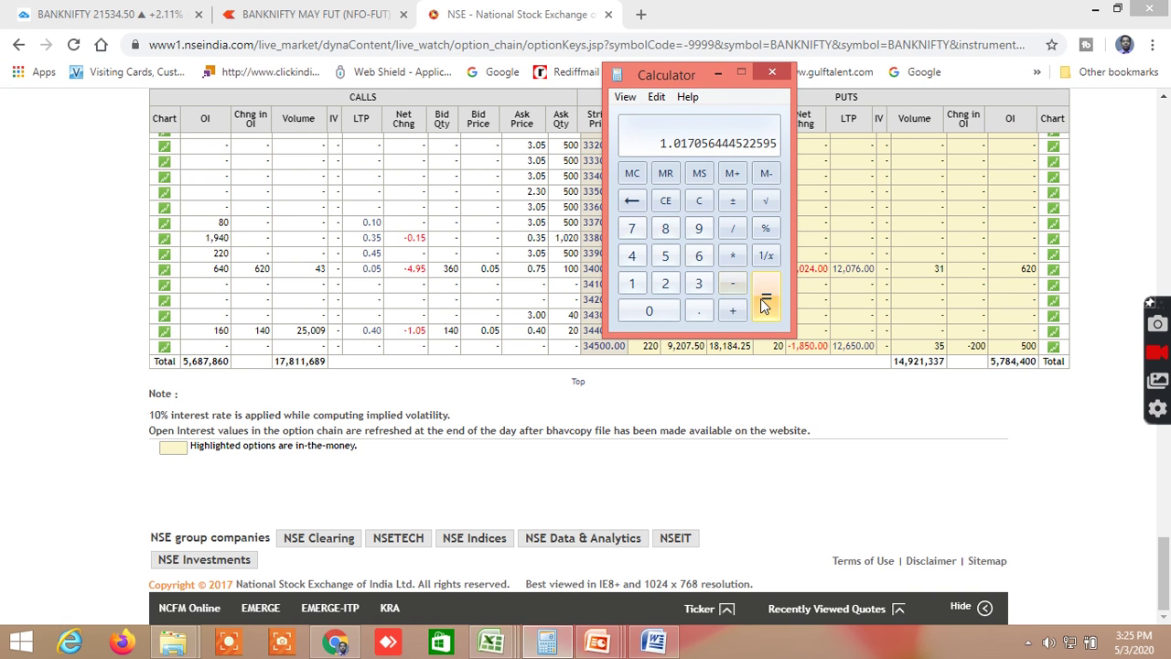
{"action": "left_click", "coordinate": [716, 73]}
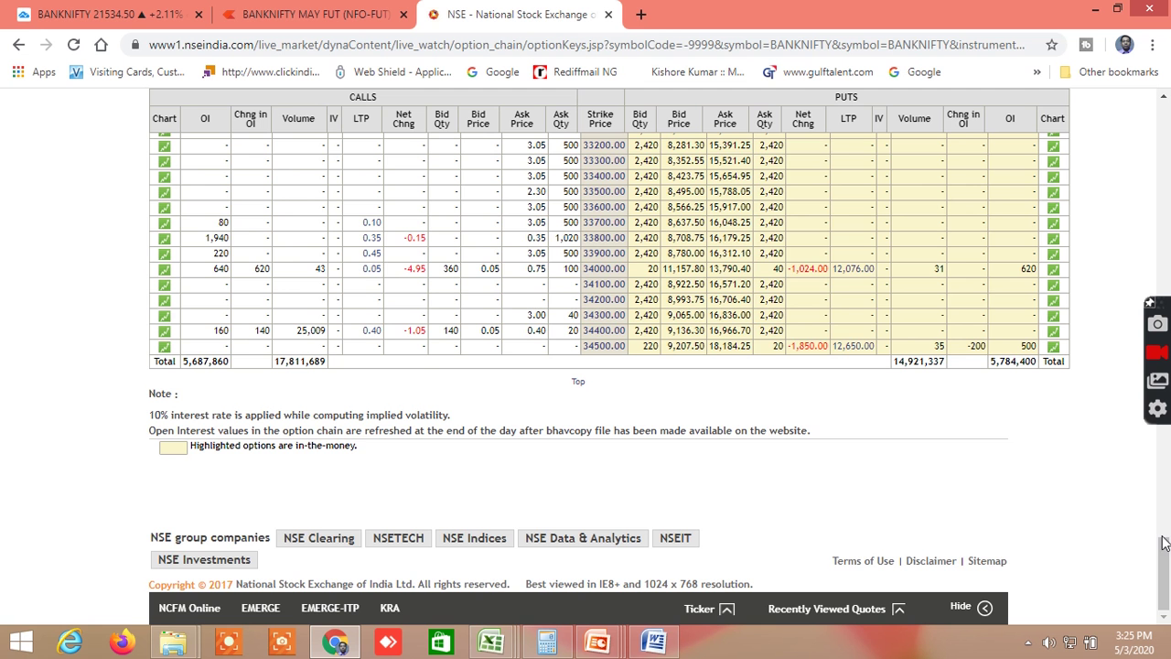
- Filter the BANKNIFTY option chain to the 7MAY2020 expiry
{"action": "left_click_drag", "start_coordinate": [1167, 564], "coordinate": [1116, 105]}
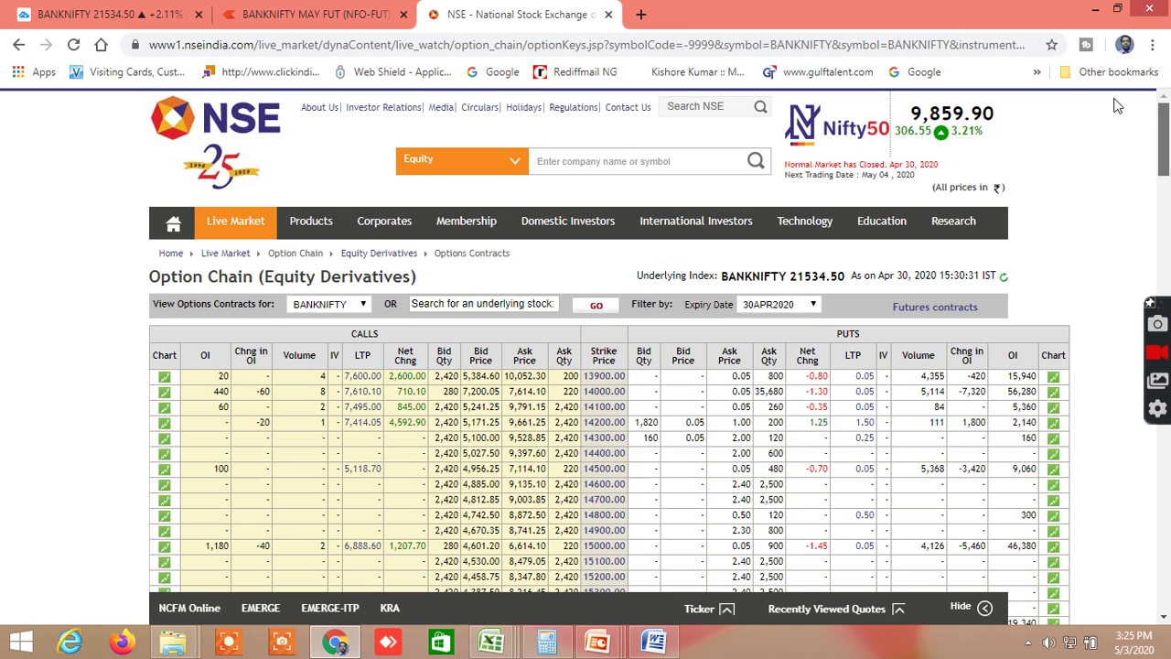
{"action": "left_click", "coordinate": [780, 304]}
{"action": "left_click", "coordinate": [788, 344]}
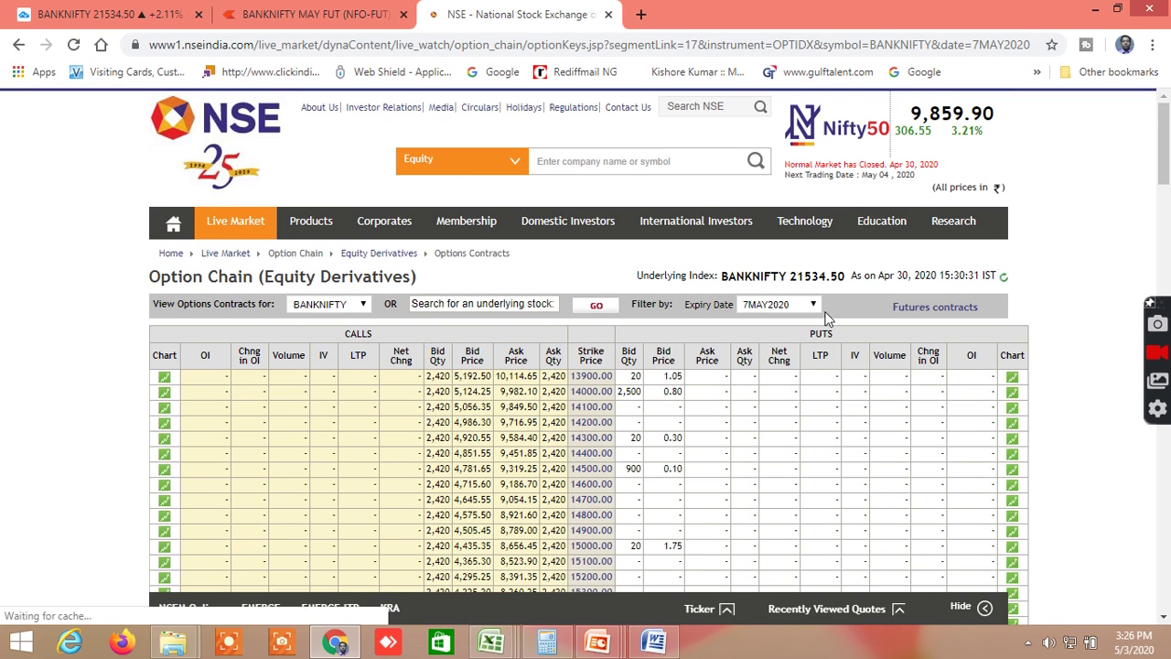
- Using the table's total open interest, divide 1006 by 1172 in Calculator for BANKNIFTY's put-to-call ratio, then minimize the calculator
{"action": "left_click_drag", "start_coordinate": [1166, 161], "coordinate": [1167, 585]}
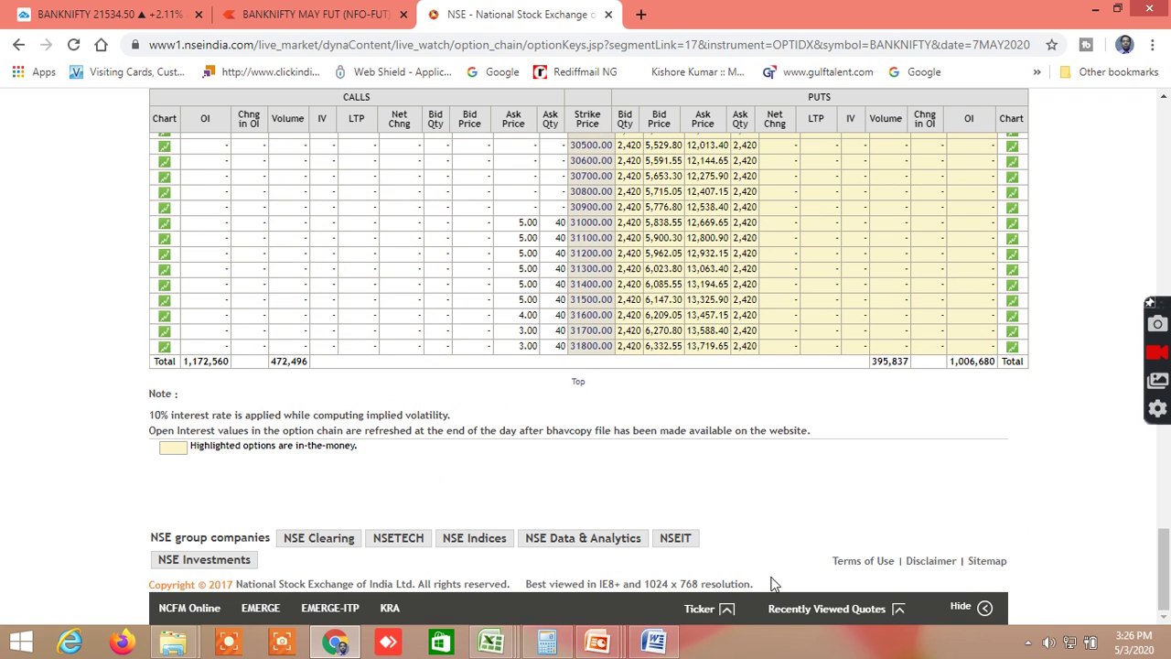
{"action": "left_click", "coordinate": [547, 643]}
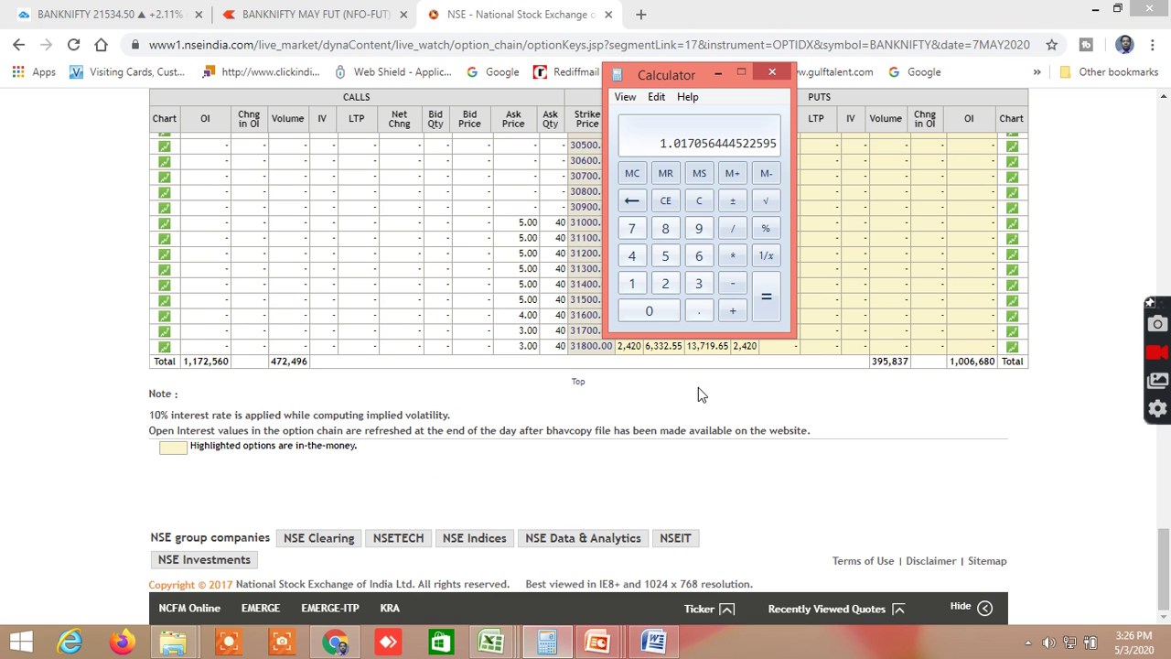
{"action": "left_click", "coordinate": [631, 283]}
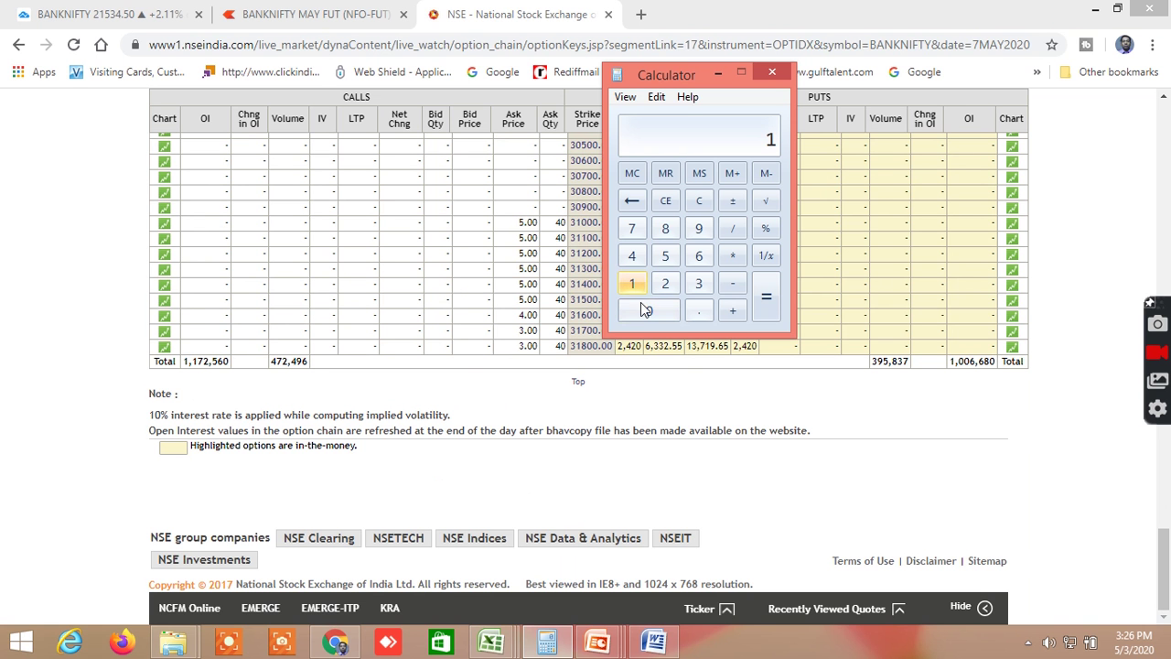
{"action": "left_click", "coordinate": [640, 309]}
{"action": "left_click", "coordinate": [639, 310]}
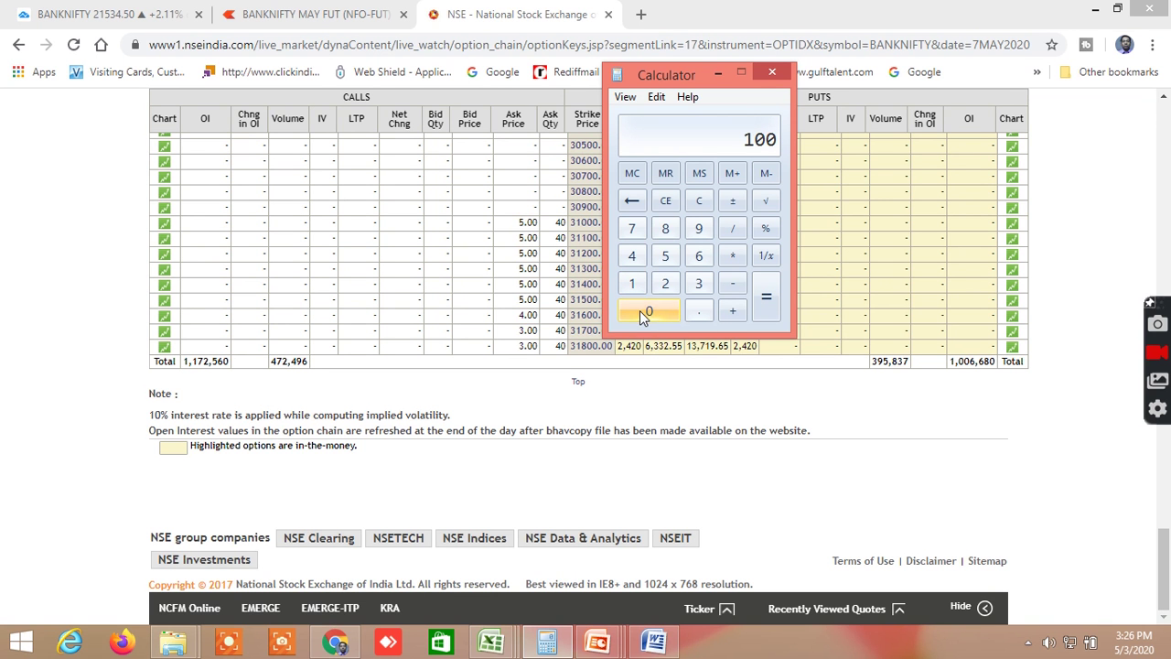
{"action": "left_click", "coordinate": [700, 256]}
{"action": "left_click", "coordinate": [735, 231]}
{"action": "left_click", "coordinate": [633, 286]}
{"action": "left_click", "coordinate": [632, 228]}
{"action": "left_click", "coordinate": [665, 283]}
{"action": "left_click", "coordinate": [764, 309]}
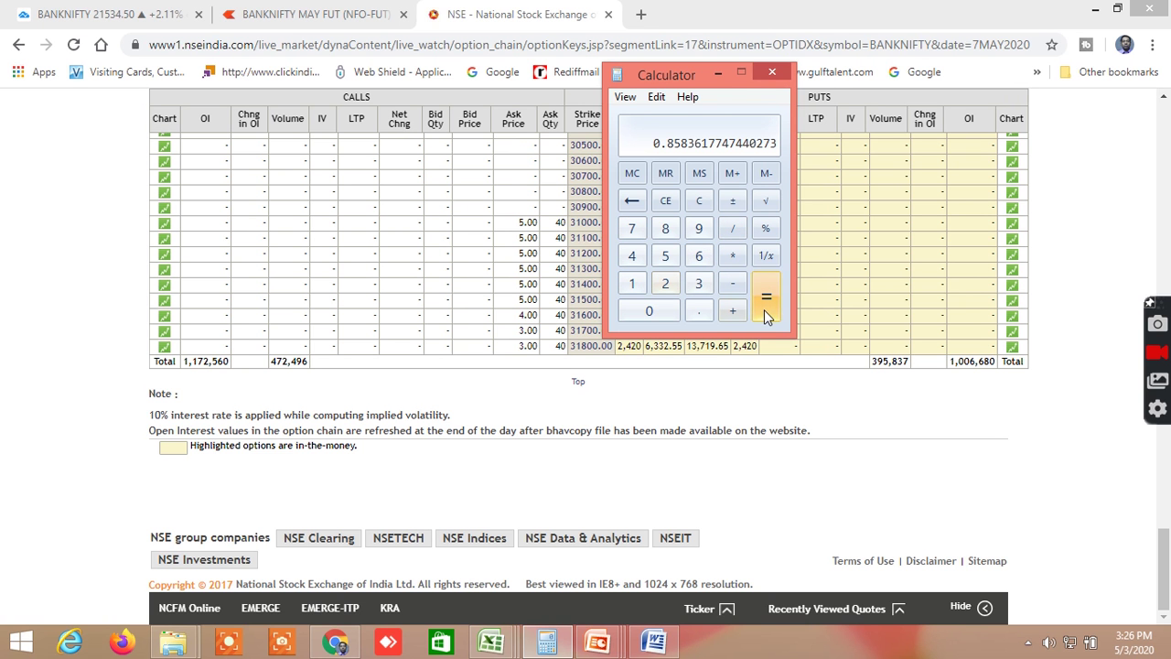
{"action": "left_click", "coordinate": [719, 75]}
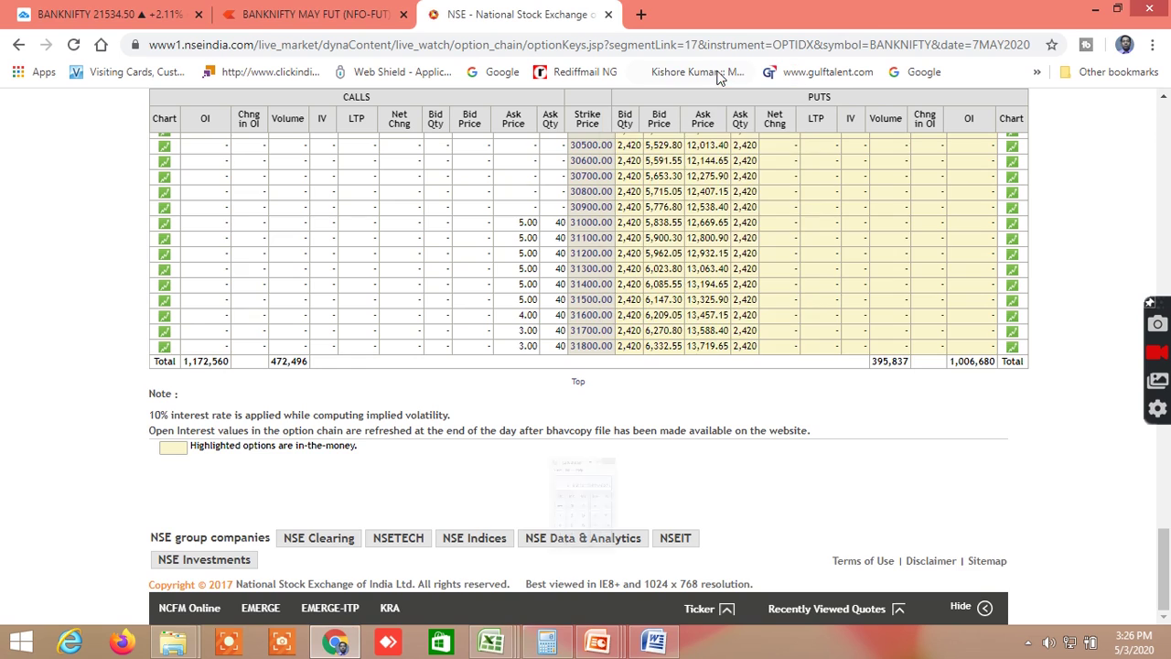
- Examine call and put open interest in the BANKNIFTY 7MAY2020 option chain for strikes around 19000 to 24000
{"action": "left_click_drag", "start_coordinate": [1166, 548], "coordinate": [1163, 287]}
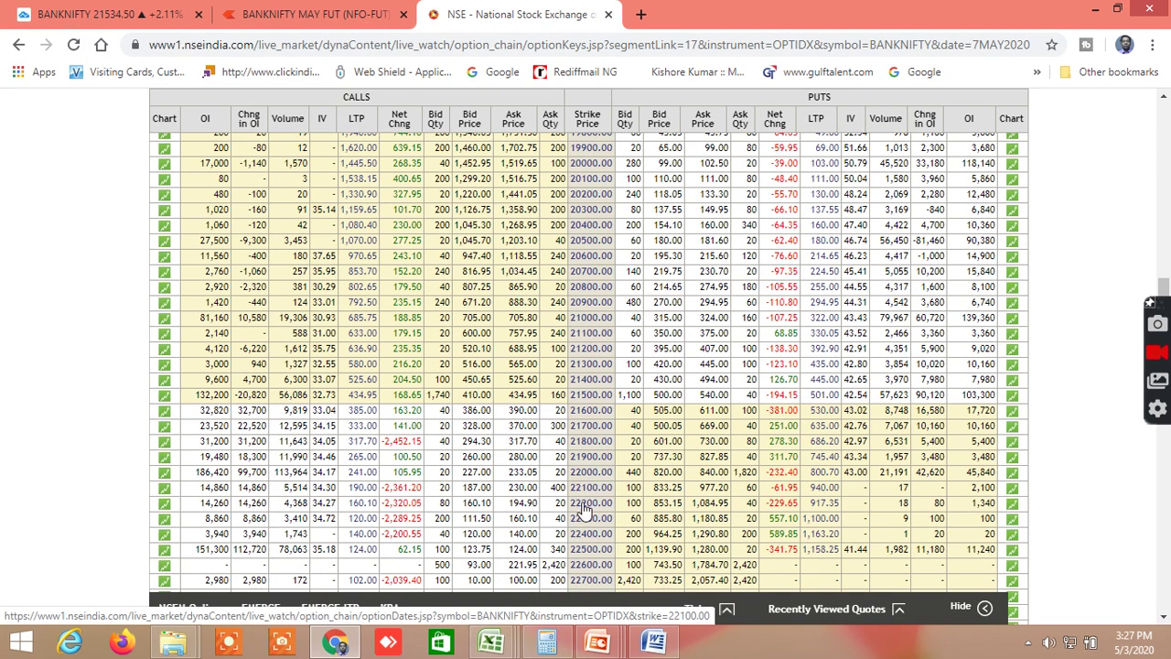
{"action": "scroll", "coordinate": [603, 535], "scroll_direction": "up", "scroll_amount": 1}
{"action": "scroll", "coordinate": [609, 521], "scroll_direction": "down", "scroll_amount": 4}
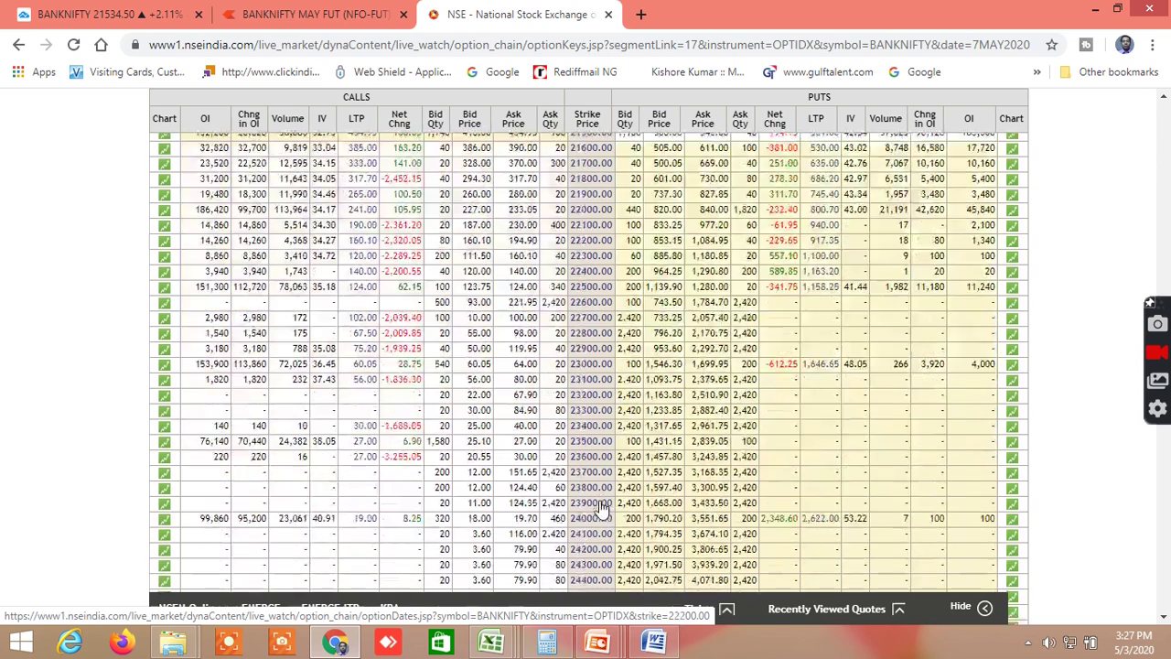
{"action": "scroll", "coordinate": [602, 508], "scroll_direction": "up", "scroll_amount": 2}
{"action": "right_click", "coordinate": [570, 450]}
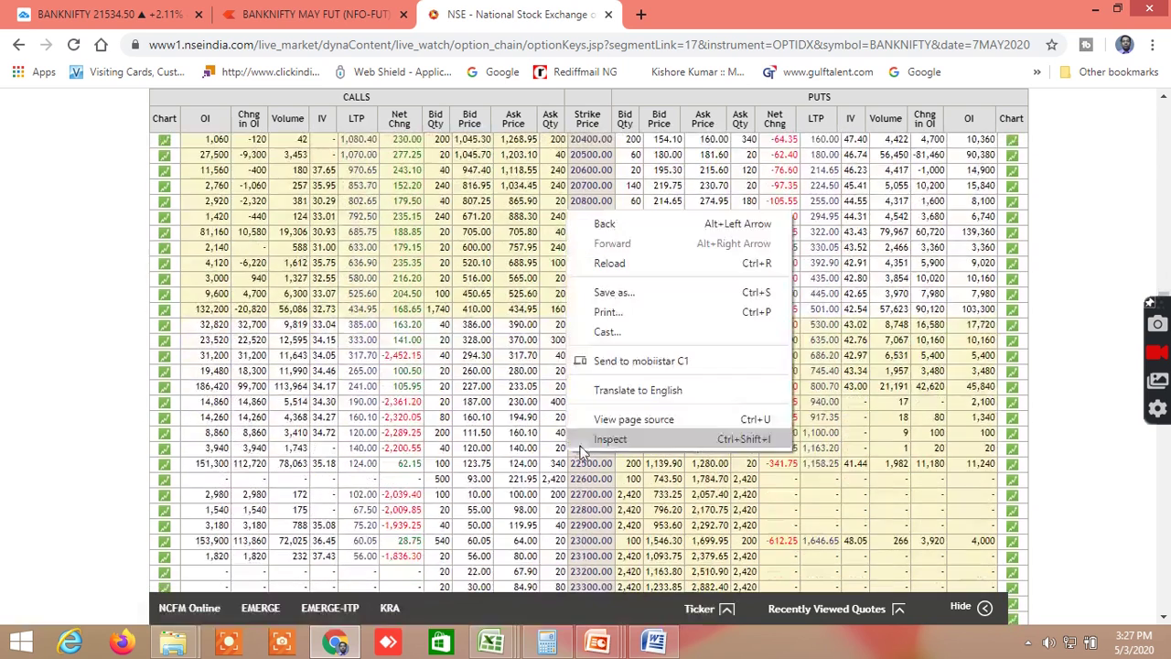
{"action": "left_click", "coordinate": [517, 458]}
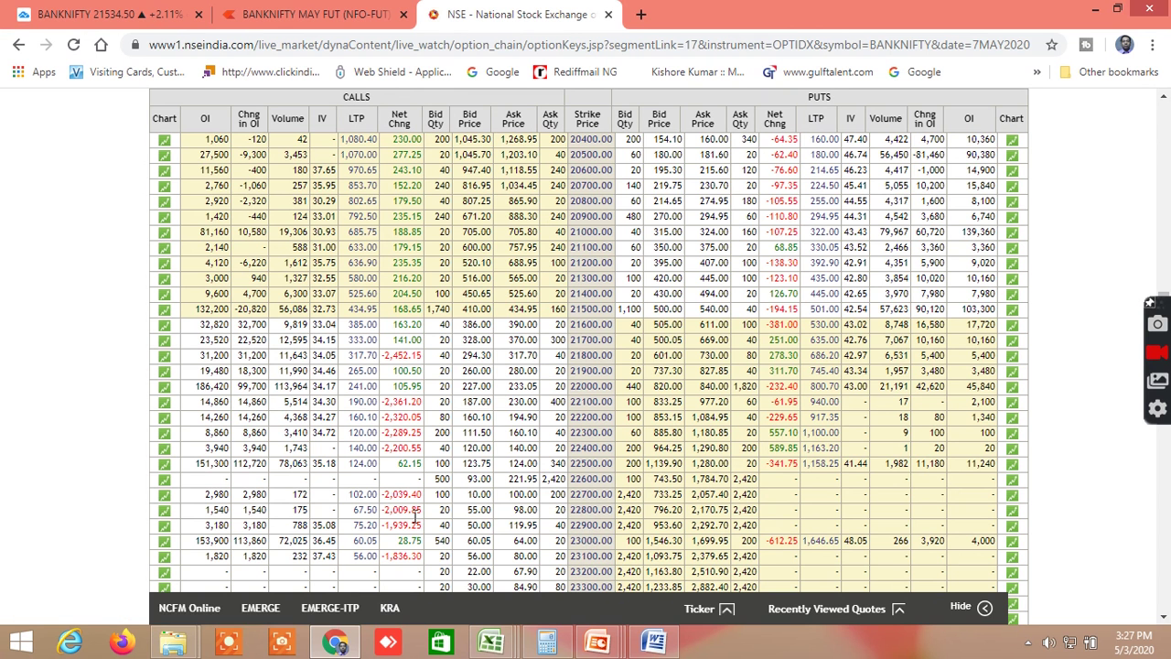
{"action": "scroll", "coordinate": [595, 540], "scroll_direction": "down", "scroll_amount": 1}
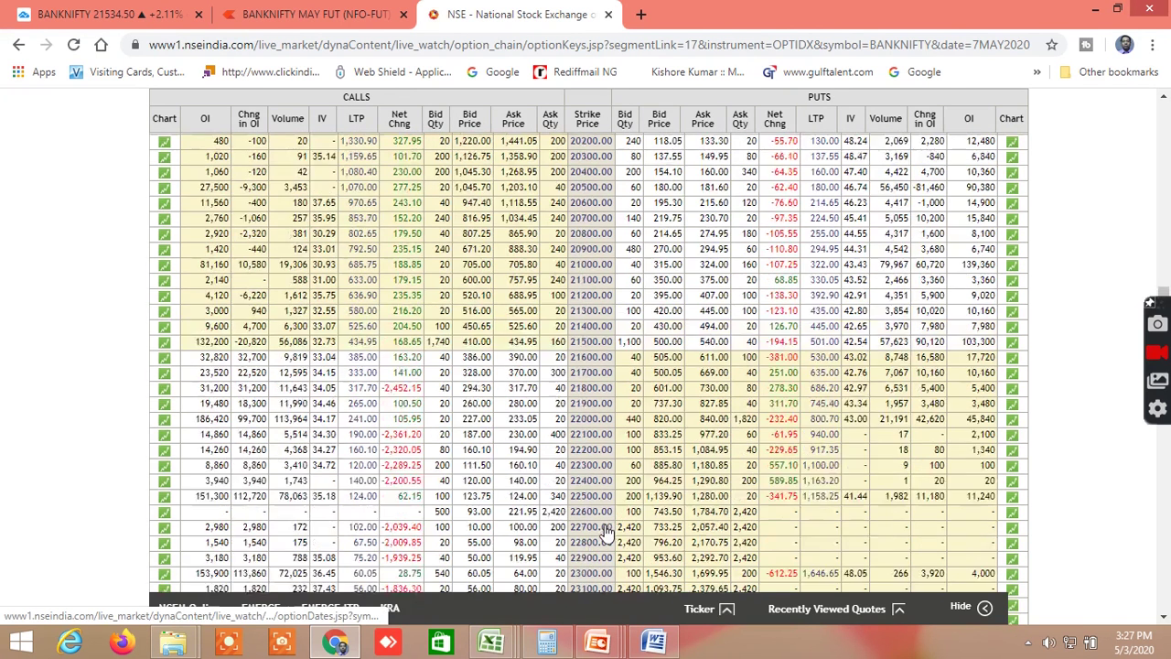
{"action": "scroll", "coordinate": [733, 427], "scroll_direction": "up", "scroll_amount": 2}
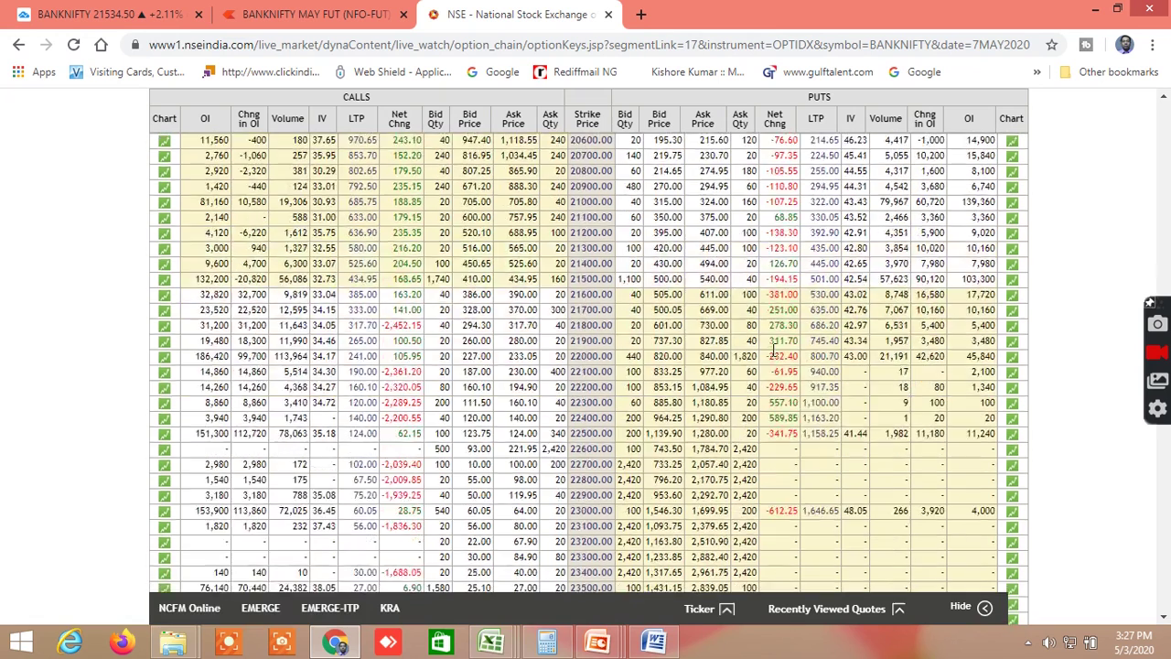
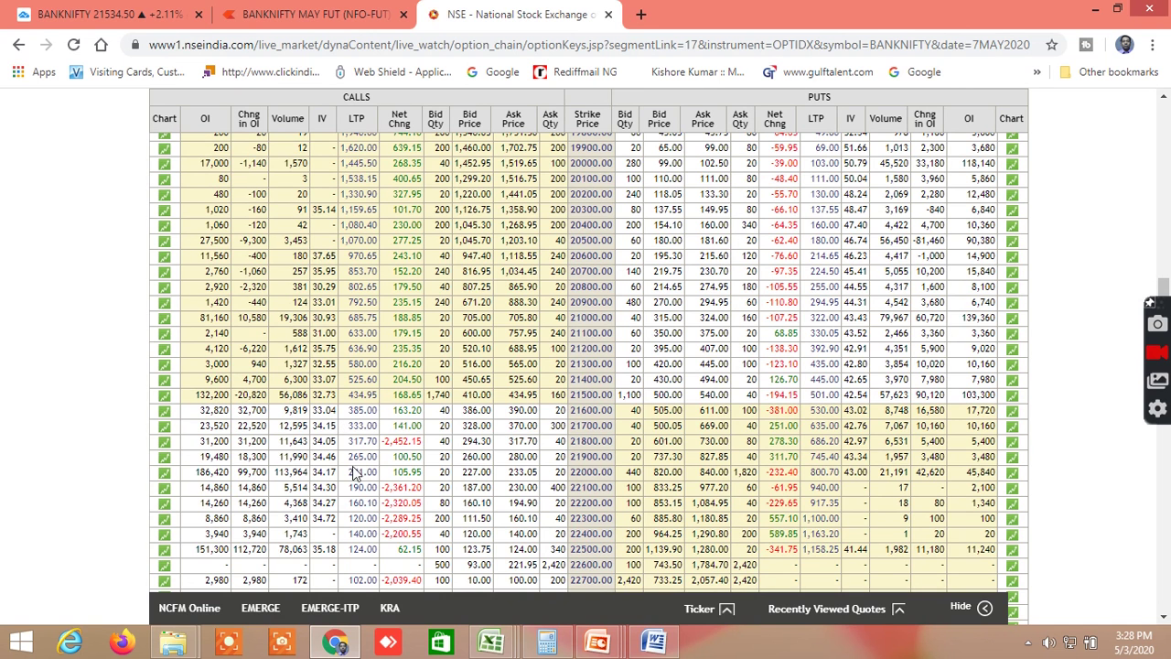
{"action": "scroll", "coordinate": [742, 390], "scroll_direction": "up", "scroll_amount": 2}
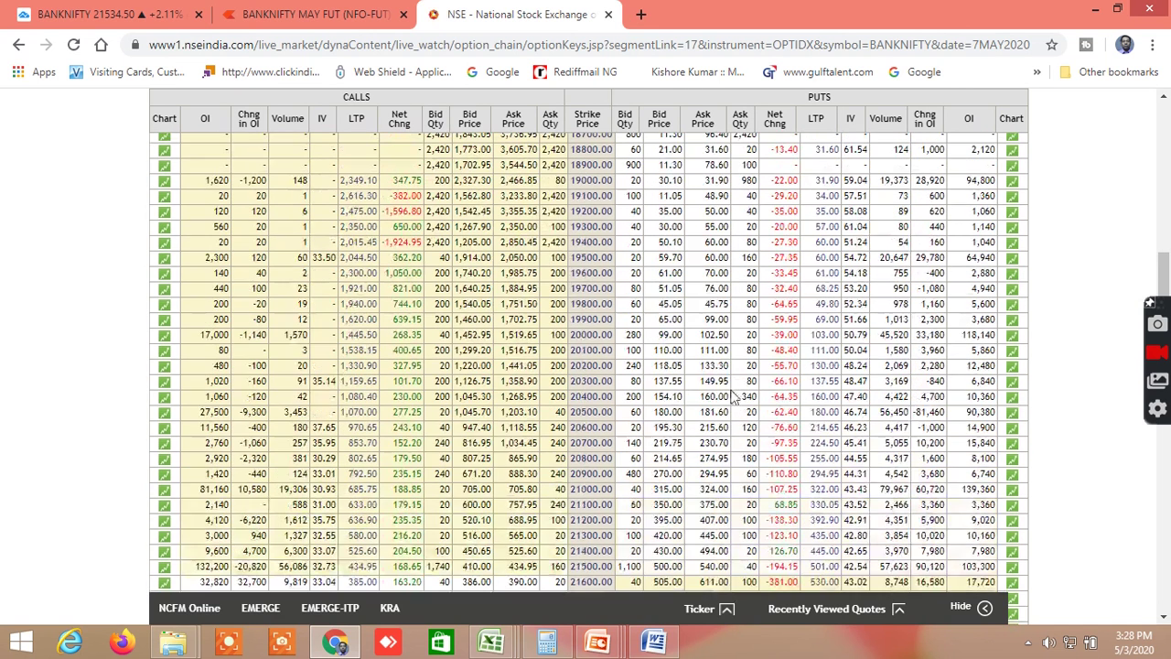
- Switch to the WORKING FILE workbook in Excel and review the NIFTY and BANKNIFTY option chain IV probabilities
{"action": "left_click", "coordinate": [494, 643]}
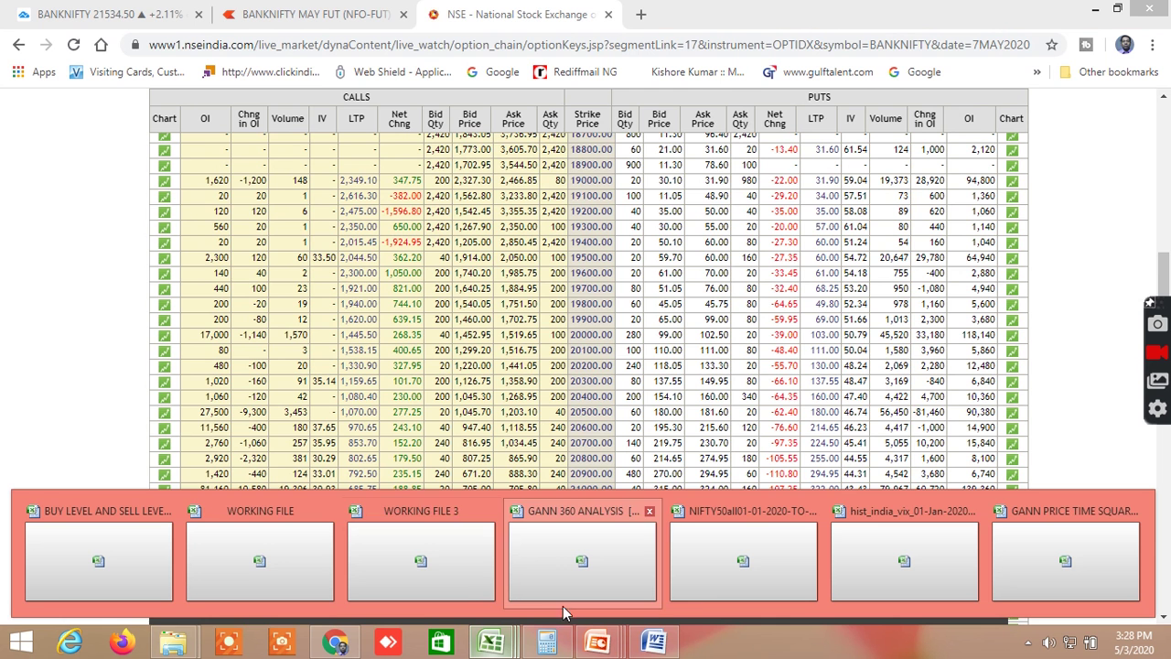
{"action": "left_click", "coordinate": [266, 564]}
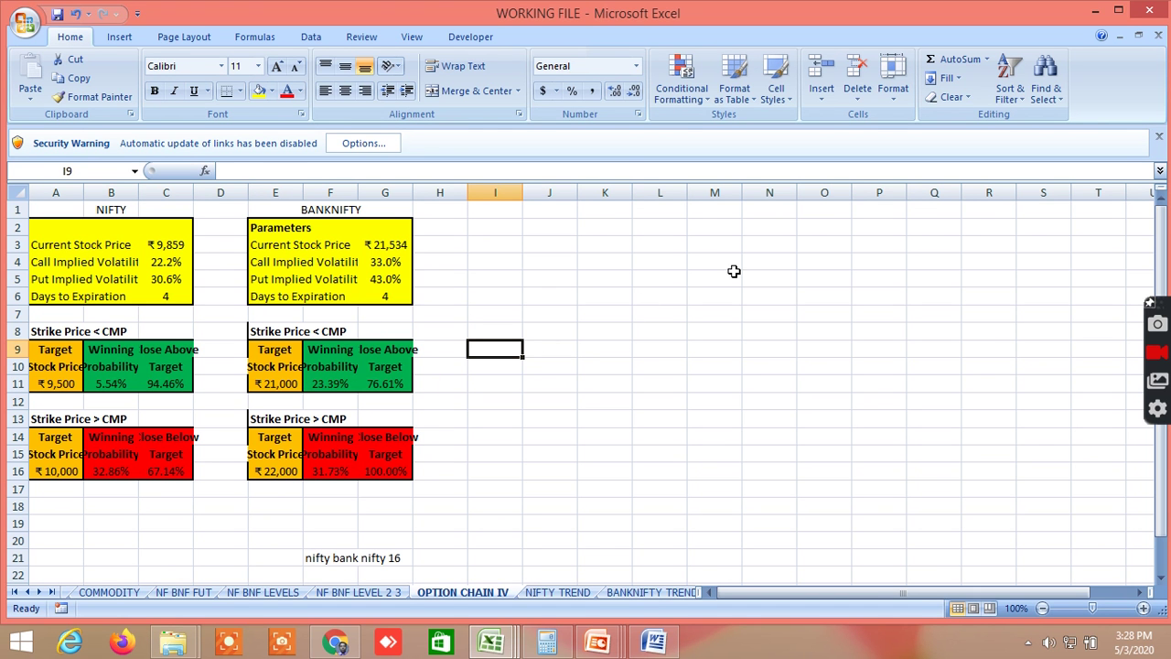
- Bring up the NIFTY50all01-01-2020-TO-10-05-2020 workbook and review the P/E, P/B and dividend yield history from January into March 2020
{"action": "mouse_move", "coordinate": [501, 651]}
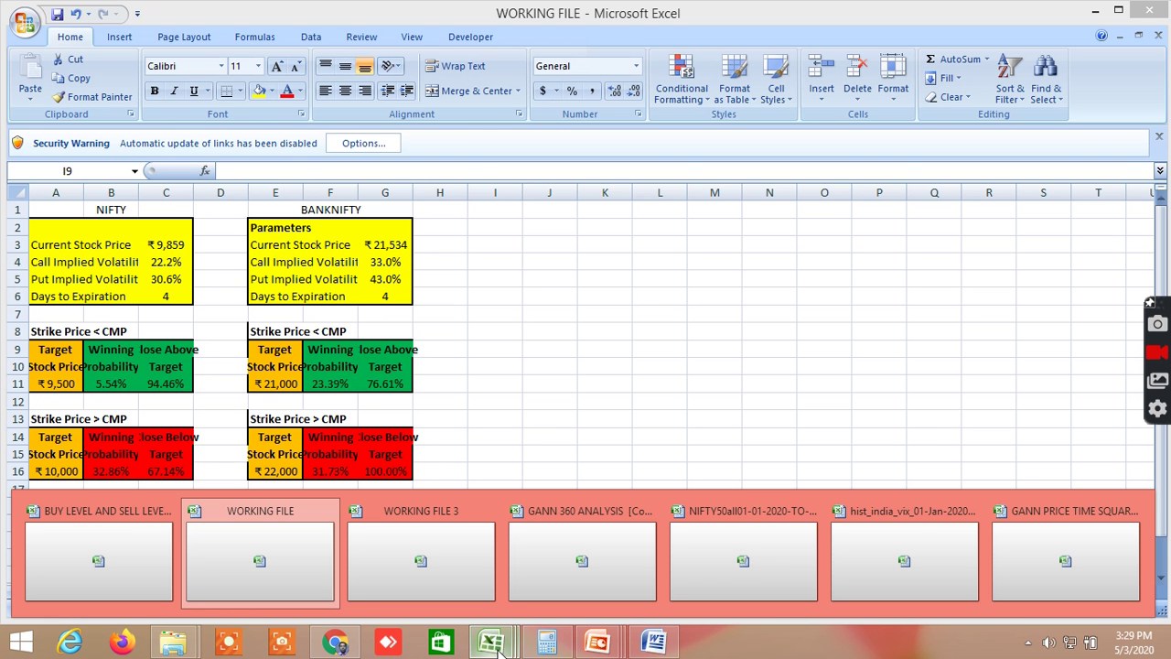
{"action": "left_click", "coordinate": [747, 569]}
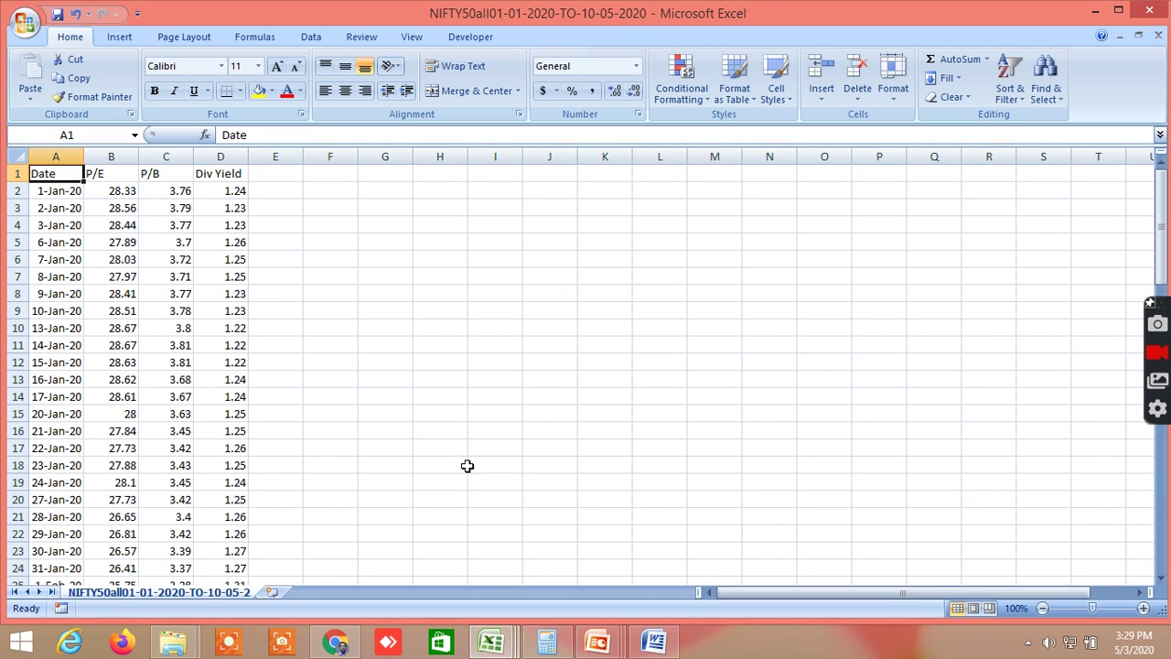
{"action": "left_click", "coordinate": [319, 243]}
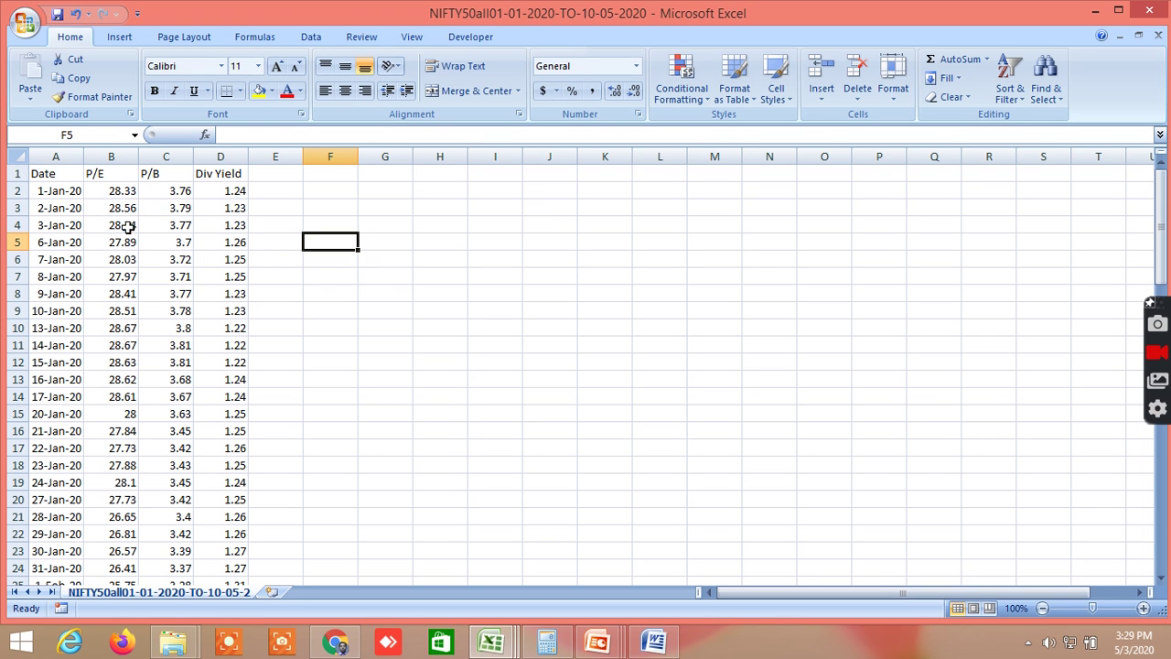
{"action": "scroll", "coordinate": [192, 260], "scroll_direction": "down", "scroll_amount": 1}
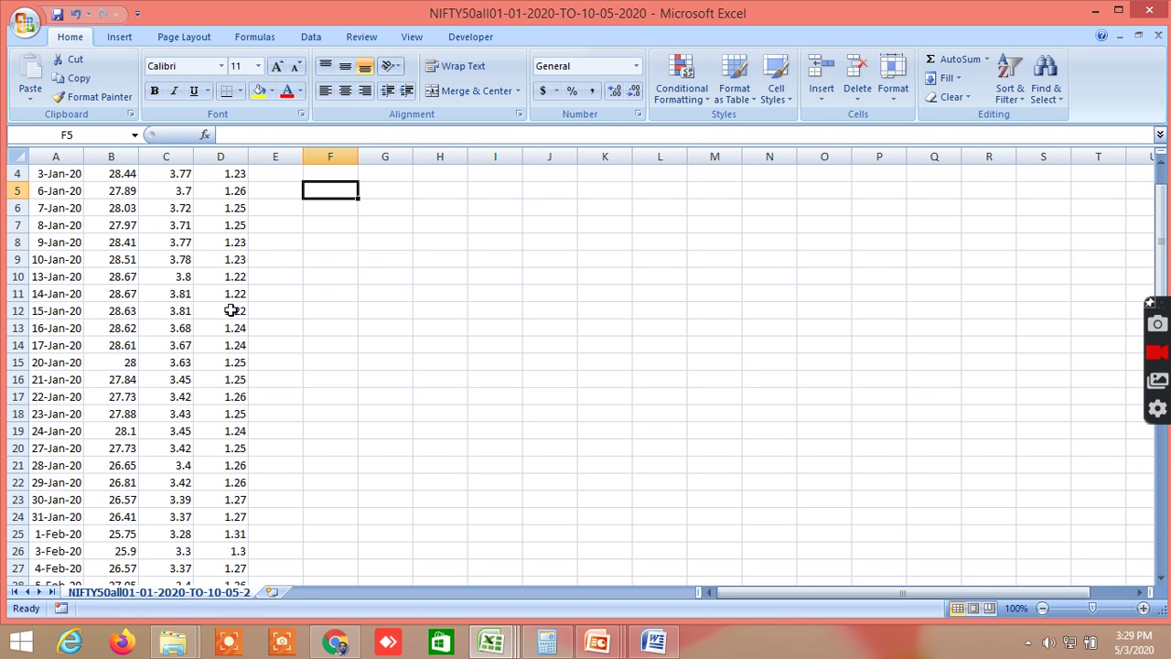
{"action": "scroll", "coordinate": [235, 405], "scroll_direction": "down", "scroll_amount": 1}
{"action": "scroll", "coordinate": [235, 405], "scroll_direction": "down", "scroll_amount": 2}
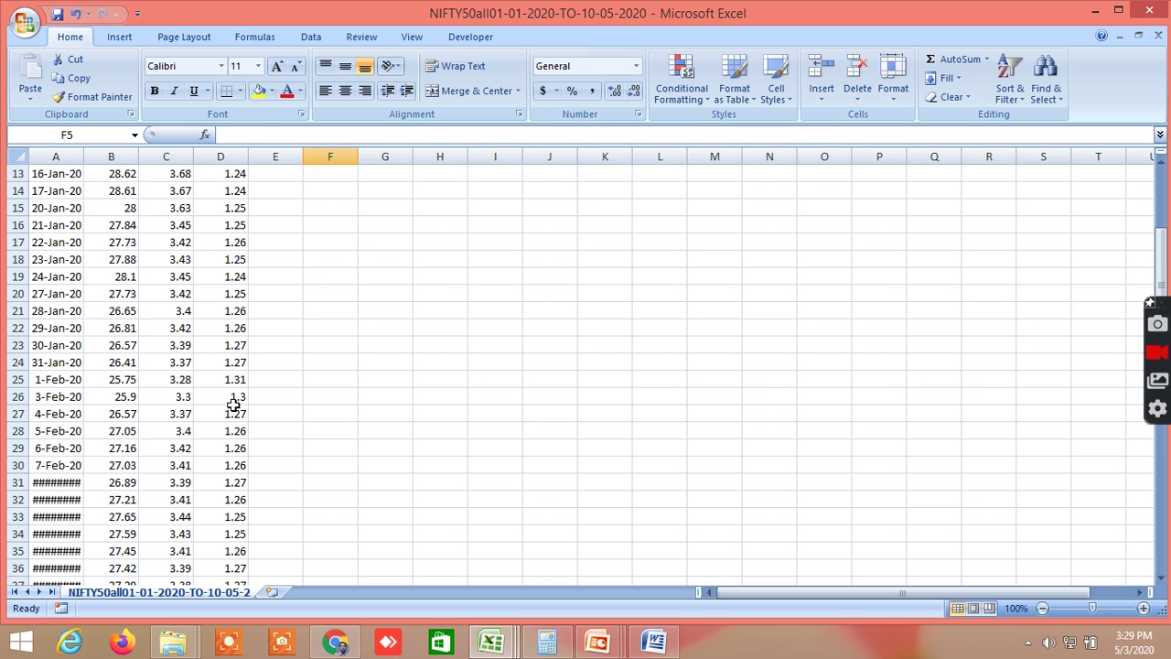
{"action": "scroll", "coordinate": [233, 412], "scroll_direction": "down", "scroll_amount": 4}
{"action": "scroll", "coordinate": [229, 413], "scroll_direction": "up", "scroll_amount": 1}
{"action": "scroll", "coordinate": [222, 417], "scroll_direction": "down", "scroll_amount": 1}
{"action": "scroll", "coordinate": [224, 418], "scroll_direction": "down", "scroll_amount": 3}
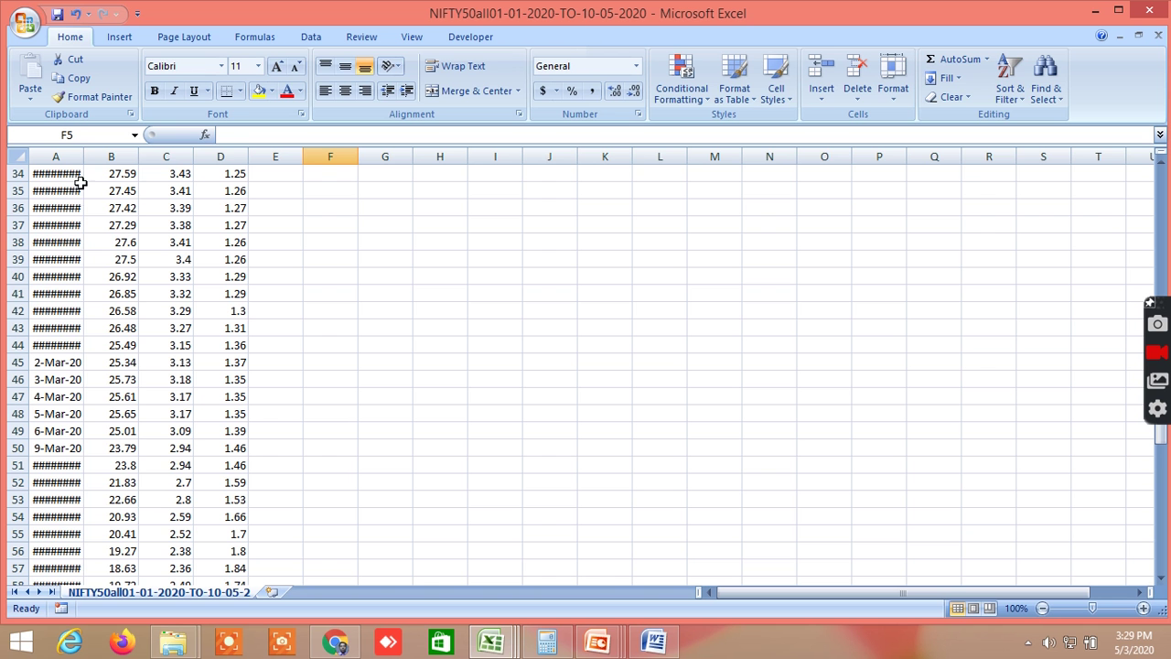
- Widen the Date column so every date shows, and review the NIFTY valuation rows through 30-Apr-20
{"action": "left_click_drag", "start_coordinate": [84, 150], "coordinate": [99, 150]}
{"action": "scroll", "coordinate": [151, 379], "scroll_direction": "down", "scroll_amount": 8}
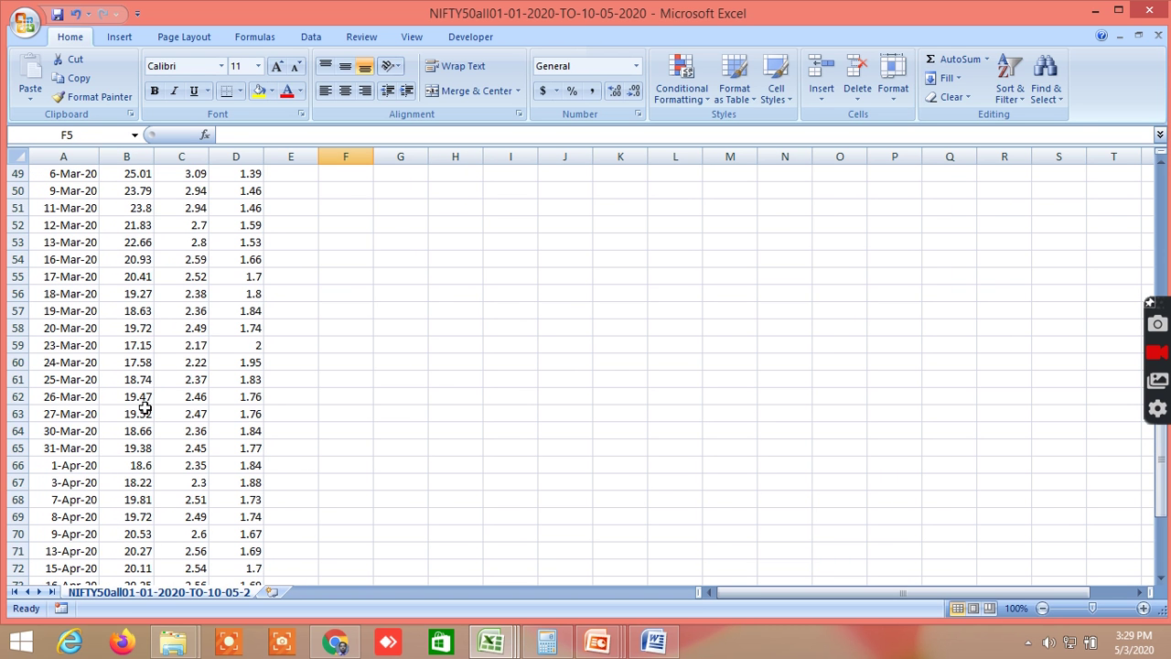
{"action": "scroll", "coordinate": [139, 451], "scroll_direction": "down", "scroll_amount": 1}
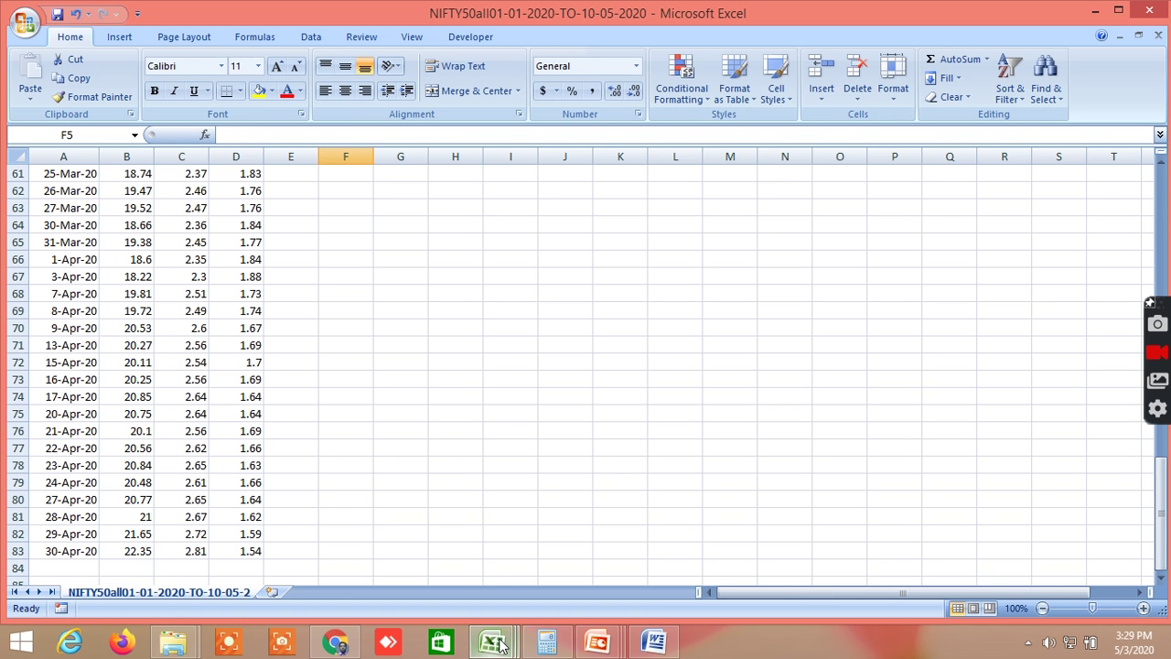
- Bring up the hist_india_vix_01-Jan-2020_03-May-2020 workbook and compare India VIX values from April, early January and March 2020
{"action": "mouse_move", "coordinate": [501, 645]}
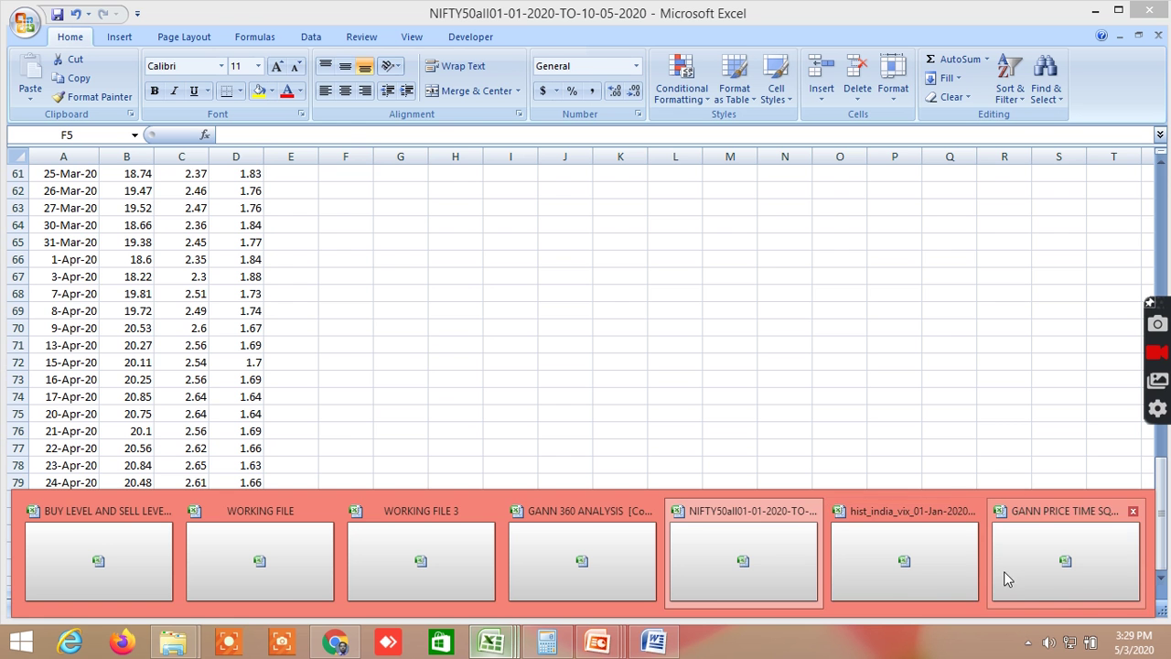
{"action": "left_click", "coordinate": [927, 568]}
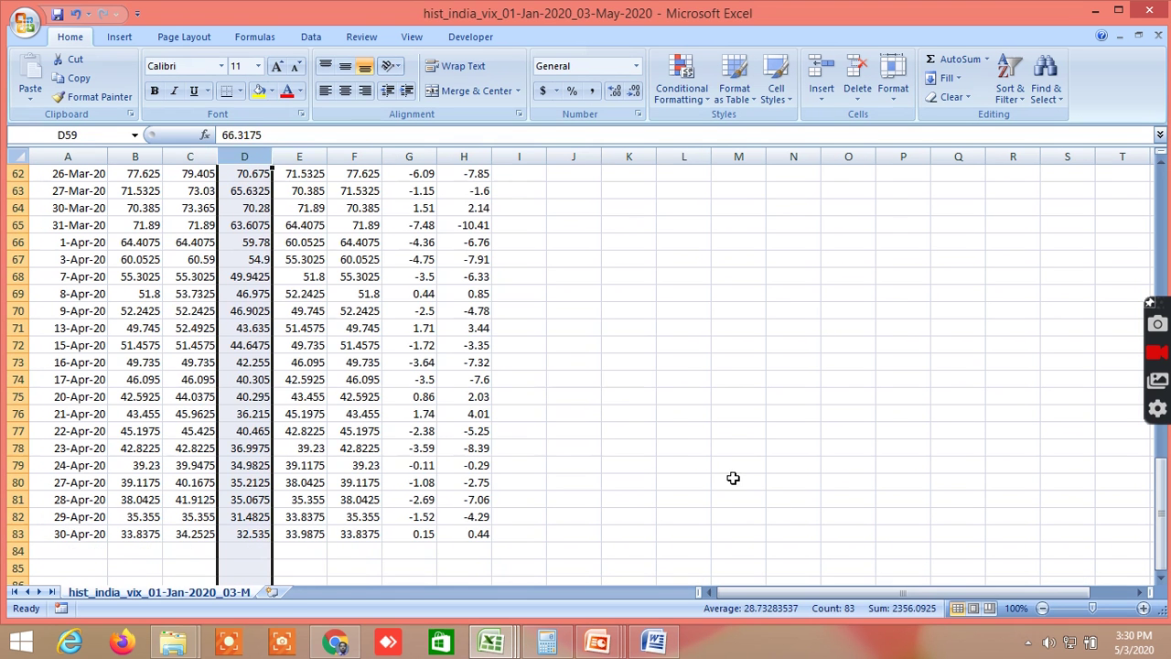
{"action": "left_click", "coordinate": [579, 378]}
{"action": "scroll", "coordinate": [674, 350], "scroll_direction": "up", "scroll_amount": 1}
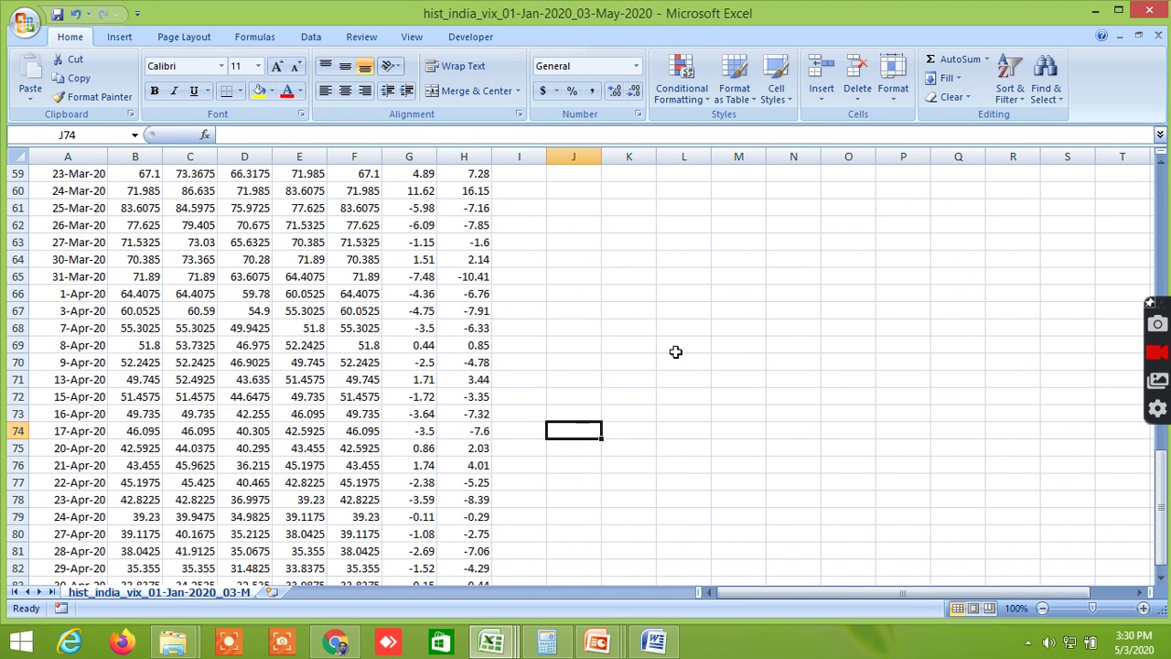
{"action": "scroll", "coordinate": [675, 351], "scroll_direction": "down", "scroll_amount": 2}
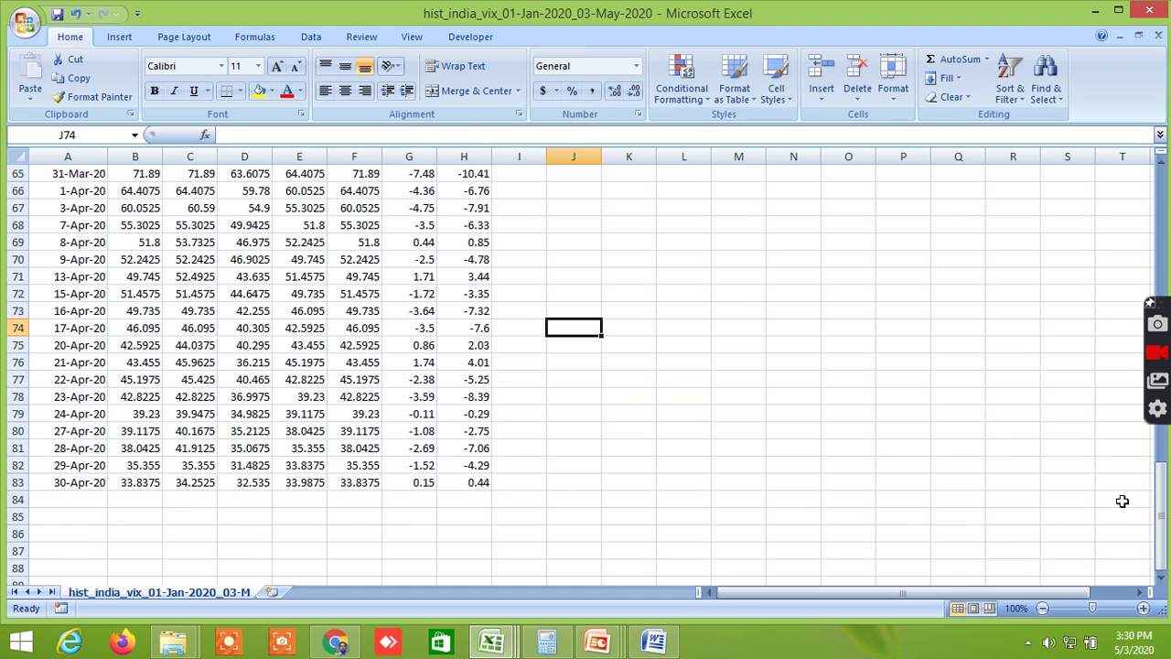
{"action": "left_click_drag", "start_coordinate": [1164, 514], "coordinate": [1160, 172]}
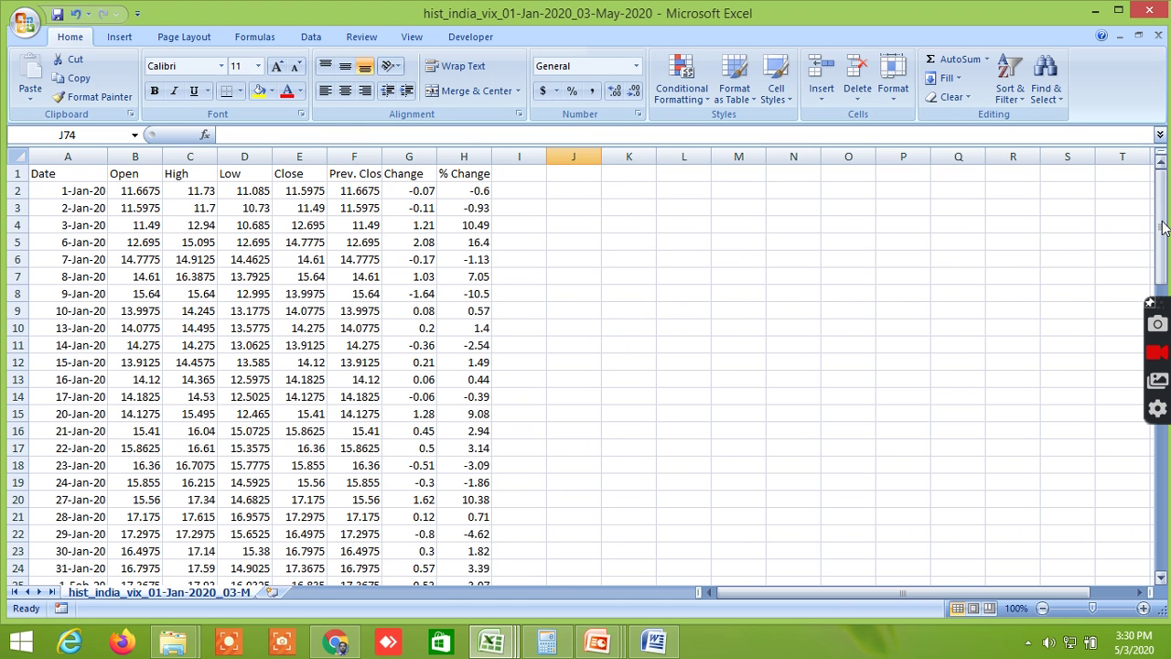
{"action": "left_click_drag", "start_coordinate": [1163, 227], "coordinate": [1156, 460]}
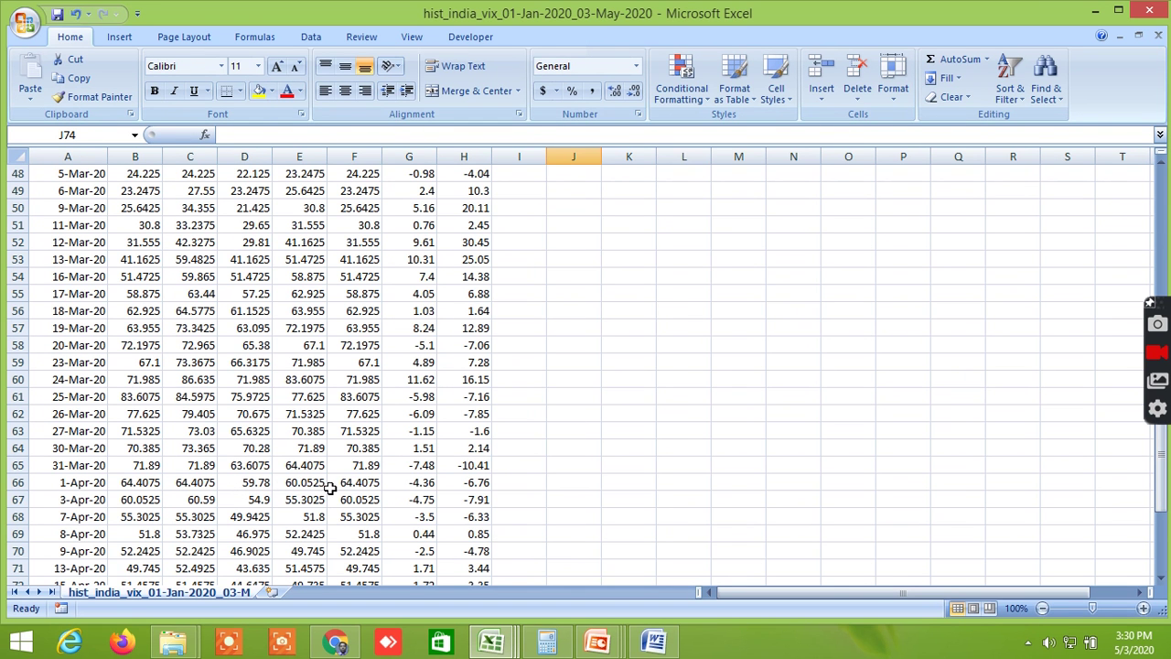
- Bring up the GANN PRICE TIME SQUARE ANALYSIS workbook and view the NIFTY sheet's March and April 2020 prices
{"action": "mouse_move", "coordinate": [501, 642]}
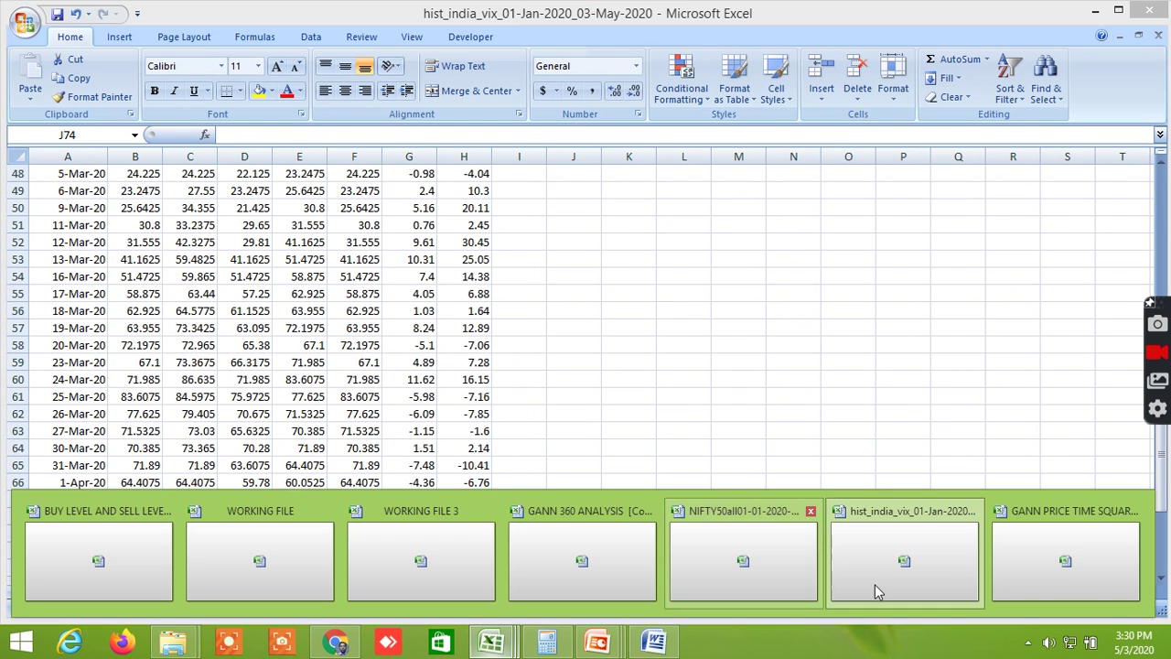
{"action": "left_click", "coordinate": [1079, 567]}
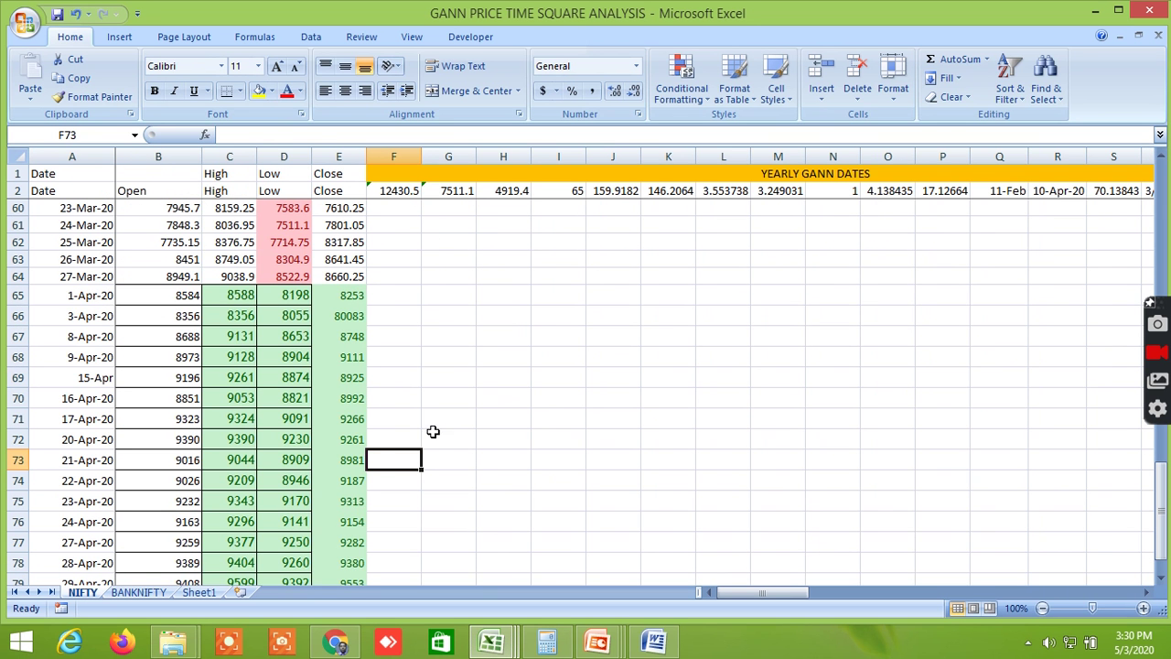
{"action": "scroll", "coordinate": [432, 430], "scroll_direction": "up", "scroll_amount": 1}
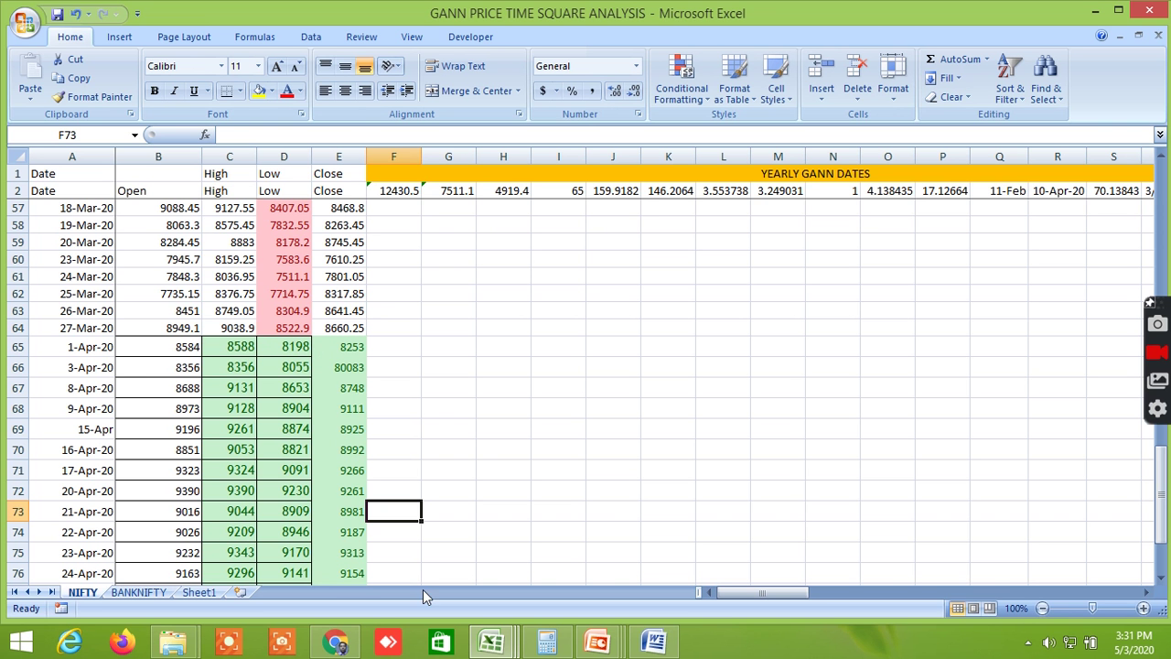
- Return to the hist_india_vix_01-Jan-2020_03-May-2020 workbook to view the March and April VIX rows
{"action": "left_click", "coordinate": [510, 646]}
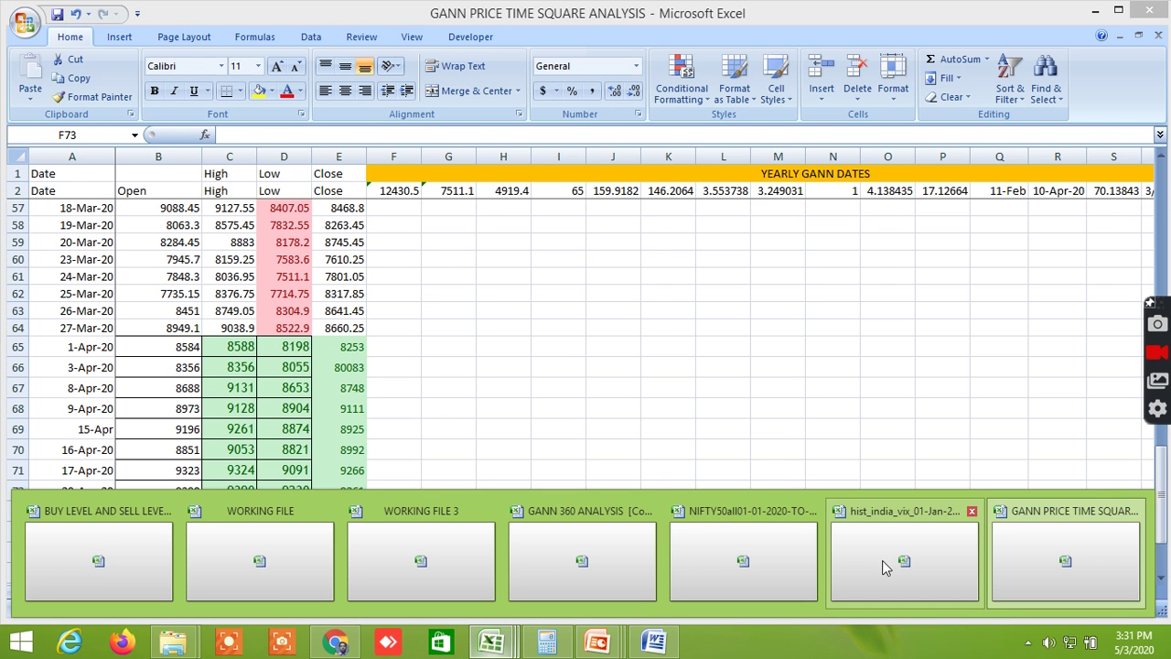
{"action": "left_click", "coordinate": [889, 559]}
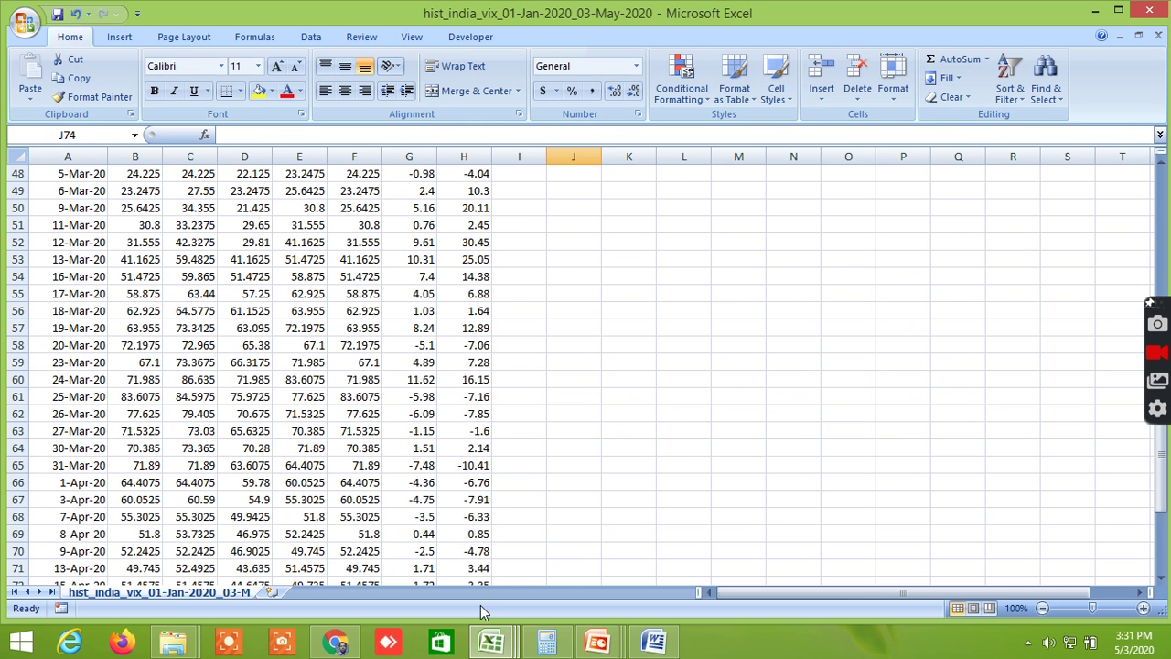
- Bring up the GANN PRICE TIME SQUARE ANALYSIS workbook and compare NIFTY's highs and lows from mid-March through April 2020
{"action": "mouse_move", "coordinate": [491, 641]}
{"action": "left_click", "coordinate": [1034, 559]}
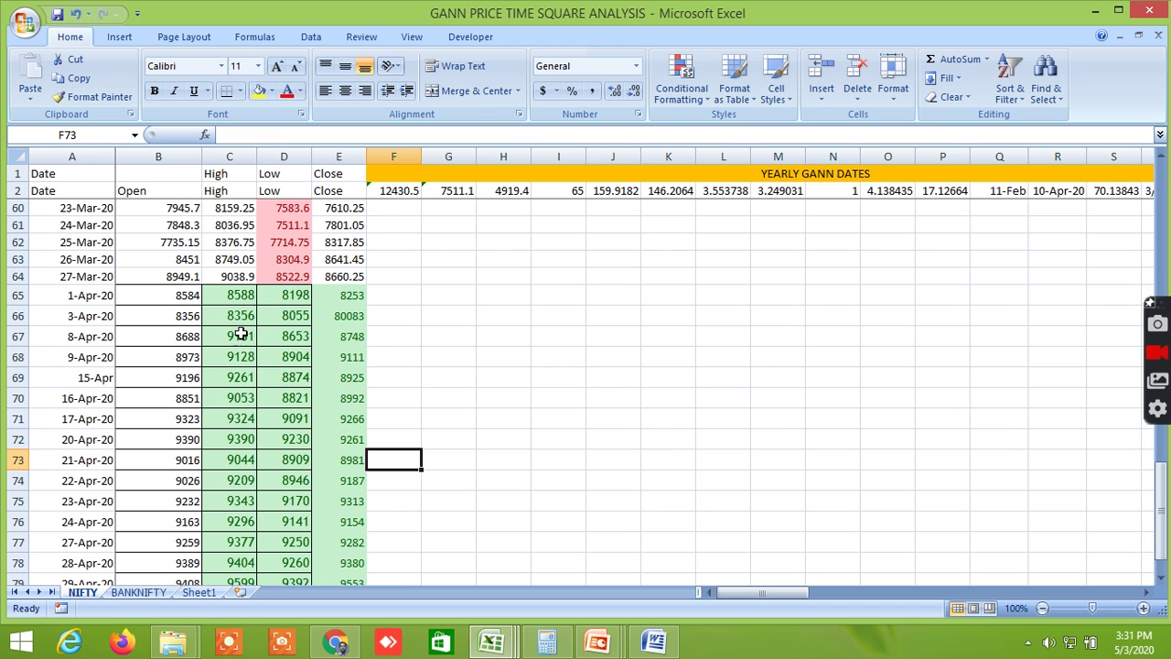
{"action": "scroll", "coordinate": [240, 383], "scroll_direction": "up", "scroll_amount": 1}
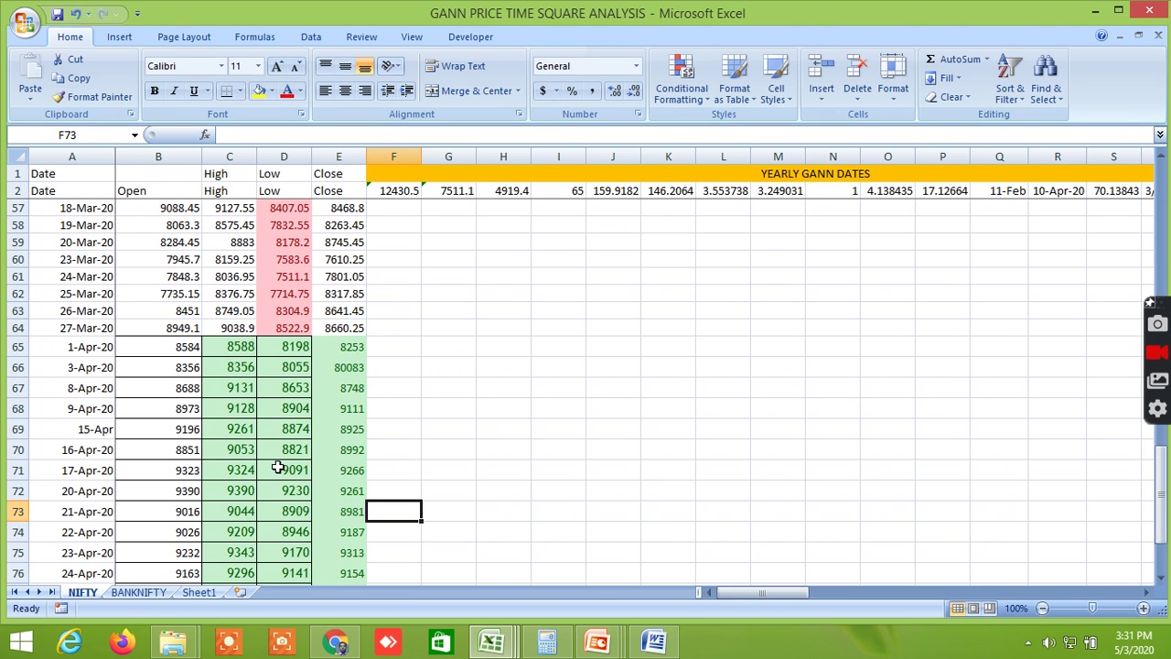
{"action": "scroll", "coordinate": [235, 458], "scroll_direction": "down", "scroll_amount": 1}
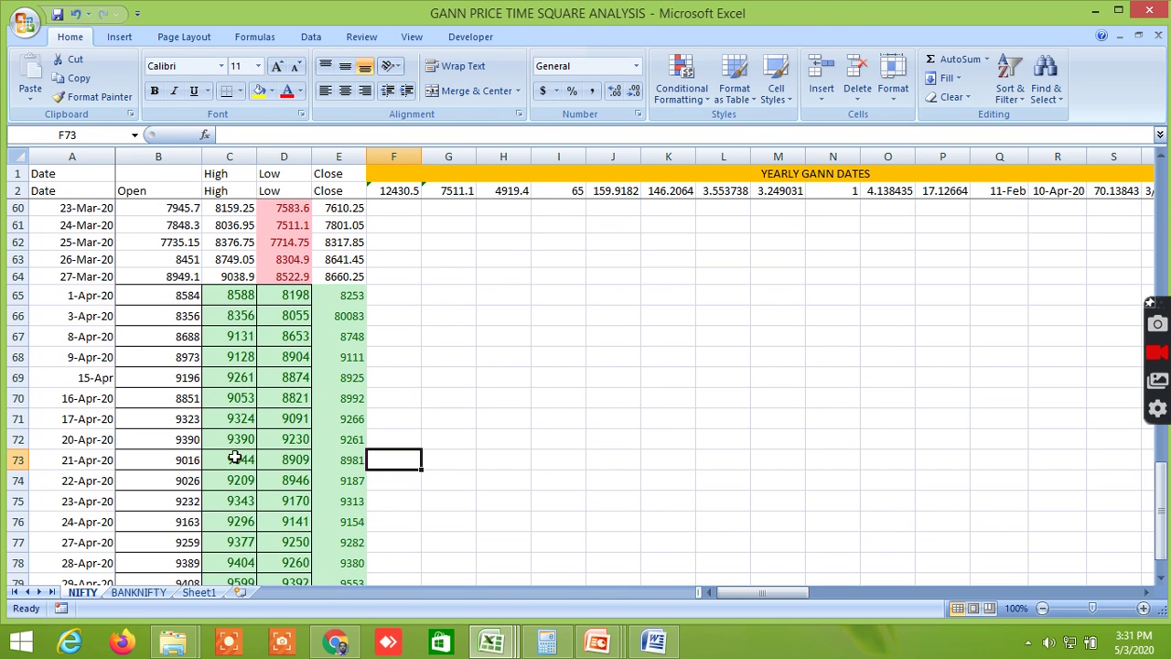
{"action": "left_click", "coordinate": [238, 398]}
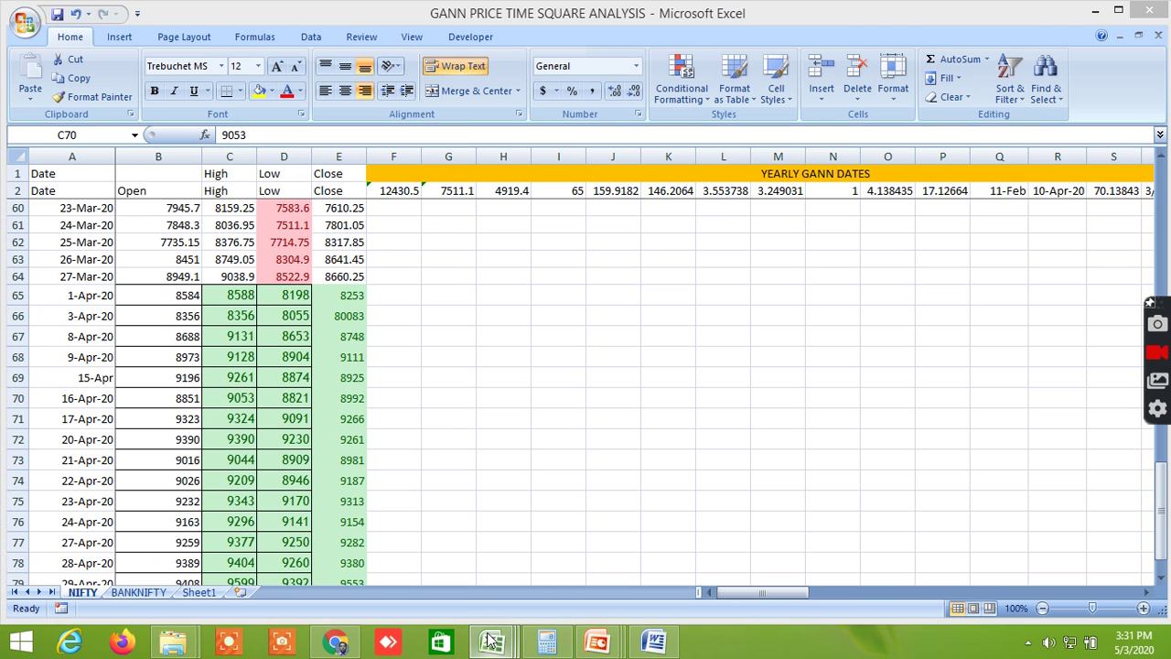
- Return to the hist_india_vix_01-Jan-2020_03-May-2020 workbook and follow the India VIX values from mid-March to late April
{"action": "mouse_move", "coordinate": [491, 640]}
{"action": "left_click", "coordinate": [869, 555]}
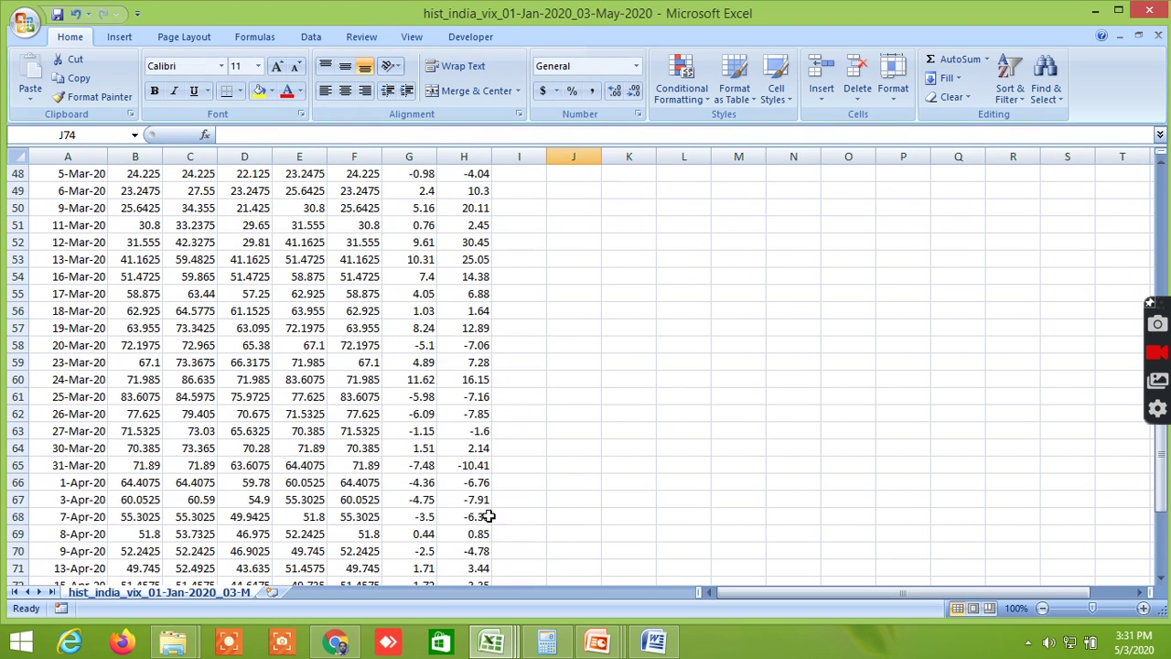
{"action": "scroll", "coordinate": [563, 496], "scroll_direction": "down", "scroll_amount": 2}
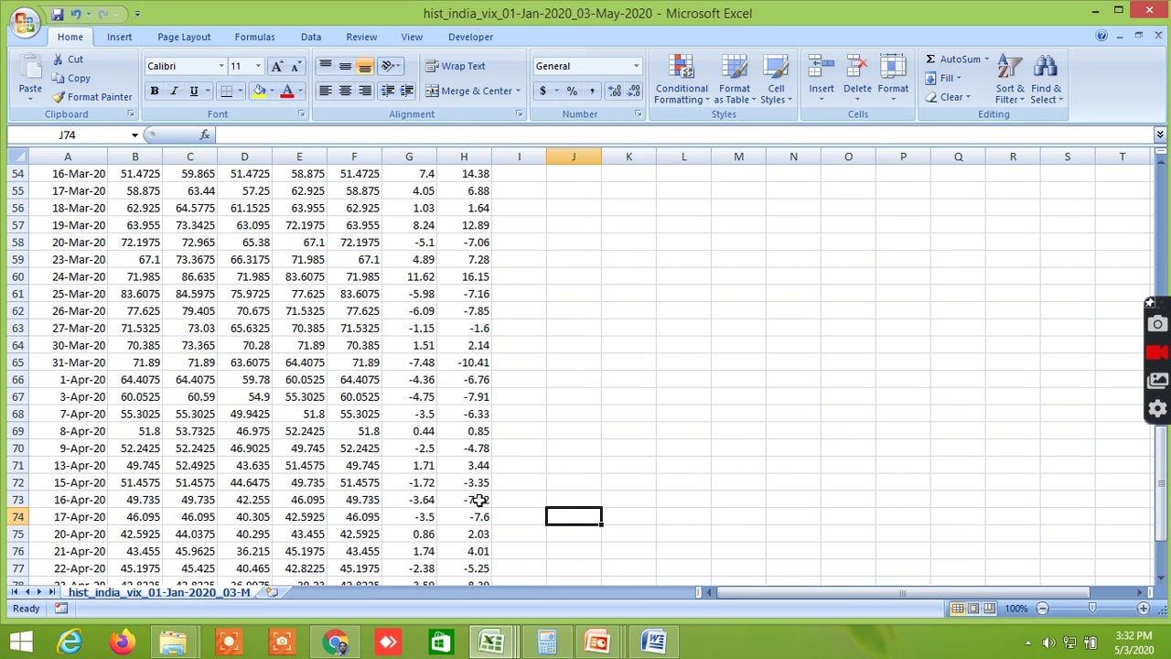
- Switch to Chrome and examine the BANKNIFTY 7MAY2020 option chain around the 21500 to 22000 strikes
{"action": "mouse_move", "coordinate": [506, 650]}
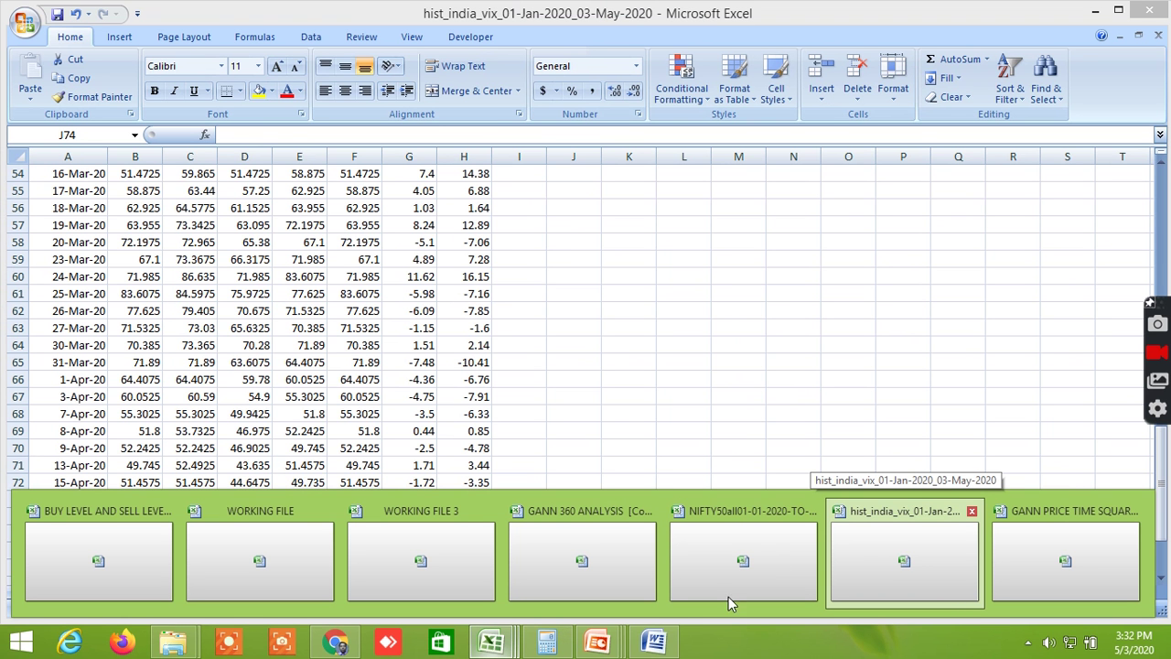
{"action": "left_click", "coordinate": [336, 643]}
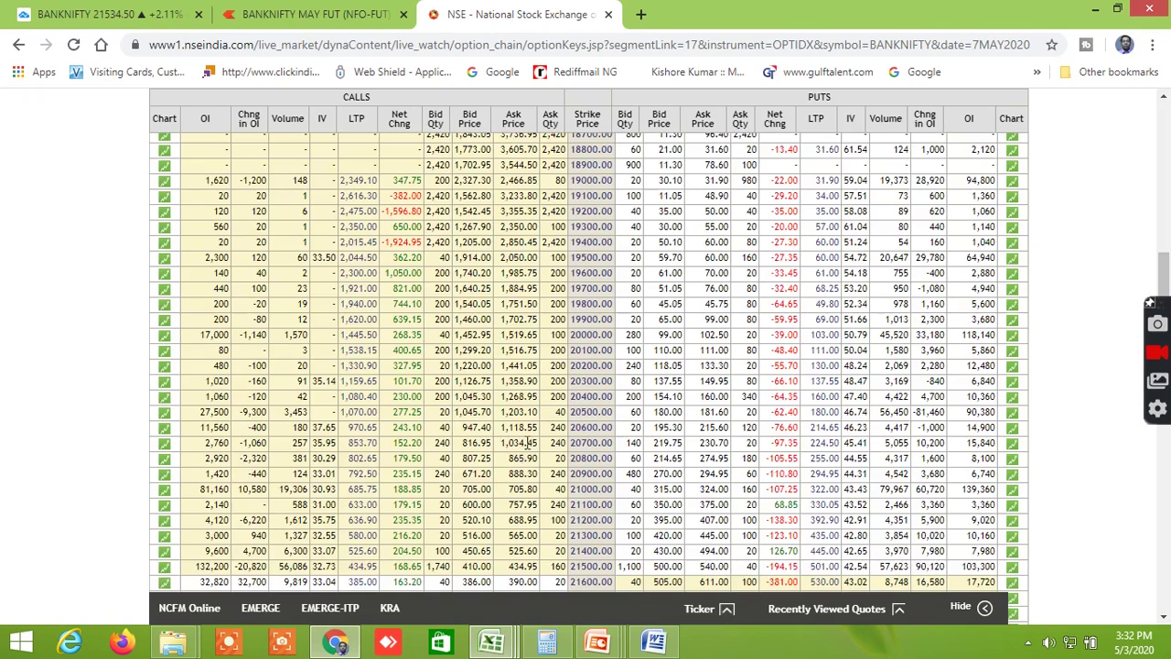
{"action": "scroll", "coordinate": [531, 443], "scroll_direction": "down", "scroll_amount": 2}
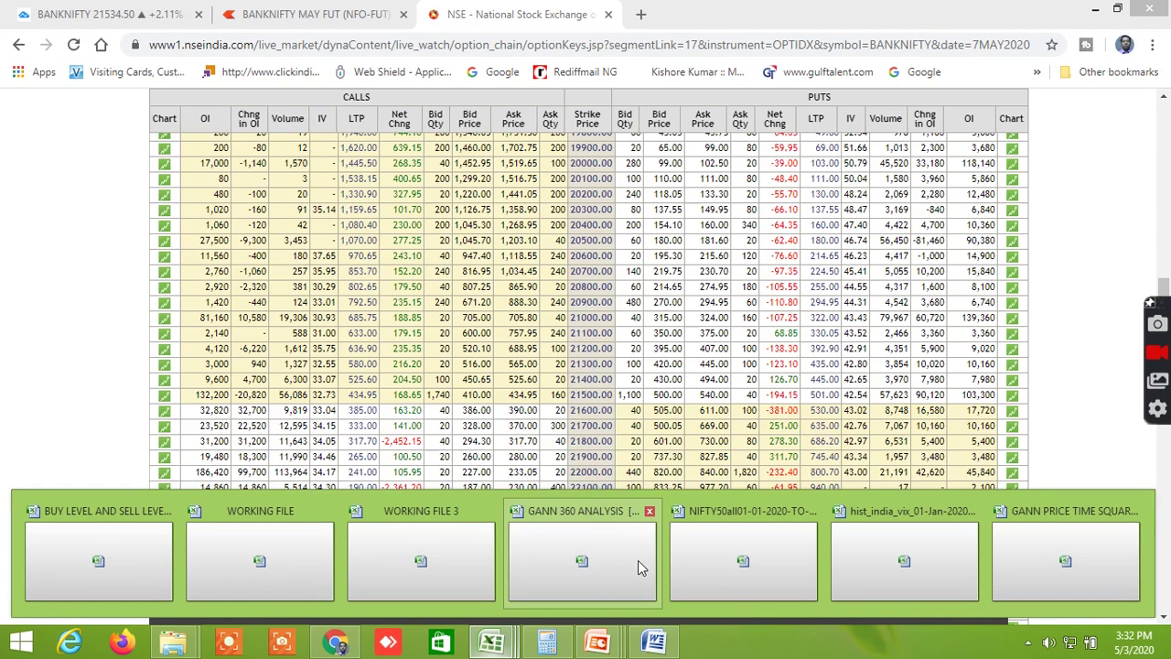
- Bring up the GANN 360 ANALYSIS workbook and examine the second- and third-circle price levels for all four low and high columns
{"action": "left_click", "coordinate": [597, 558]}
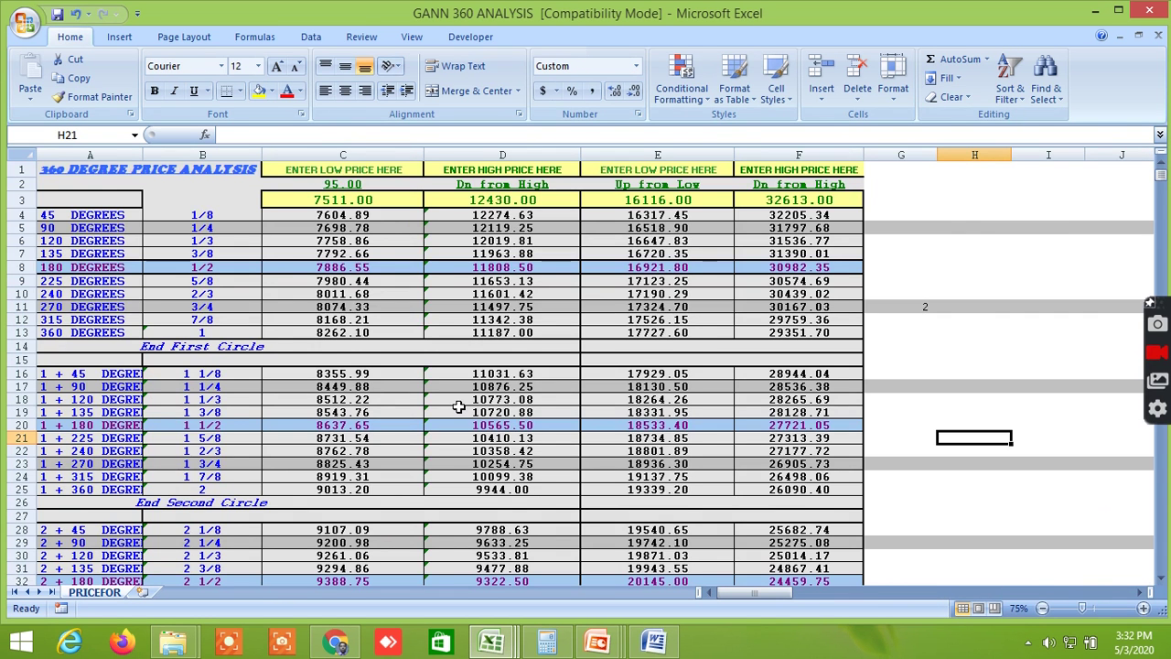
{"action": "scroll", "coordinate": [458, 406], "scroll_direction": "down", "scroll_amount": 2}
{"action": "left_click", "coordinate": [567, 378]}
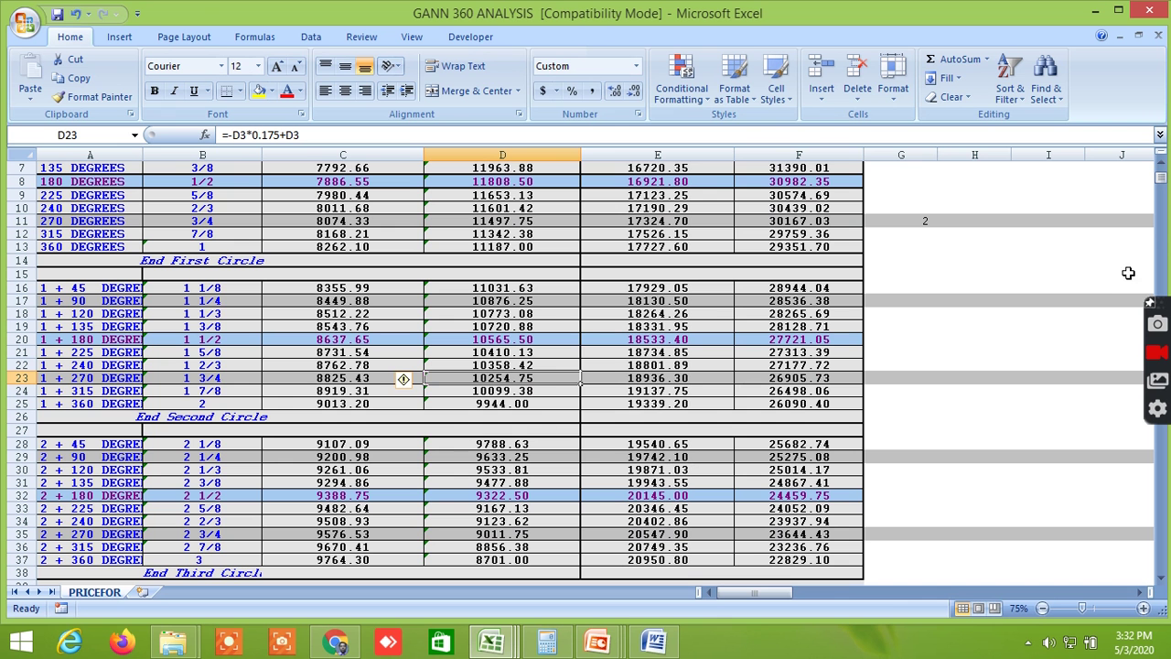
{"action": "key", "text": "shift+F10"}
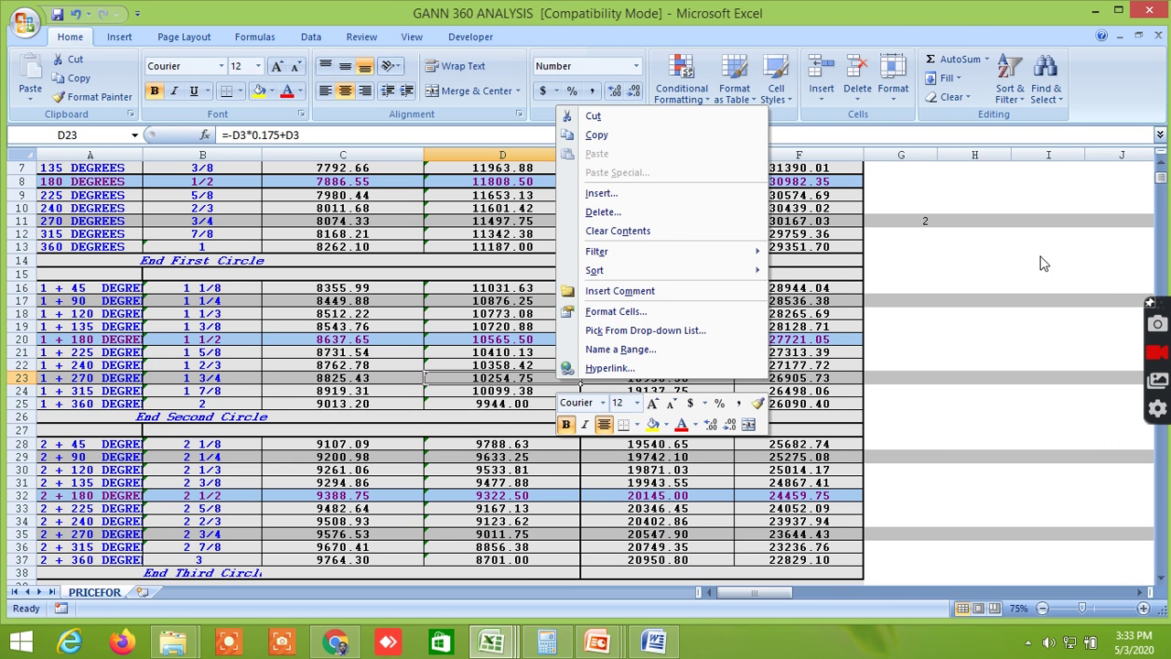
{"action": "key", "text": "Escape"}
{"action": "left_click_drag", "start_coordinate": [1160, 182], "coordinate": [1162, 180]}
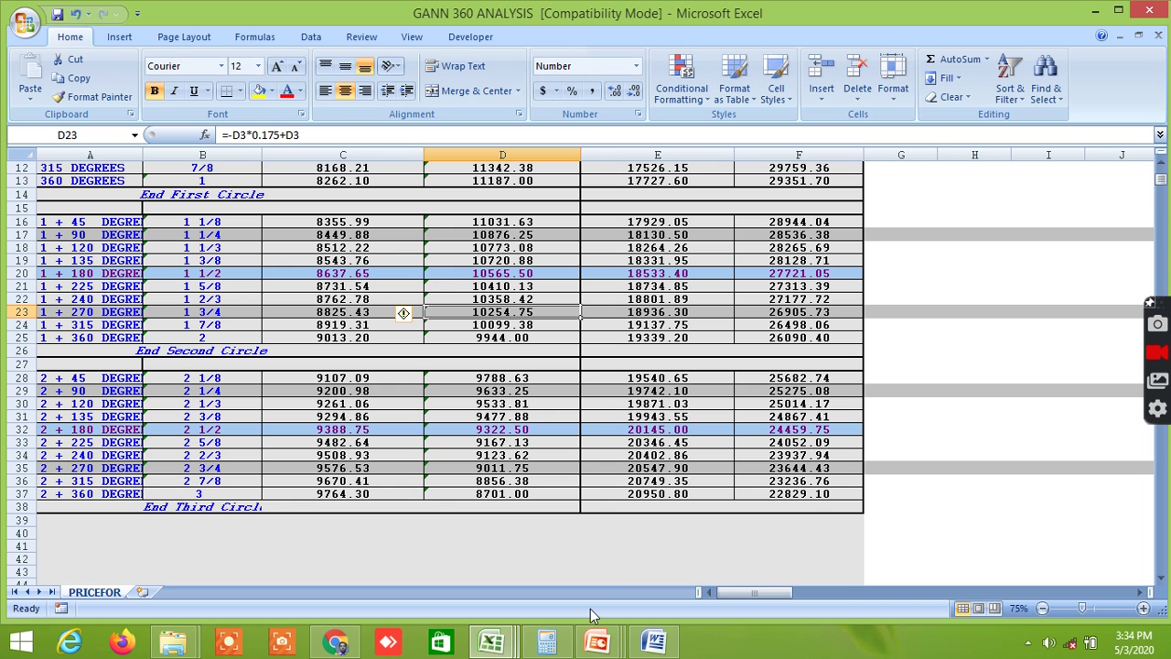
- Bring up the BUY LEVEL AND SELL LEVEL CUM SCREENER workbook and show its GANN SQUARE OF 12 columns
{"action": "mouse_move", "coordinate": [529, 639]}
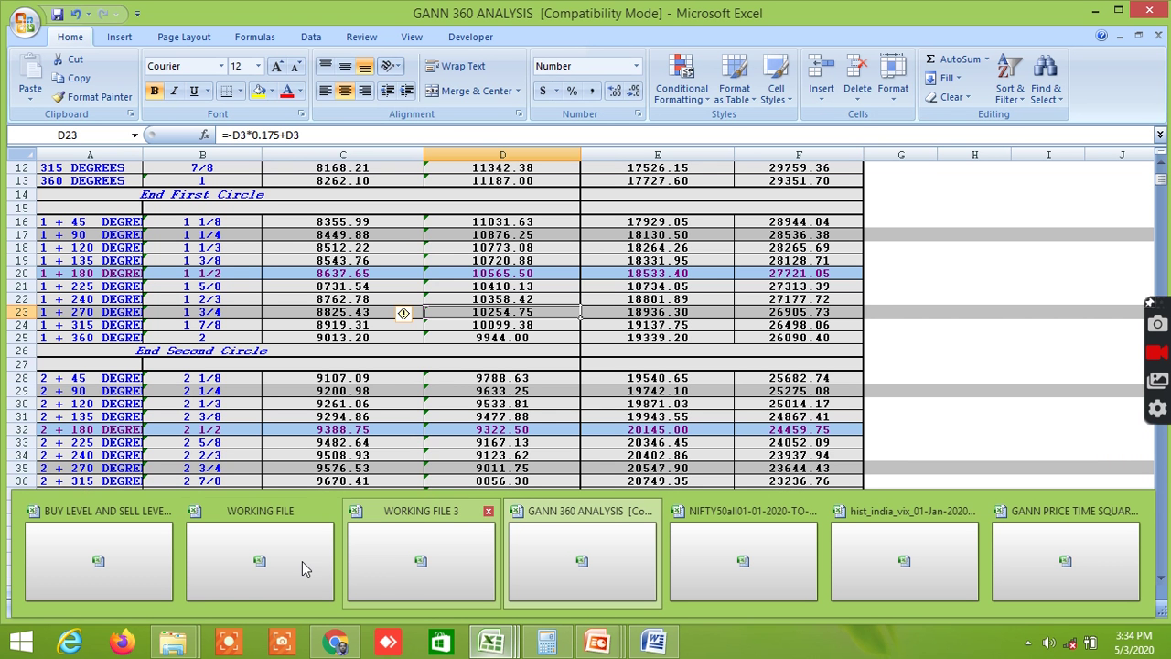
{"action": "left_click", "coordinate": [129, 553]}
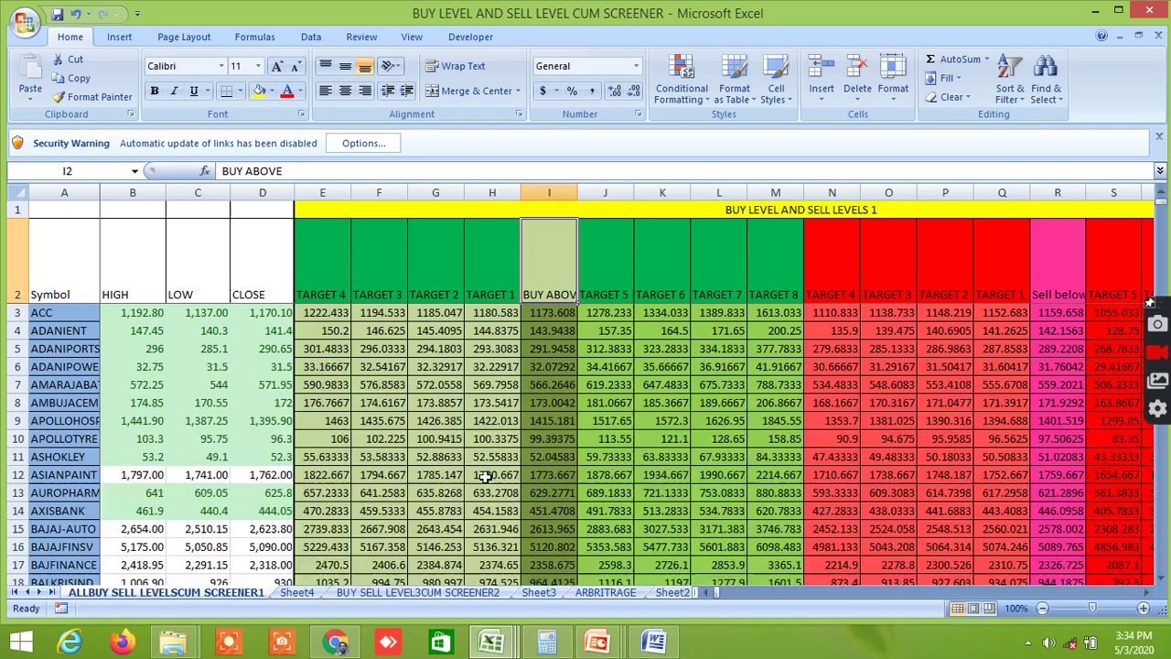
{"action": "left_click_drag", "start_coordinate": [718, 595], "coordinate": [898, 599]}
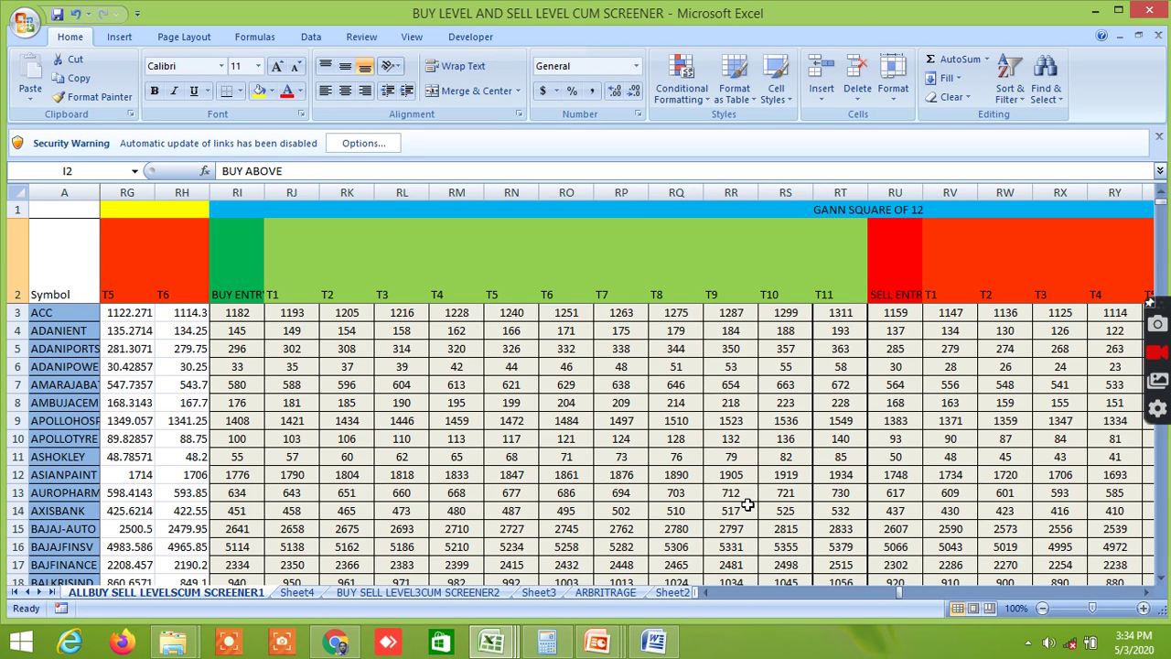
- Go down the Gann Square of 12 buy and sell levels past the stocks and commodities to the BANKNIFTY and NIFTY rows
{"action": "scroll", "coordinate": [774, 545], "scroll_direction": "down", "scroll_amount": 2}
{"action": "scroll", "coordinate": [773, 506], "scroll_direction": "down", "scroll_amount": 3}
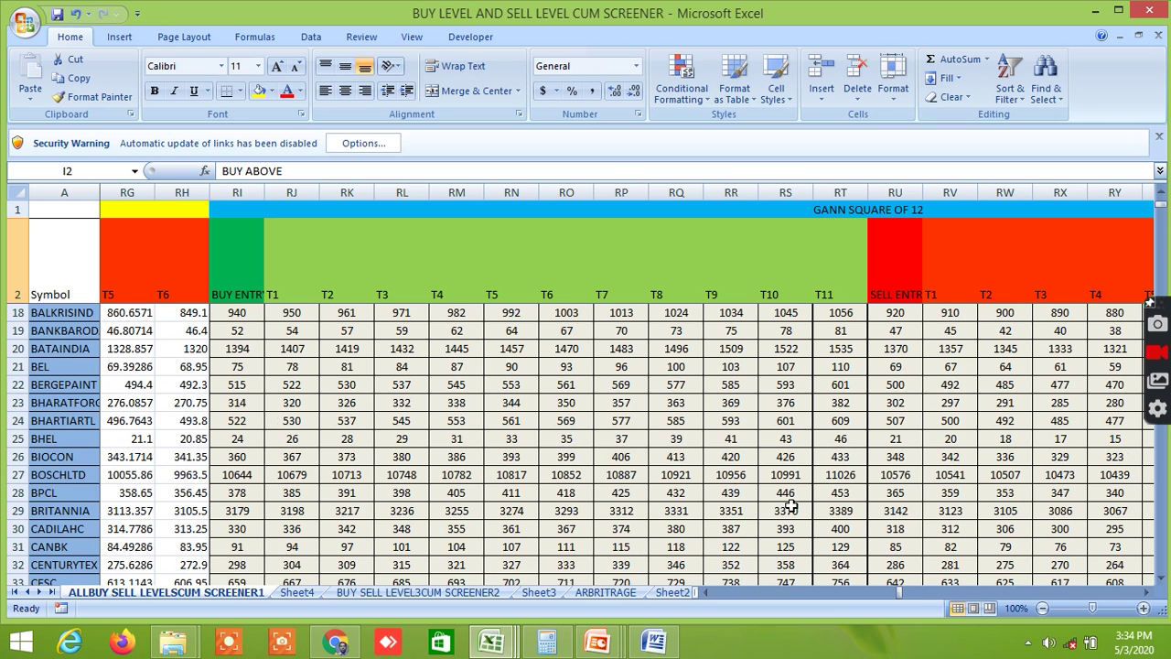
{"action": "scroll", "coordinate": [790, 506], "scroll_direction": "down", "scroll_amount": 1}
{"action": "scroll", "coordinate": [791, 505], "scroll_direction": "down", "scroll_amount": 2}
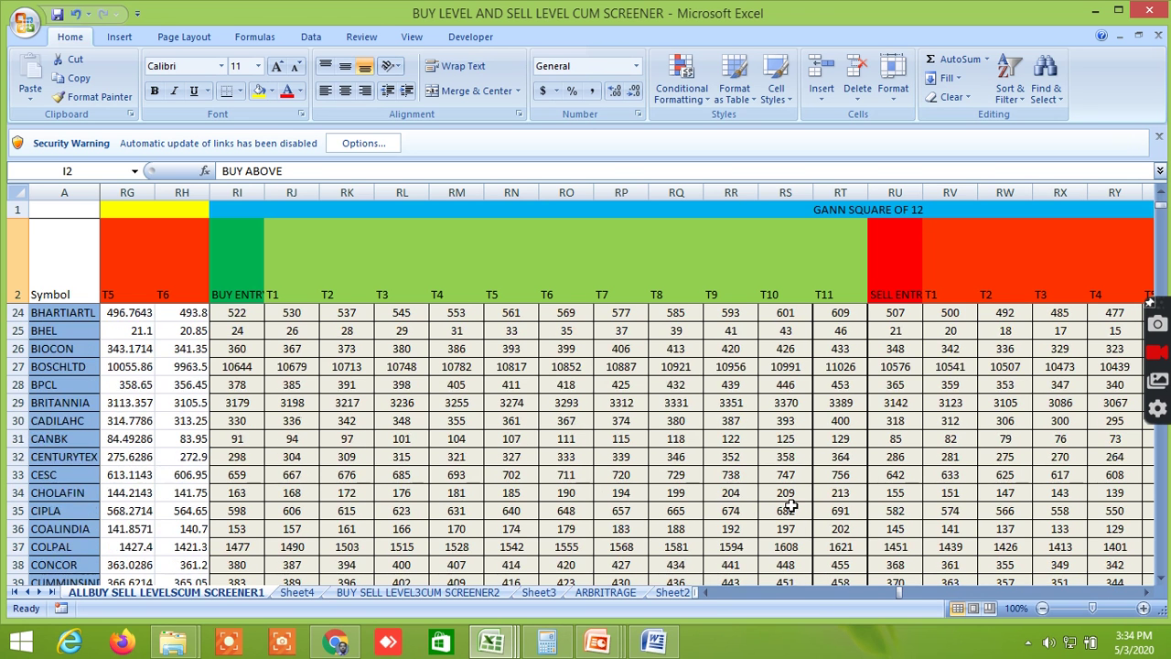
{"action": "scroll", "coordinate": [791, 506], "scroll_direction": "down", "scroll_amount": 4}
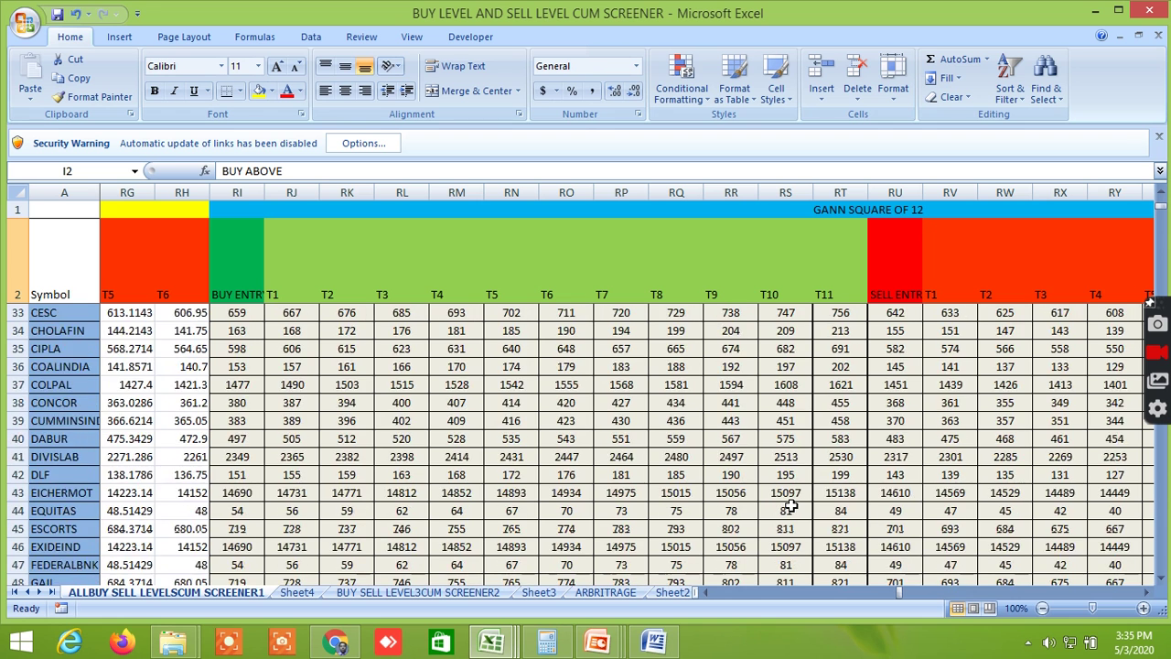
{"action": "scroll", "coordinate": [790, 506], "scroll_direction": "up", "scroll_amount": 1}
{"action": "scroll", "coordinate": [790, 506], "scroll_direction": "down", "scroll_amount": 4}
{"action": "scroll", "coordinate": [790, 506], "scroll_direction": "up", "scroll_amount": 1}
{"action": "scroll", "coordinate": [790, 506], "scroll_direction": "down", "scroll_amount": 1}
{"action": "scroll", "coordinate": [790, 506], "scroll_direction": "up", "scroll_amount": 1}
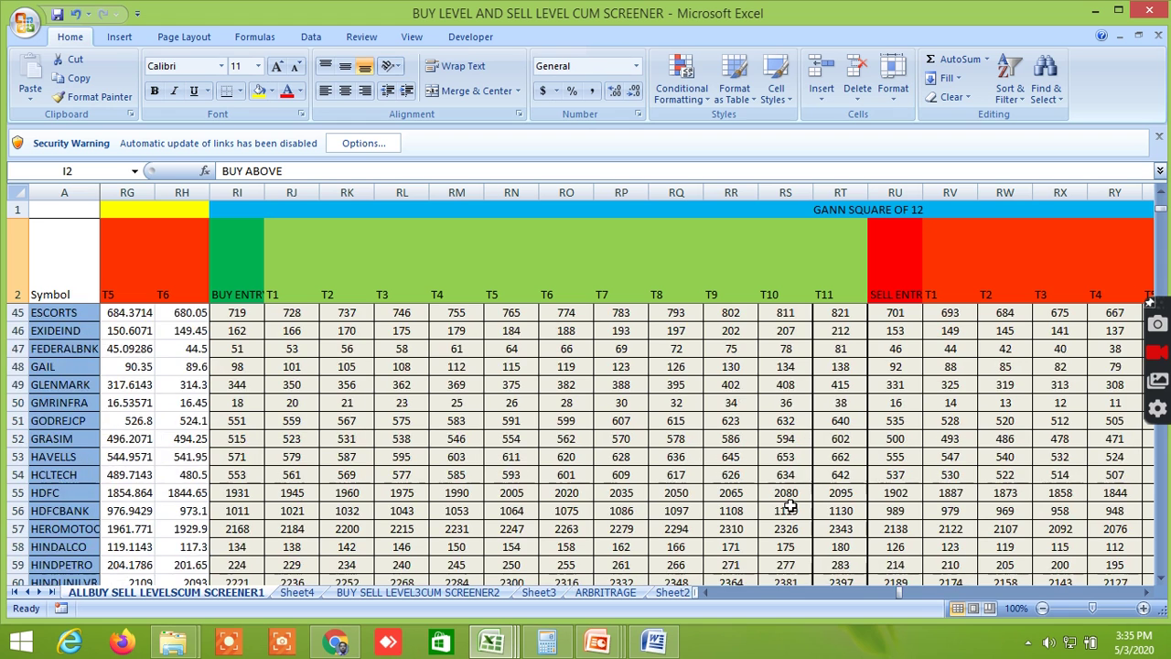
{"action": "scroll", "coordinate": [790, 505], "scroll_direction": "down", "scroll_amount": 2}
{"action": "scroll", "coordinate": [790, 506], "scroll_direction": "down", "scroll_amount": 4}
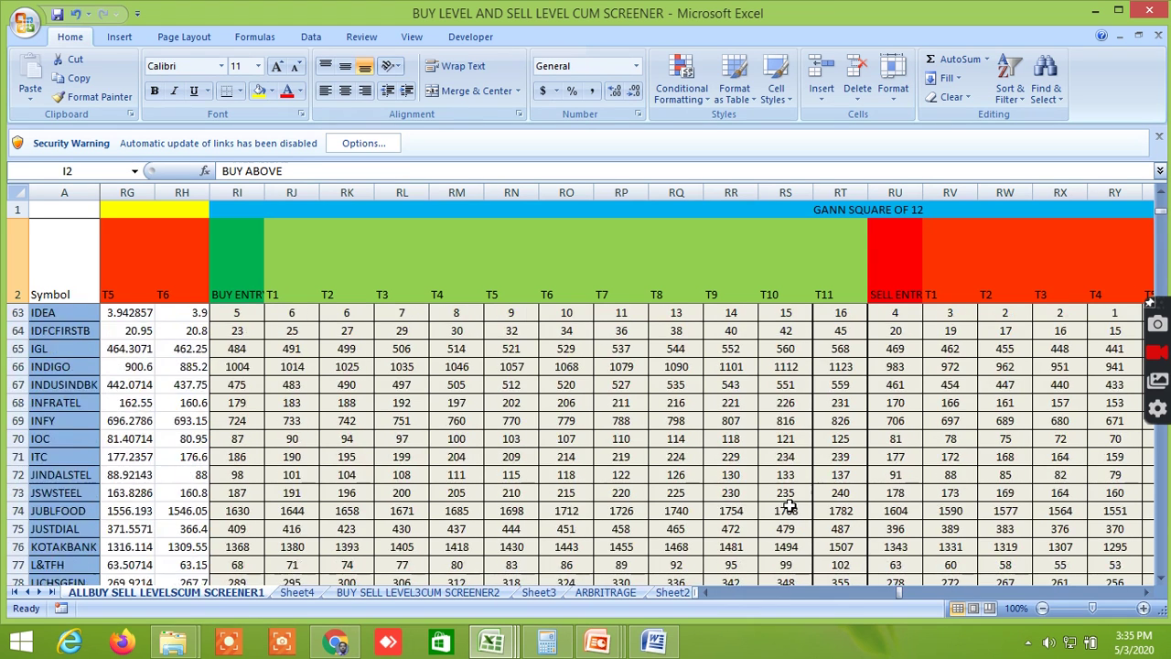
{"action": "scroll", "coordinate": [788, 506], "scroll_direction": "down", "scroll_amount": 1}
{"action": "scroll", "coordinate": [788, 506], "scroll_direction": "down", "scroll_amount": 5}
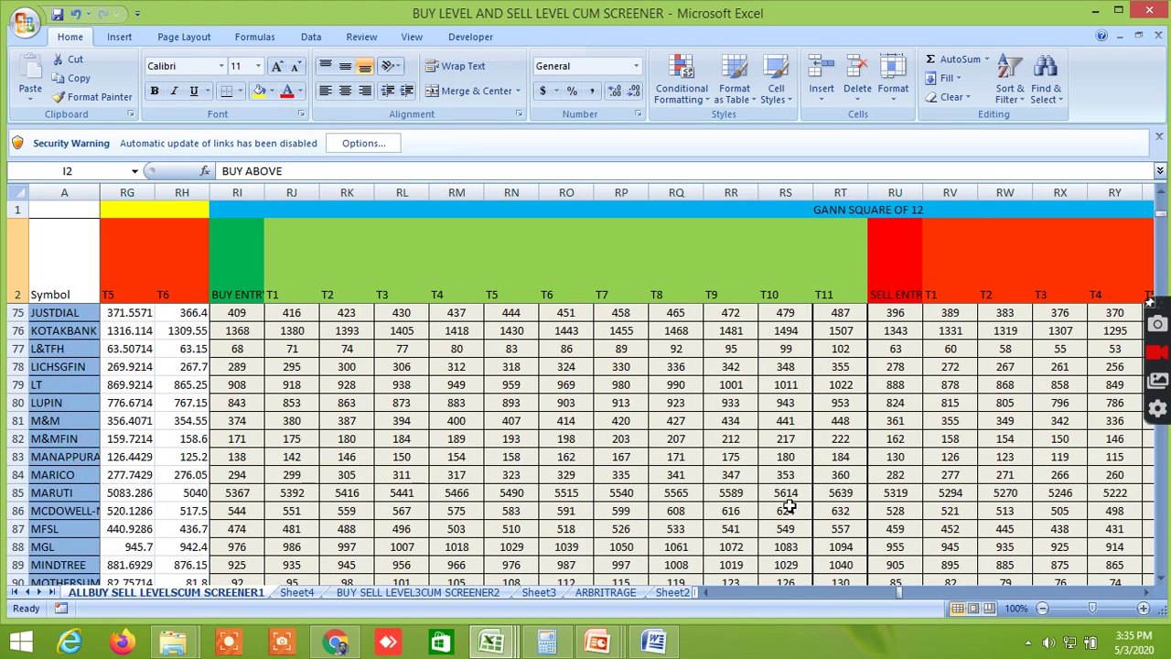
{"action": "scroll", "coordinate": [789, 506], "scroll_direction": "up", "scroll_amount": 1}
{"action": "scroll", "coordinate": [789, 506], "scroll_direction": "down", "scroll_amount": 1}
{"action": "scroll", "coordinate": [788, 506], "scroll_direction": "down", "scroll_amount": 1}
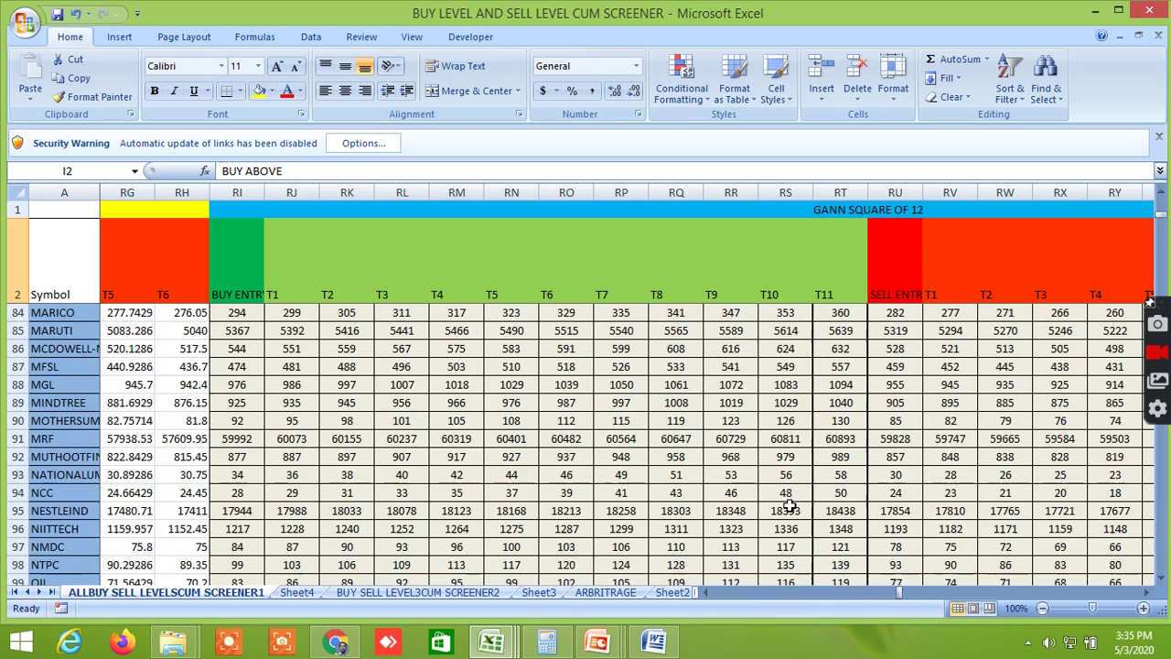
{"action": "scroll", "coordinate": [788, 506], "scroll_direction": "down", "scroll_amount": 4}
{"action": "scroll", "coordinate": [789, 506], "scroll_direction": "up", "scroll_amount": 3}
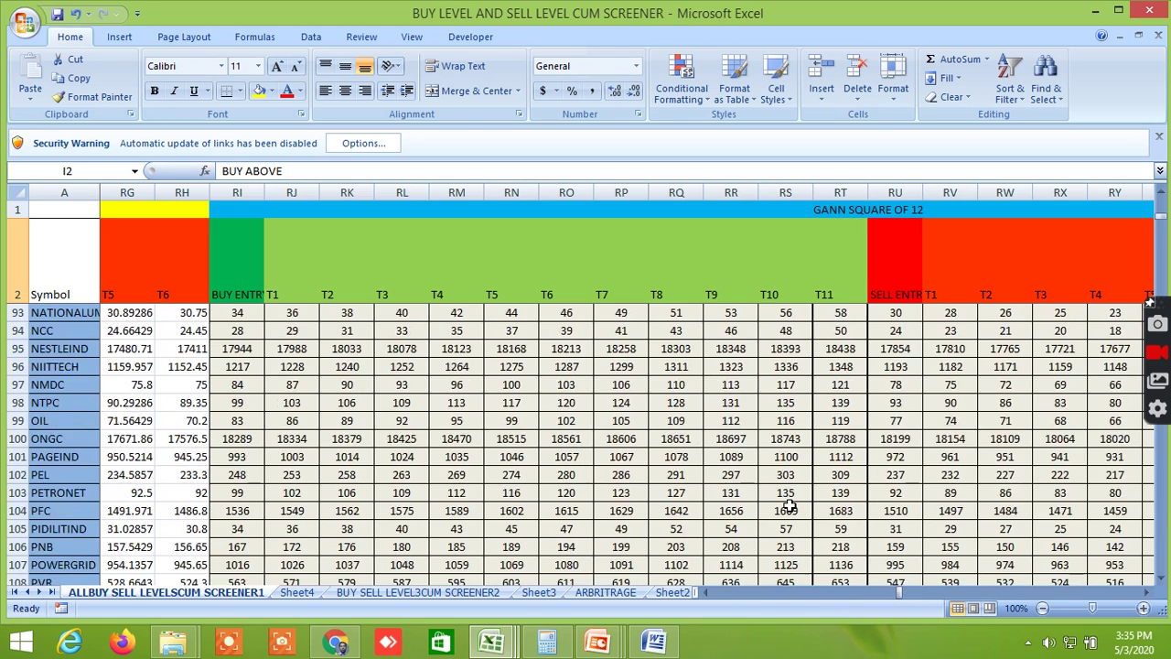
{"action": "scroll", "coordinate": [789, 506], "scroll_direction": "down", "scroll_amount": 9}
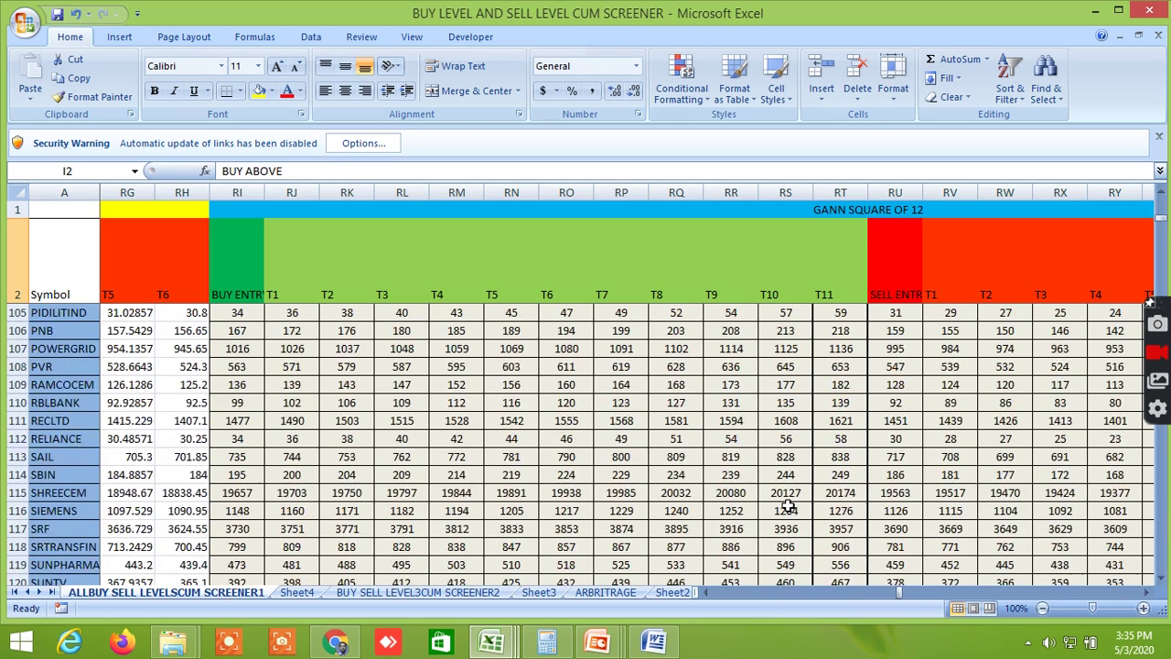
{"action": "scroll", "coordinate": [788, 506], "scroll_direction": "up", "scroll_amount": 1}
{"action": "scroll", "coordinate": [789, 506], "scroll_direction": "down", "scroll_amount": 4}
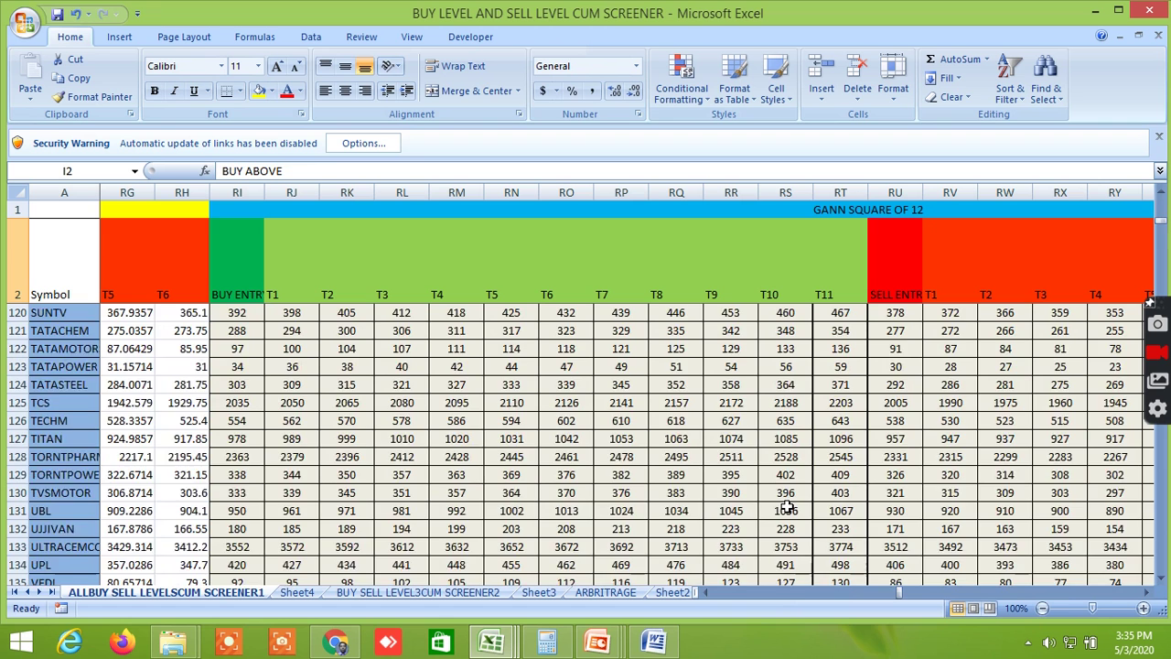
{"action": "scroll", "coordinate": [787, 506], "scroll_direction": "down", "scroll_amount": 2}
{"action": "scroll", "coordinate": [787, 506], "scroll_direction": "down", "scroll_amount": 1}
{"action": "right_click", "coordinate": [787, 508]}
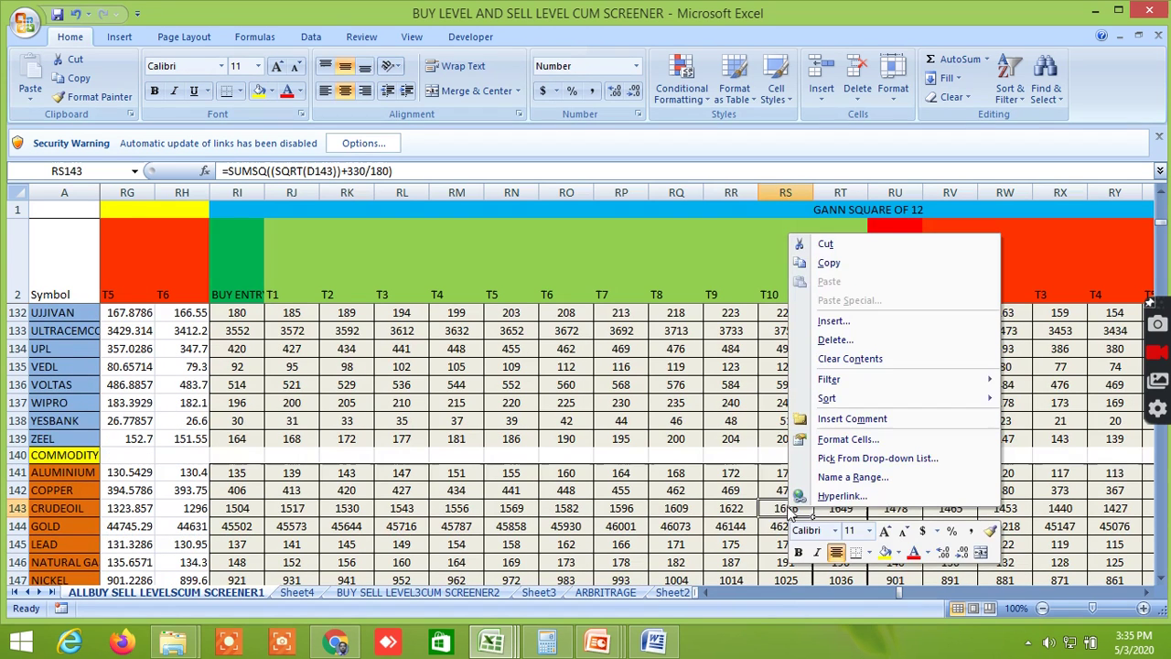
{"action": "scroll", "coordinate": [743, 503], "scroll_direction": "down", "scroll_amount": 3}
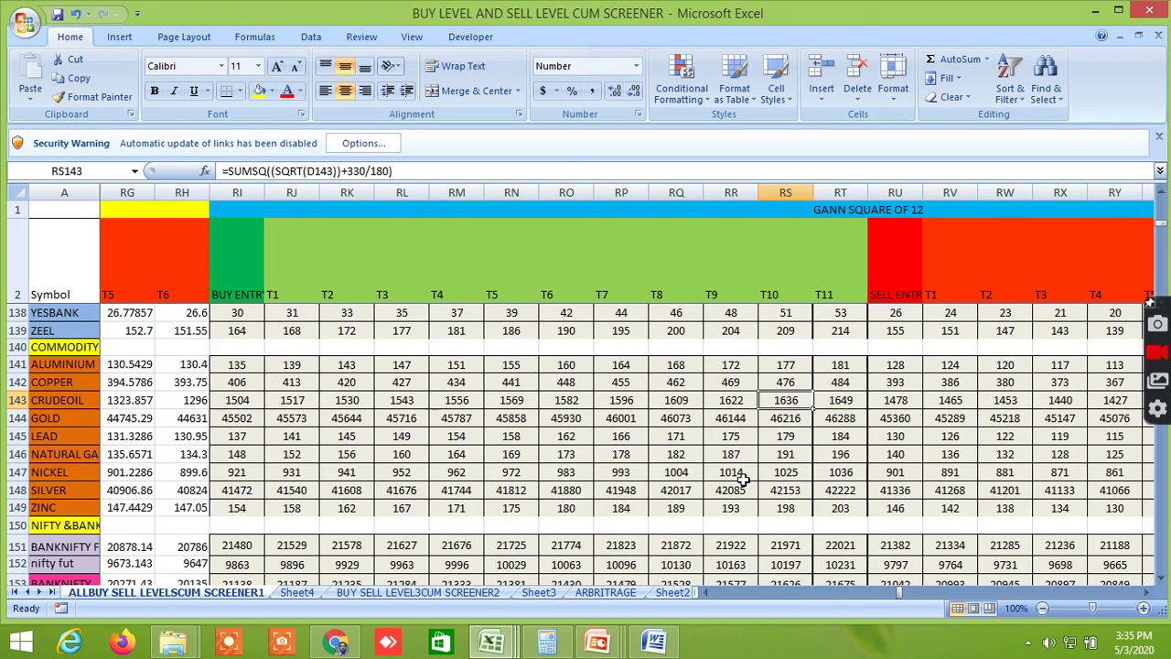
{"action": "scroll", "coordinate": [743, 480], "scroll_direction": "down", "scroll_amount": 1}
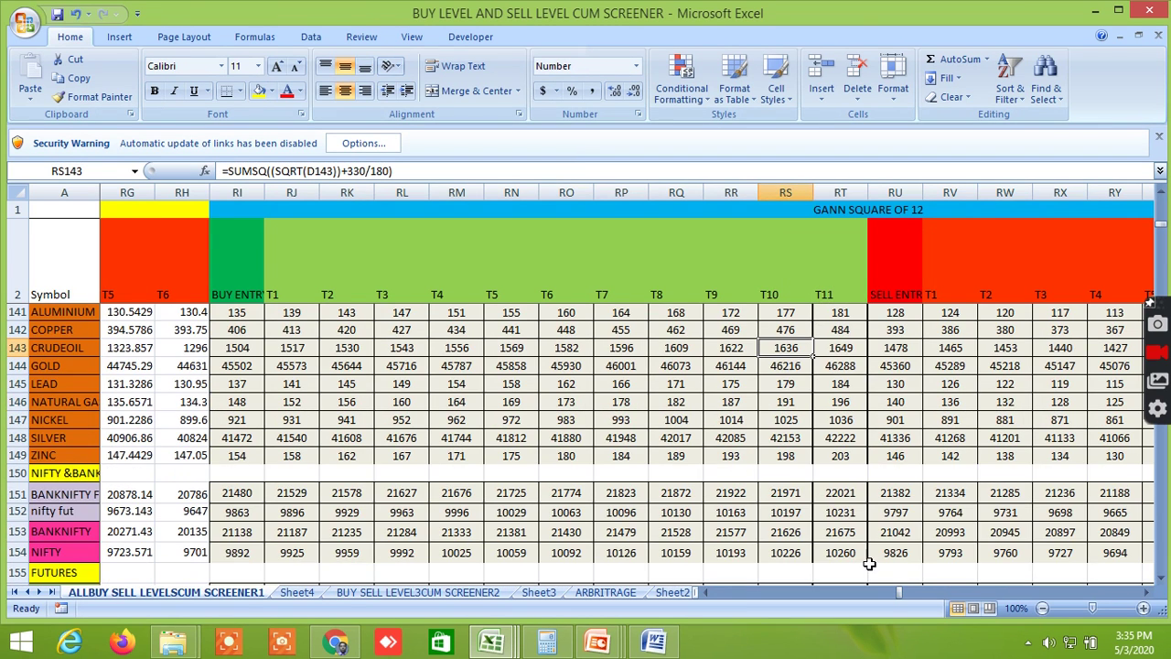
- Examine the 360 degree price analysis upside and downside levels for BANKNIFTY and NIFTY across the first, second and third cycles
{"action": "left_click_drag", "start_coordinate": [898, 596], "coordinate": [860, 603]}
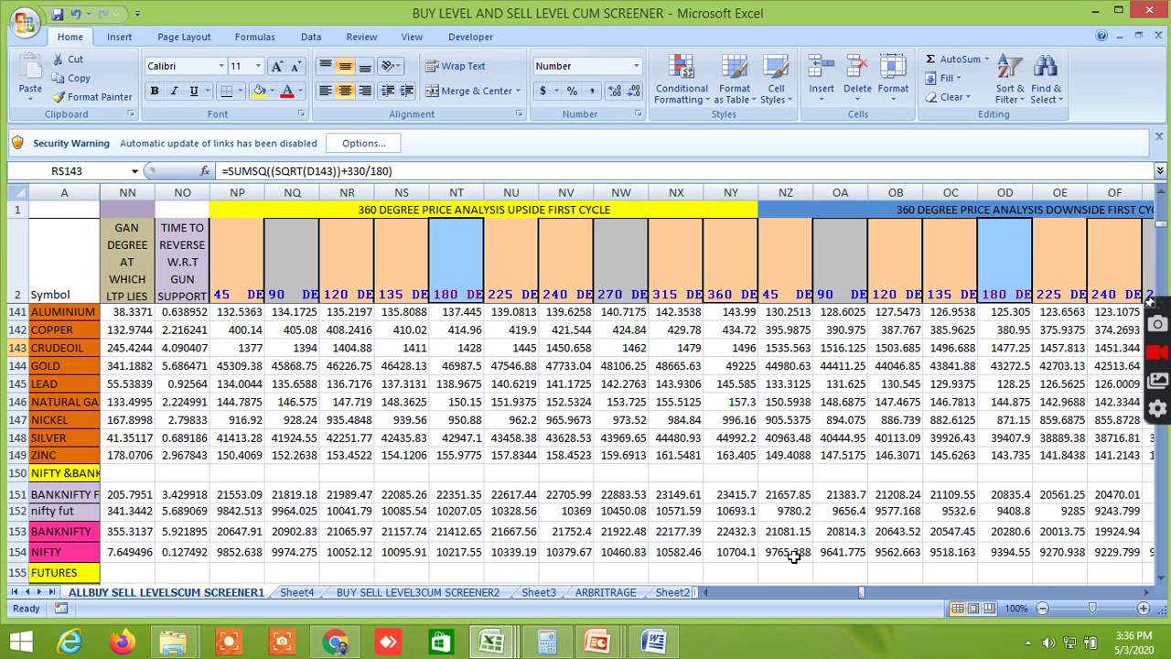
{"action": "left_click", "coordinate": [1146, 596]}
{"action": "left_click", "coordinate": [1146, 595]}
{"action": "left_click", "coordinate": [1147, 596]}
{"action": "left_click", "coordinate": [1147, 596]}
{"action": "left_click", "coordinate": [1147, 595]}
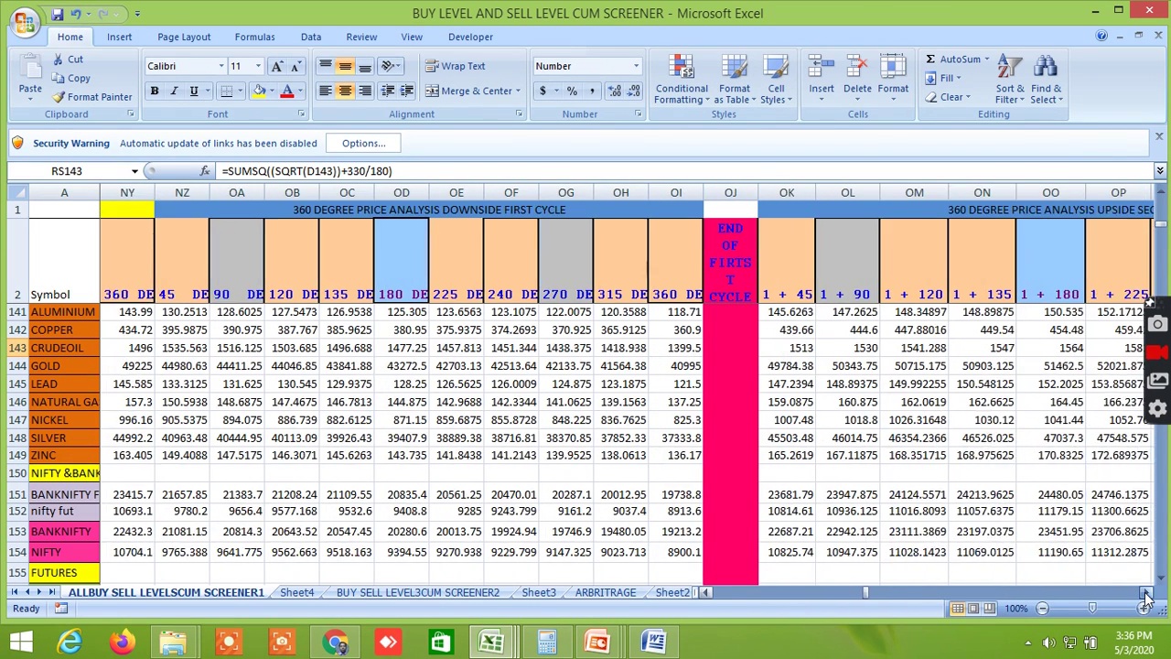
{"action": "left_click", "coordinate": [1146, 596]}
{"action": "left_click", "coordinate": [1147, 595]}
{"action": "left_click", "coordinate": [1147, 595]}
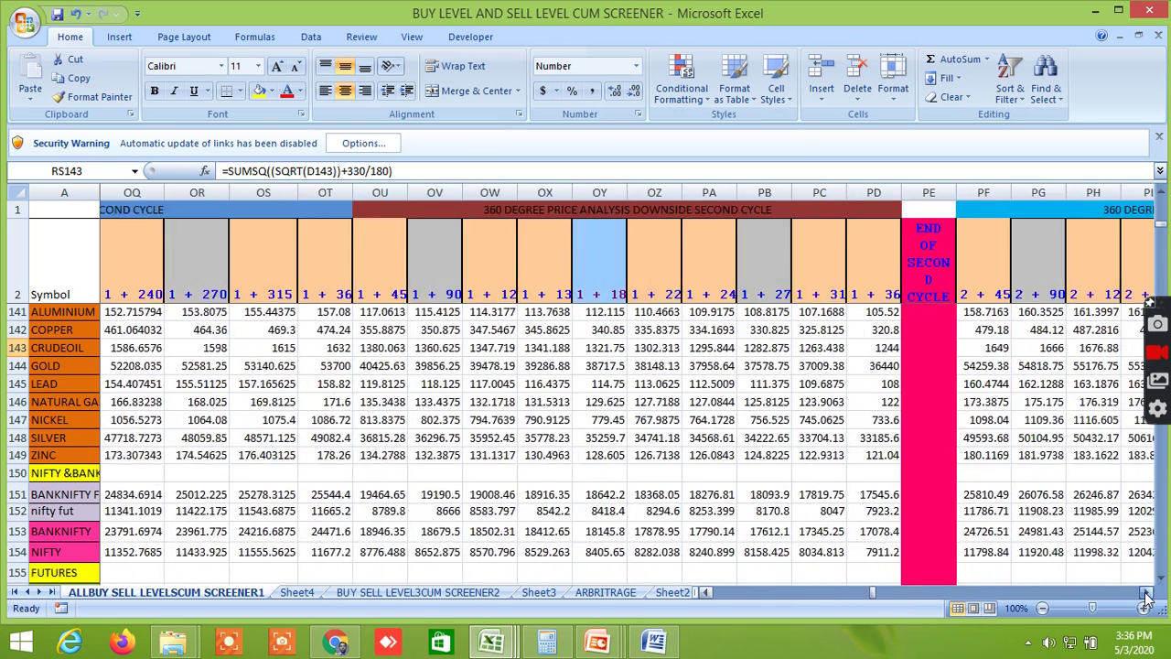
{"action": "left_click", "coordinate": [1147, 595]}
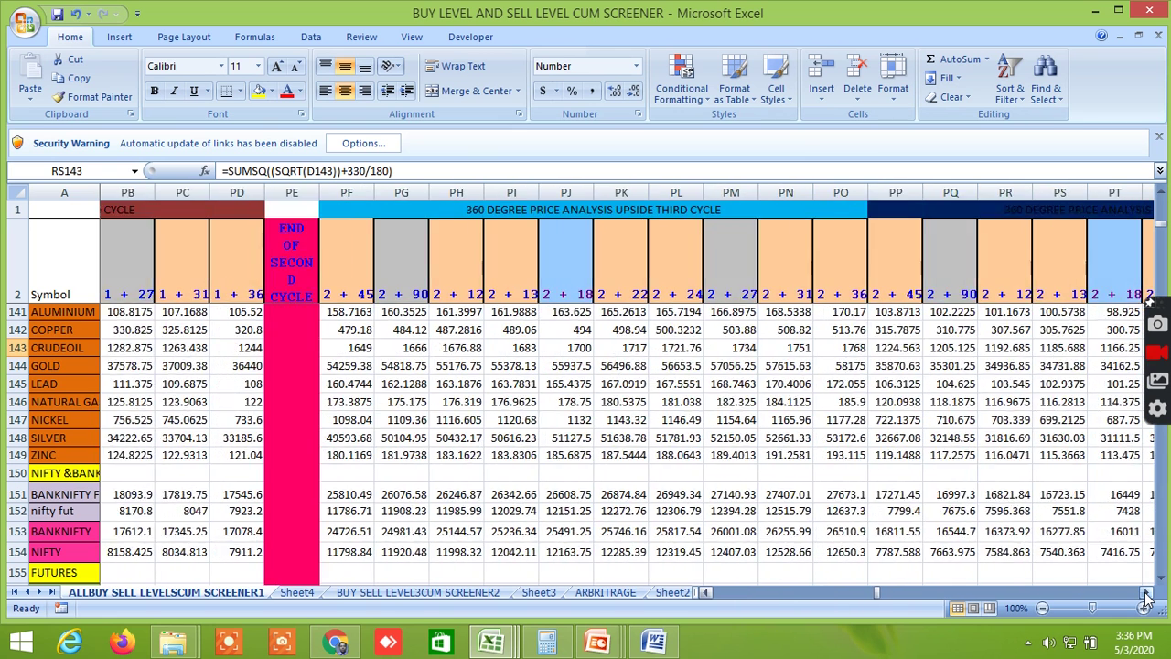
{"action": "left_click", "coordinate": [1147, 596]}
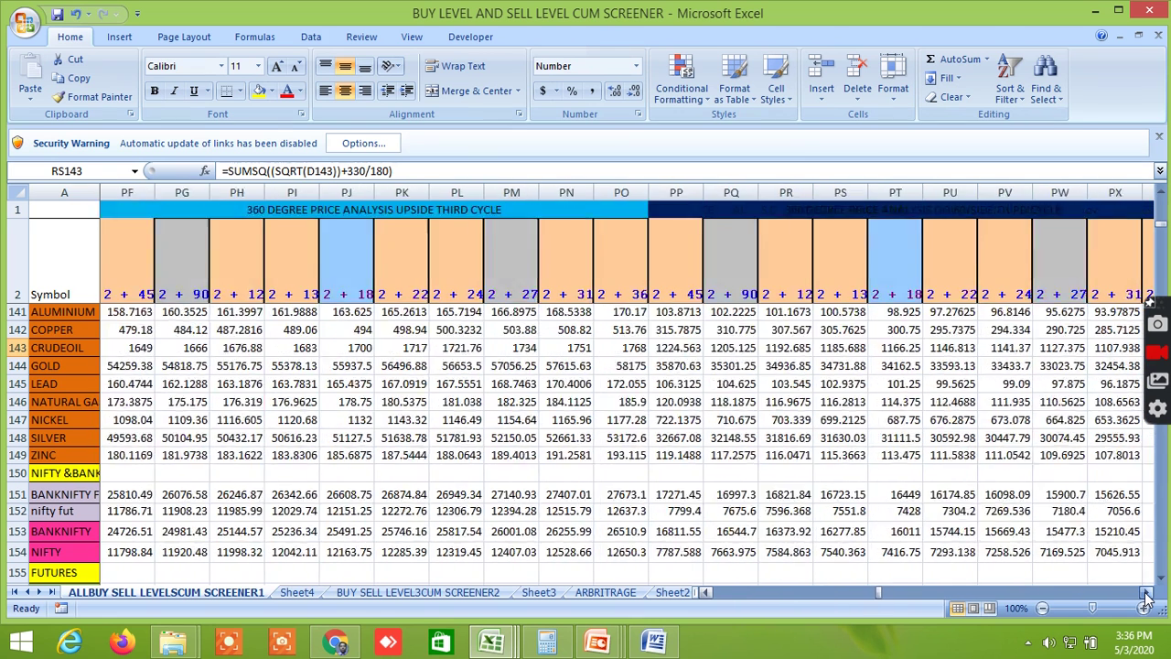
{"action": "left_click", "coordinate": [1147, 596]}
{"action": "left_click", "coordinate": [1147, 595]}
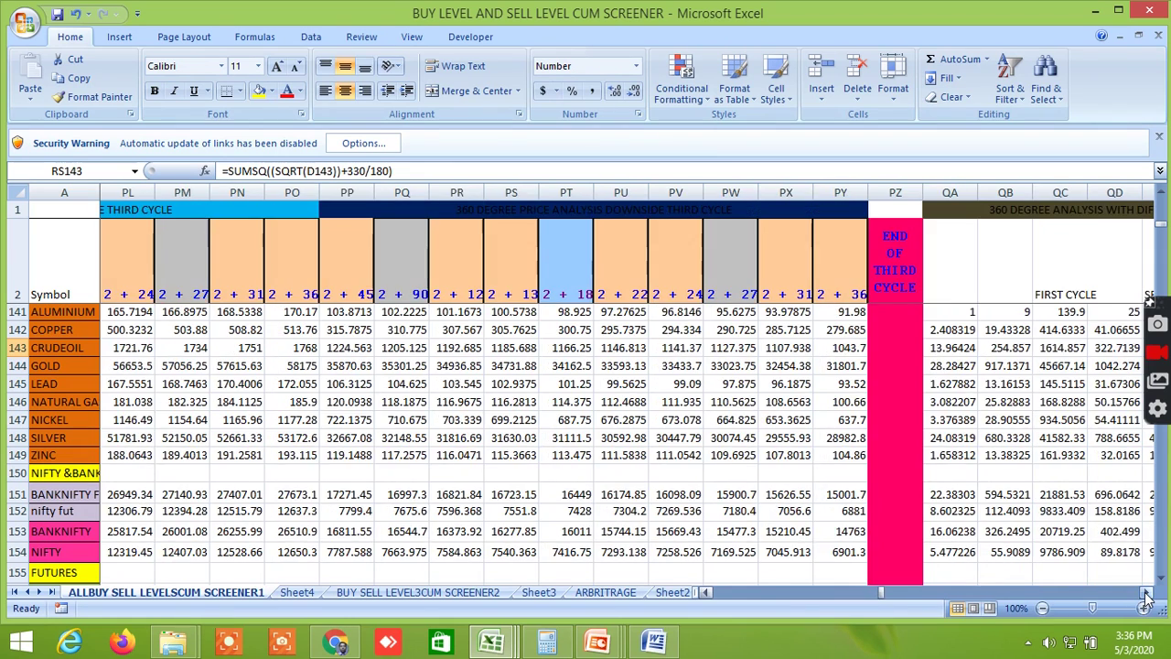
- Examine the BANKNIFTY and NIFTY difference analysis, number vibration 7 buy/sell levels and the Gann 360 probability UP and DOWN columns
{"action": "left_click", "coordinate": [1147, 595]}
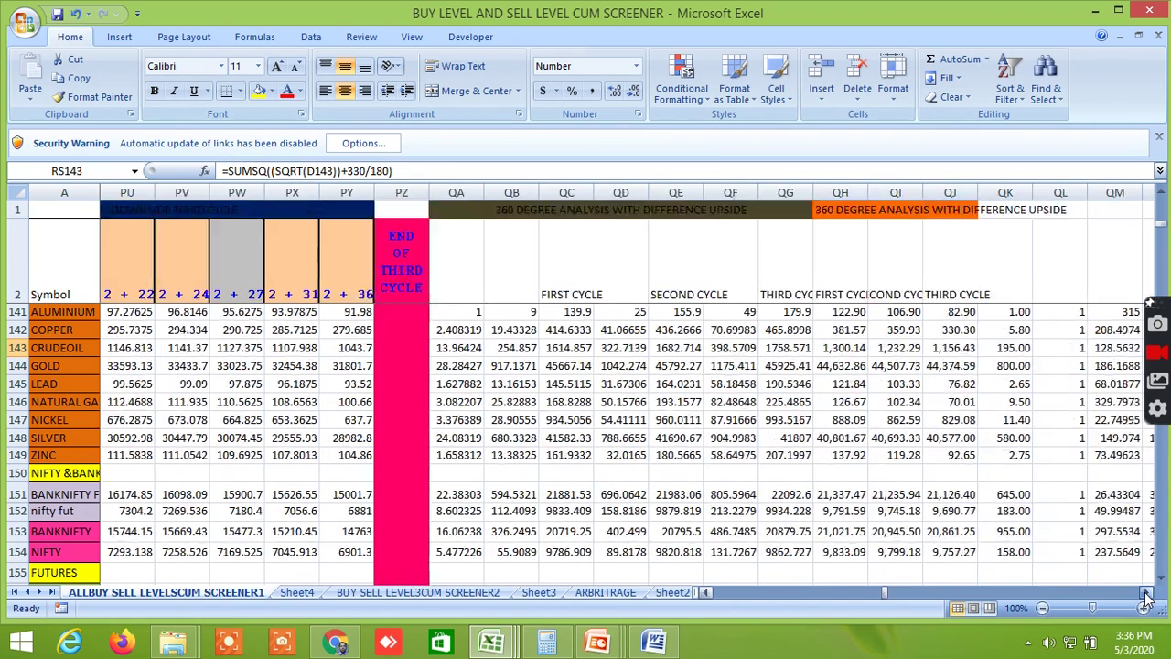
{"action": "left_click", "coordinate": [1147, 595]}
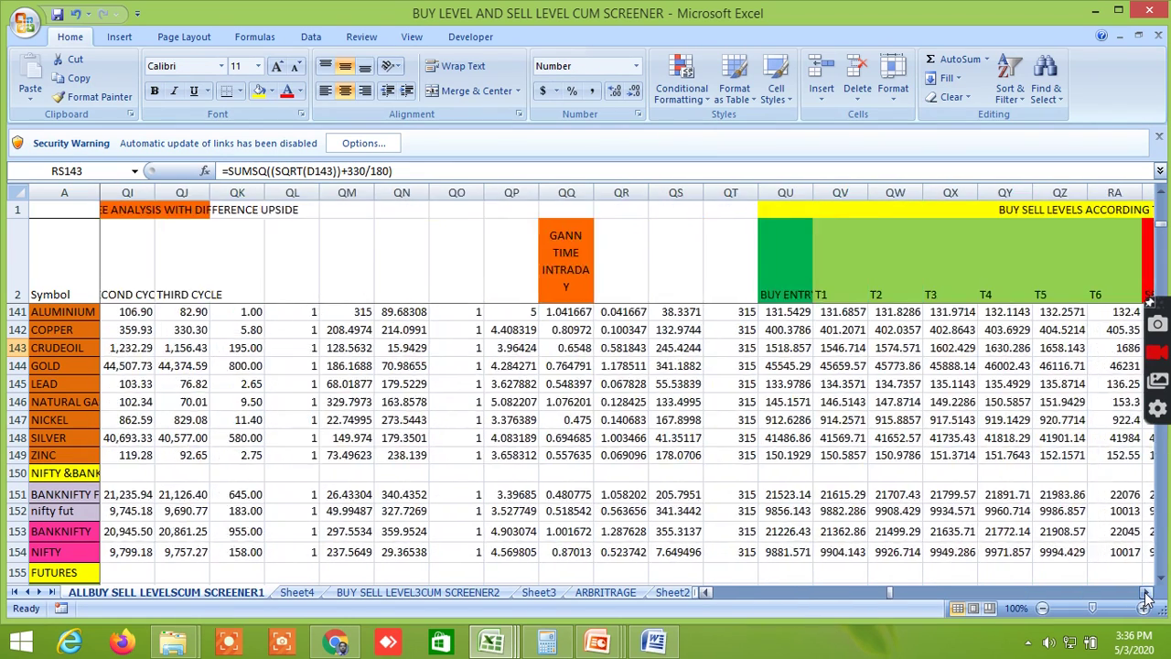
{"action": "left_click", "coordinate": [1147, 595]}
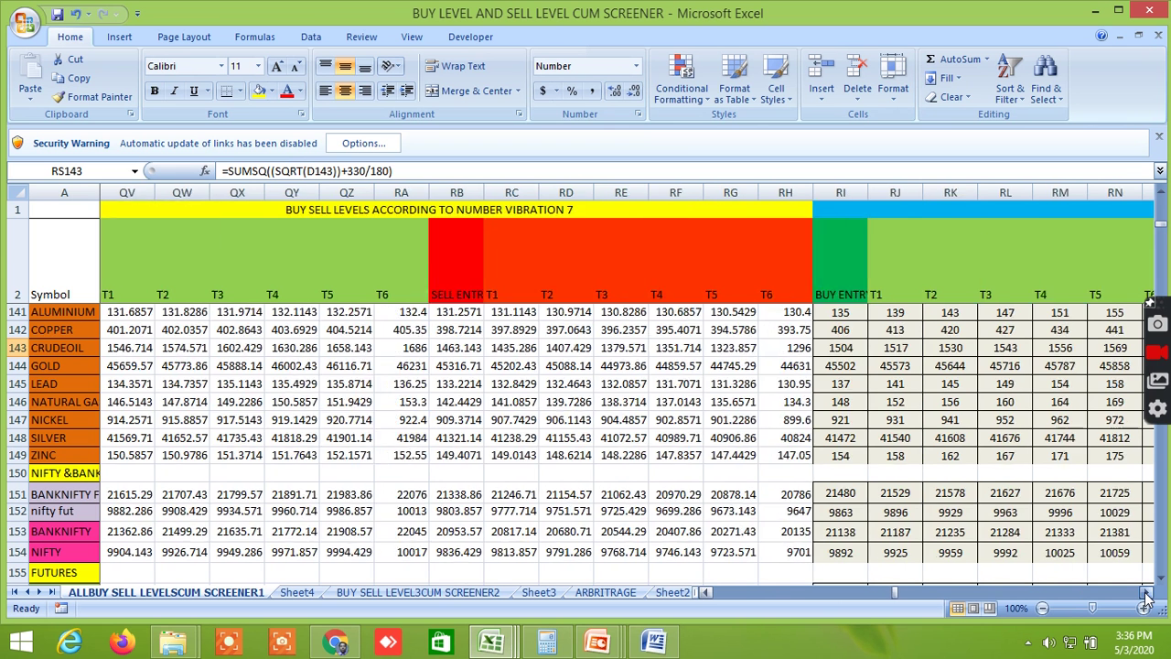
{"action": "left_click", "coordinate": [1147, 595]}
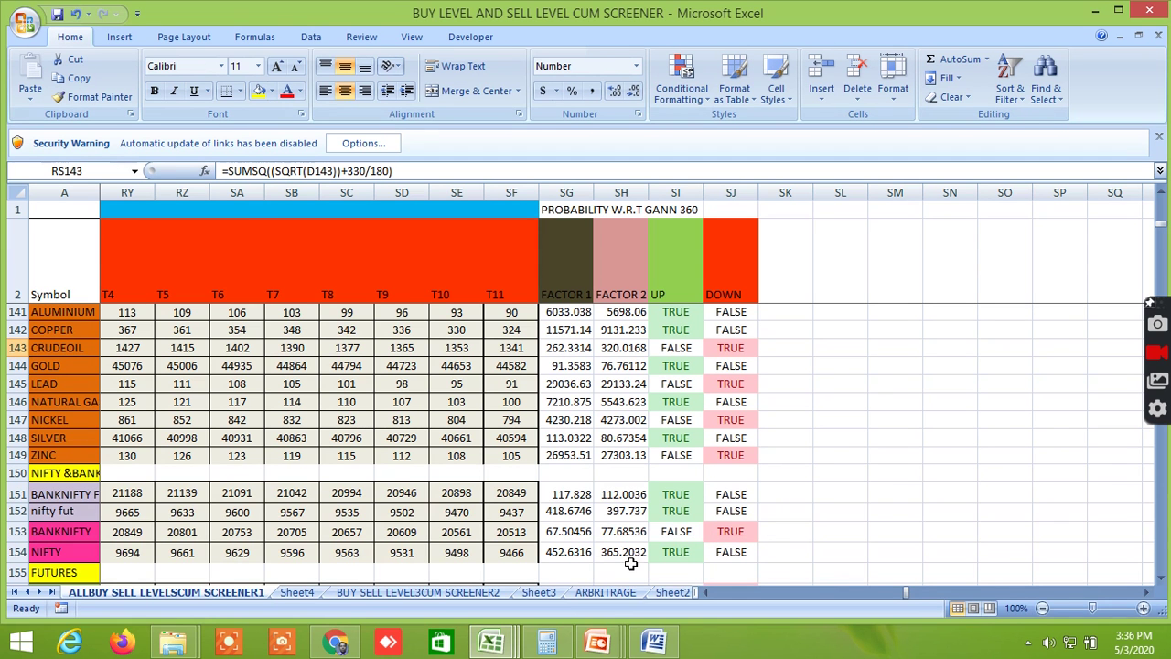
- Bring up the WORKING FILE 3 workbook and show the probability UP and DOWN columns just before the 15-day 360 degree analysis
{"action": "left_click", "coordinate": [506, 646]}
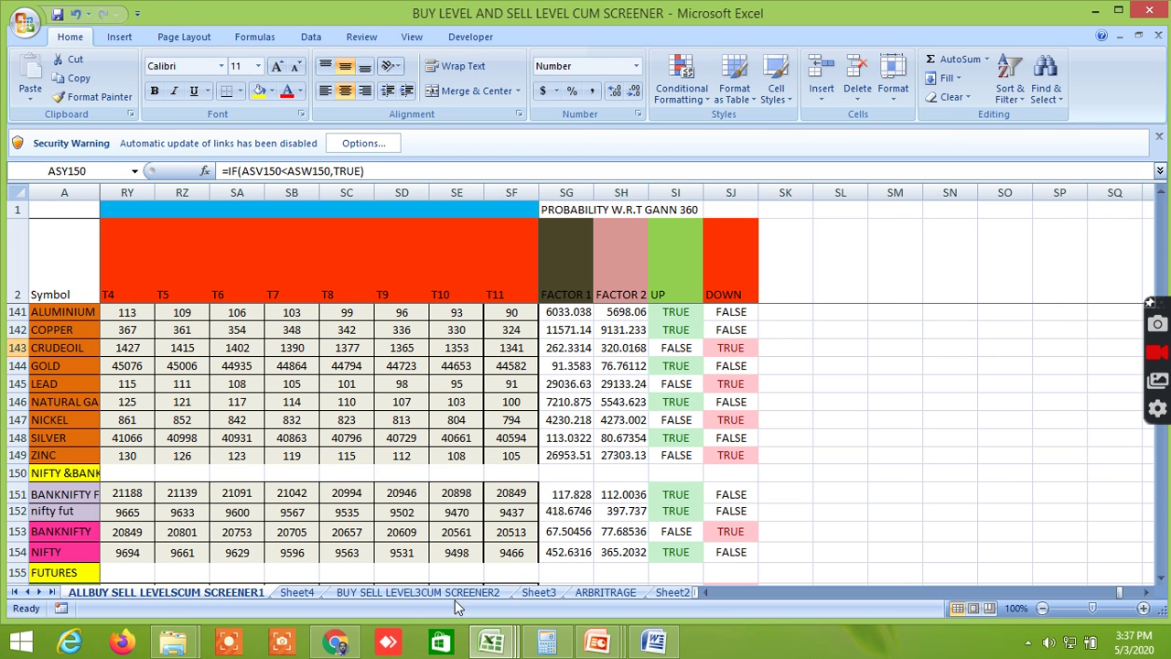
{"action": "mouse_move", "coordinate": [492, 646]}
{"action": "mouse_move", "coordinate": [424, 556]}
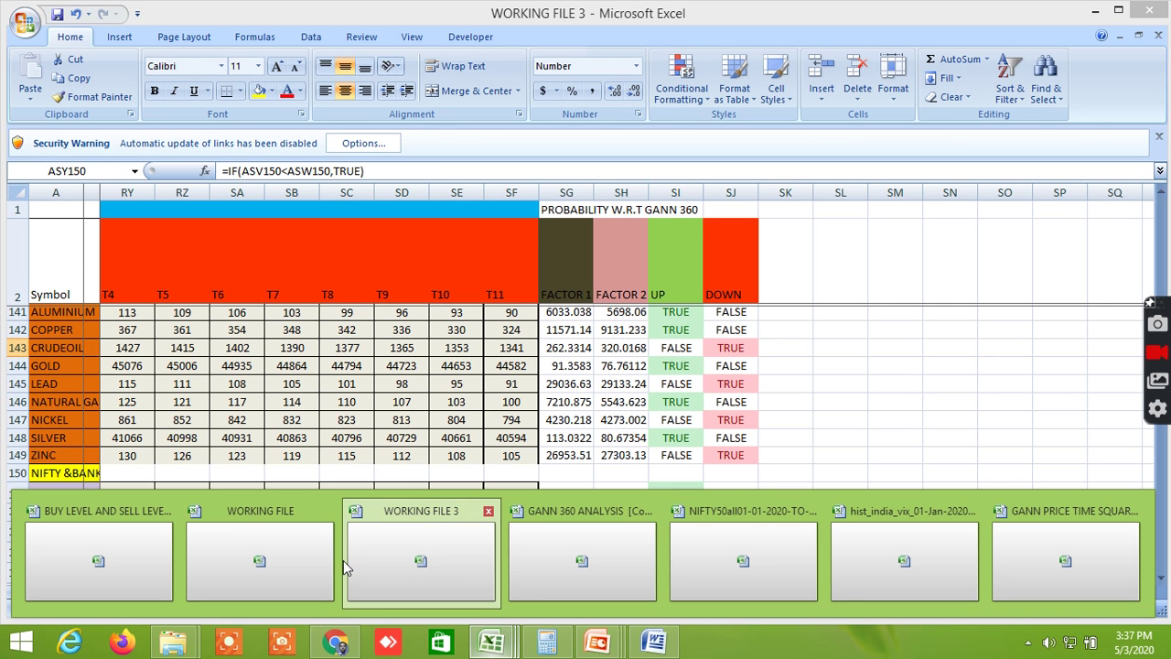
{"action": "left_click", "coordinate": [433, 556]}
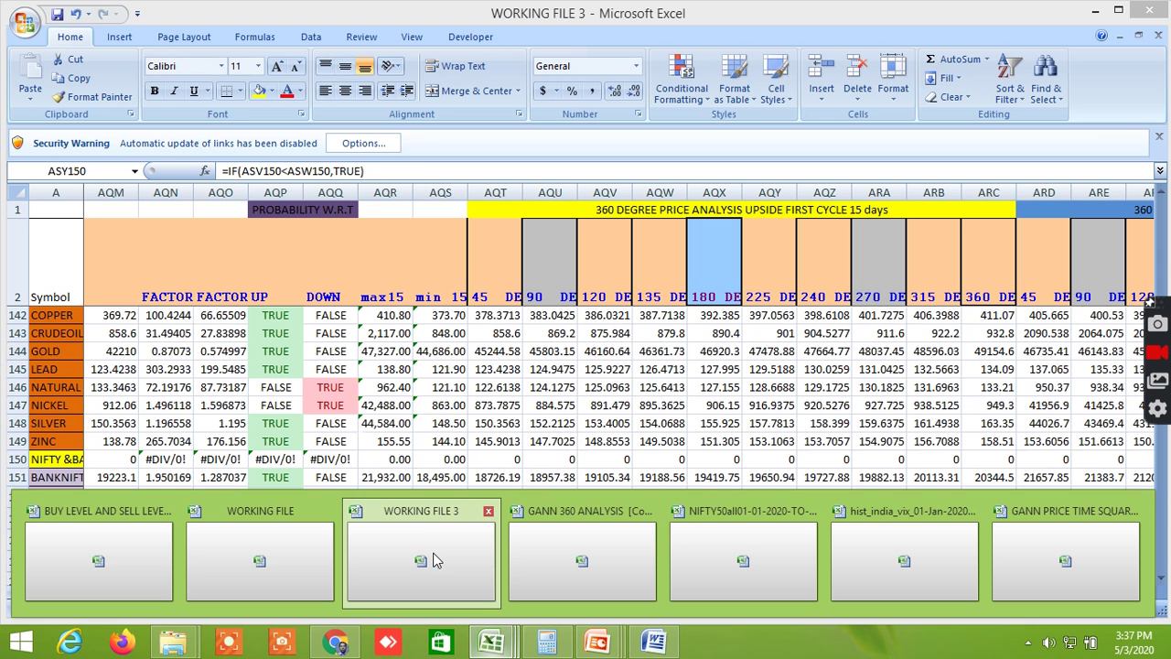
{"action": "left_click", "coordinate": [651, 249]}
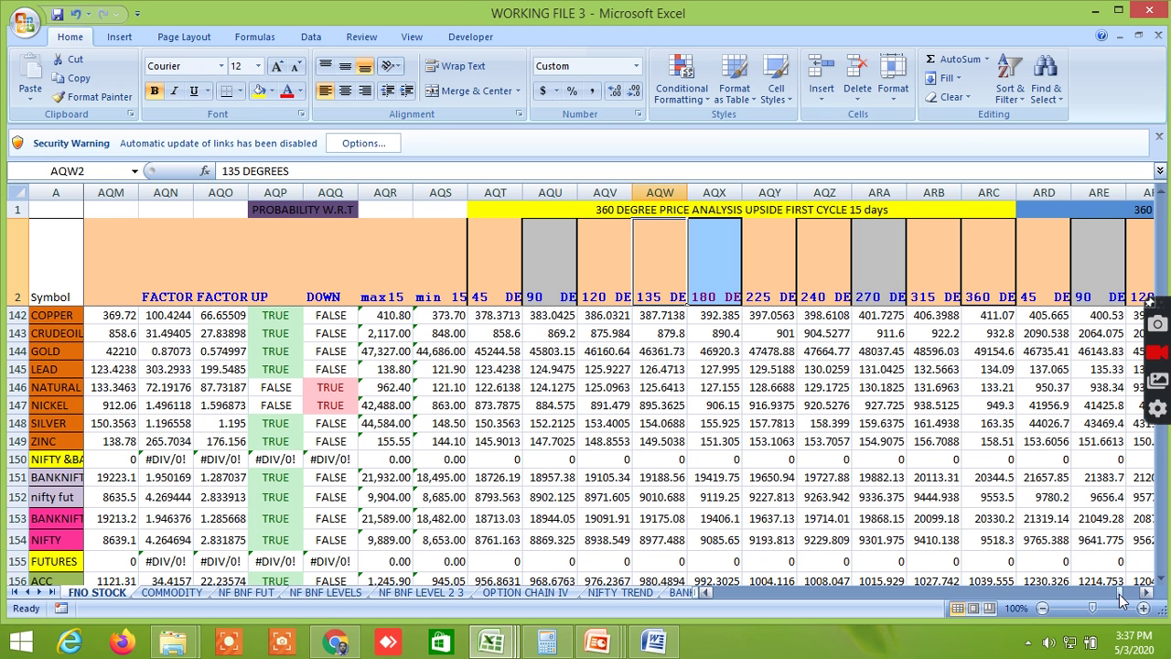
{"action": "left_click_drag", "start_coordinate": [1118, 596], "coordinate": [1116, 596]}
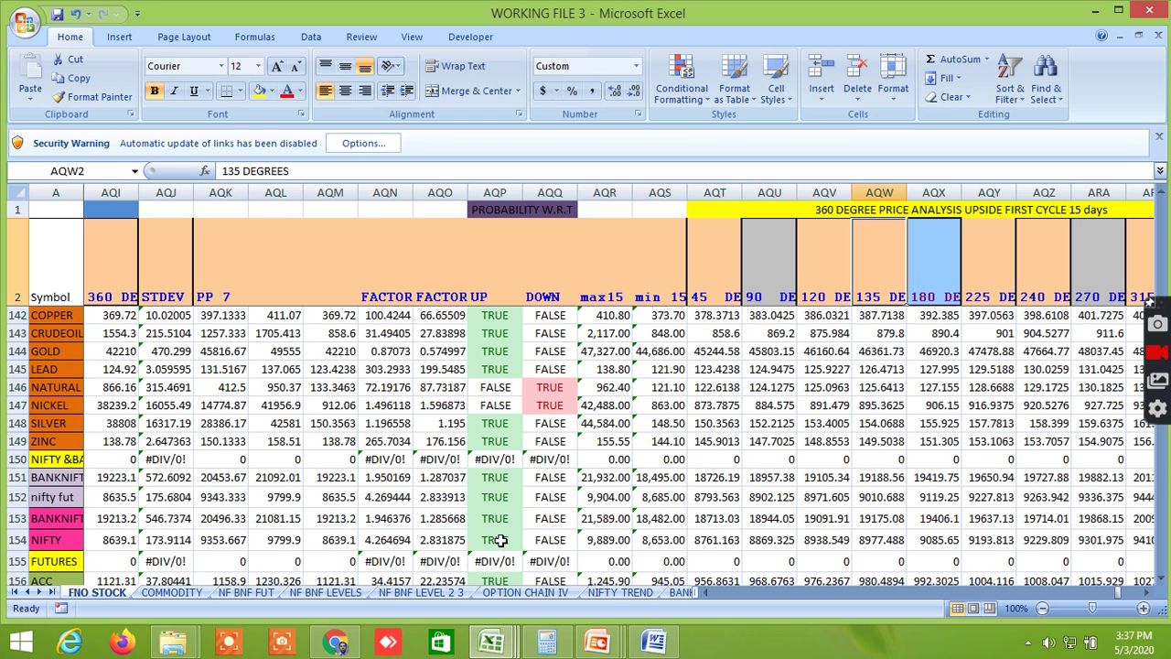
- Examine the 15-day first-cycle 360 degree upside and downside levels and their probability columns for BANKNIFTY and NIFTY
{"action": "left_click", "coordinate": [1147, 593]}
{"action": "left_click", "coordinate": [1147, 593]}
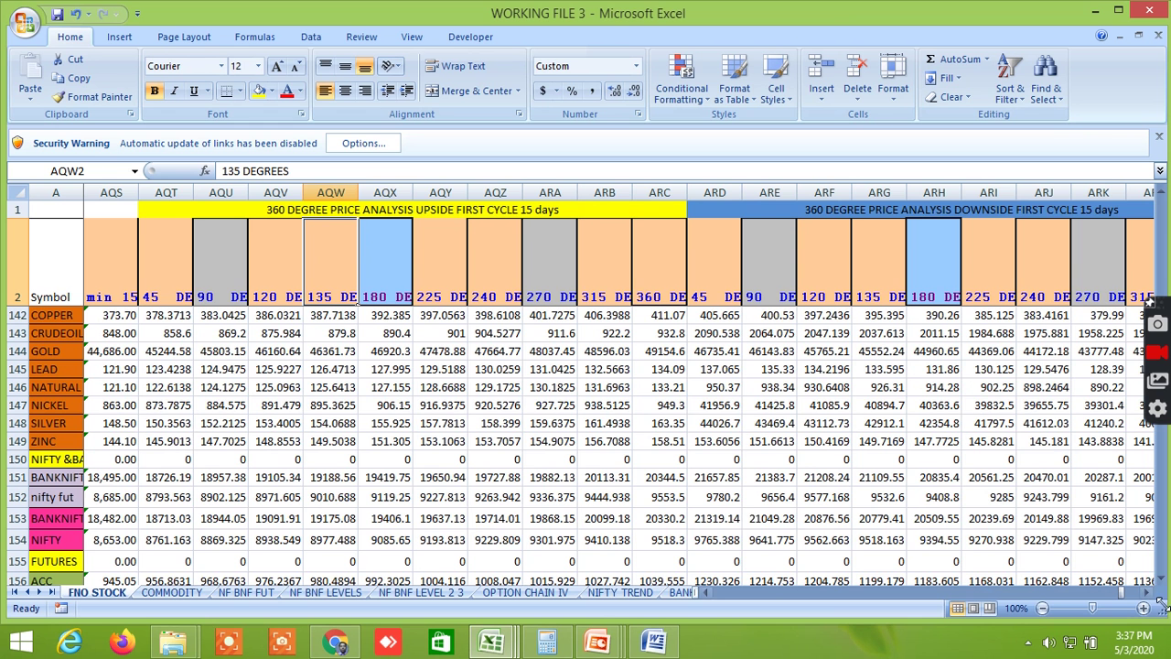
{"action": "left_click", "coordinate": [1147, 592]}
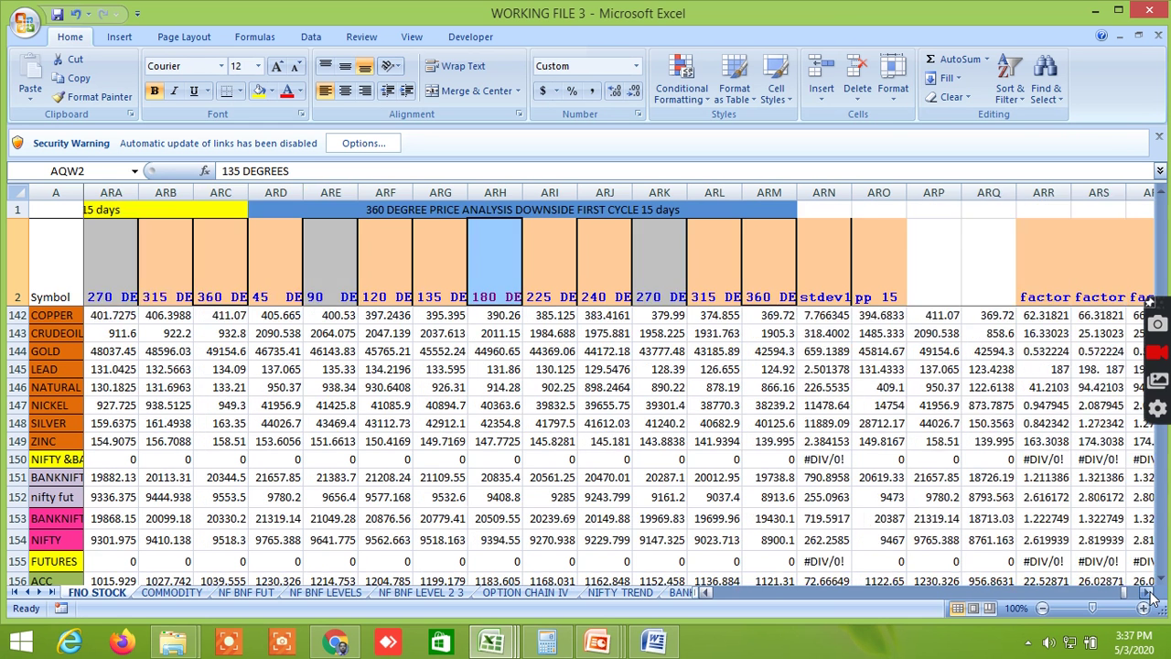
{"action": "left_click", "coordinate": [1147, 593]}
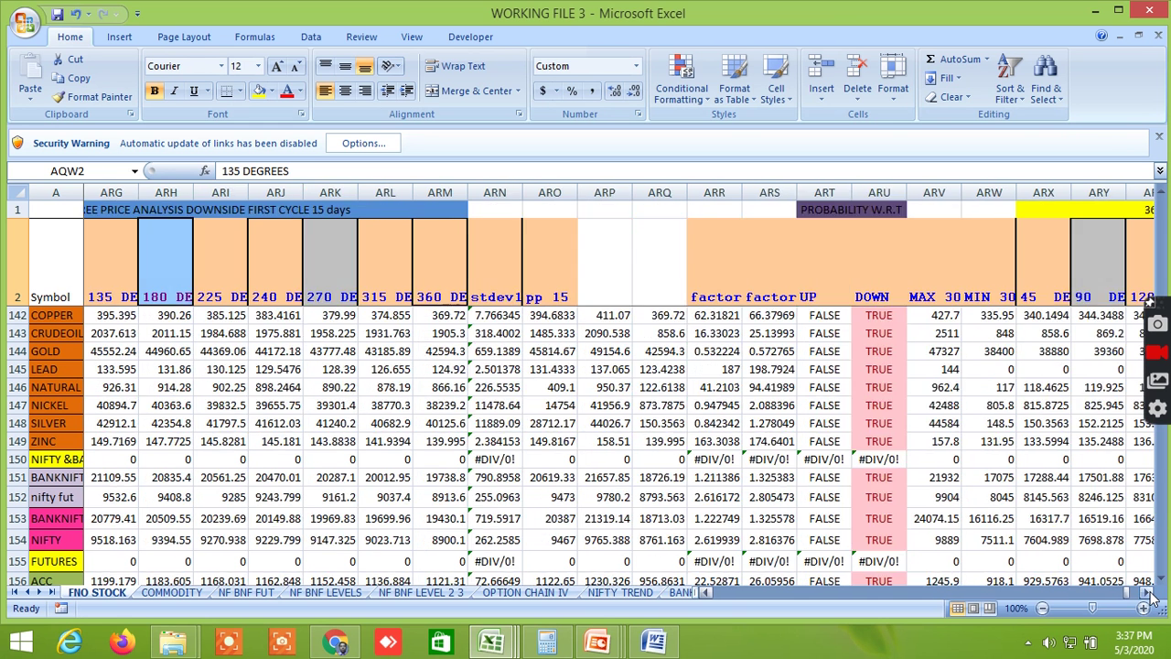
{"action": "left_click", "coordinate": [1147, 593]}
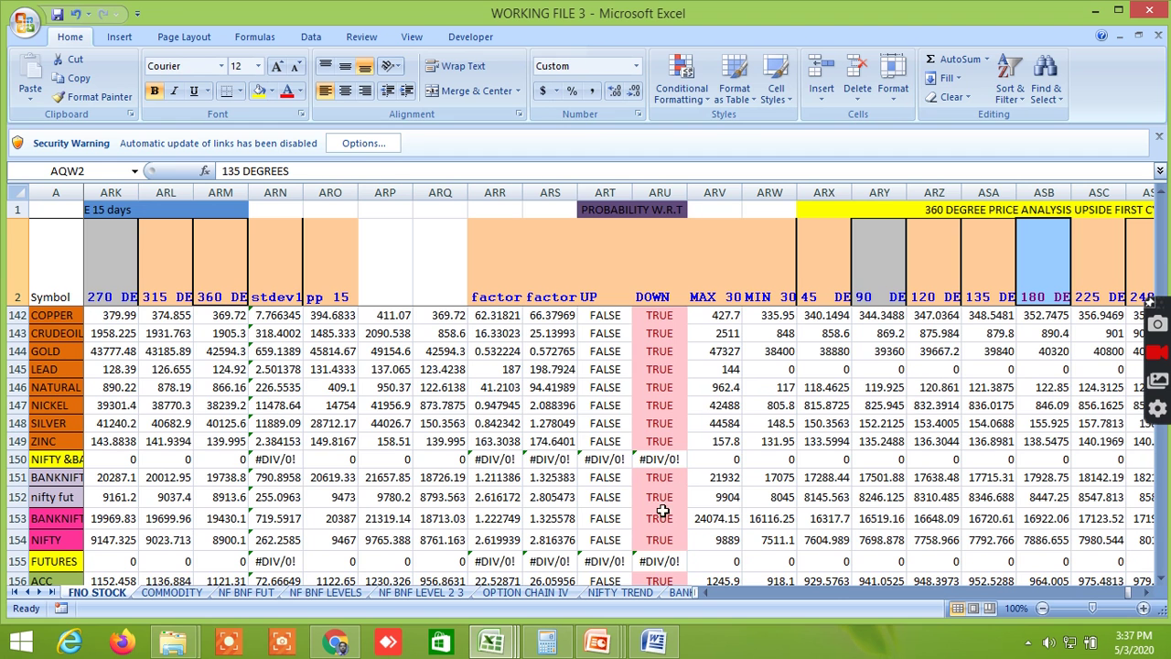
- Examine the 30-day first-cycle 360 degree upside and downside levels with their factor, UP and DOWN columns
{"action": "left_click", "coordinate": [1147, 592]}
{"action": "left_click", "coordinate": [1147, 593]}
{"action": "left_click", "coordinate": [1147, 592]}
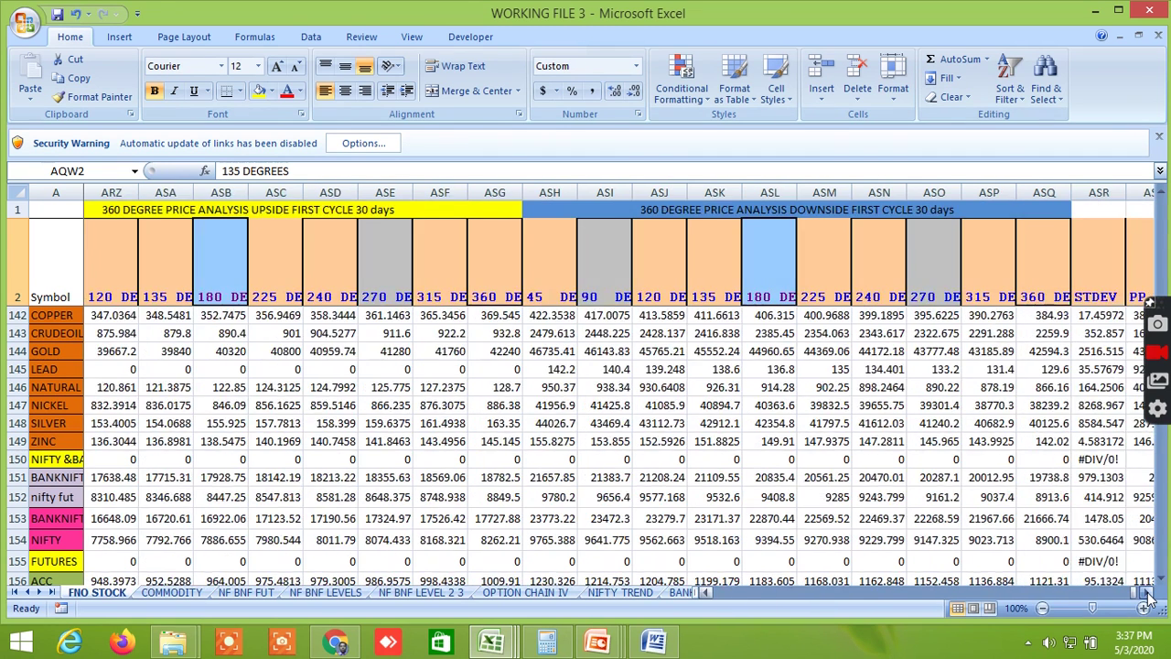
{"action": "left_click", "coordinate": [1147, 593]}
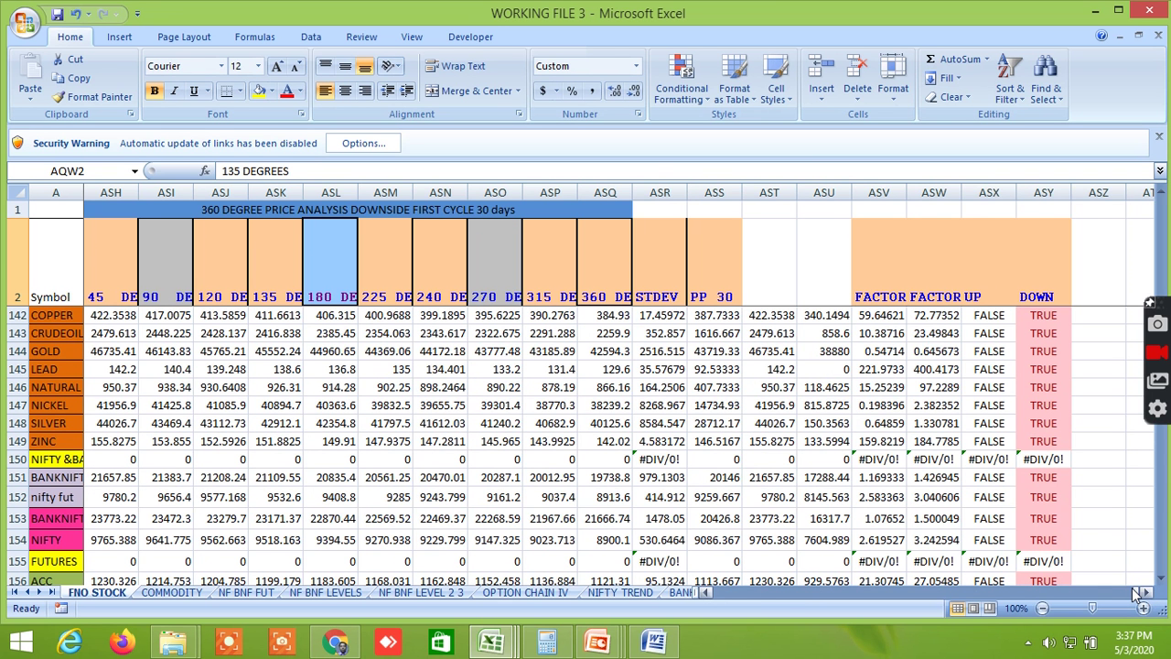
- Go back to the Fibonacci levels and compare those based on true range, ATR 14 and ATR 29 for NIFTY and BANKNIFTY
{"action": "left_click_drag", "start_coordinate": [1137, 594], "coordinate": [1137, 595]}
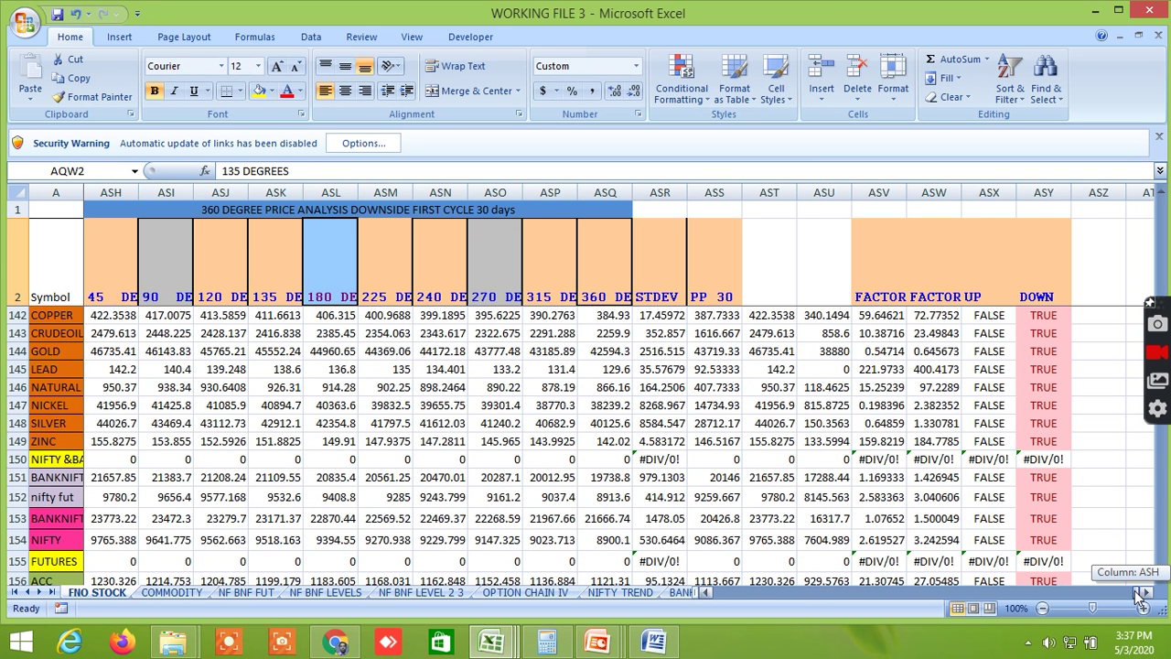
{"action": "left_click_drag", "start_coordinate": [1137, 594], "coordinate": [942, 595]}
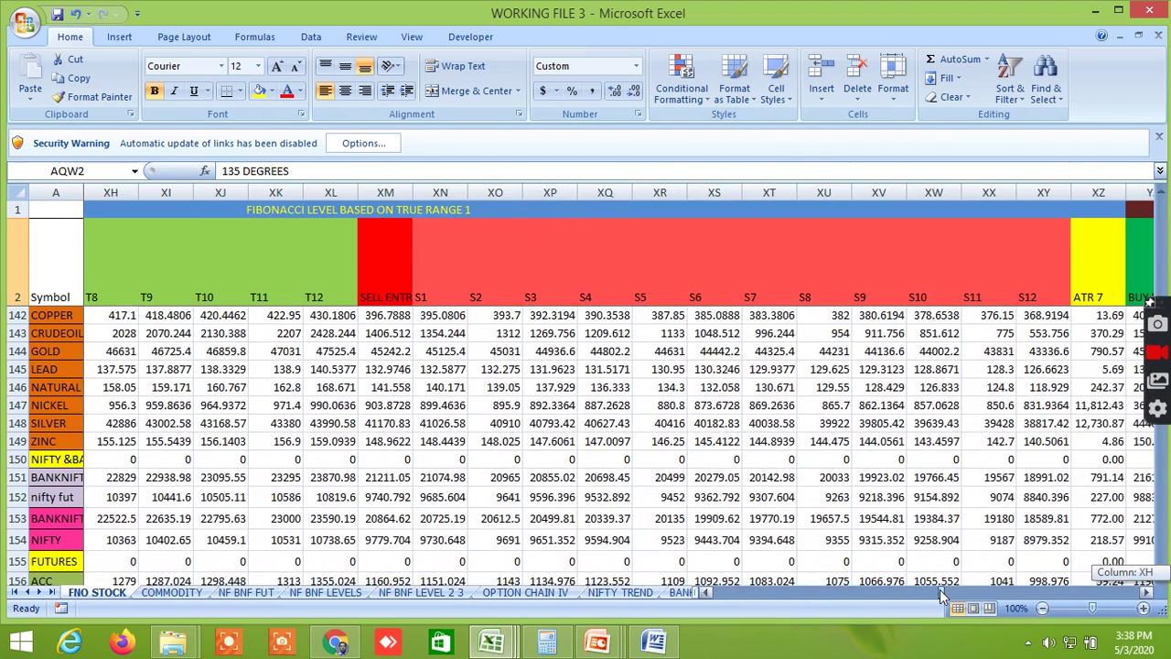
{"action": "left_click_drag", "start_coordinate": [939, 590], "coordinate": [956, 592]}
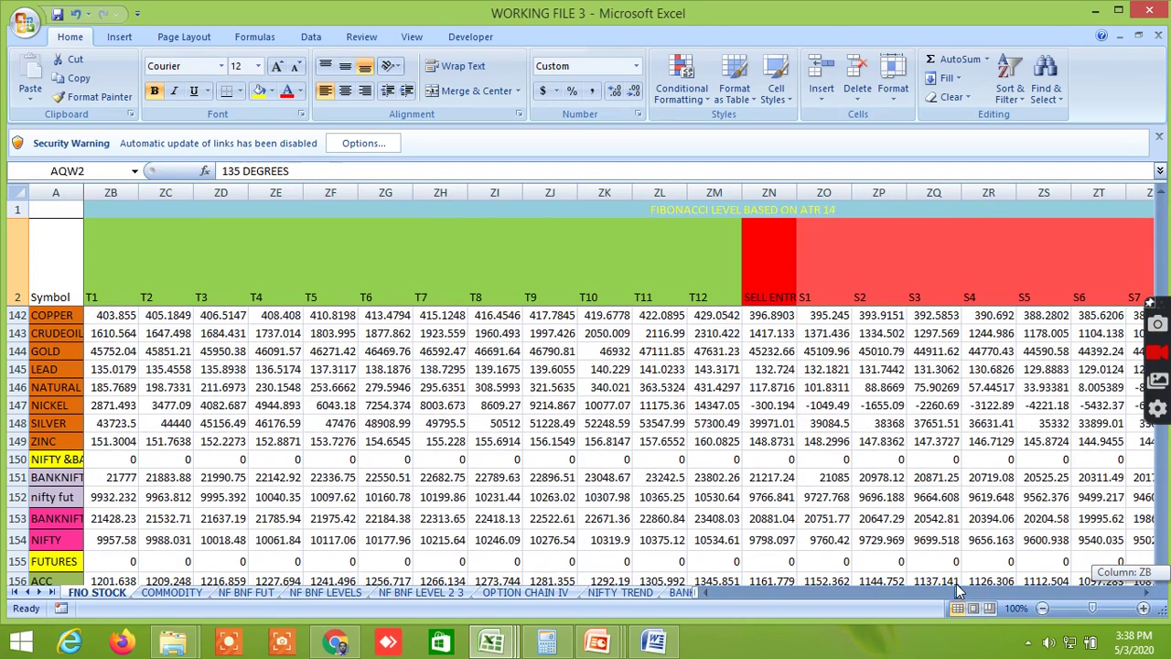
{"action": "left_click_drag", "start_coordinate": [956, 590], "coordinate": [977, 590]}
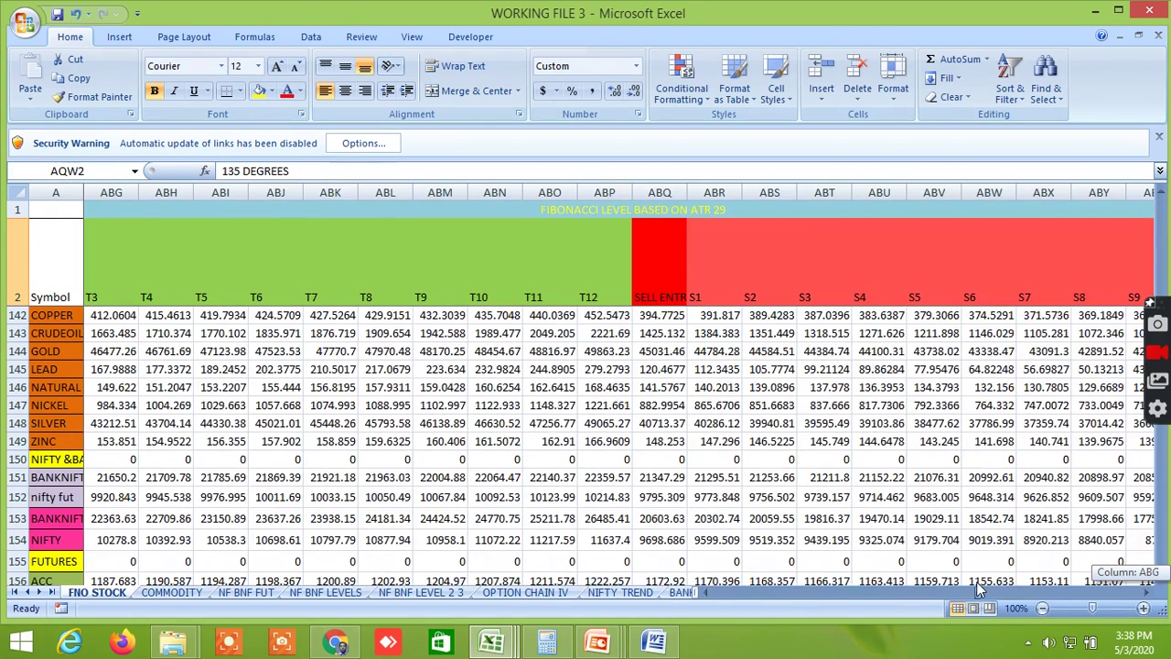
- Review the MAX7, MIN7, pivot point and STDEV 7 degree levels, ending at the 7-day first-cycle 360 degree upside analysis
{"action": "left_click_drag", "start_coordinate": [977, 590], "coordinate": [1028, 590]}
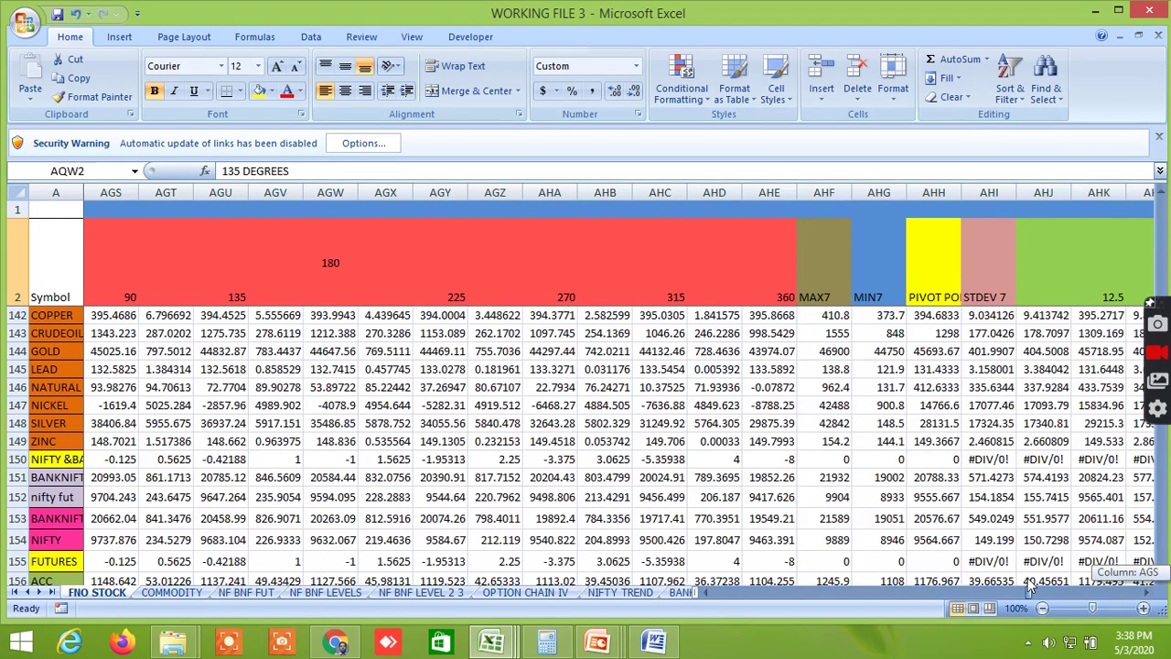
{"action": "left_click_drag", "start_coordinate": [1028, 590], "coordinate": [1031, 589]}
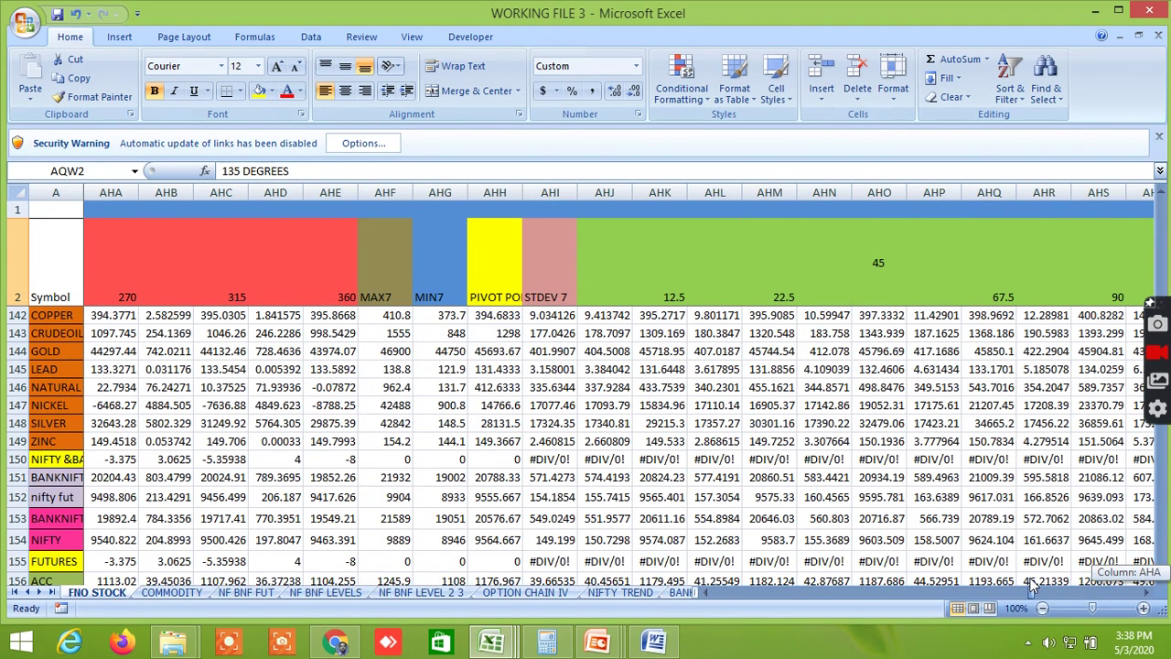
{"action": "left_click_drag", "start_coordinate": [1031, 588], "coordinate": [1109, 593]}
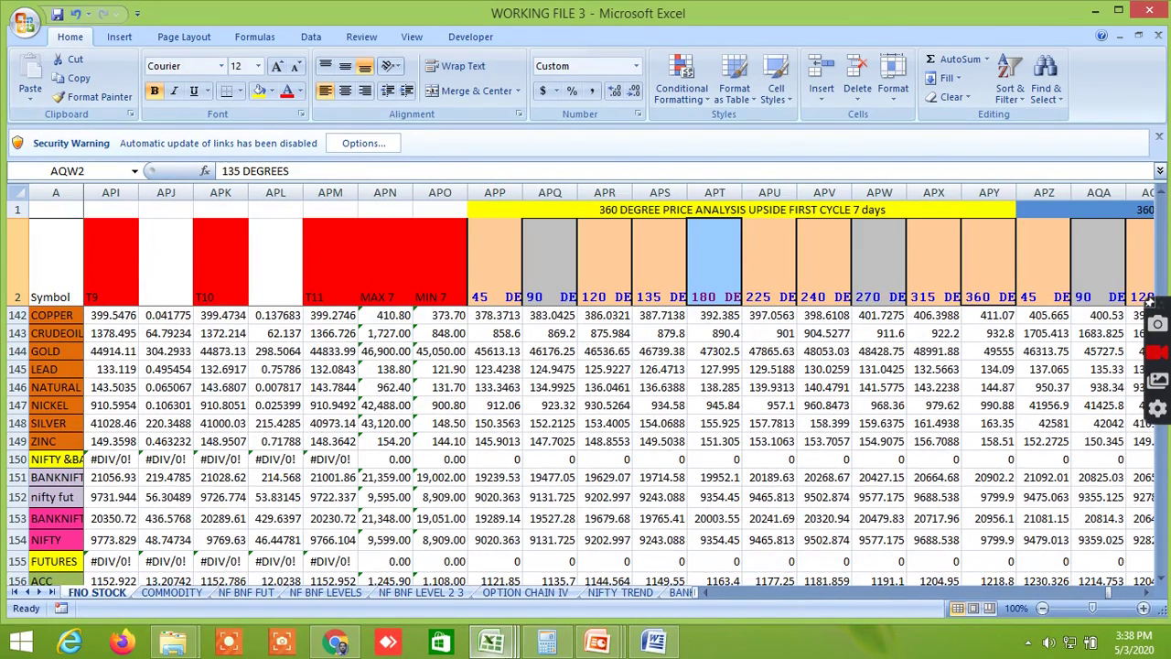